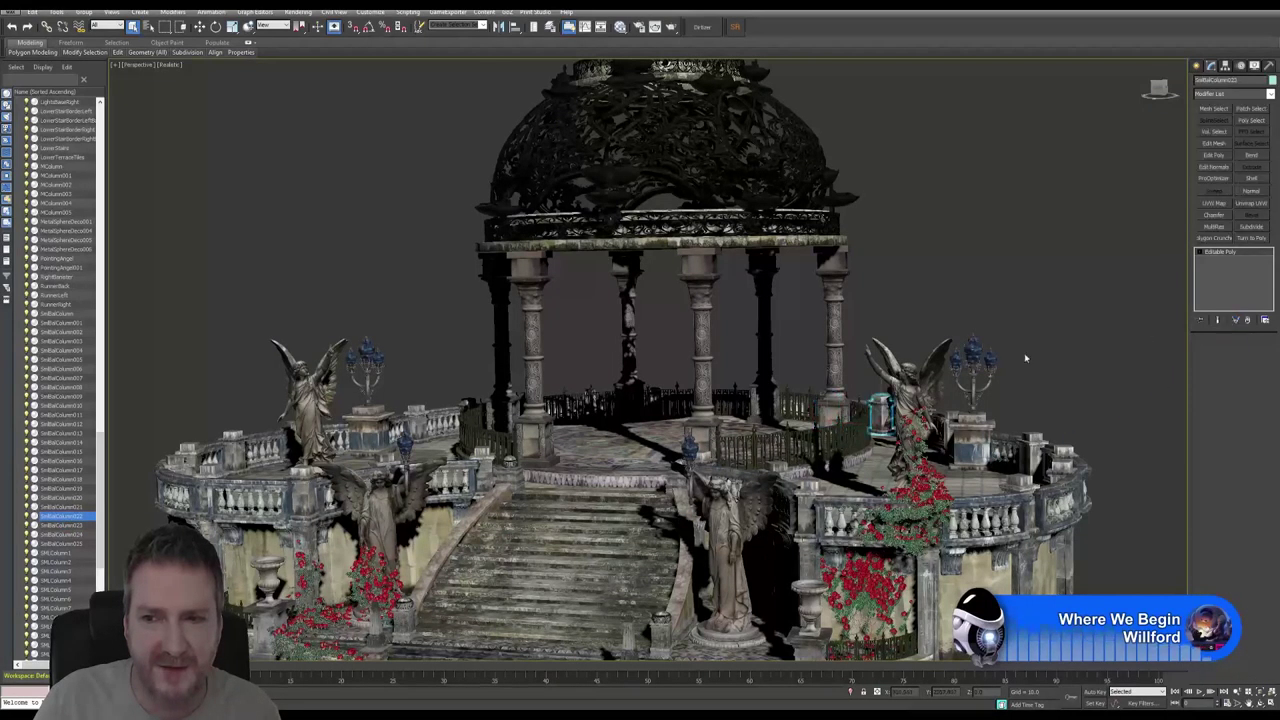
Collapse the next balustrade column's modifier stack into Editable Poly.
click(64, 525)
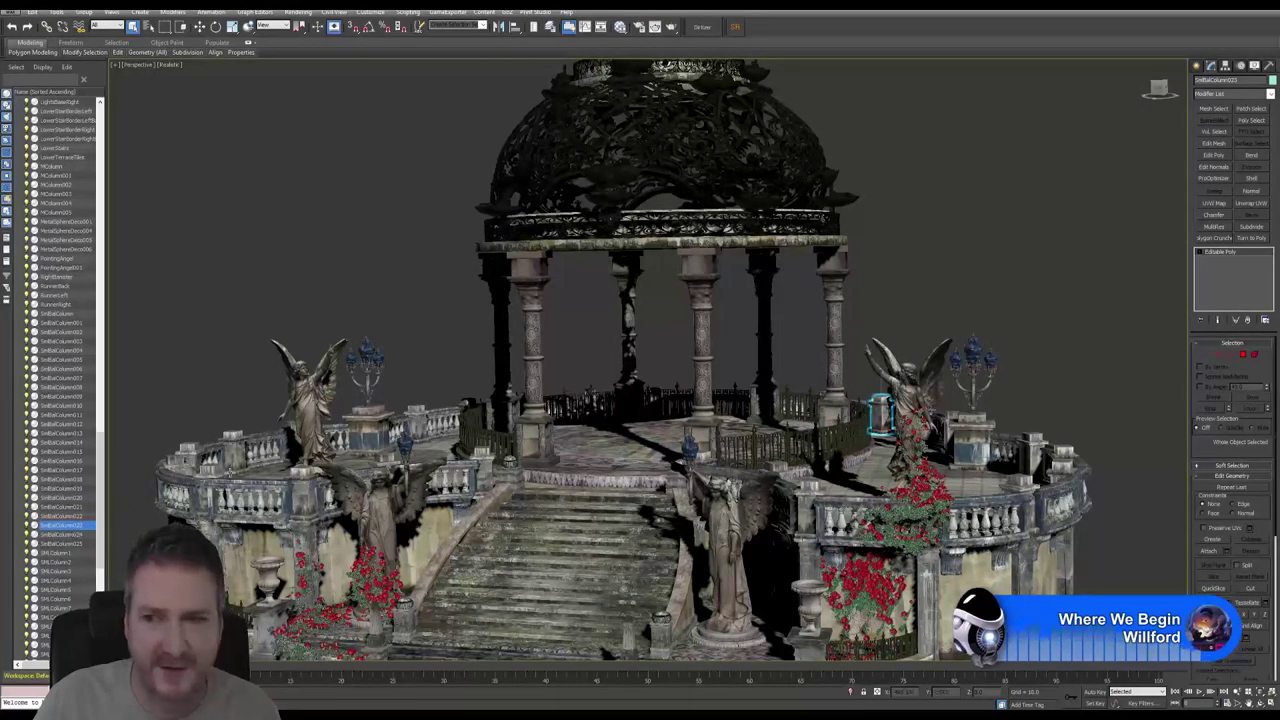
click(75, 535)
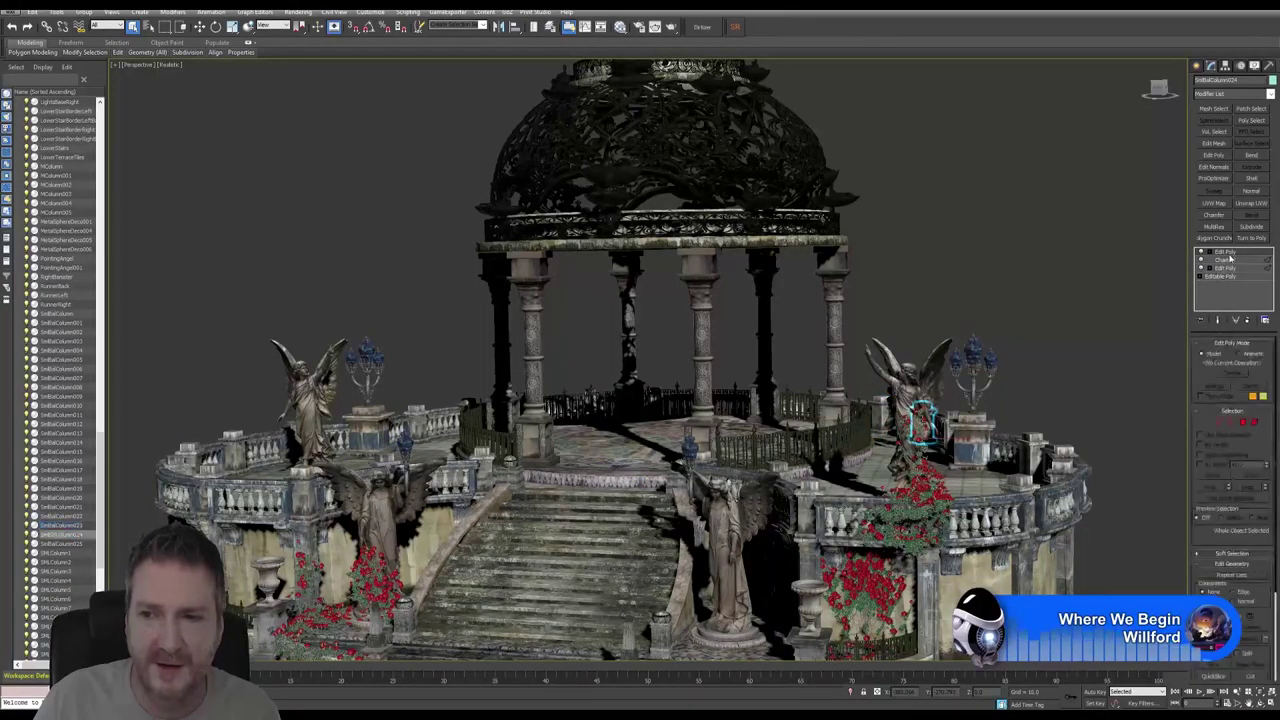
right_click(1230, 258)
click(1225, 355)
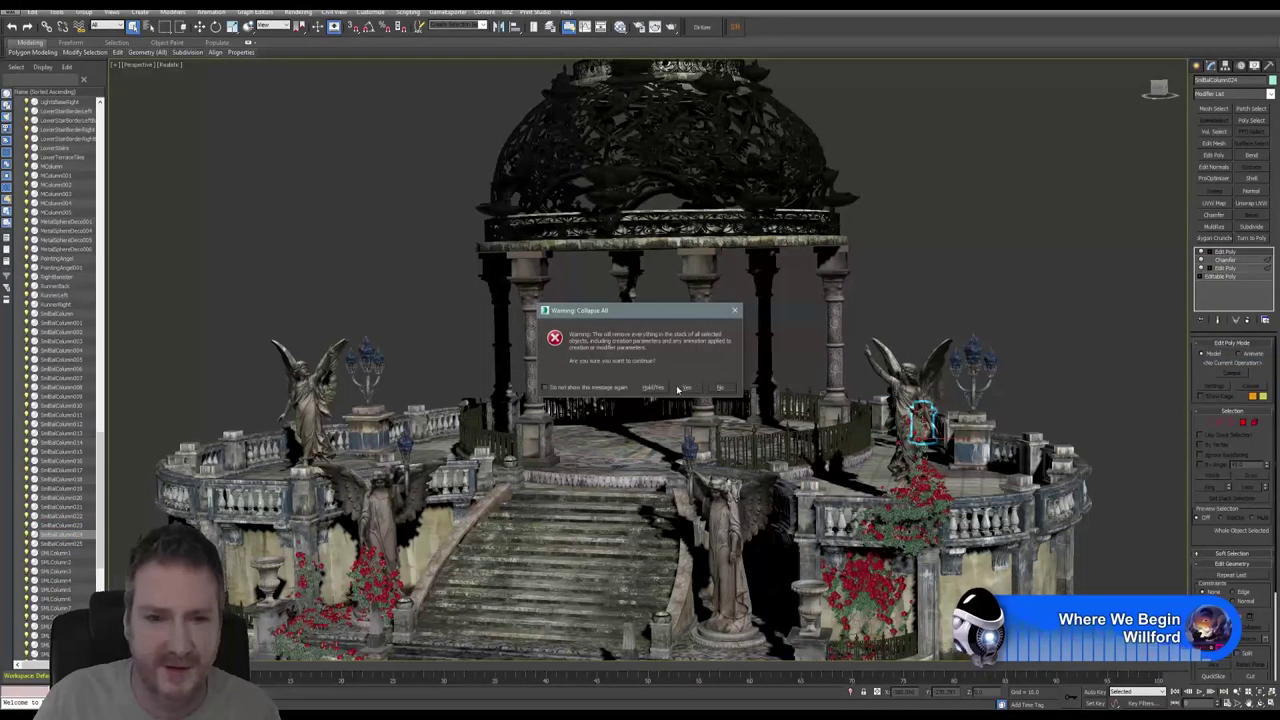
click(683, 388)
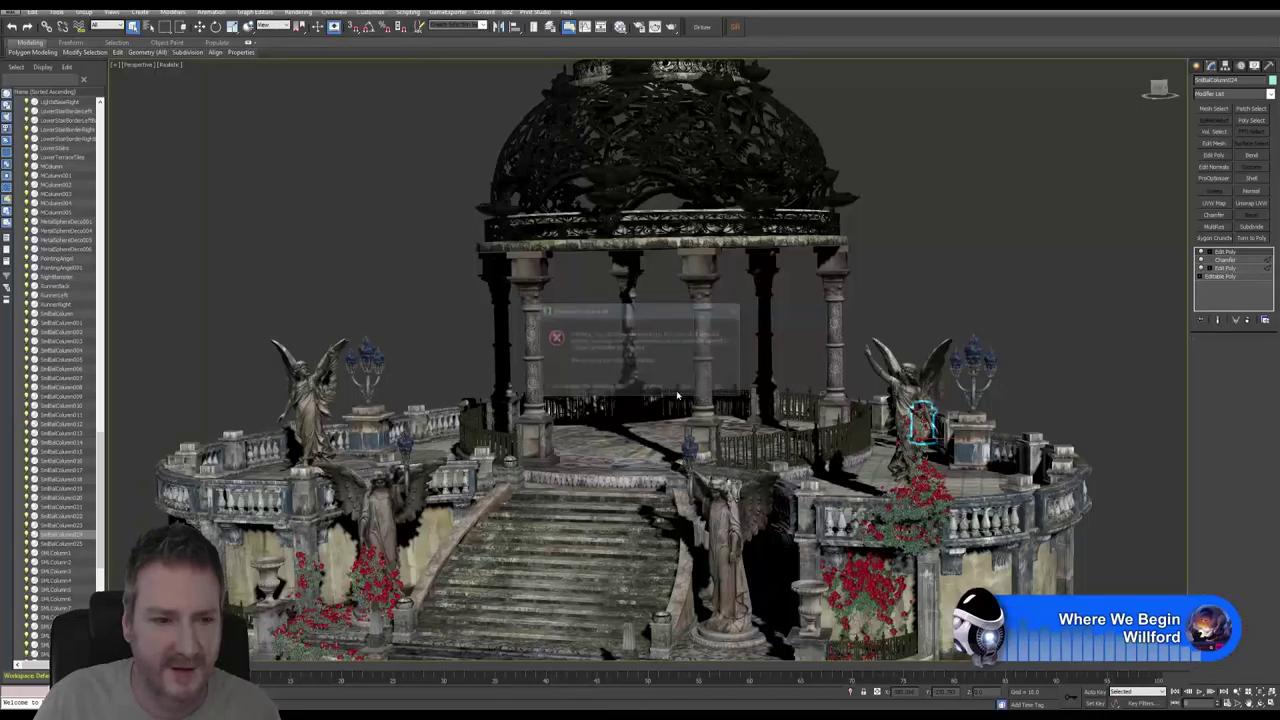
Collapse SMLColumn1's modifier stack into Editable Poly.
click(62, 544)
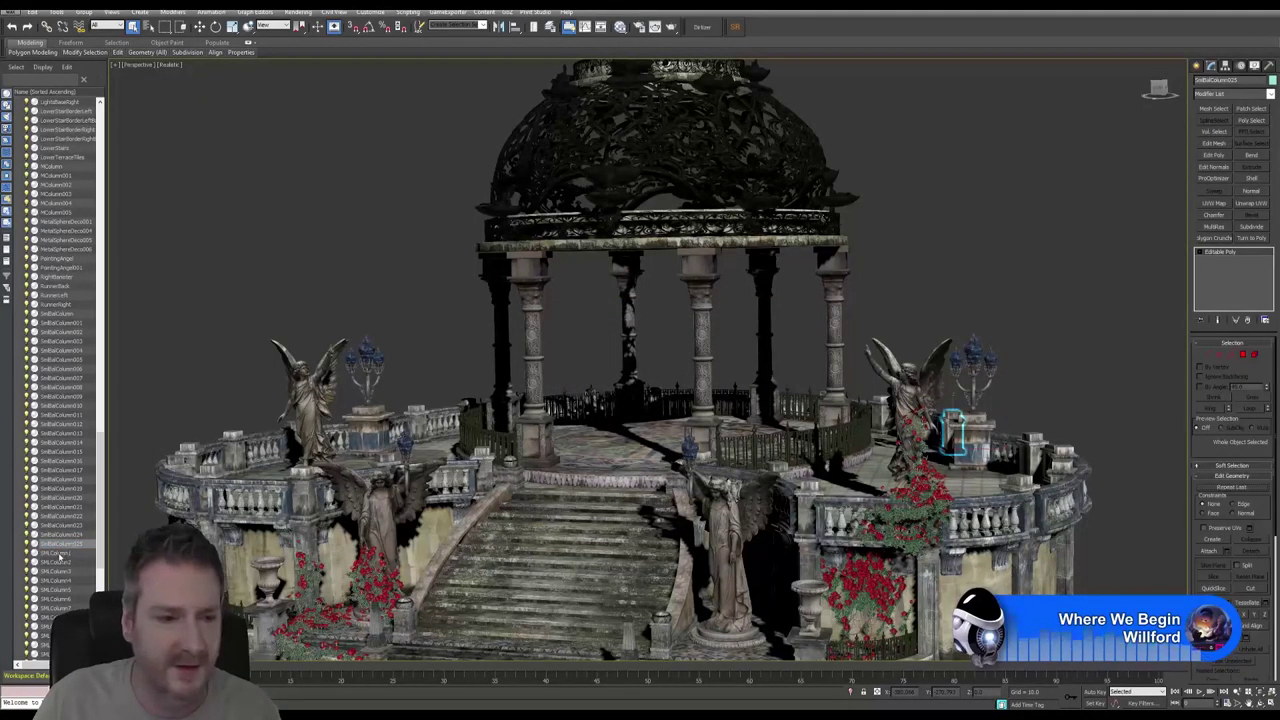
click(60, 554)
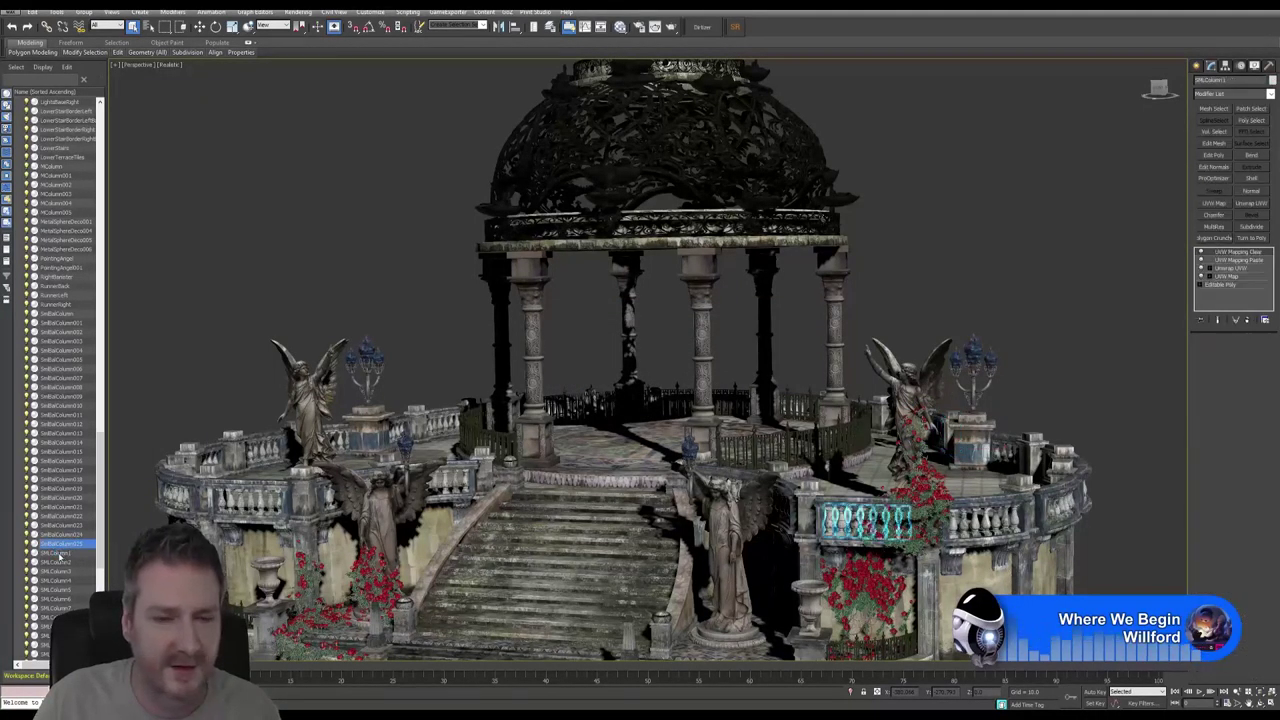
right_click(1226, 260)
click(1170, 352)
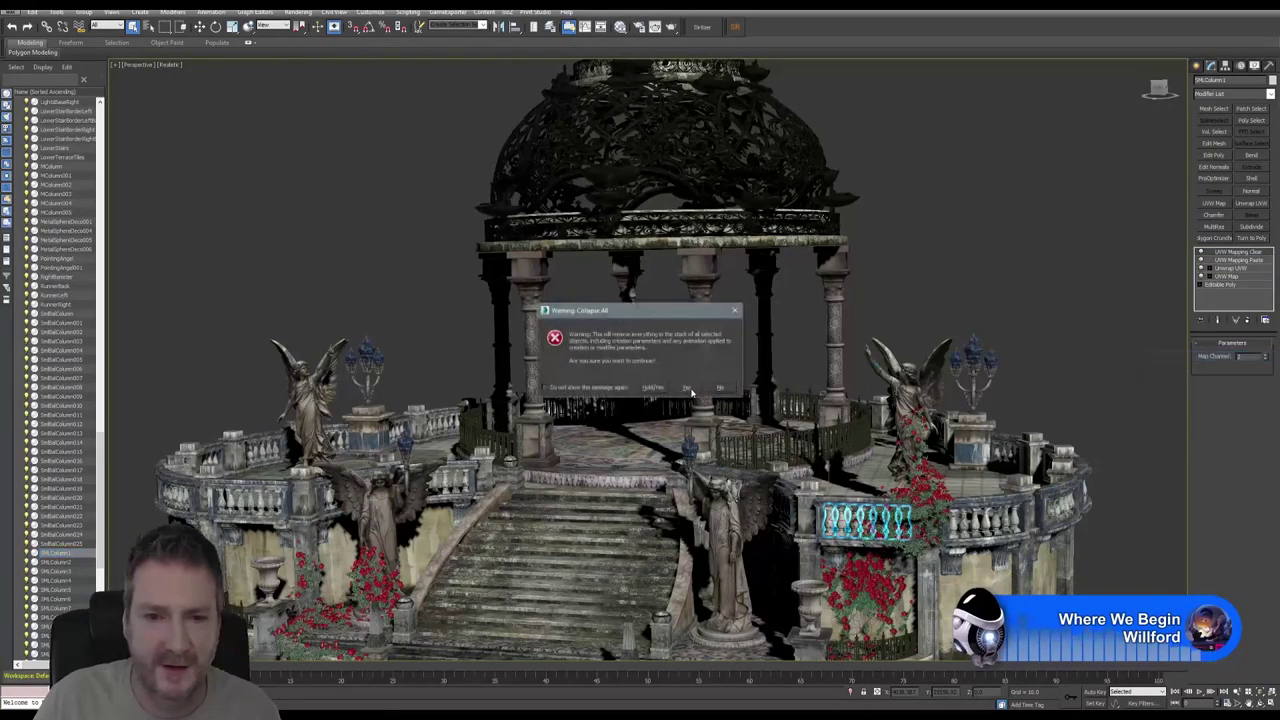
click(687, 388)
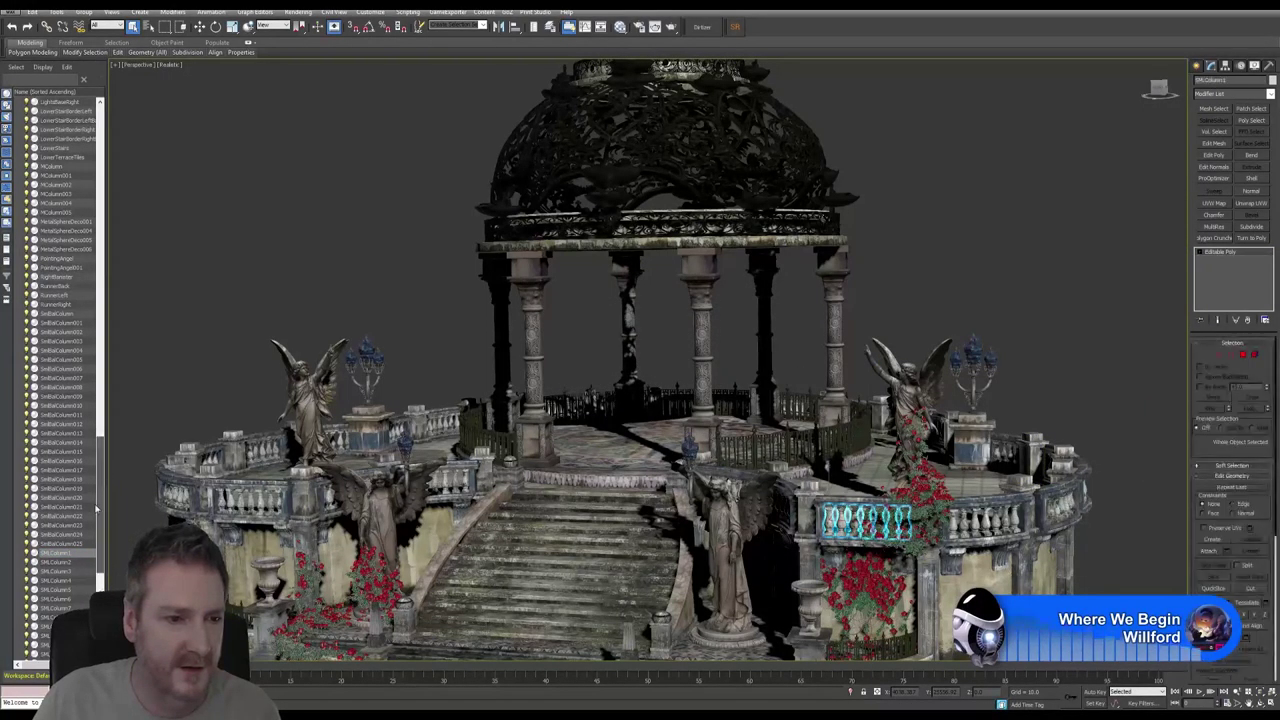
drag(96, 480, 96, 567)
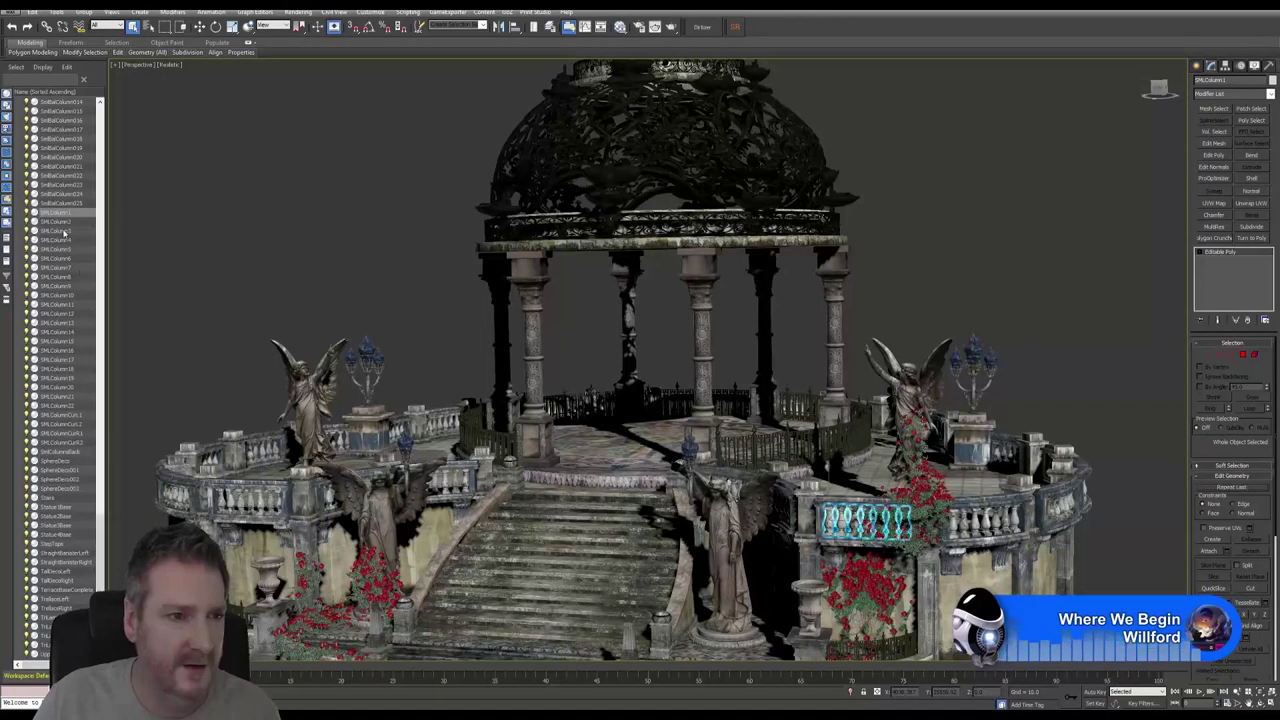
Collapse SMLColumn2, SMLColumn3 and SMLColumn4 to plain Editable Poly.
click(63, 222)
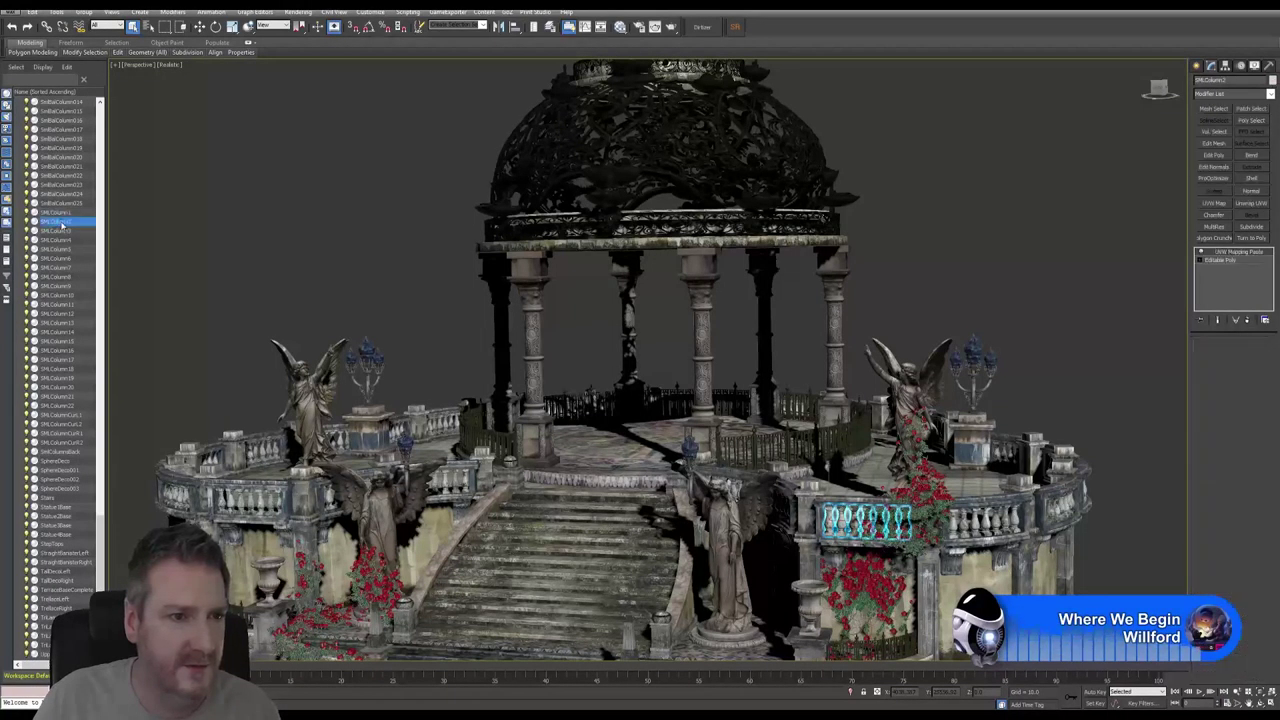
right_click(1228, 253)
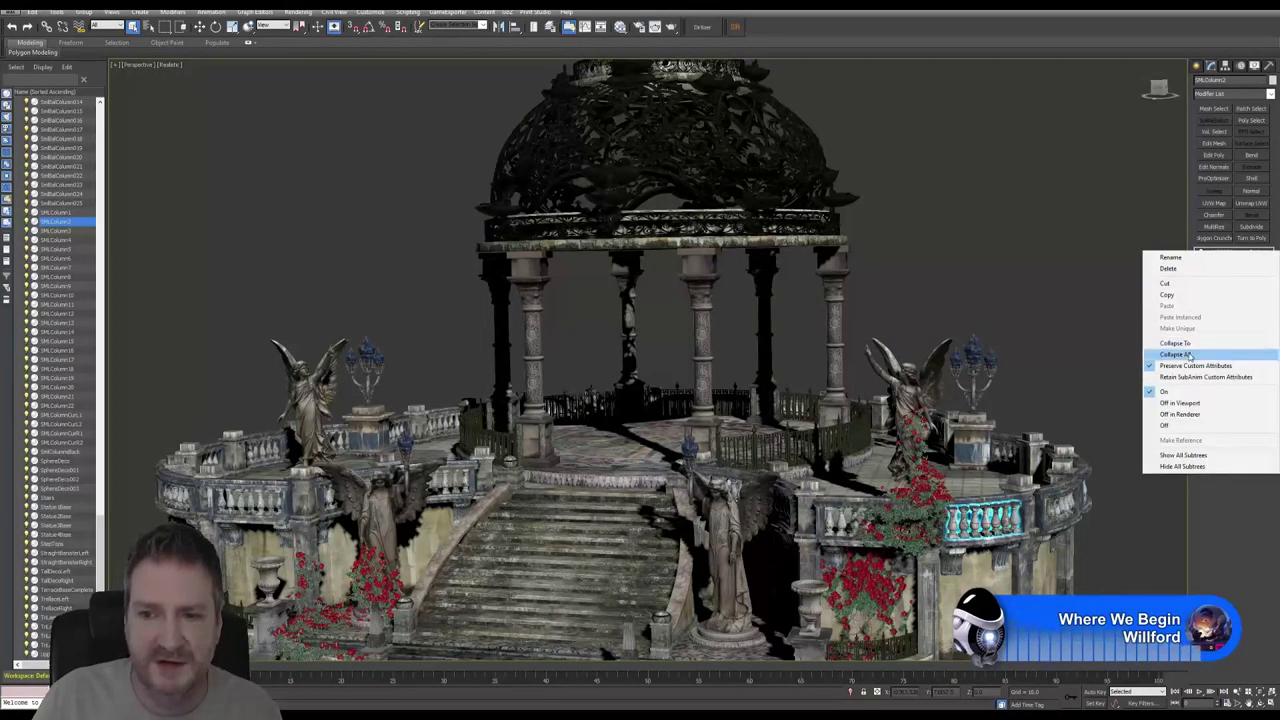
click(1200, 350)
click(705, 386)
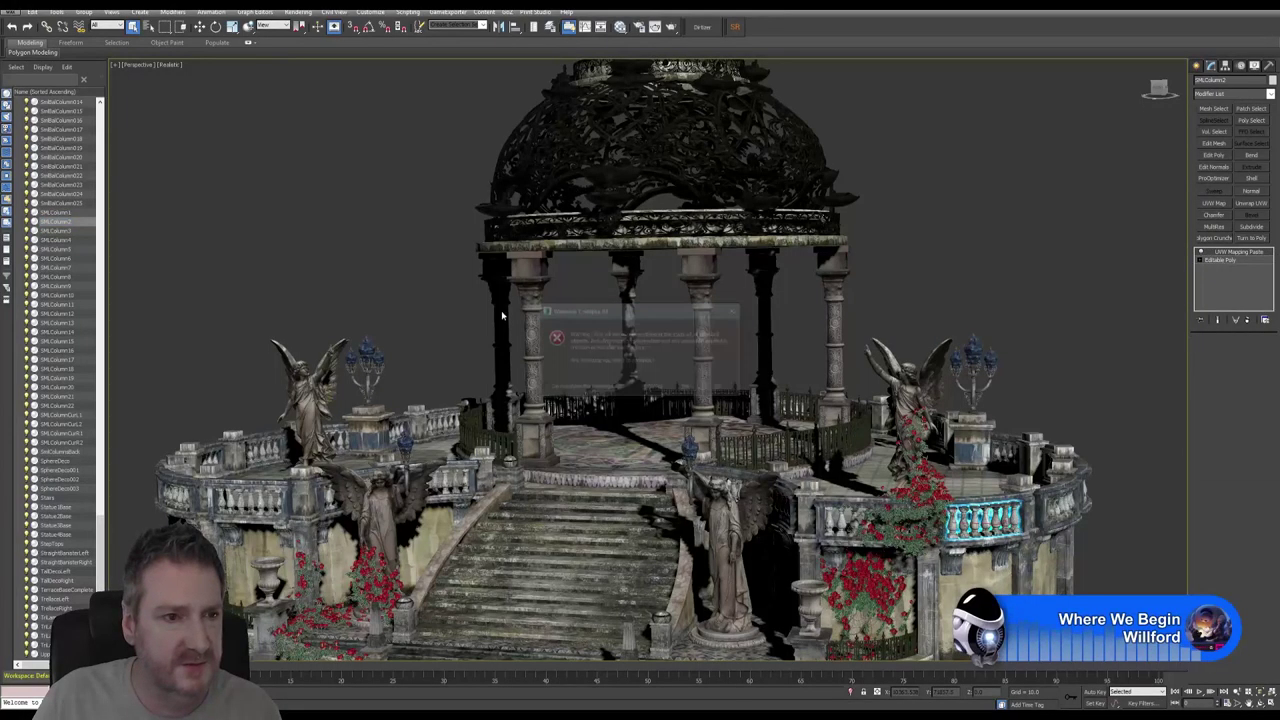
click(57, 232)
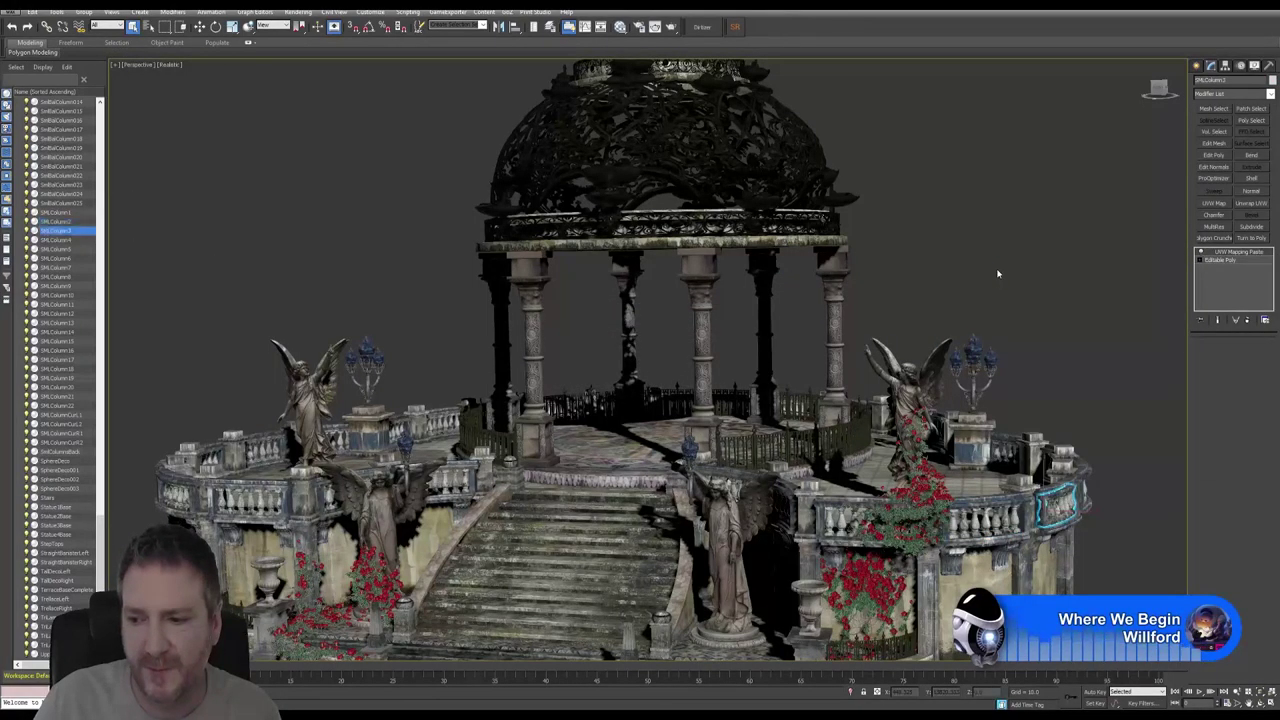
right_click(1243, 256)
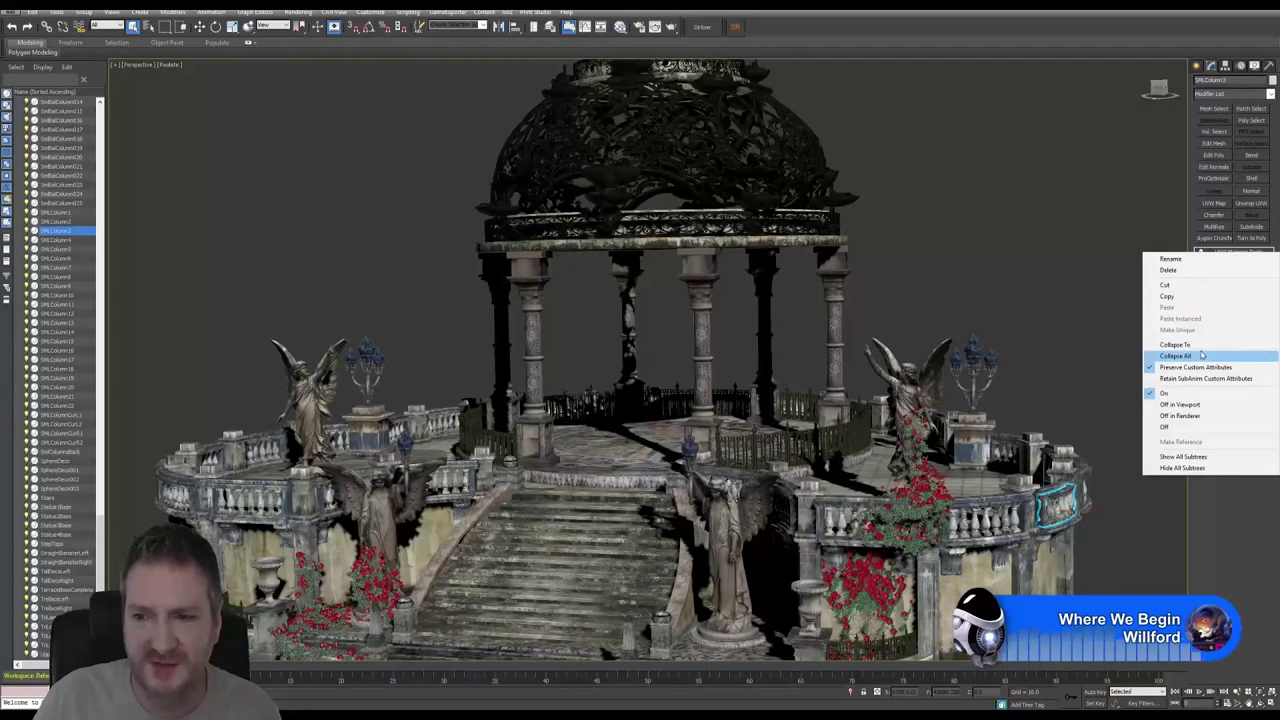
click(1205, 349)
click(686, 387)
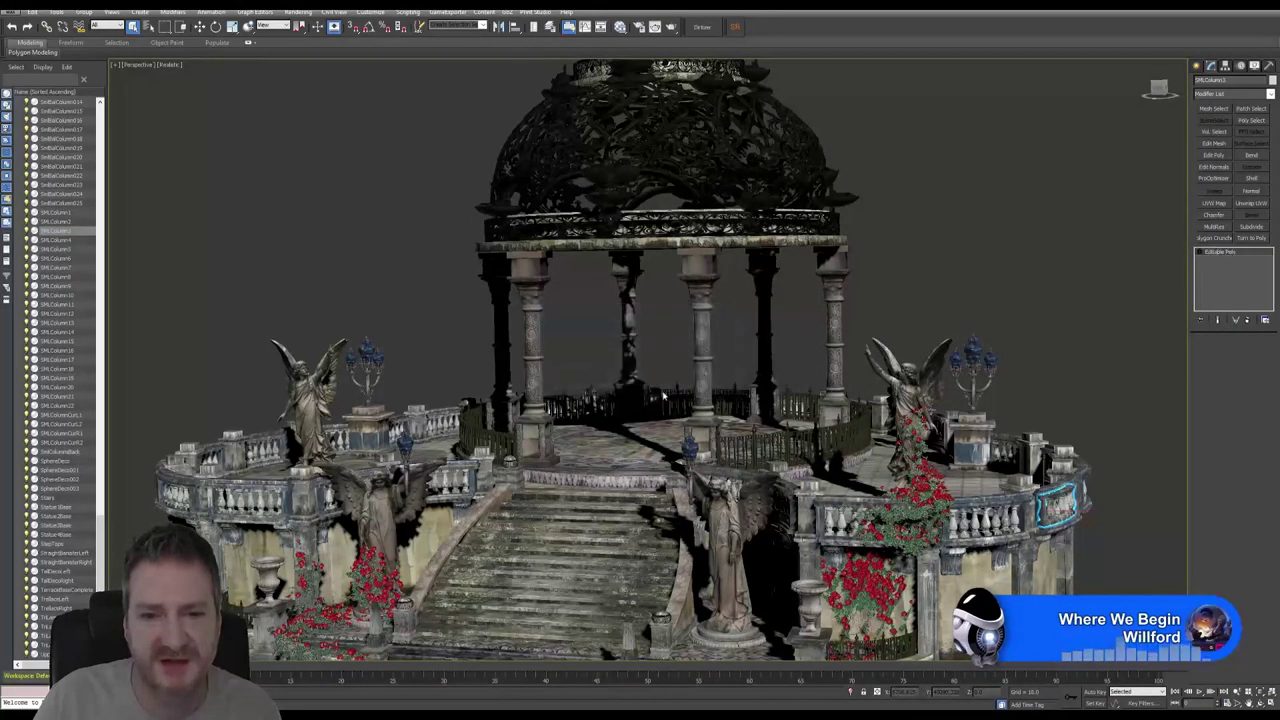
click(58, 241)
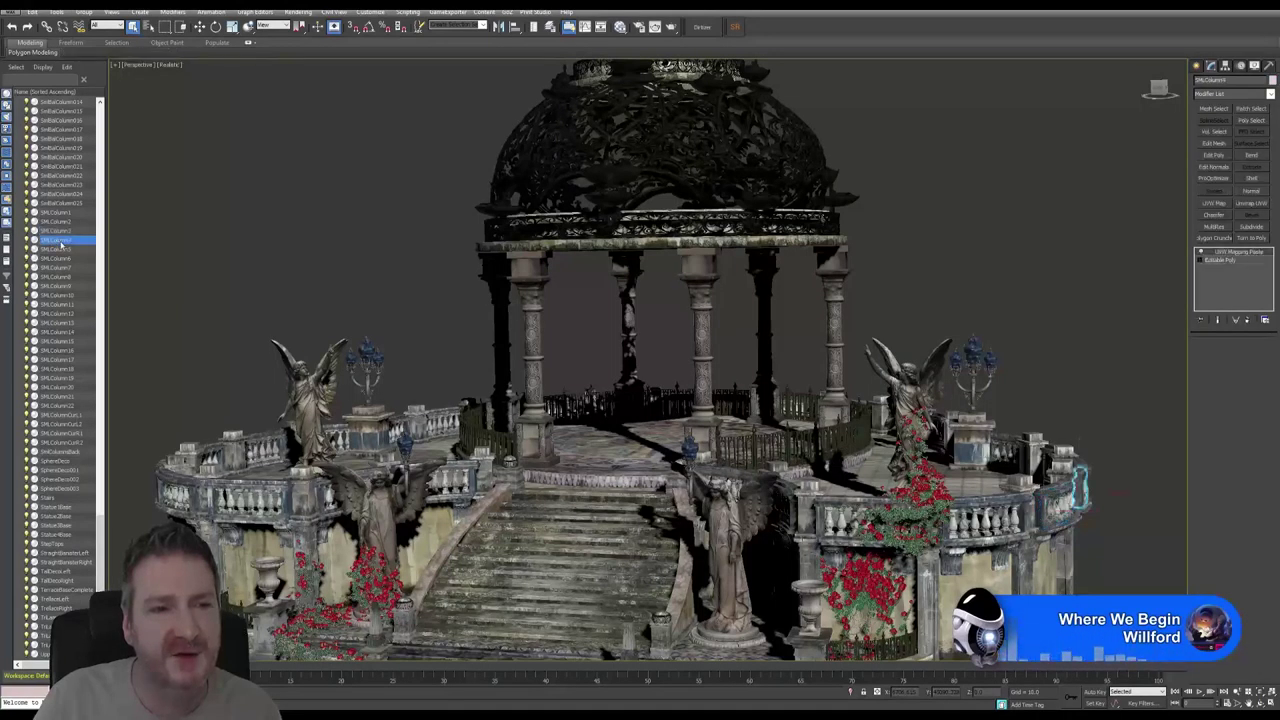
right_click(1234, 256)
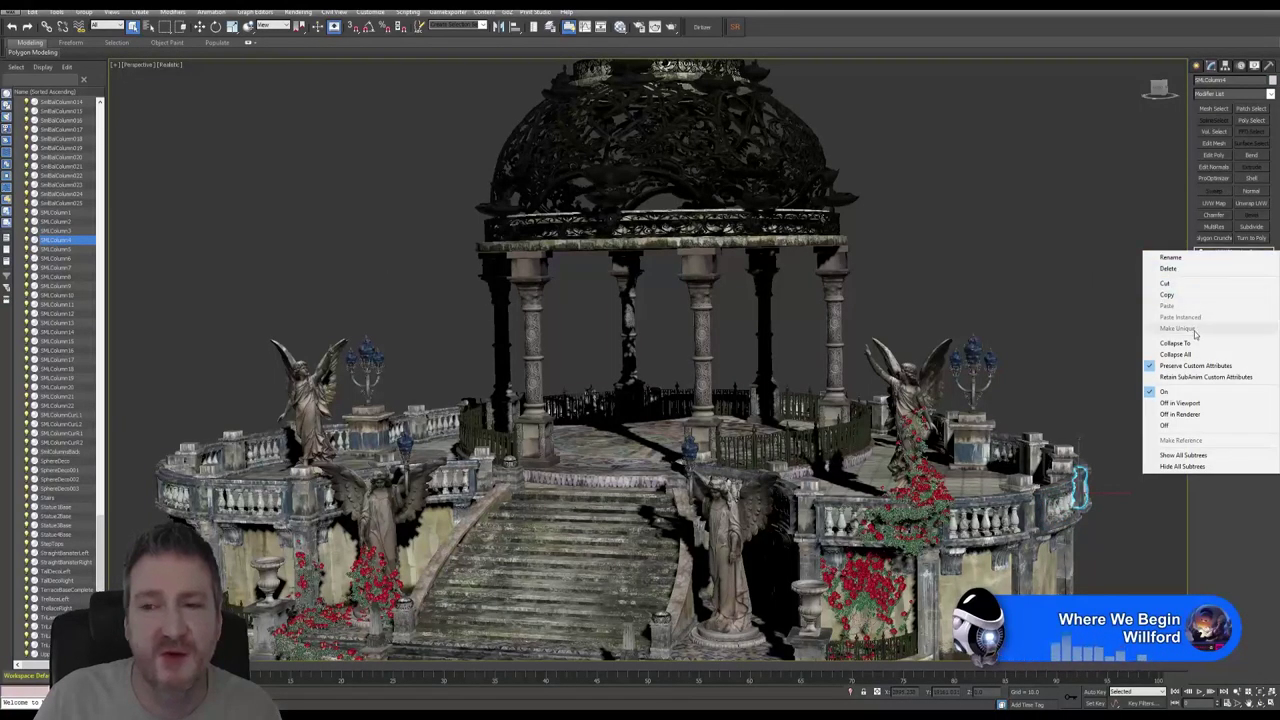
click(1205, 349)
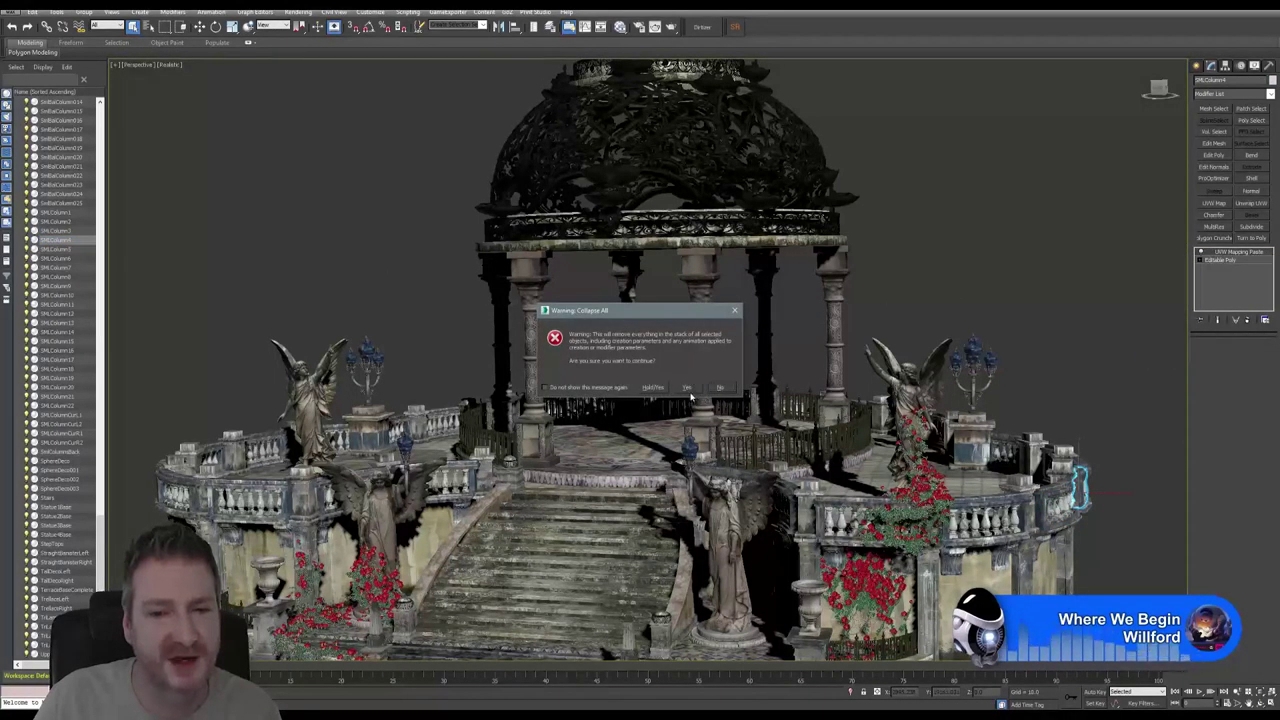
click(687, 389)
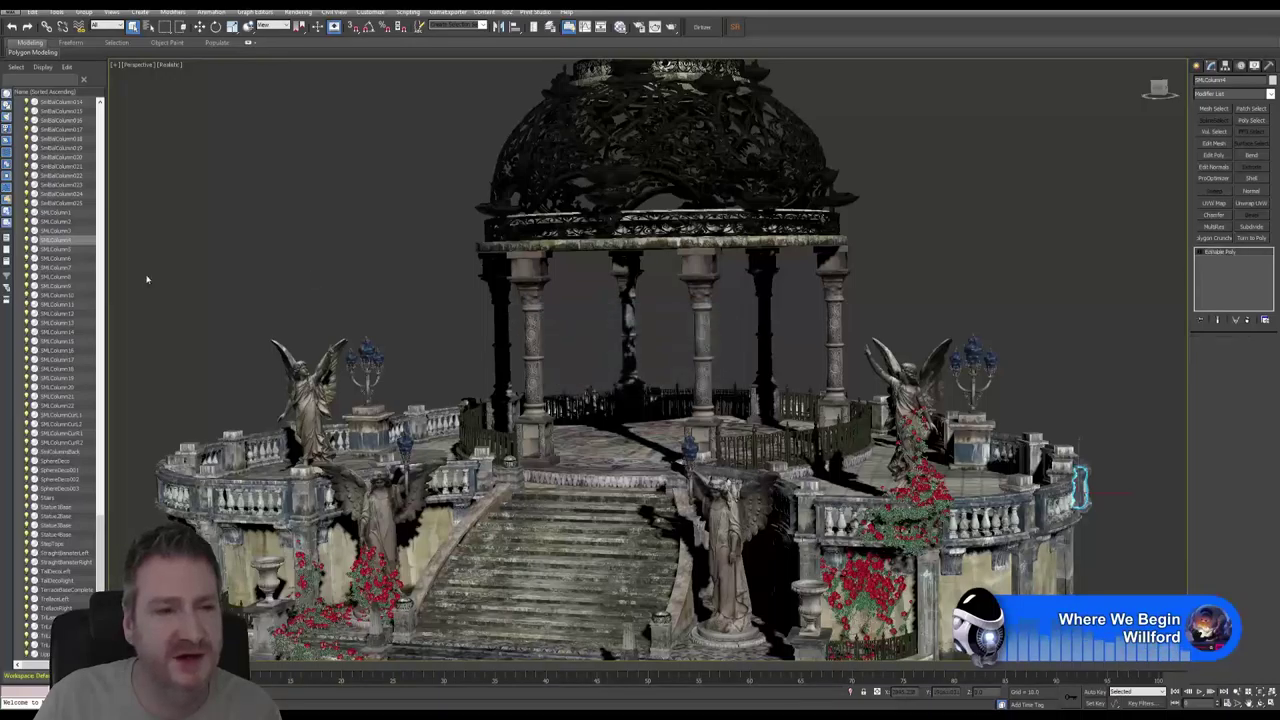
Collapse SMLColumn5 and SMLColumn6 to plain Editable Poly.
click(56, 249)
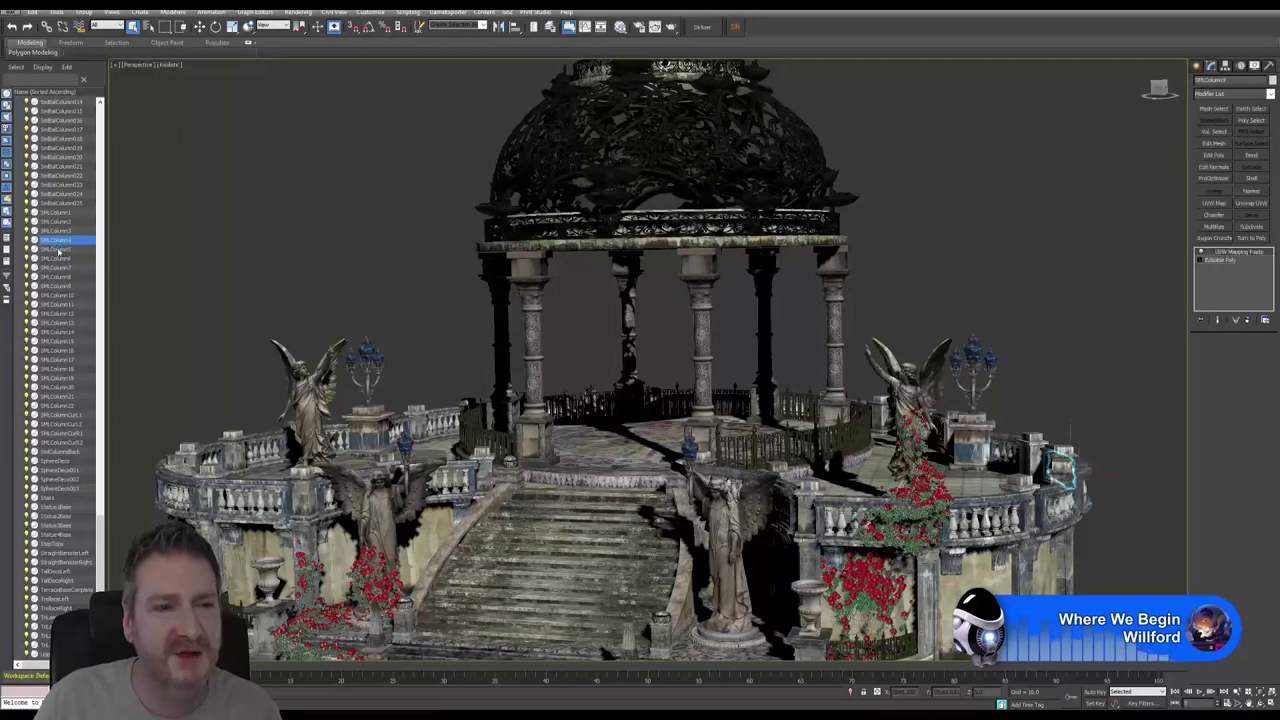
right_click(1230, 258)
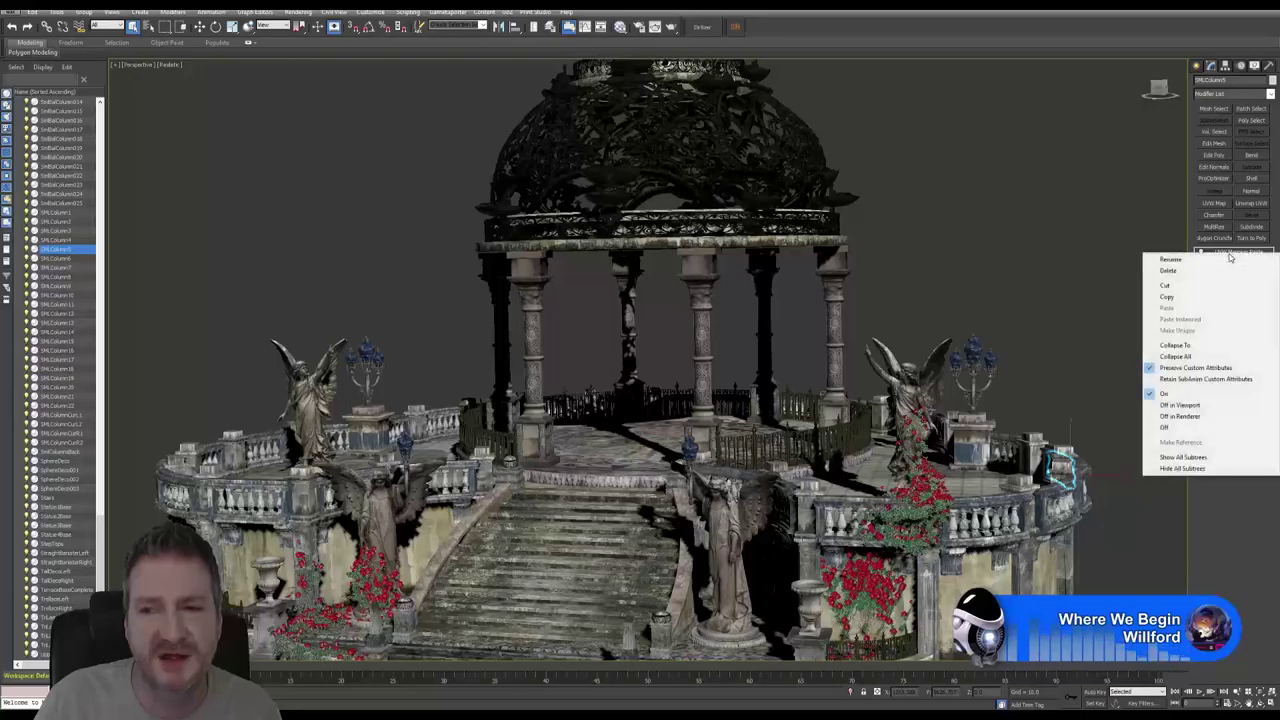
click(1196, 355)
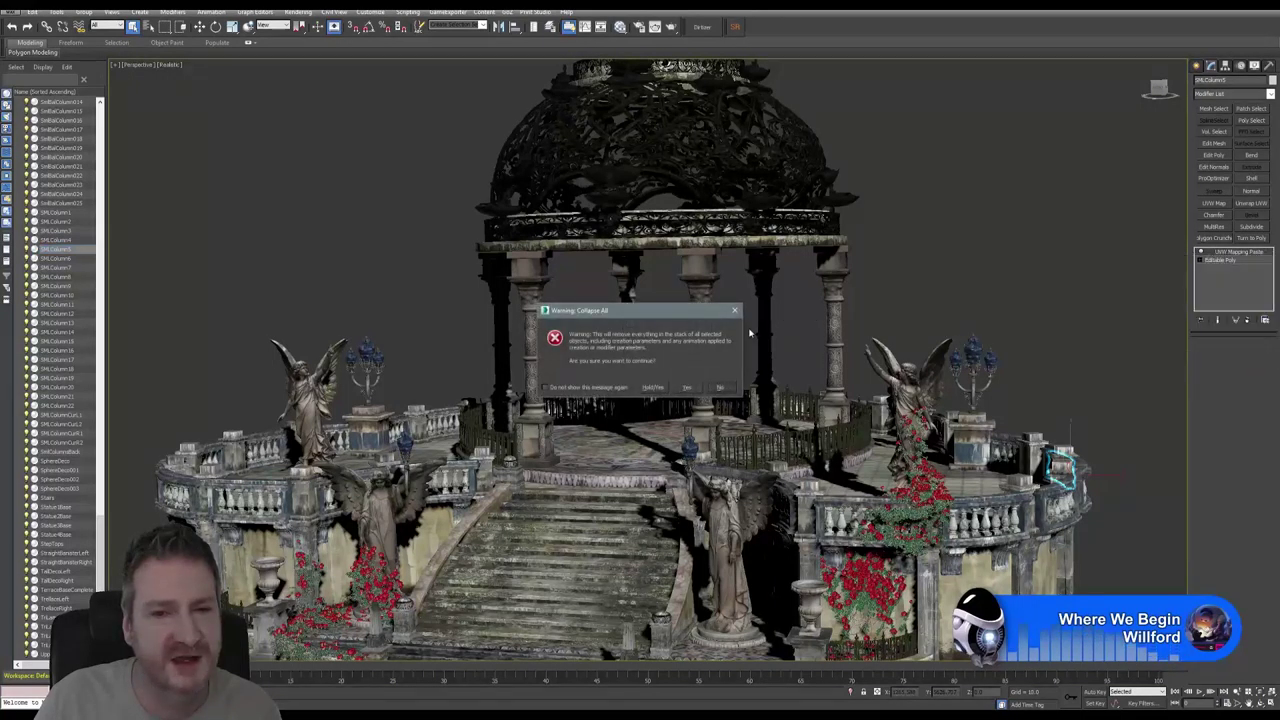
click(686, 388)
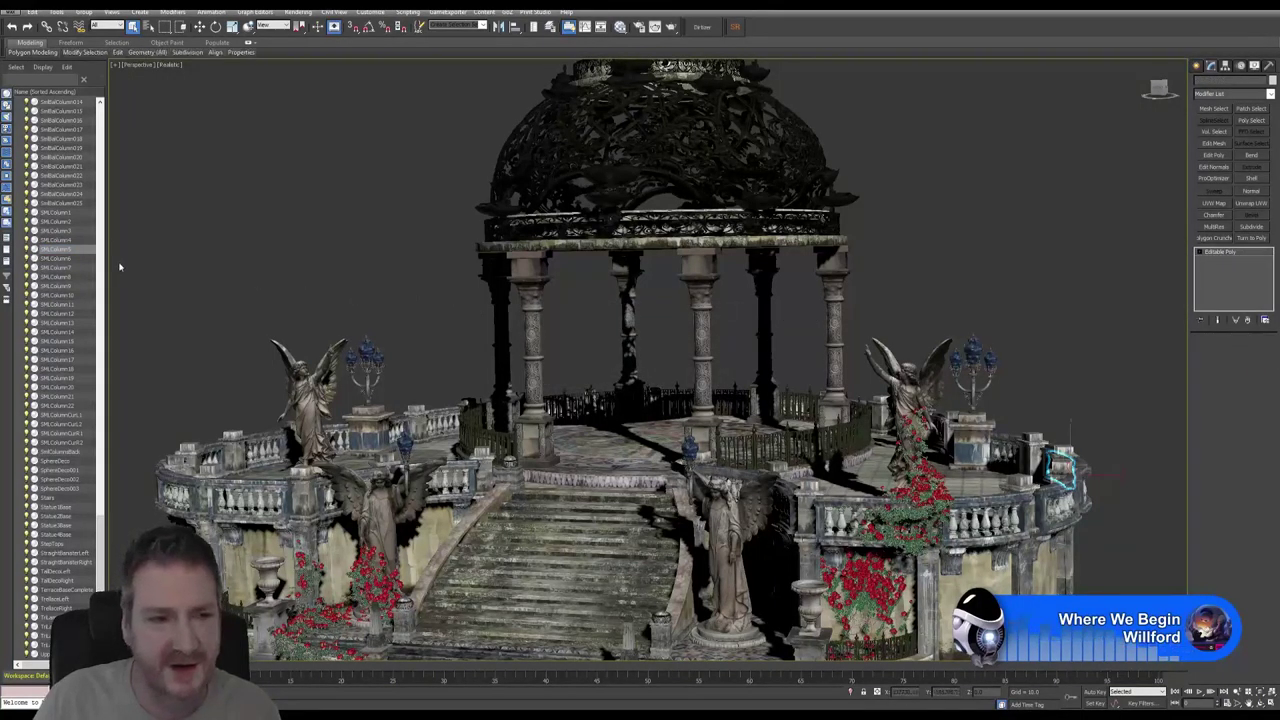
click(60, 258)
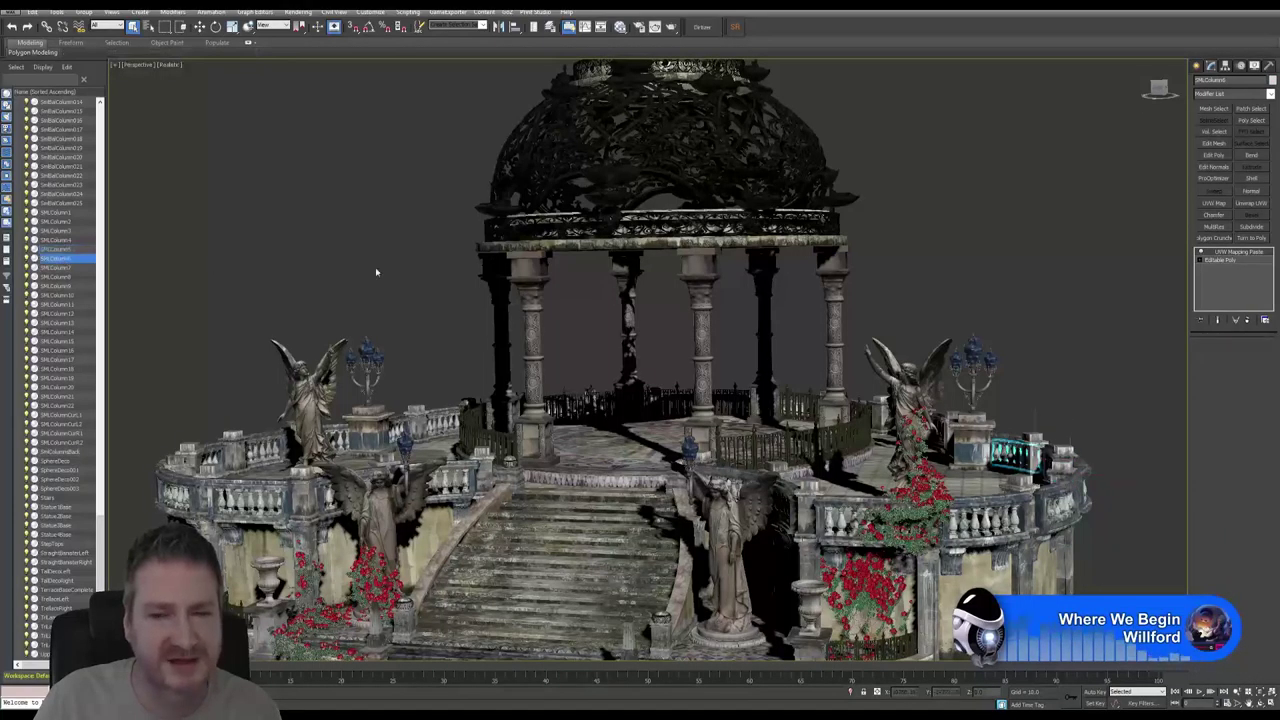
right_click(1226, 256)
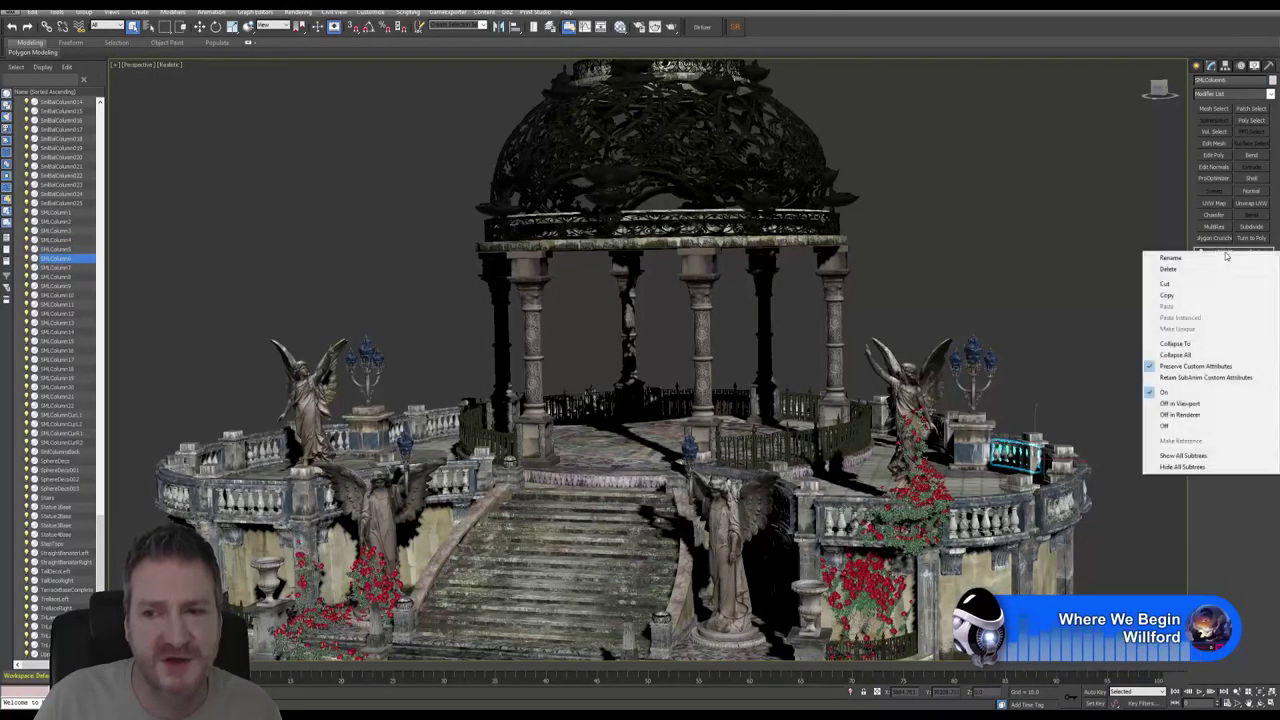
click(1190, 356)
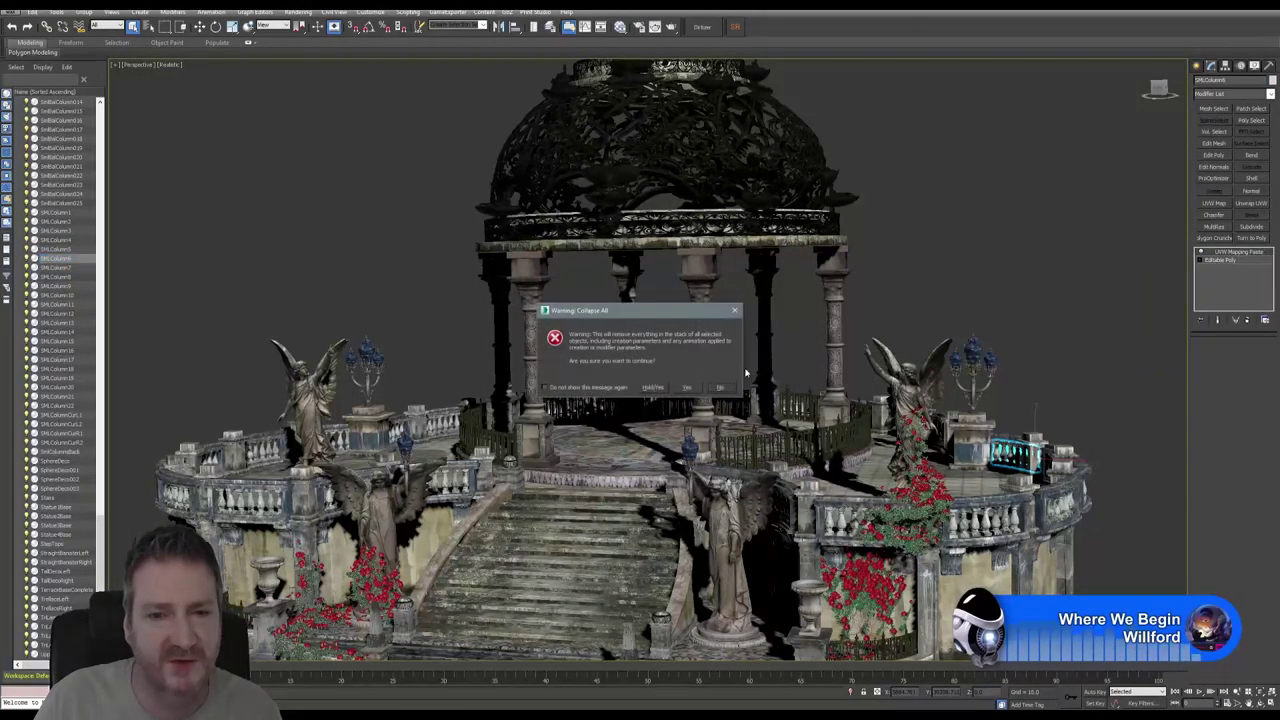
click(688, 388)
Collapse SMLColumn7 and SMLColumn8 to Editable Poly.
click(60, 267)
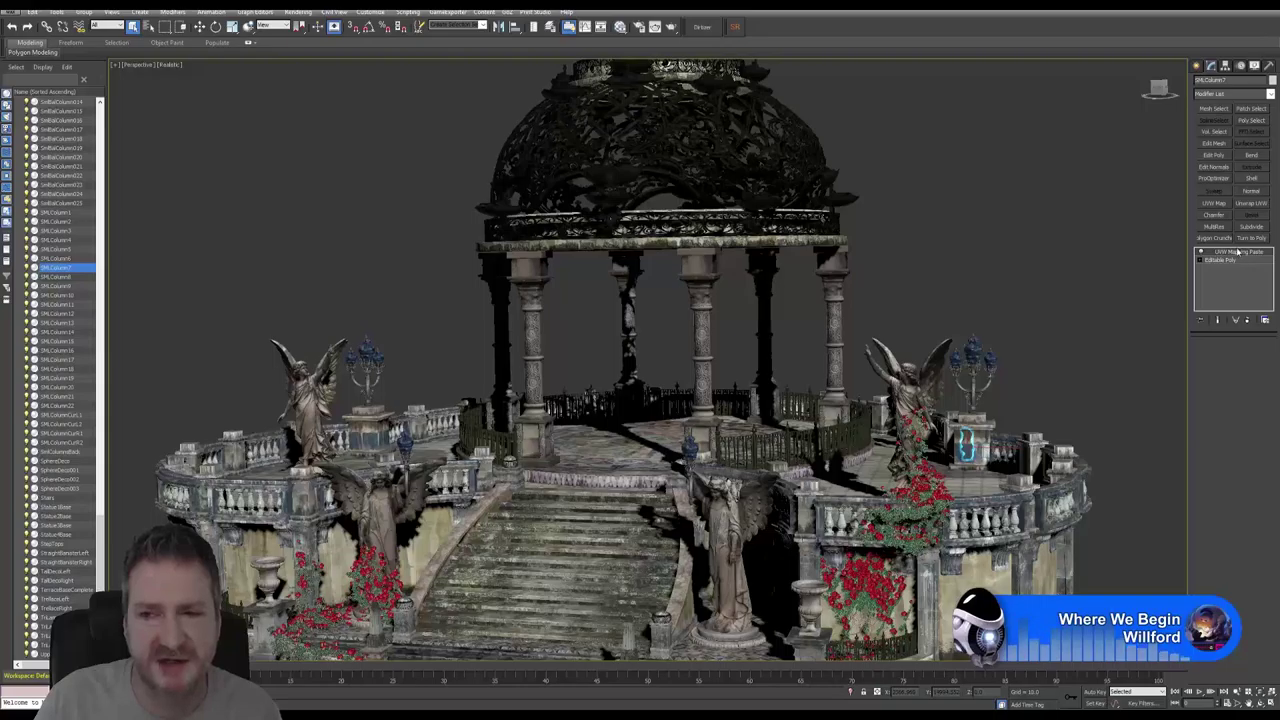
right_click(1238, 253)
click(1190, 355)
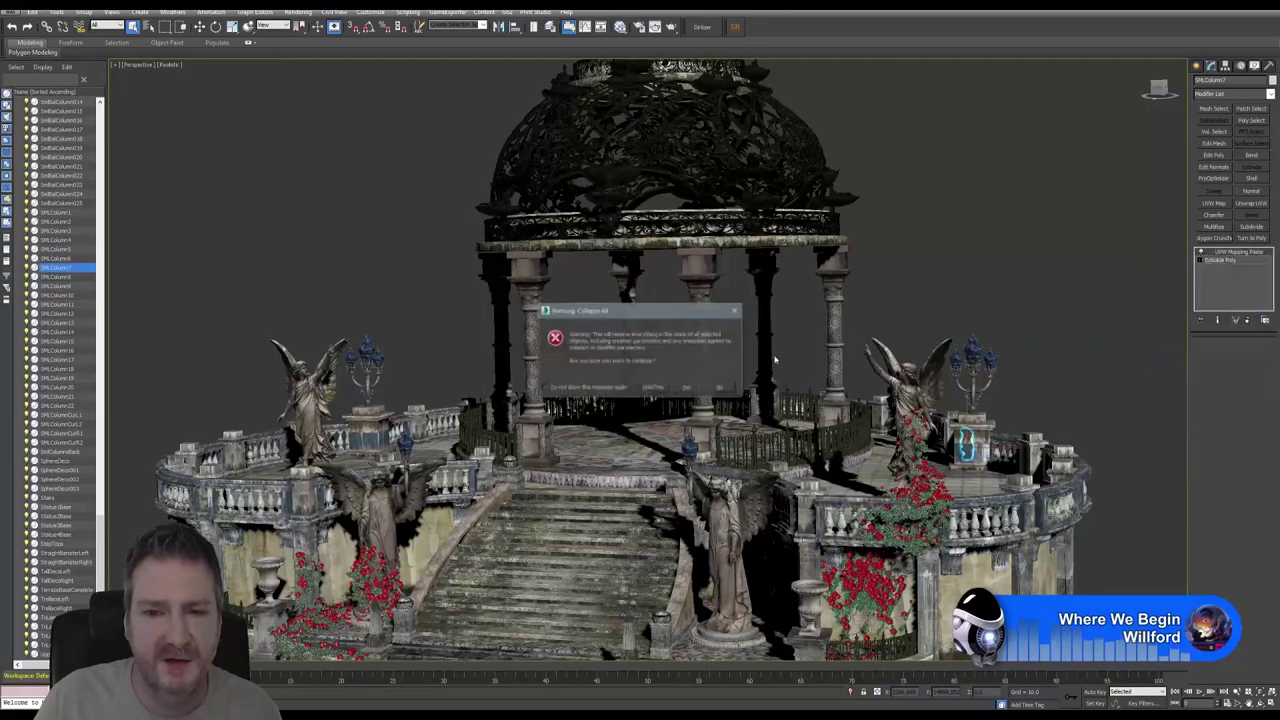
click(687, 388)
click(58, 277)
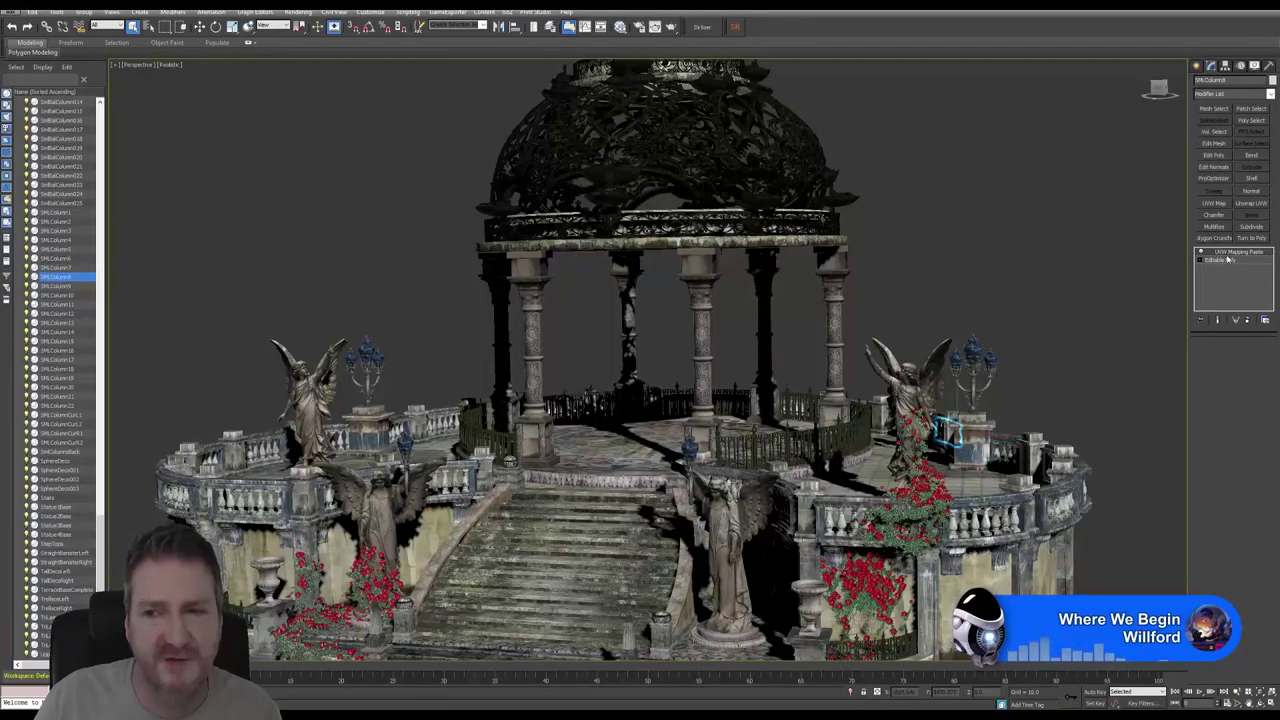
right_click(1228, 258)
click(1190, 355)
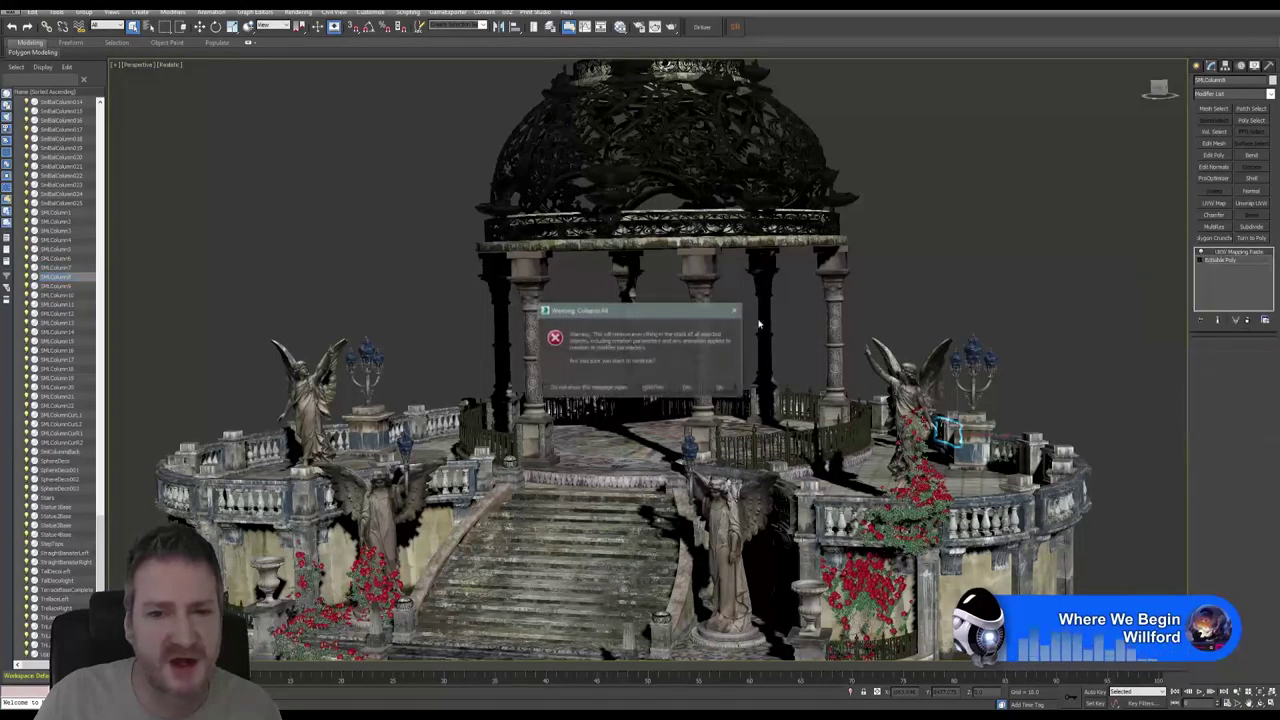
click(687, 387)
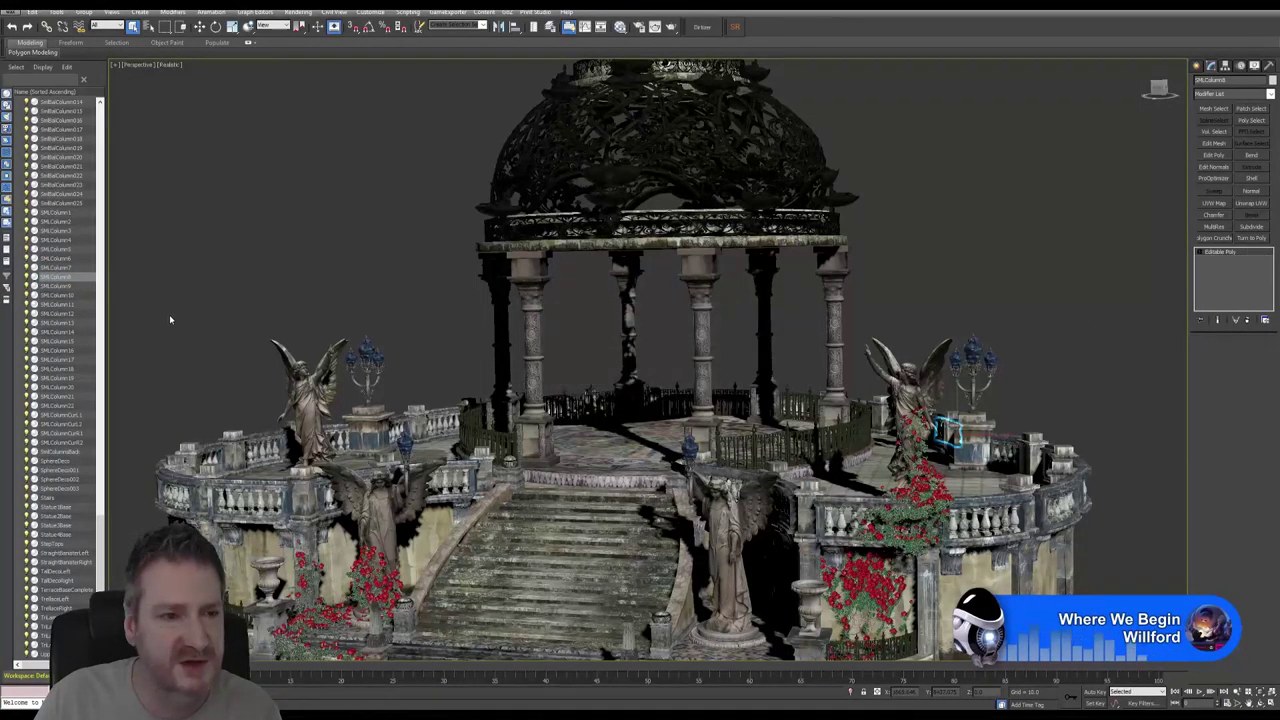
Collapse SMLColumn9 and SMLColumn10 to Editable Poly.
click(69, 287)
right_click(1228, 258)
click(1165, 298)
right_click(1233, 255)
click(1175, 357)
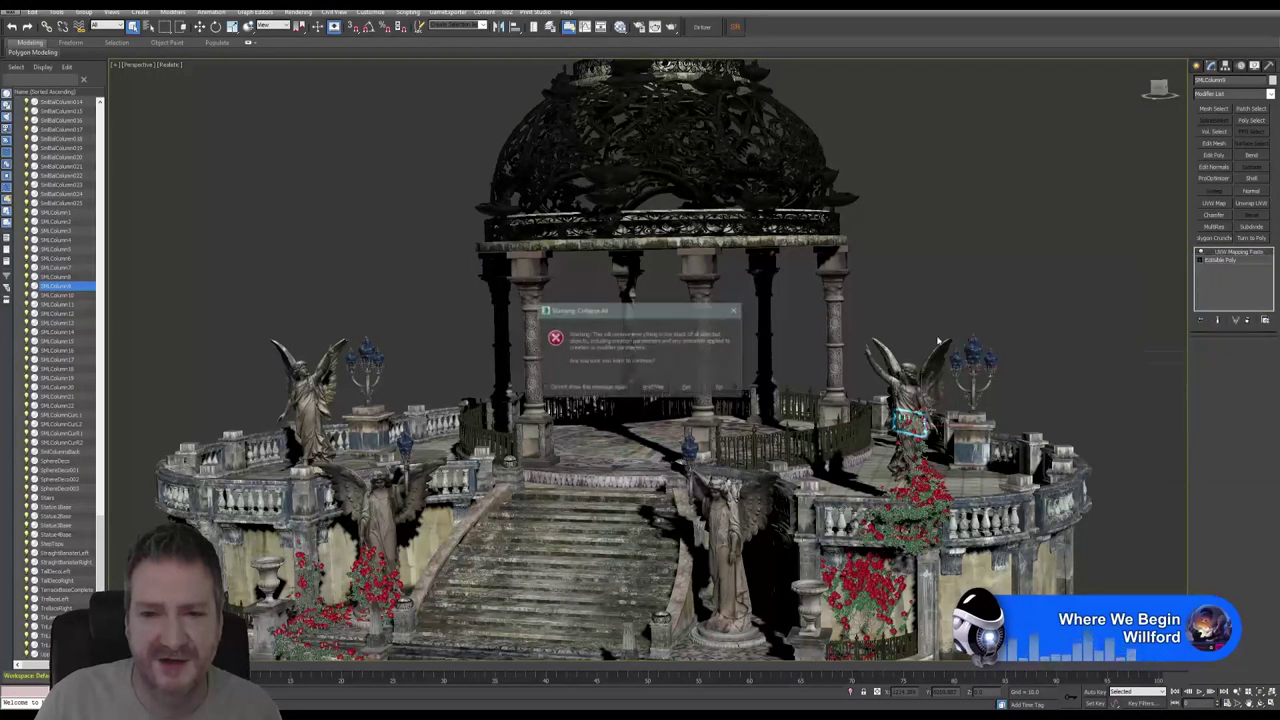
key(Return)
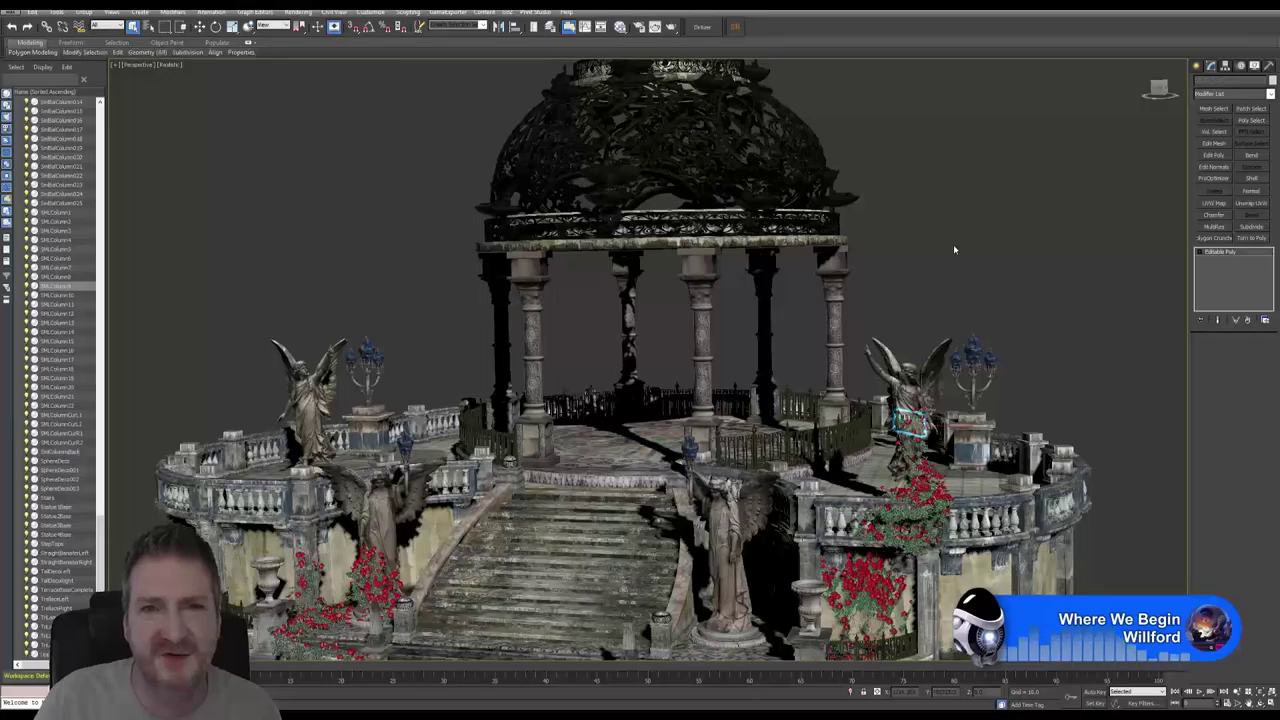
click(60, 296)
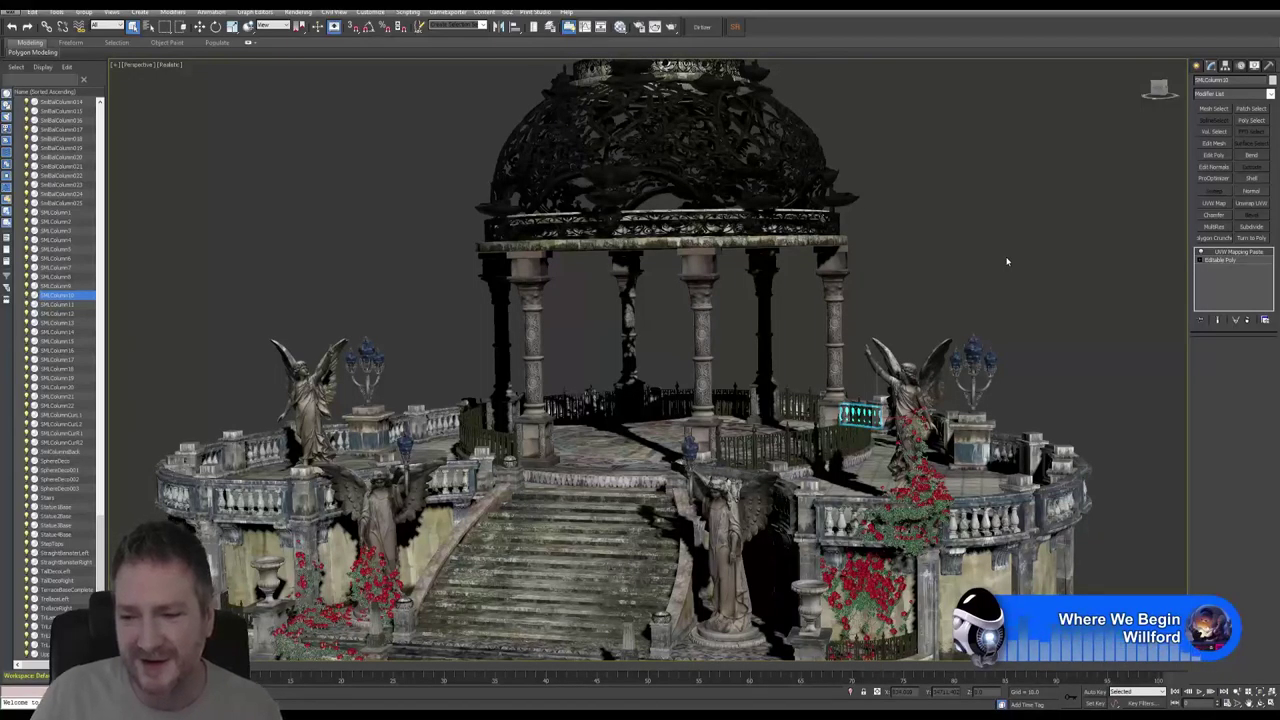
right_click(1238, 257)
click(1200, 352)
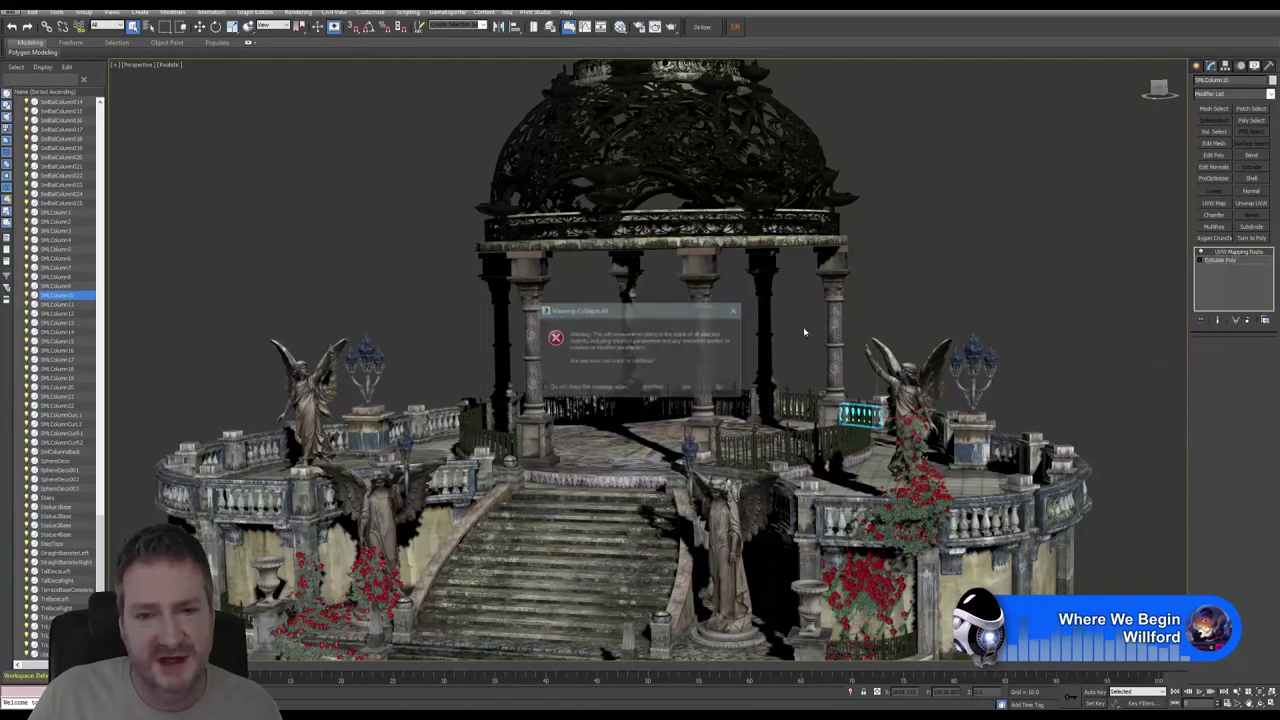
key(Return)
Collapse SMLColumn11 and SMLColumn13, skipping SMLColumn12, which is already Editable Poly.
click(74, 305)
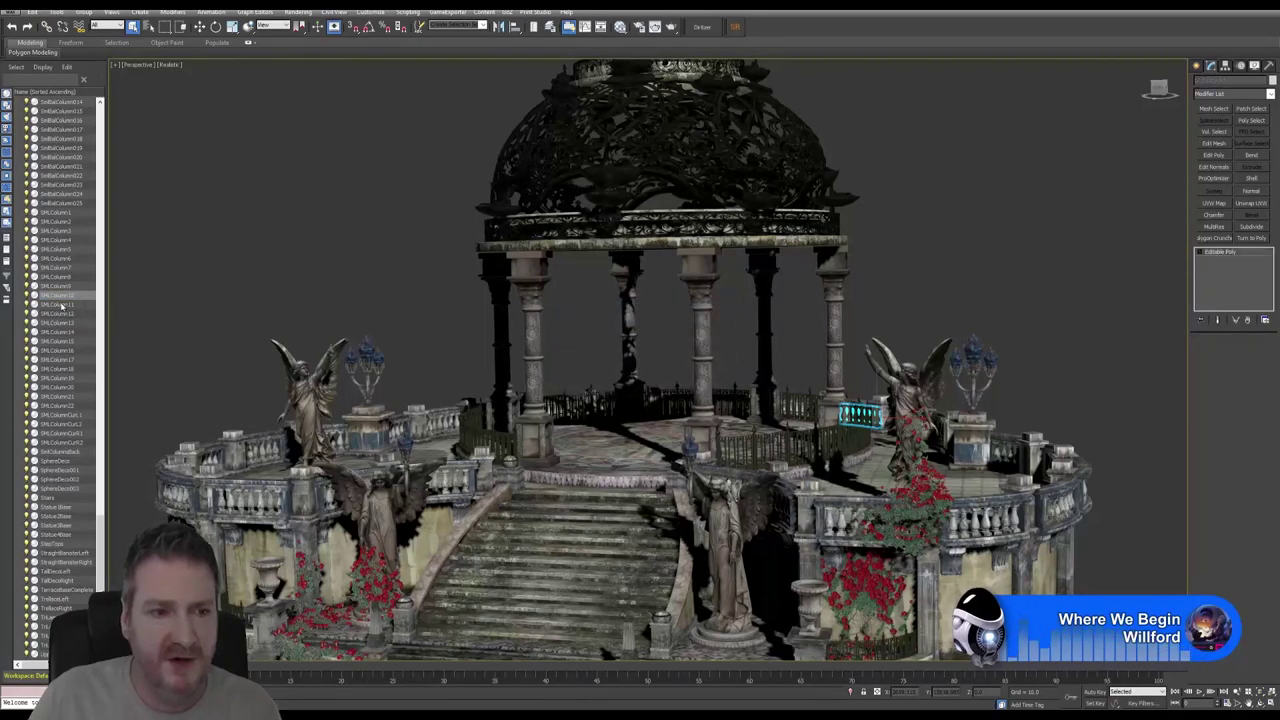
right_click(1240, 255)
click(1200, 353)
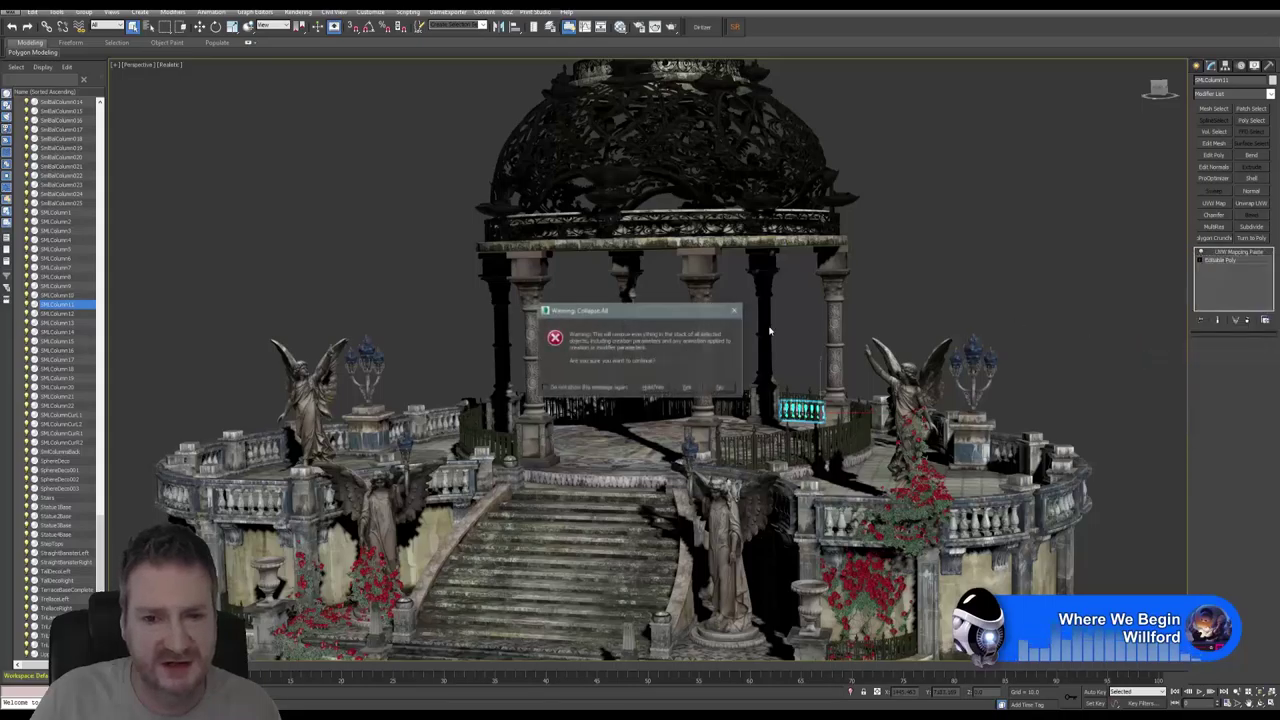
click(687, 388)
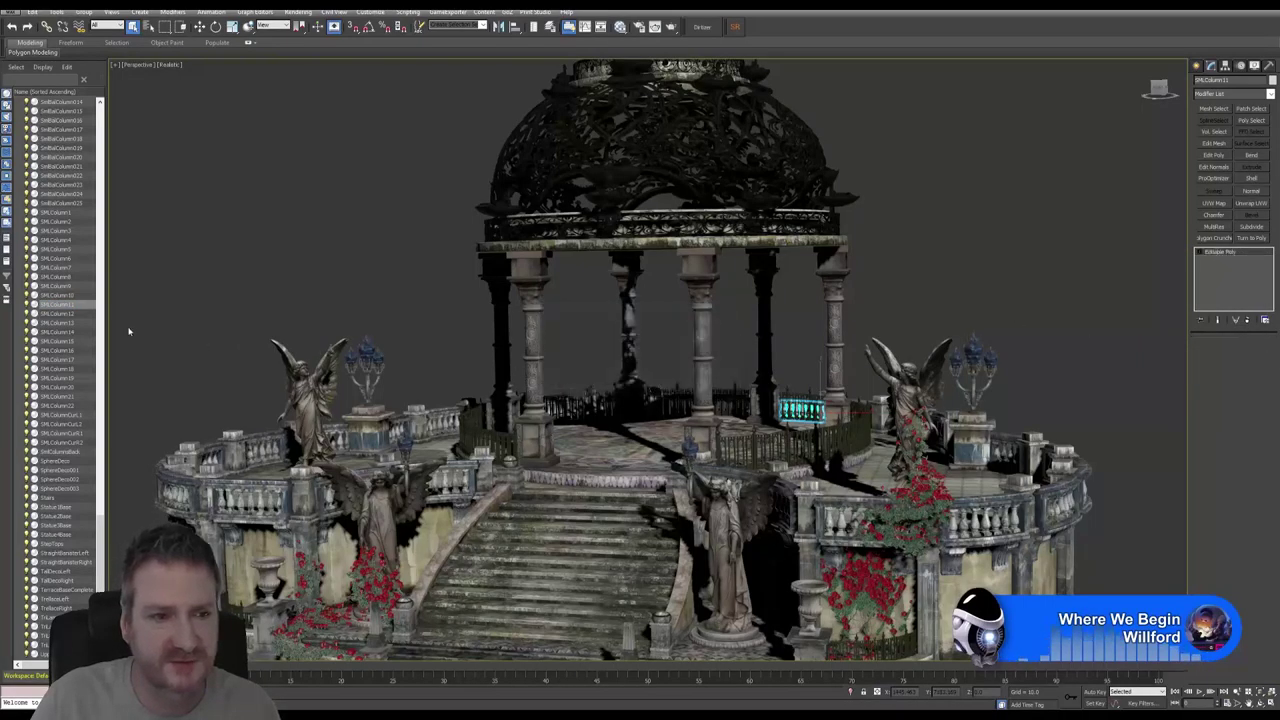
click(66, 314)
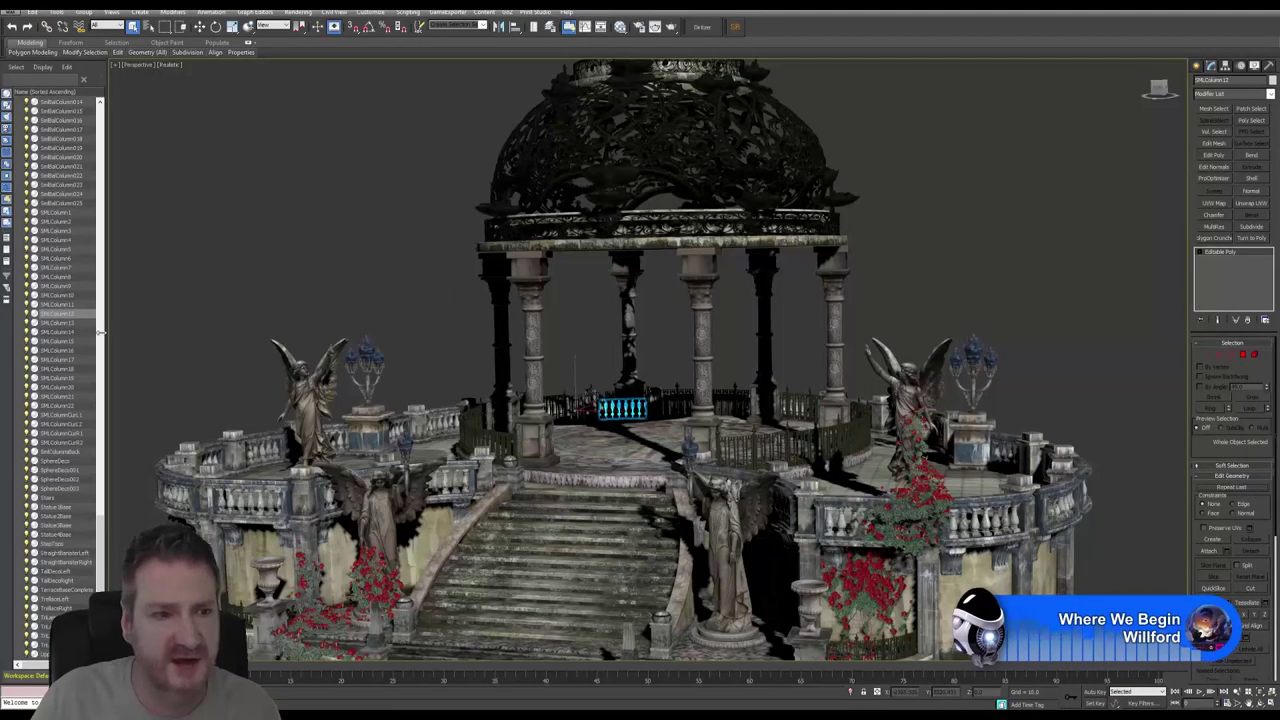
click(58, 323)
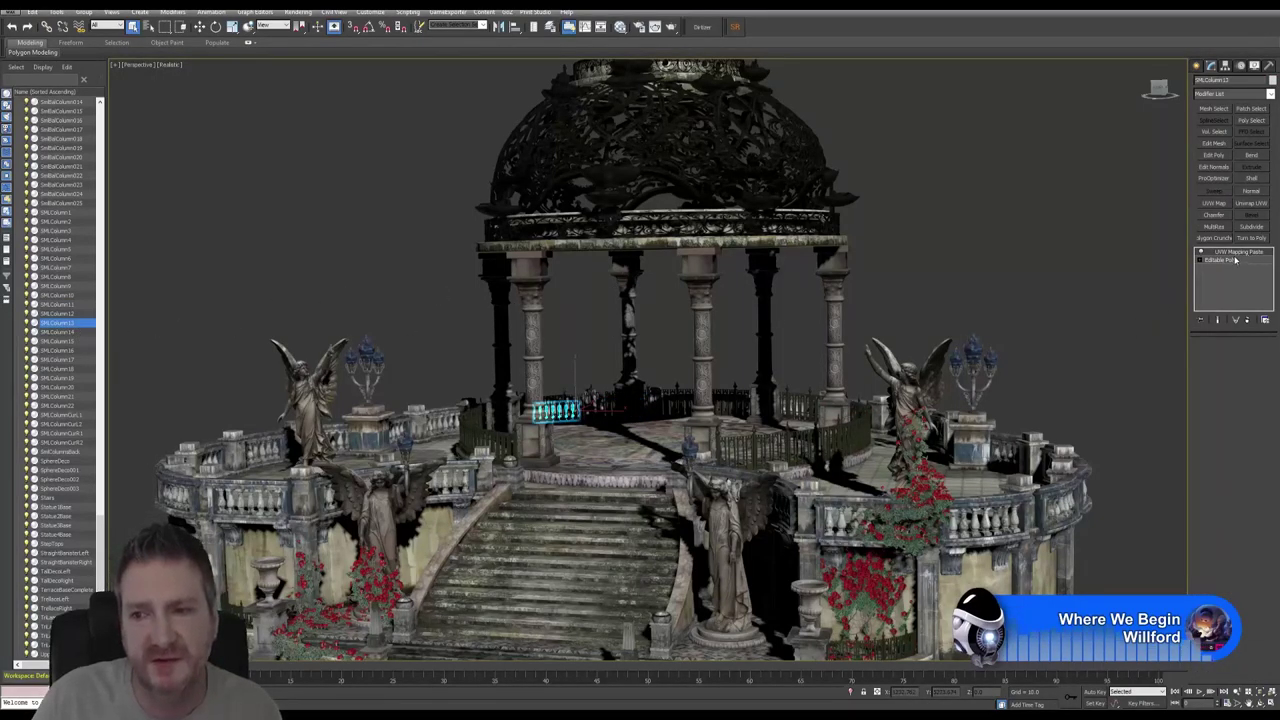
right_click(1232, 257)
click(1195, 352)
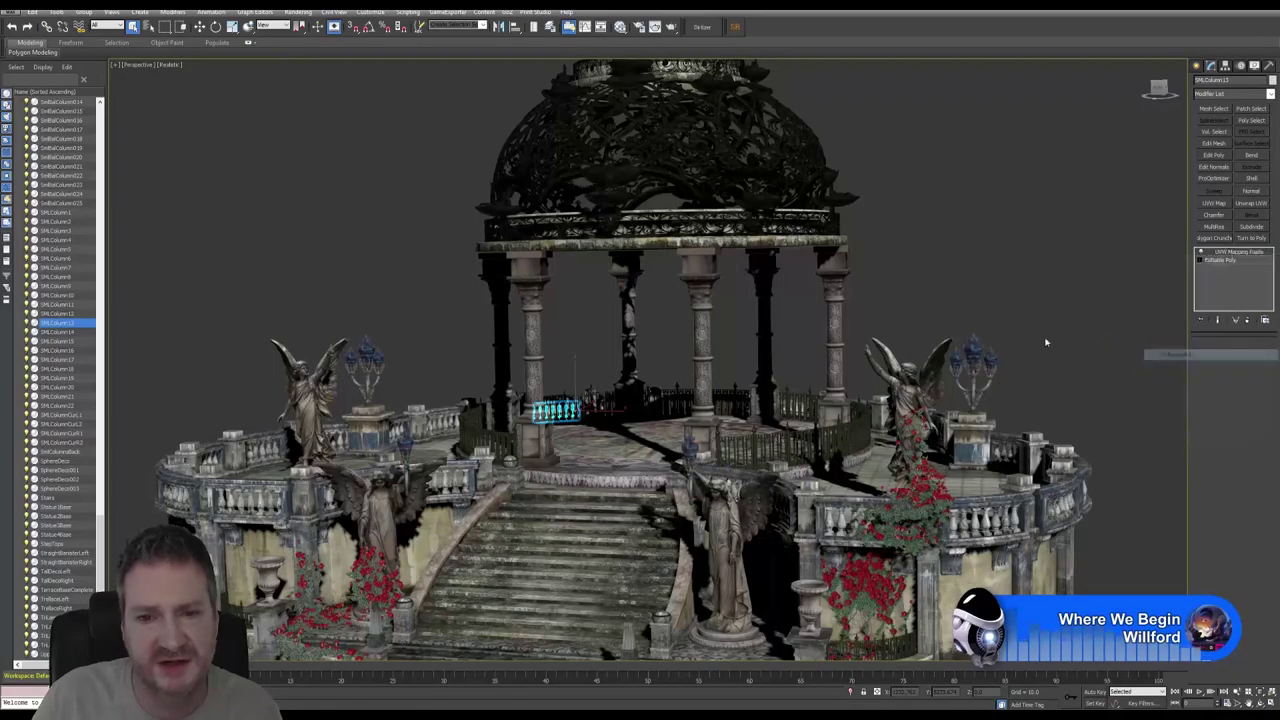
click(687, 388)
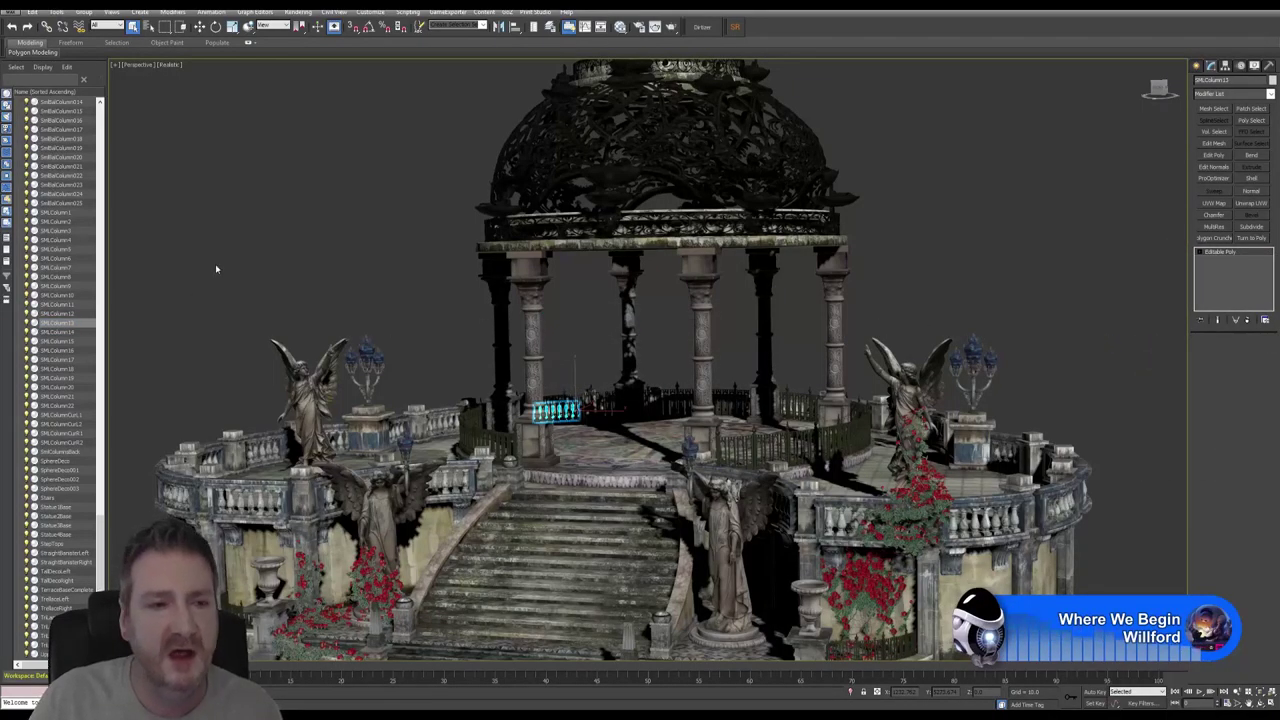
Collapse SMLColumn14 and SMLColumn15 to Editable Poly.
click(66, 333)
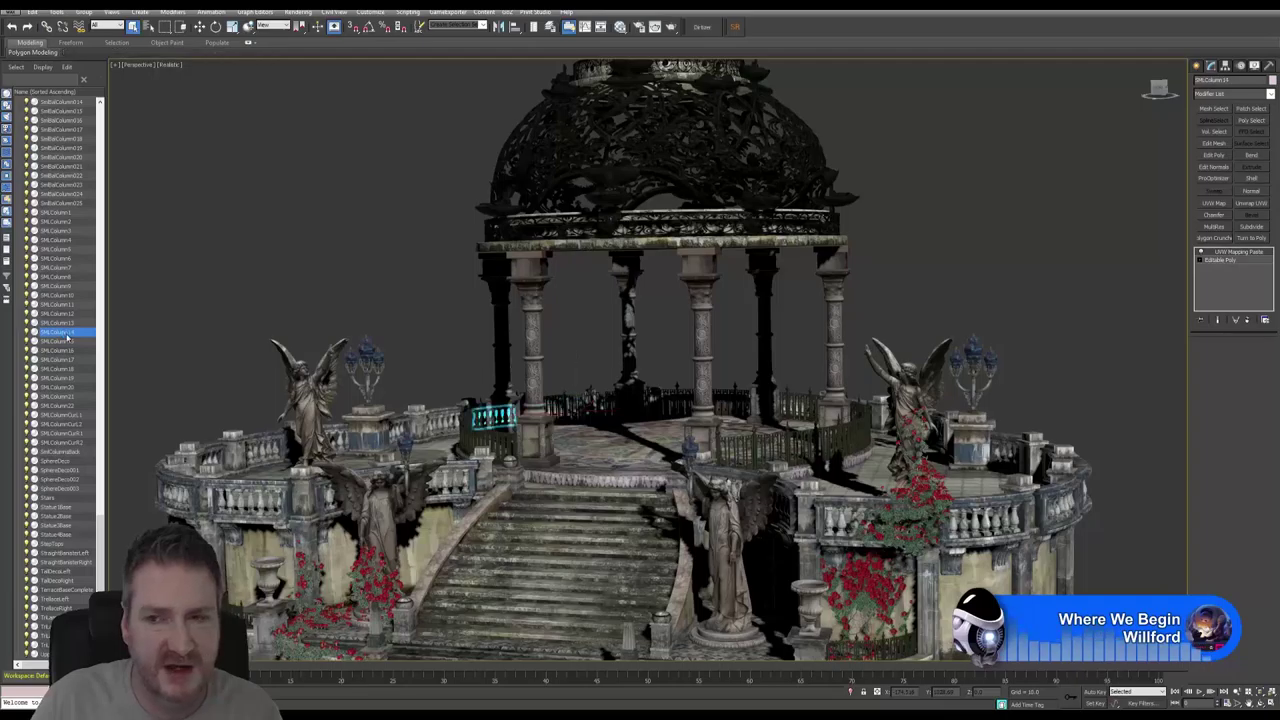
right_click(1234, 256)
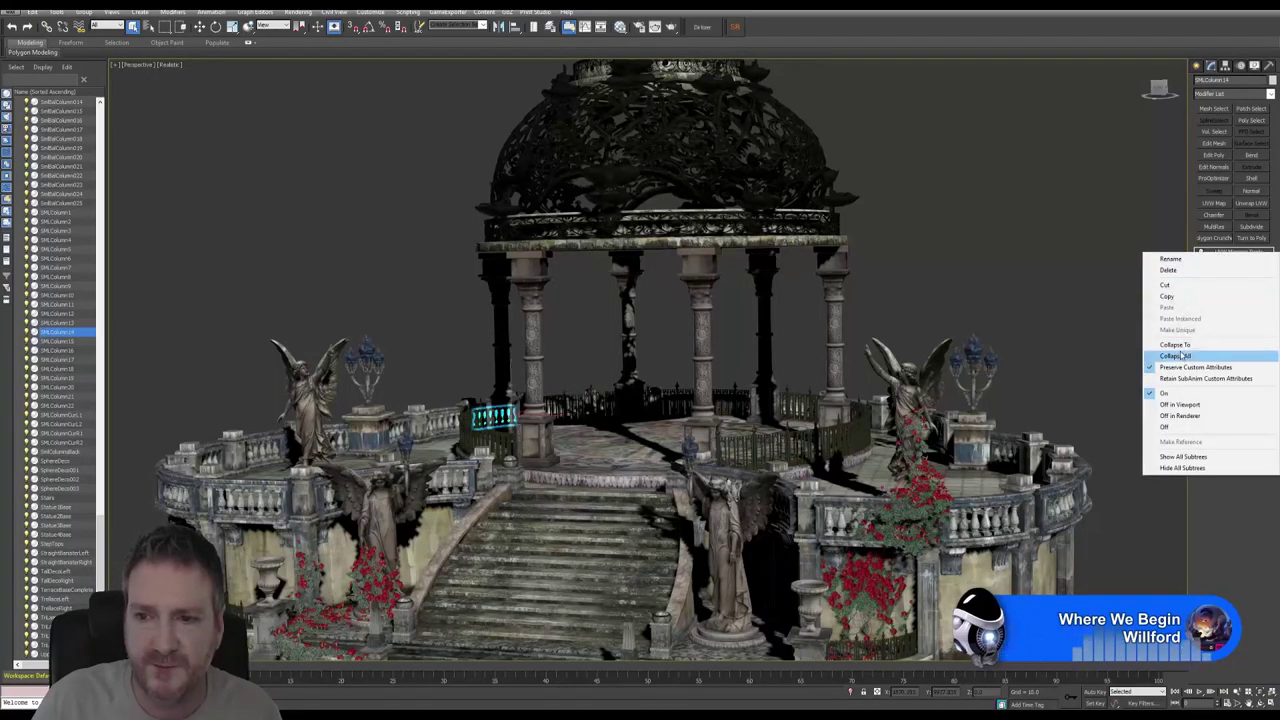
click(1200, 350)
click(687, 387)
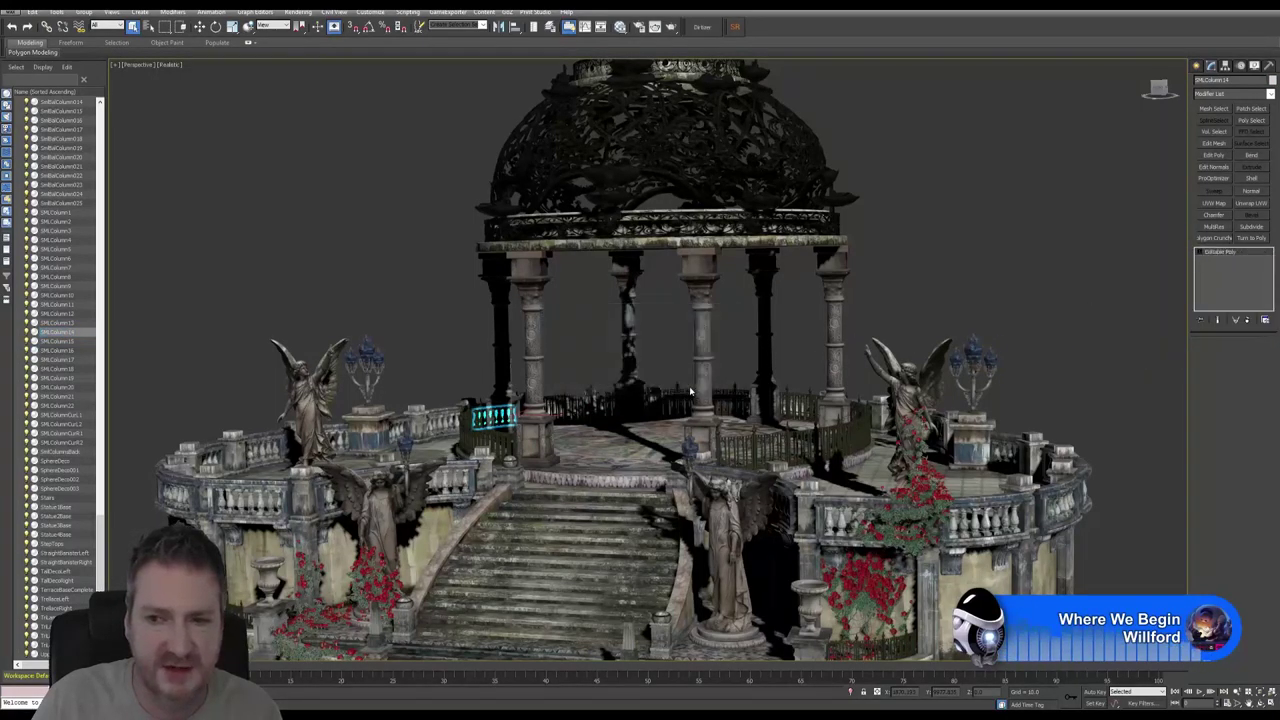
click(60, 342)
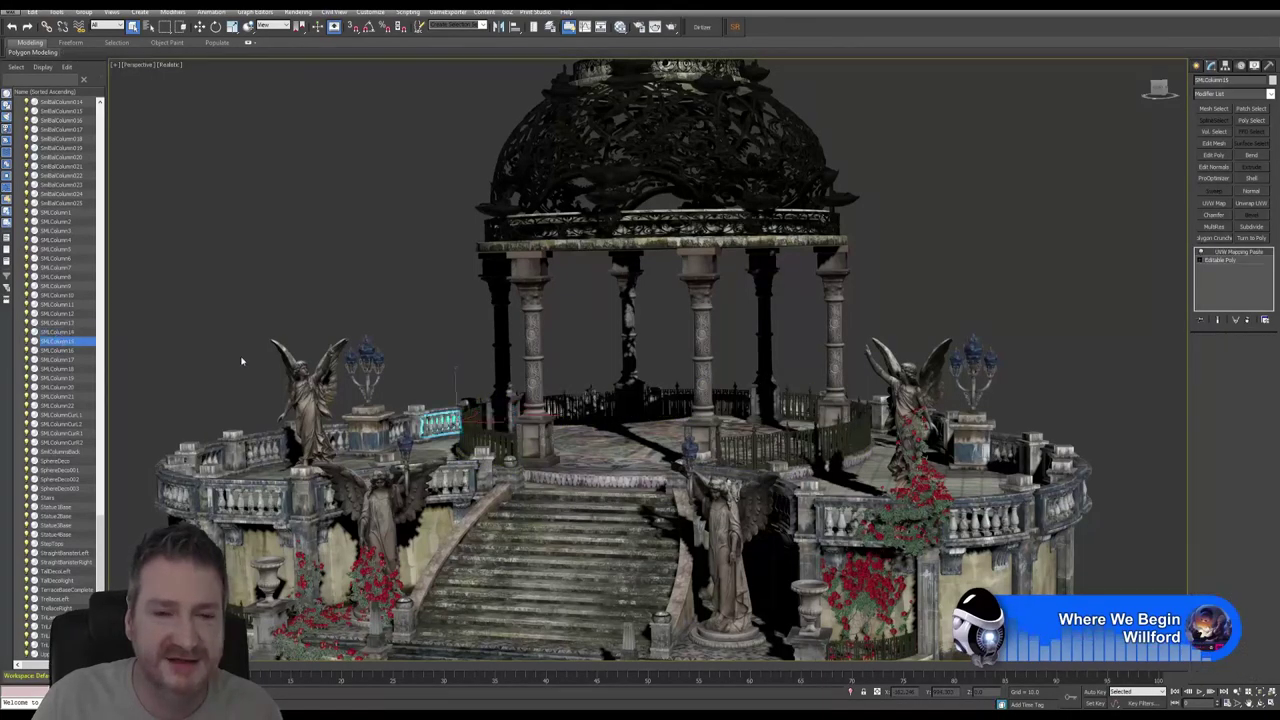
right_click(1226, 253)
click(1170, 334)
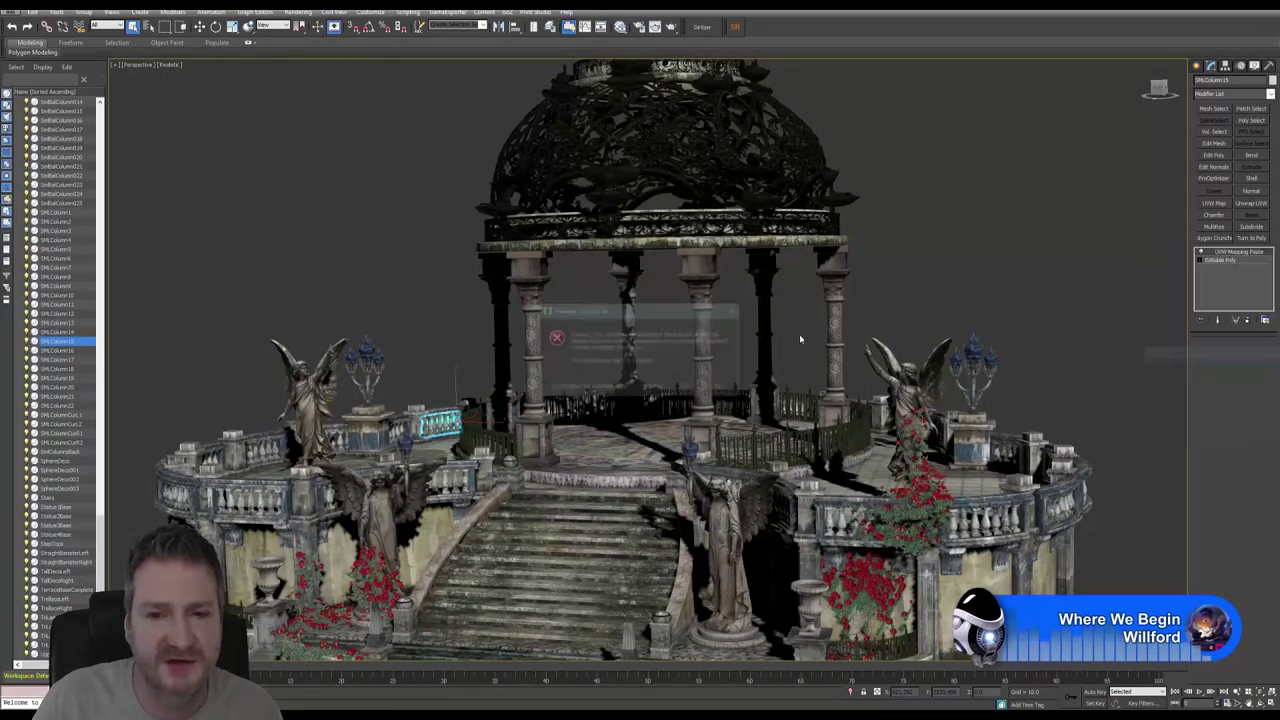
click(686, 387)
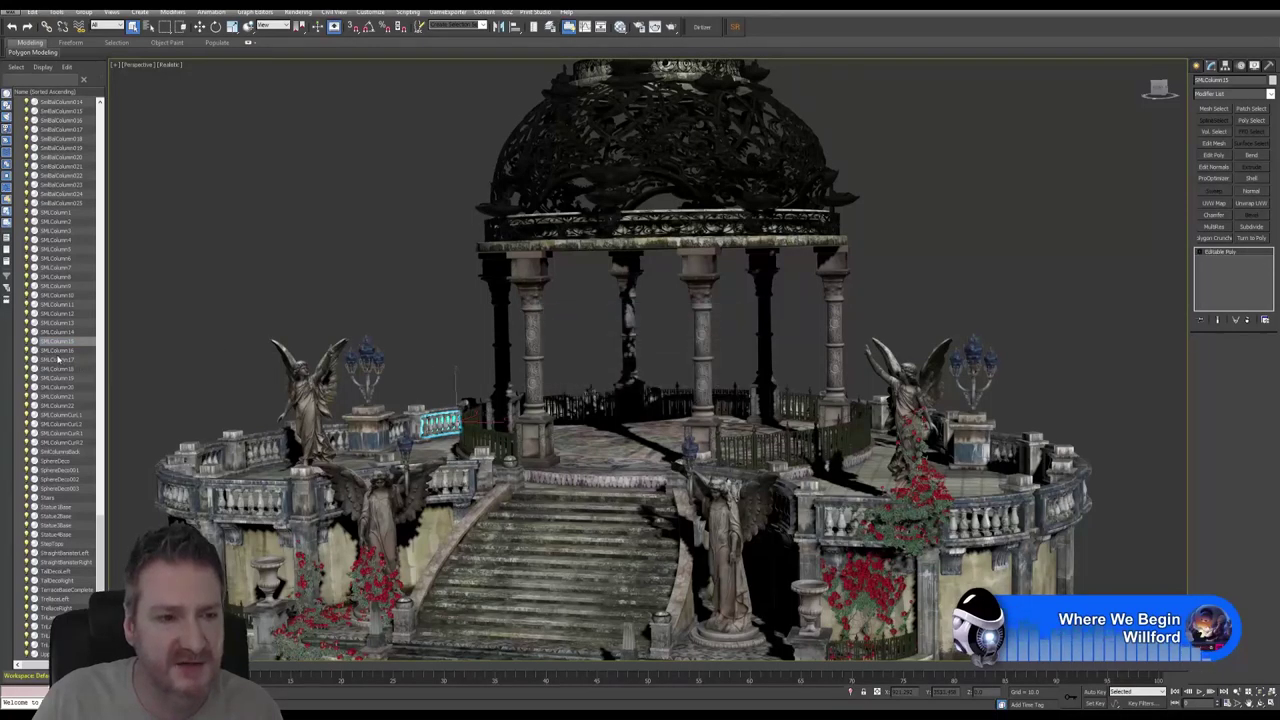
click(56, 351)
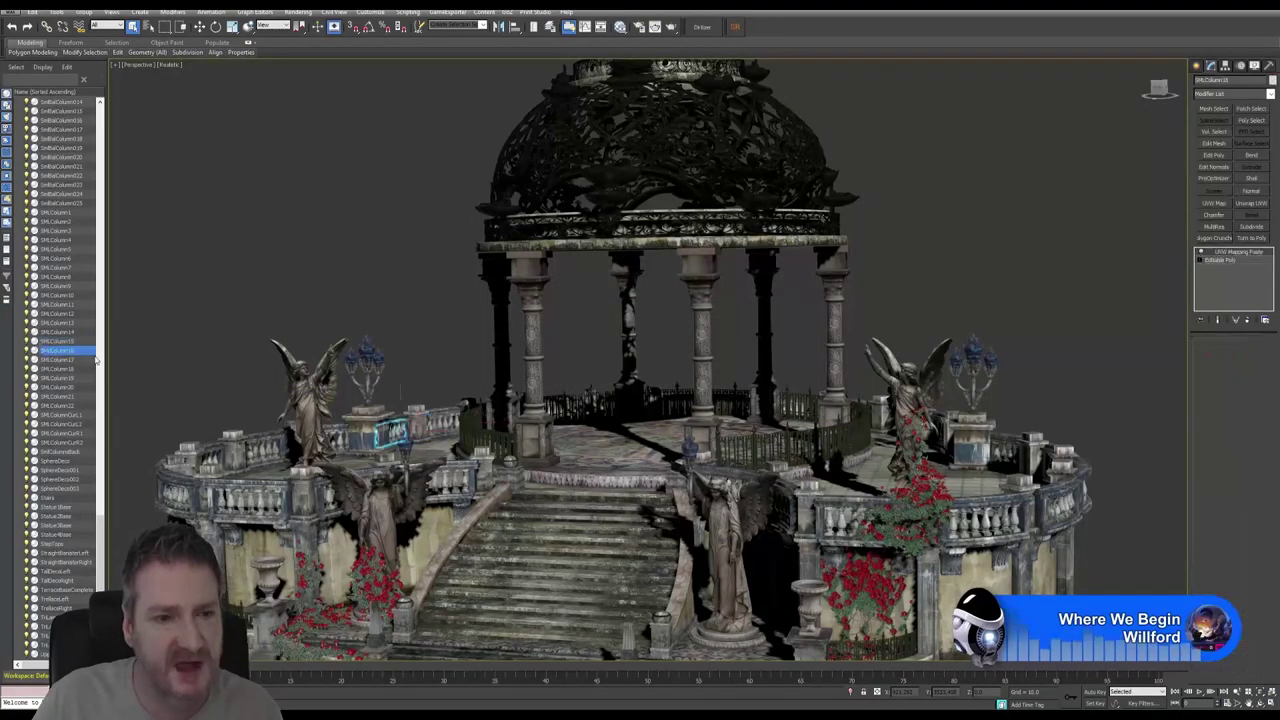
Collapse SMLColumn16 and SMLColumn17 to Editable Poly.
right_click(1228, 259)
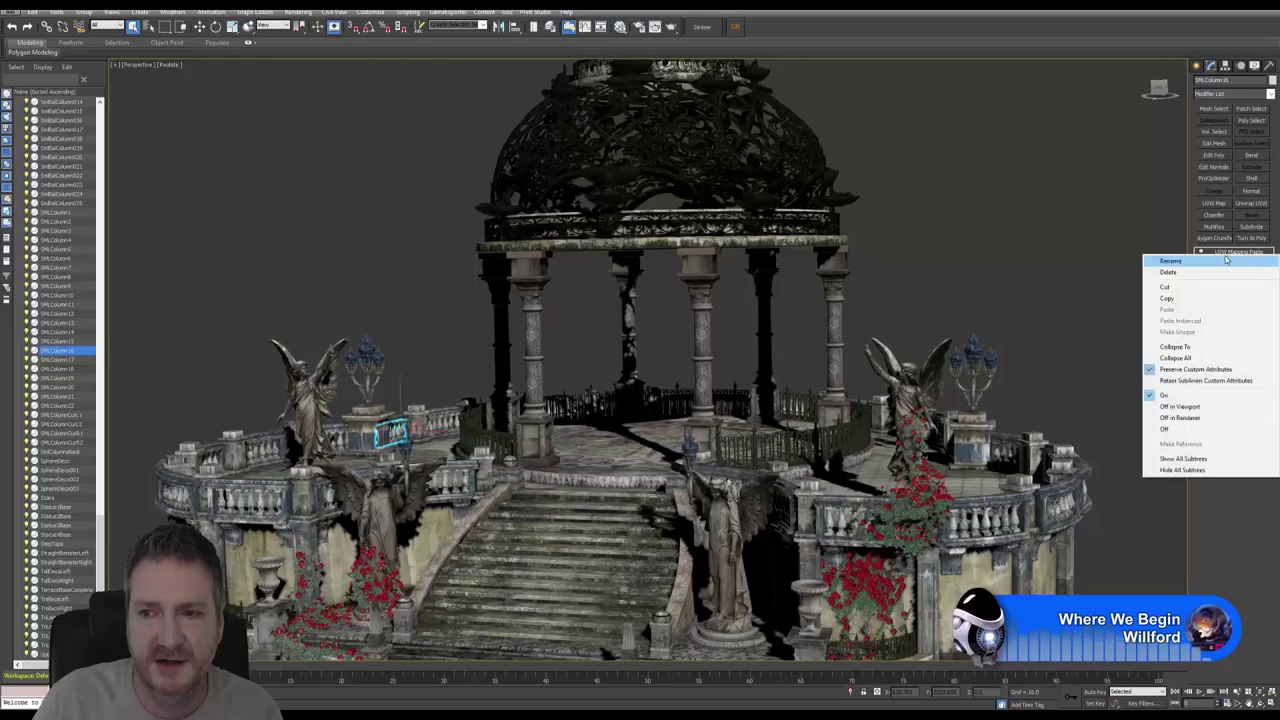
click(1160, 352)
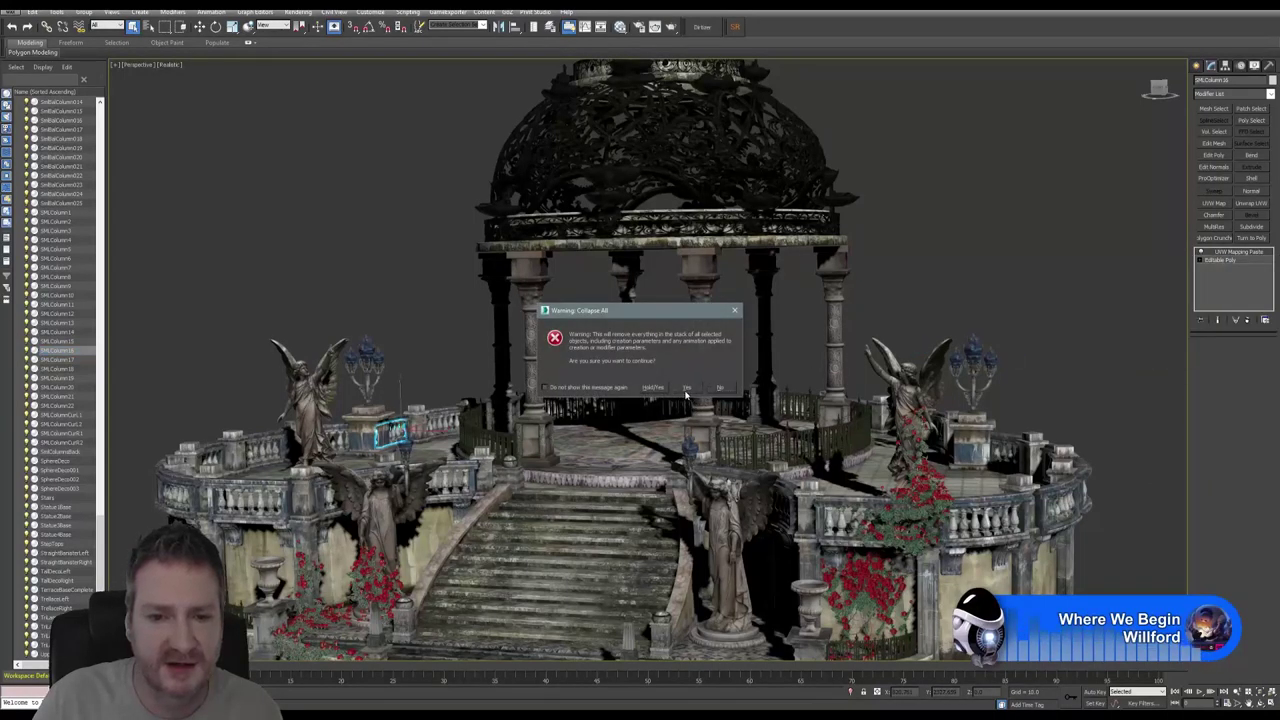
click(687, 388)
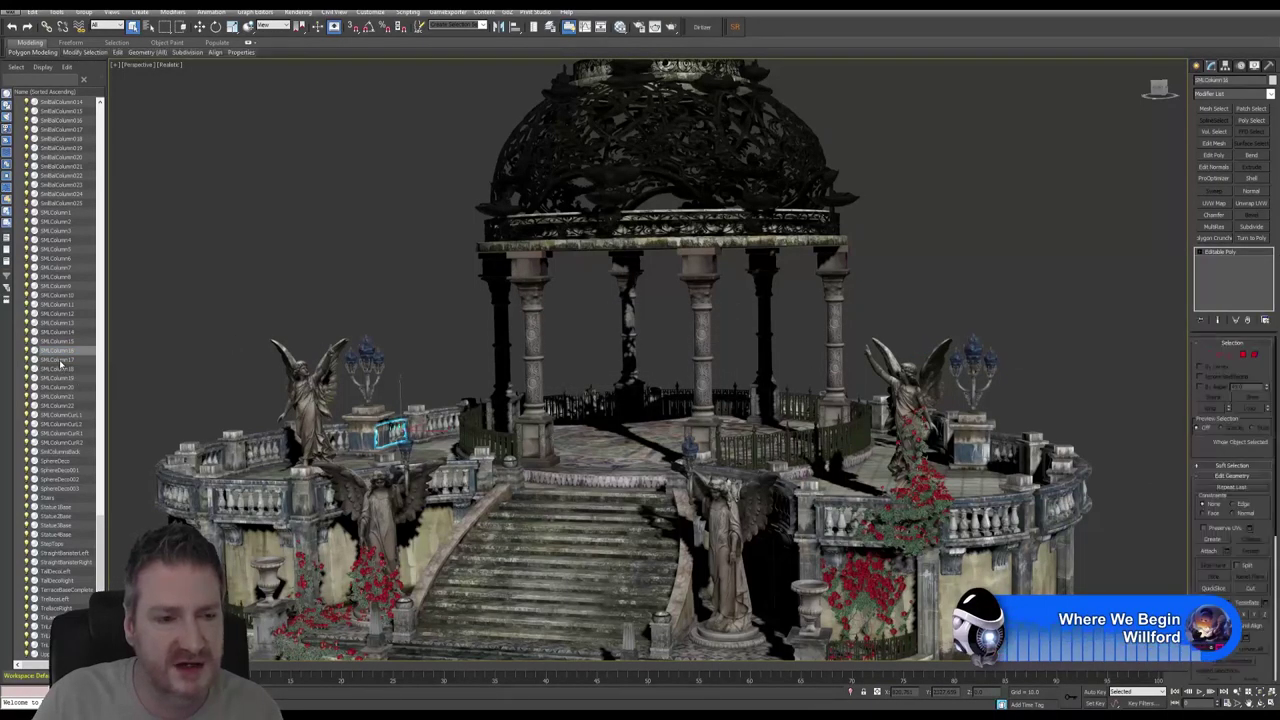
click(60, 360)
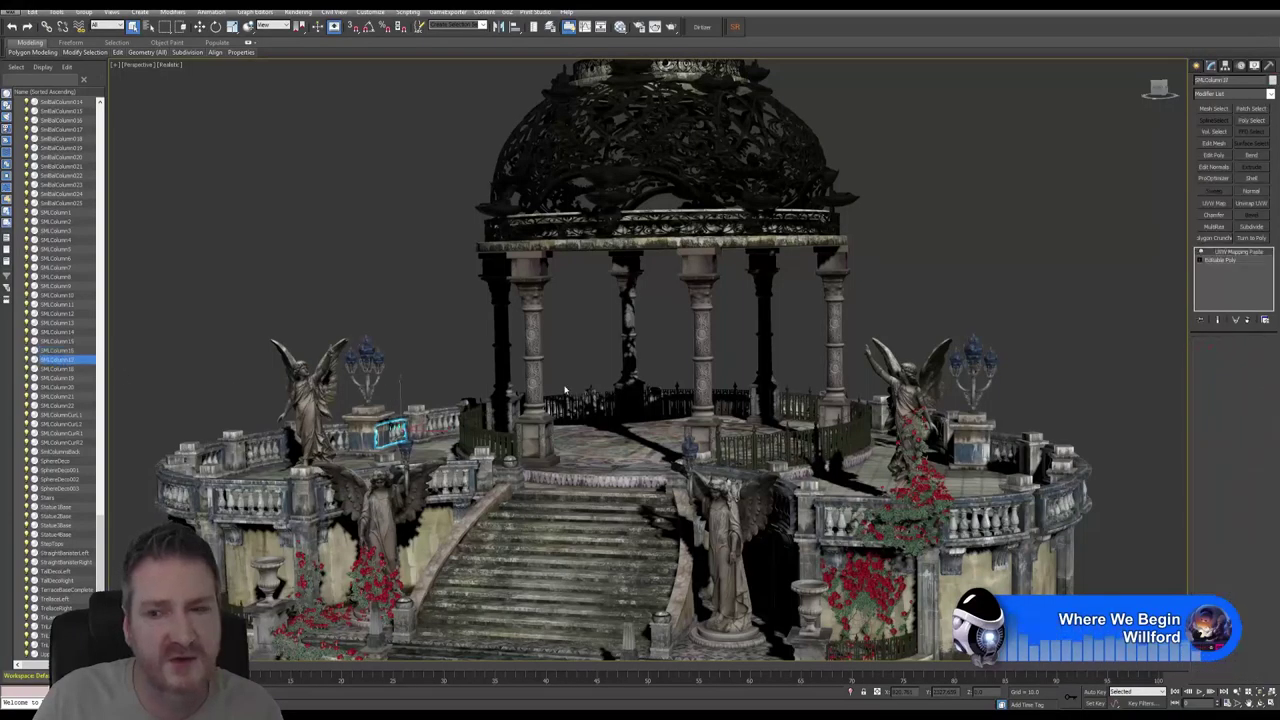
right_click(1230, 258)
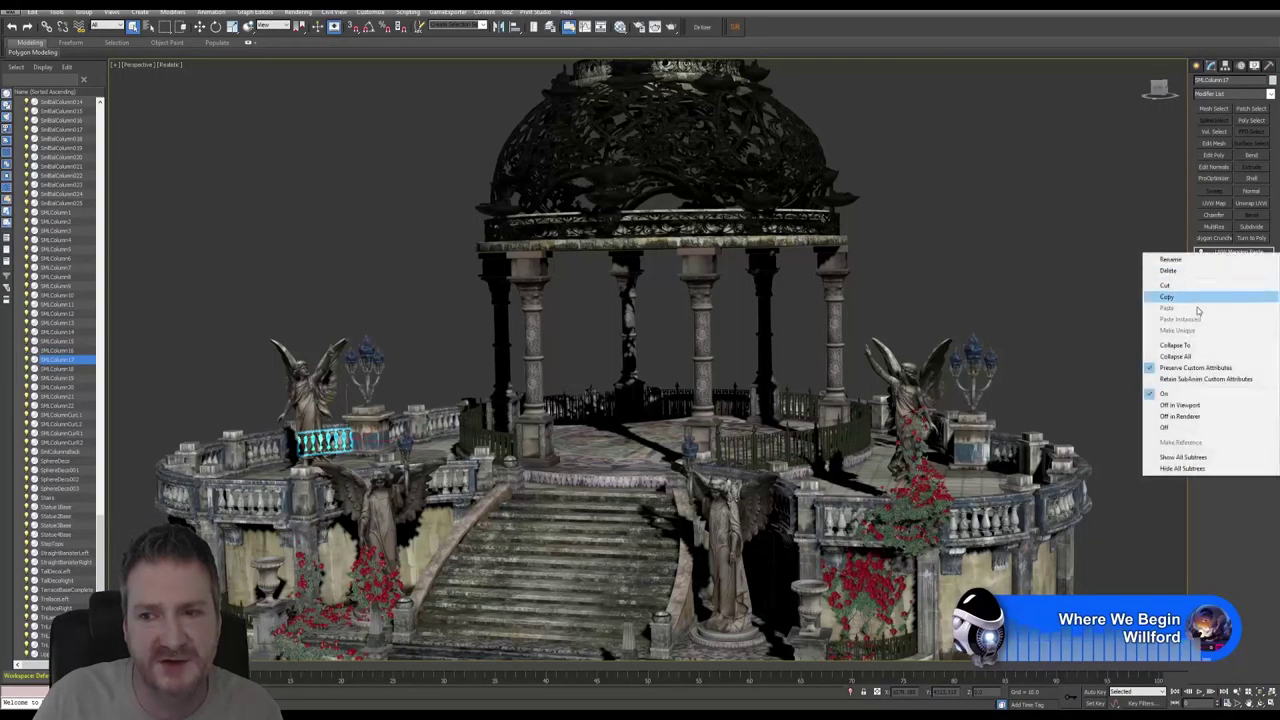
click(1215, 345)
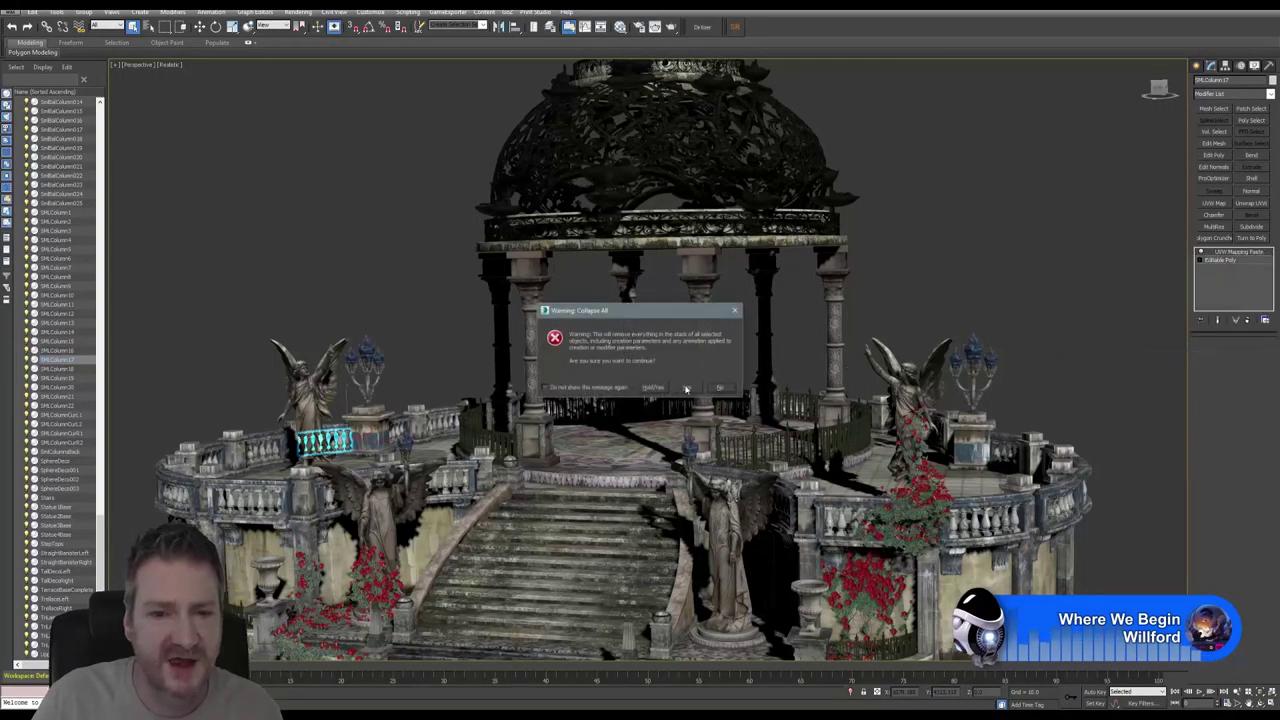
click(685, 387)
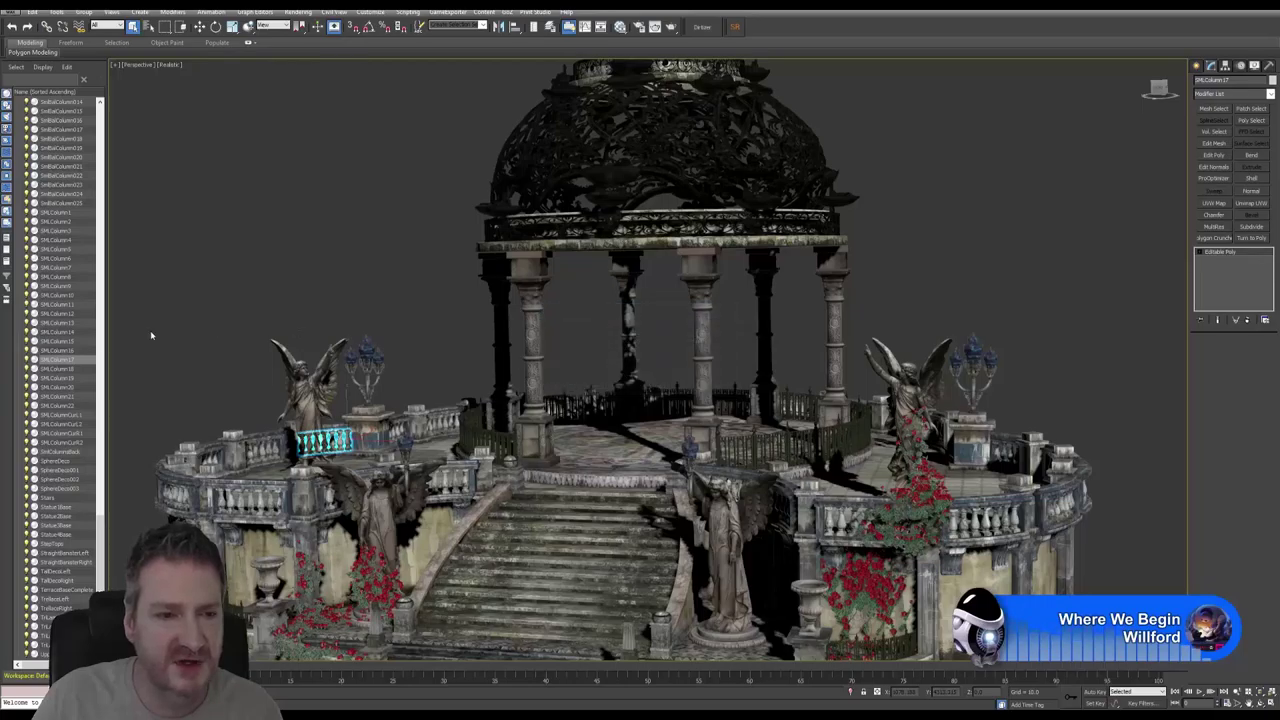
Collapse SMLColumn18 and SMLColumn19 to Editable Poly.
click(60, 369)
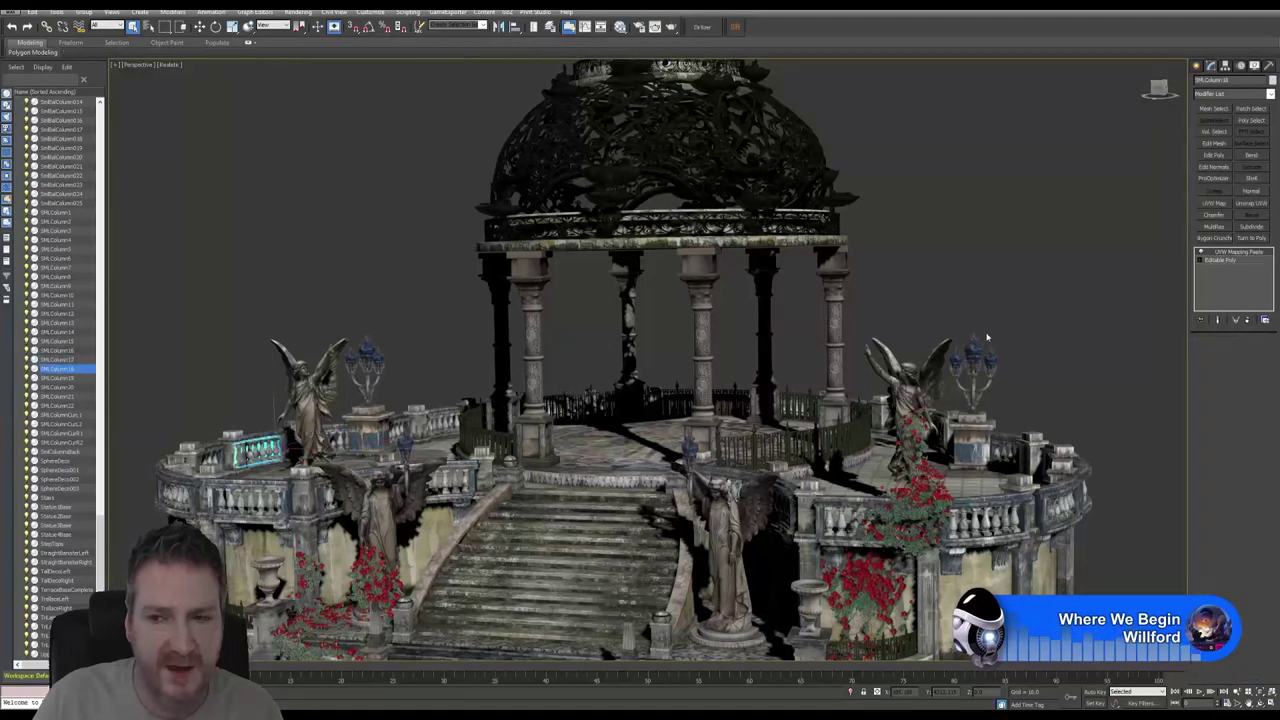
right_click(1248, 252)
click(1180, 355)
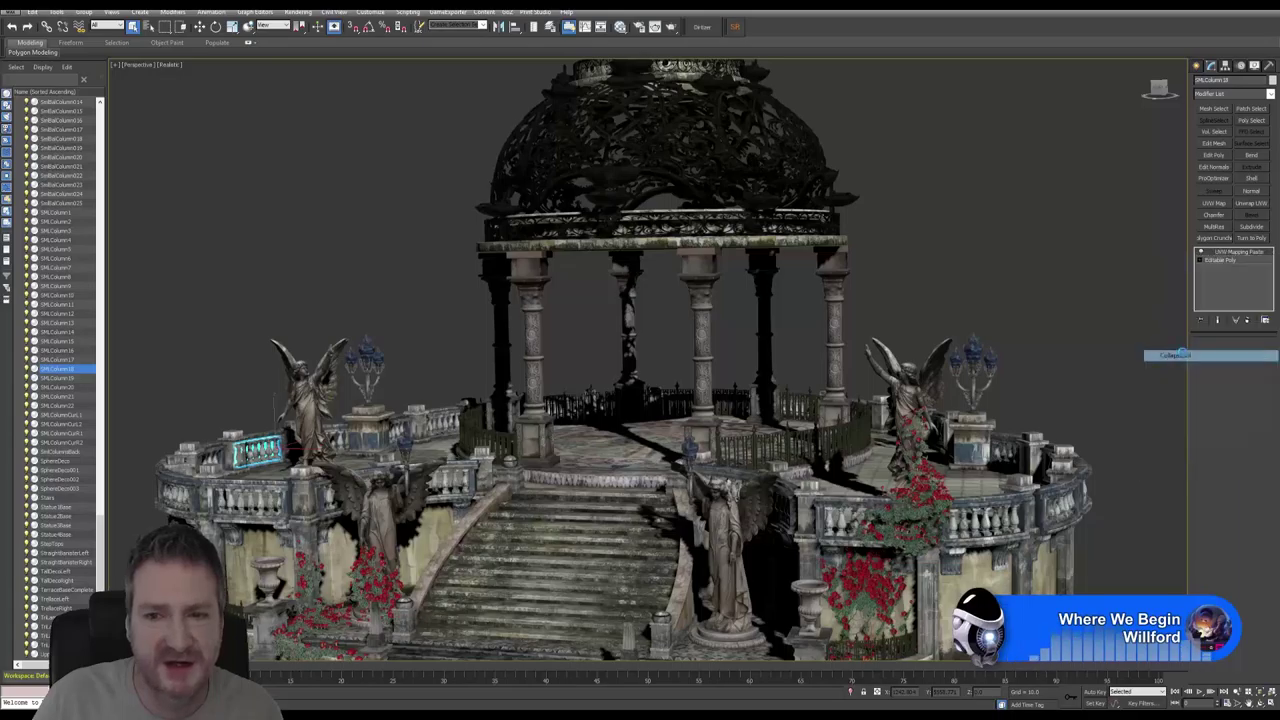
click(686, 388)
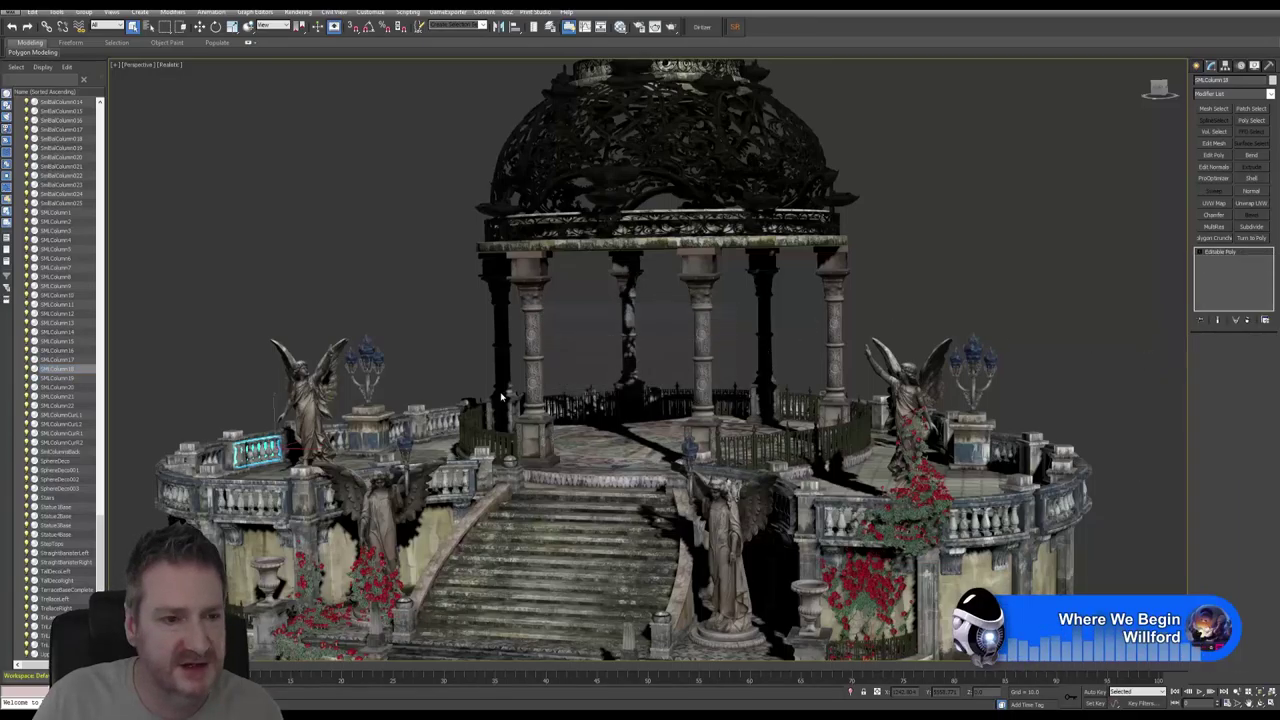
click(60, 379)
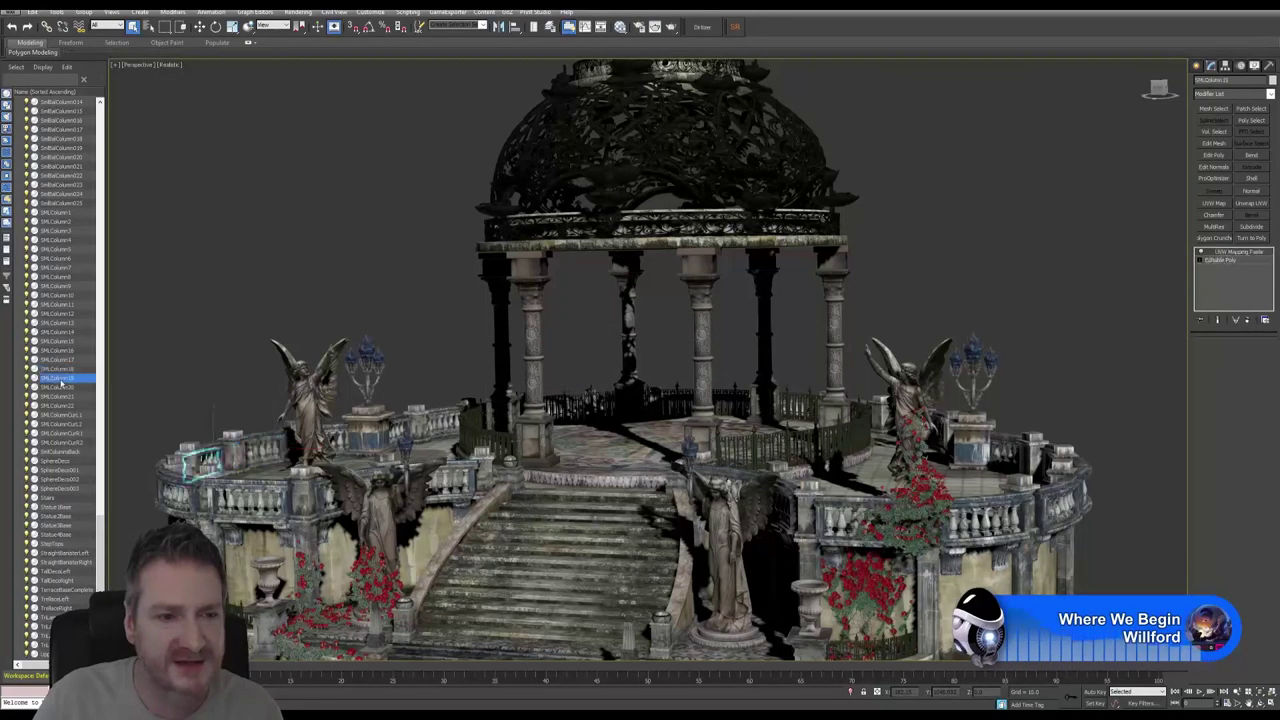
right_click(1228, 260)
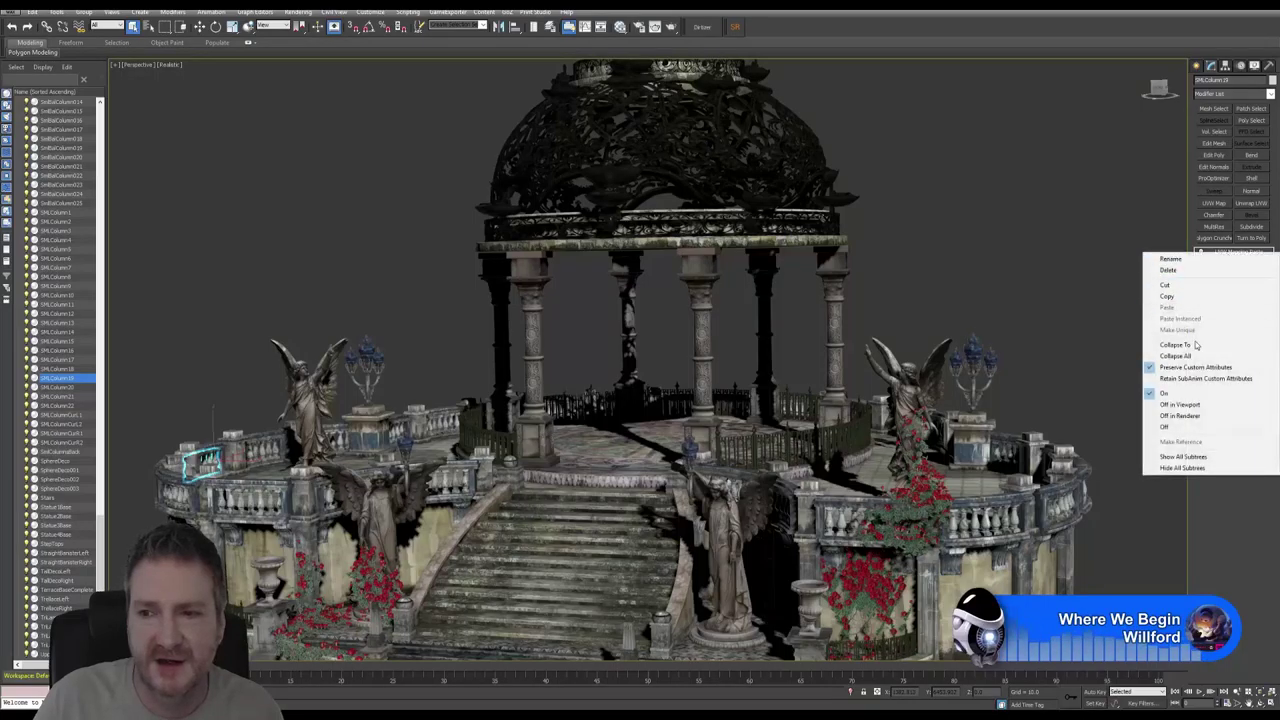
click(1176, 356)
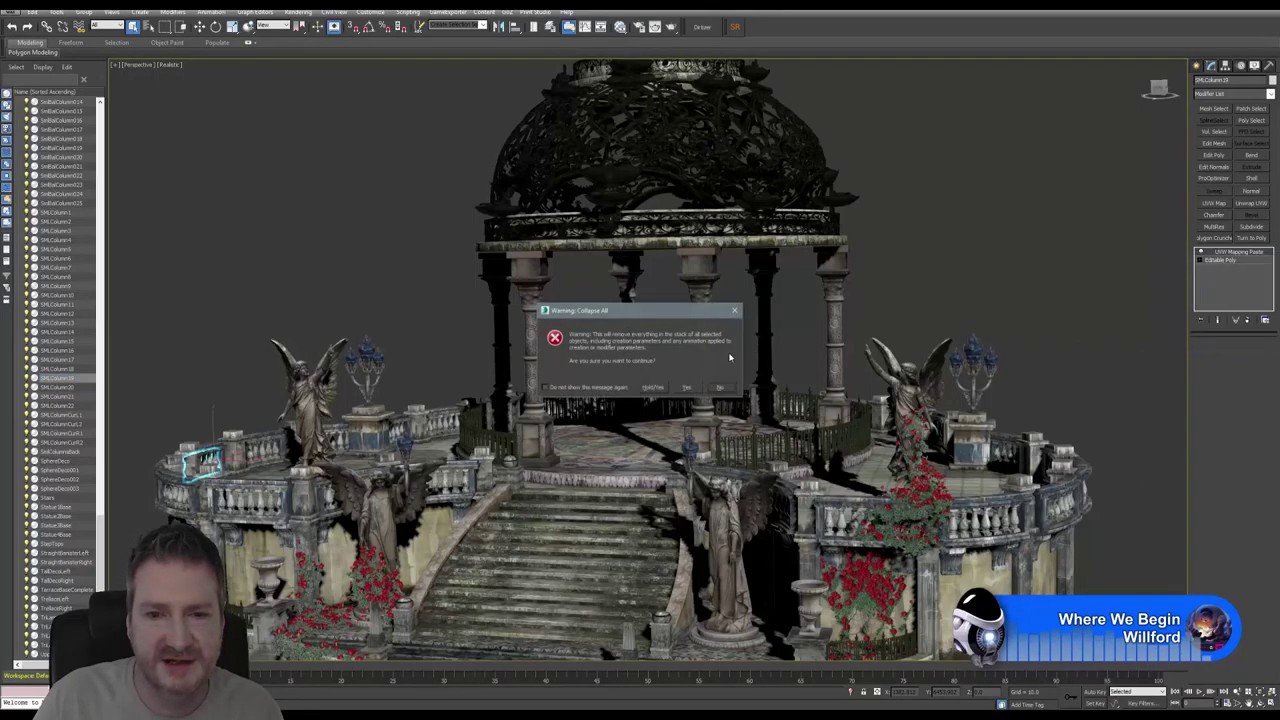
click(695, 388)
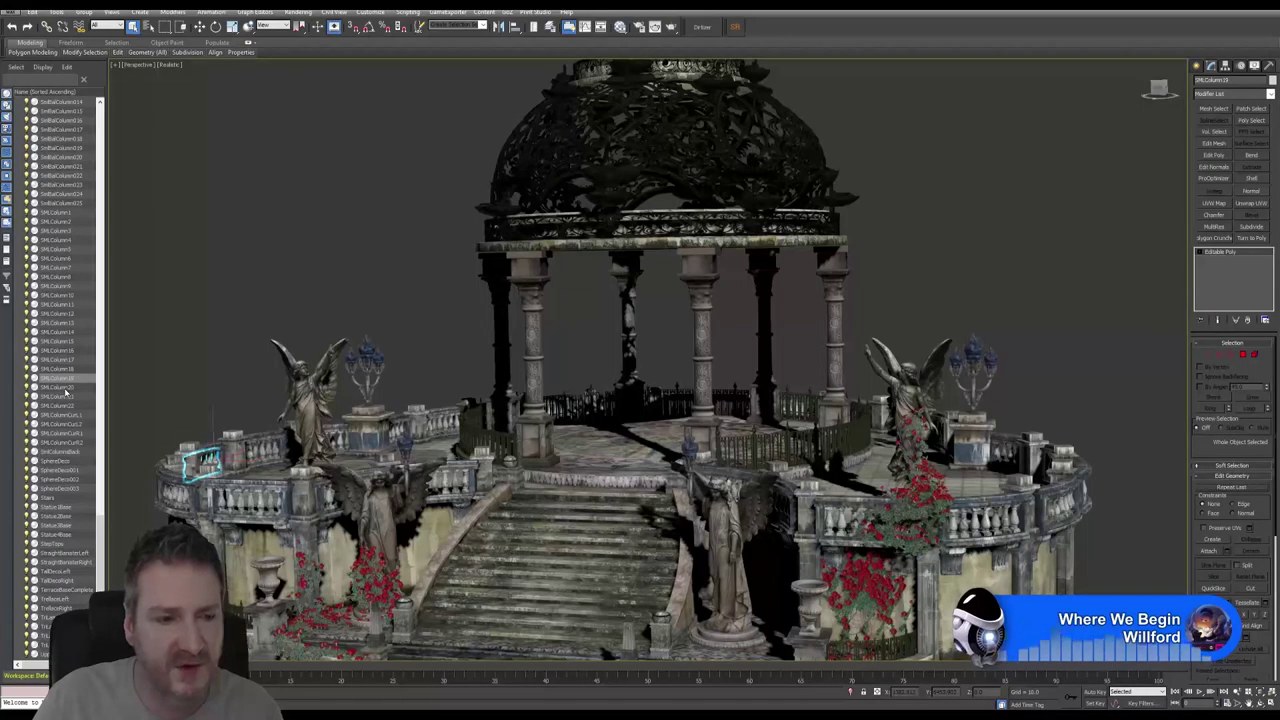
click(65, 388)
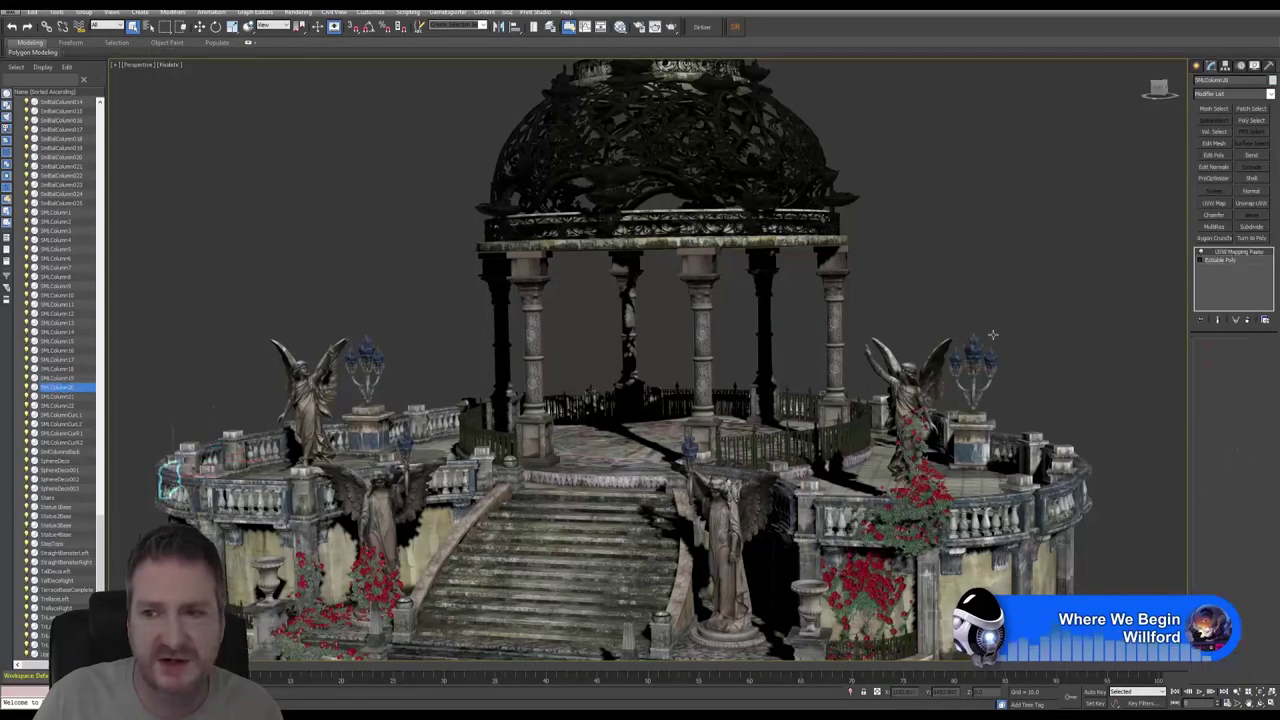
Collapse SMLColumn20, SMLColumn21 and SMLColumn22 to Editable Poly.
right_click(1235, 256)
click(1170, 350)
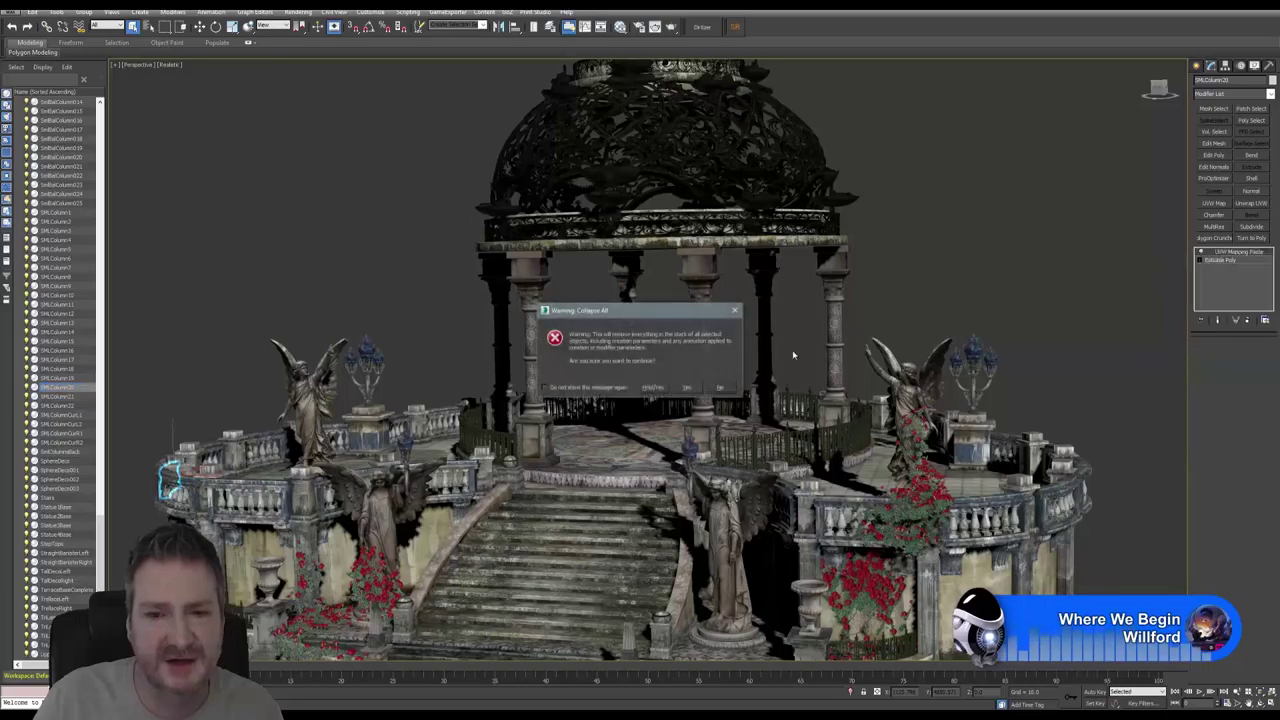
click(686, 388)
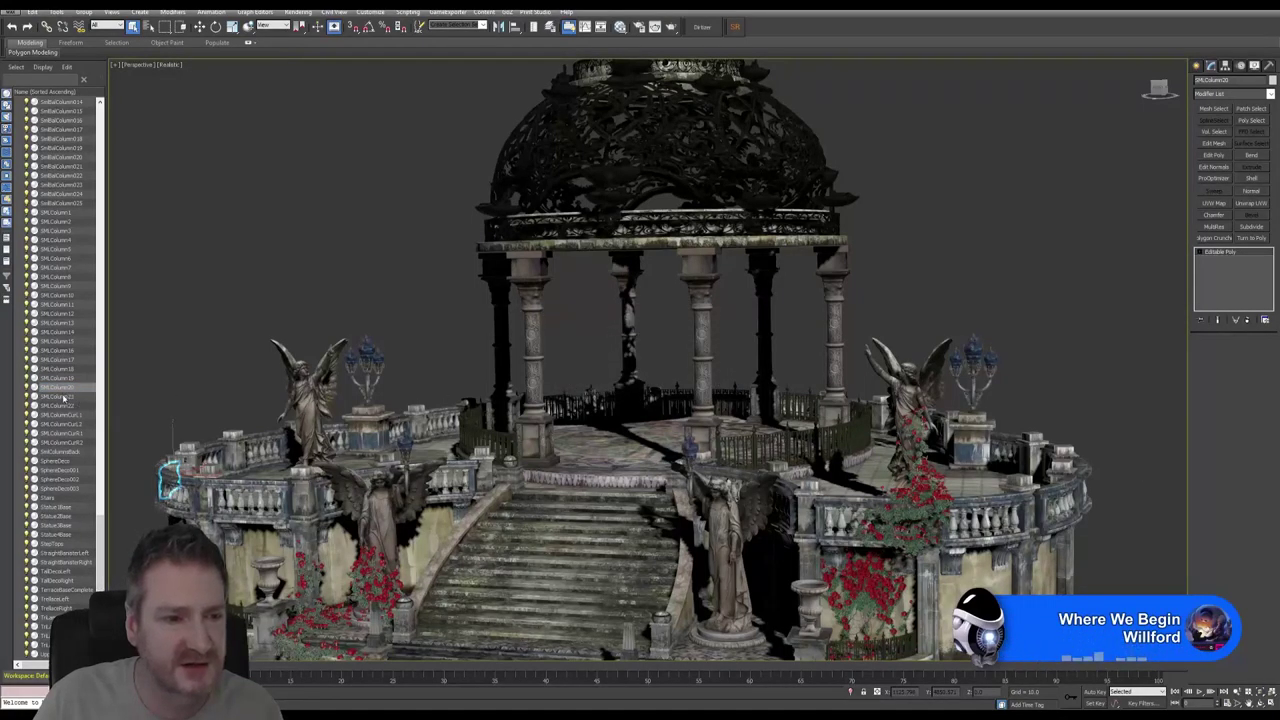
click(63, 397)
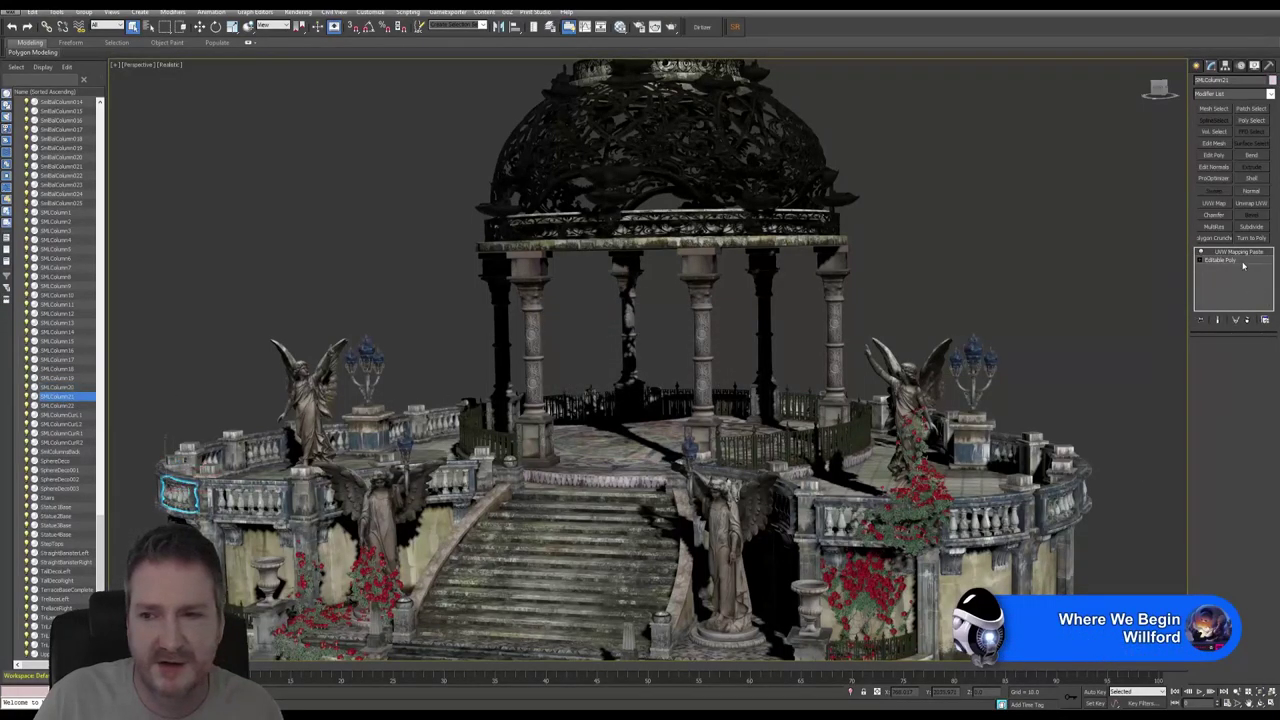
right_click(1235, 256)
click(1170, 350)
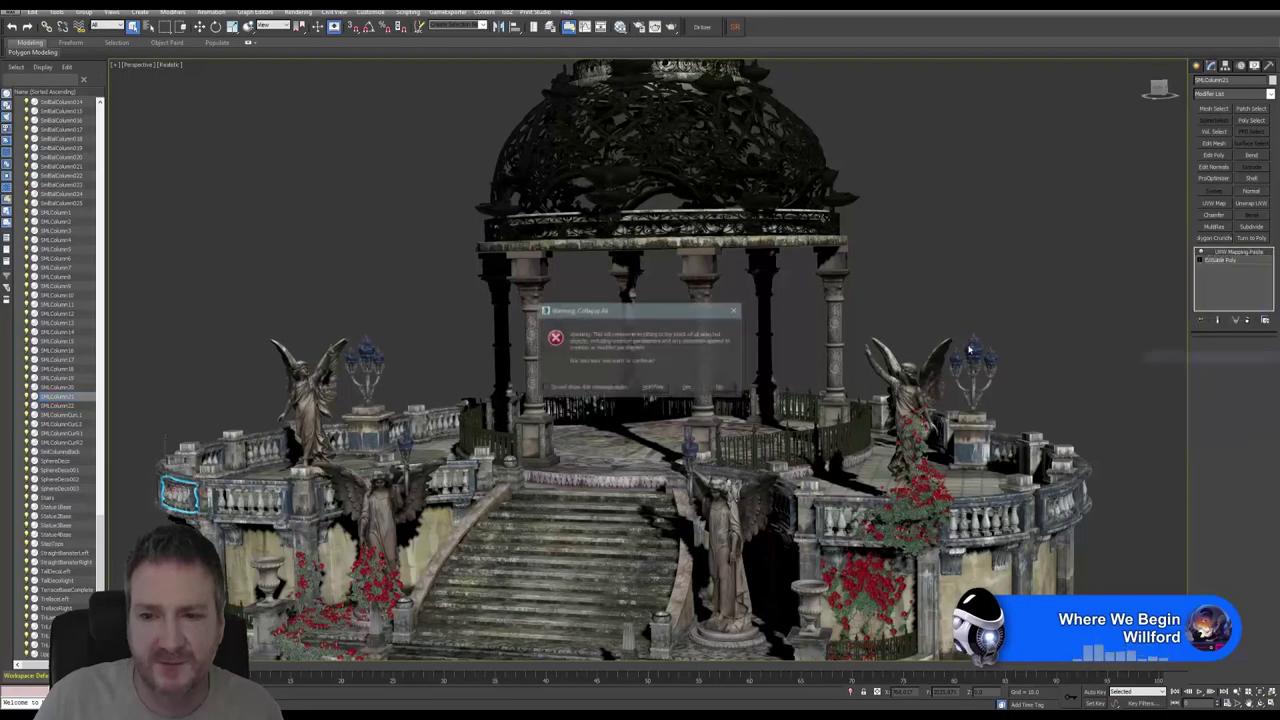
click(686, 388)
click(80, 405)
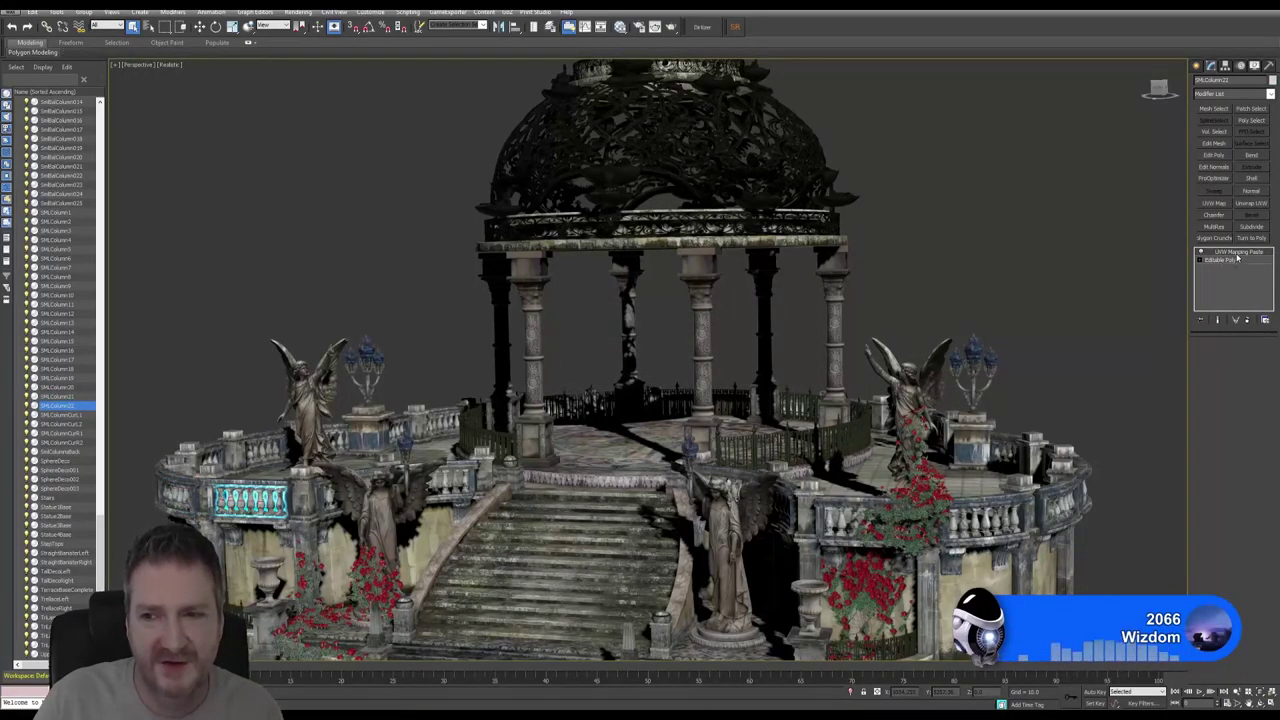
right_click(1237, 256)
click(1186, 357)
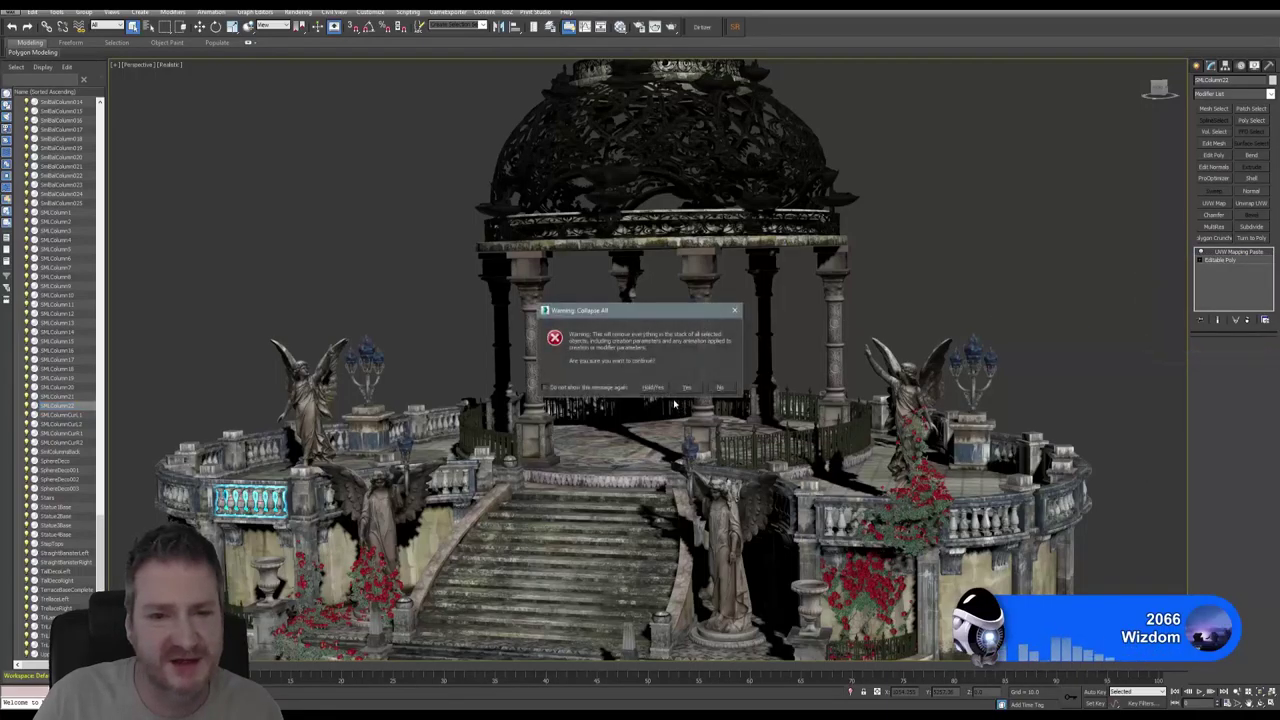
click(686, 388)
Collapse the curled pieces SMLColumnCurl1 and SMLColumnCurl2 to Editable Poly.
click(72, 414)
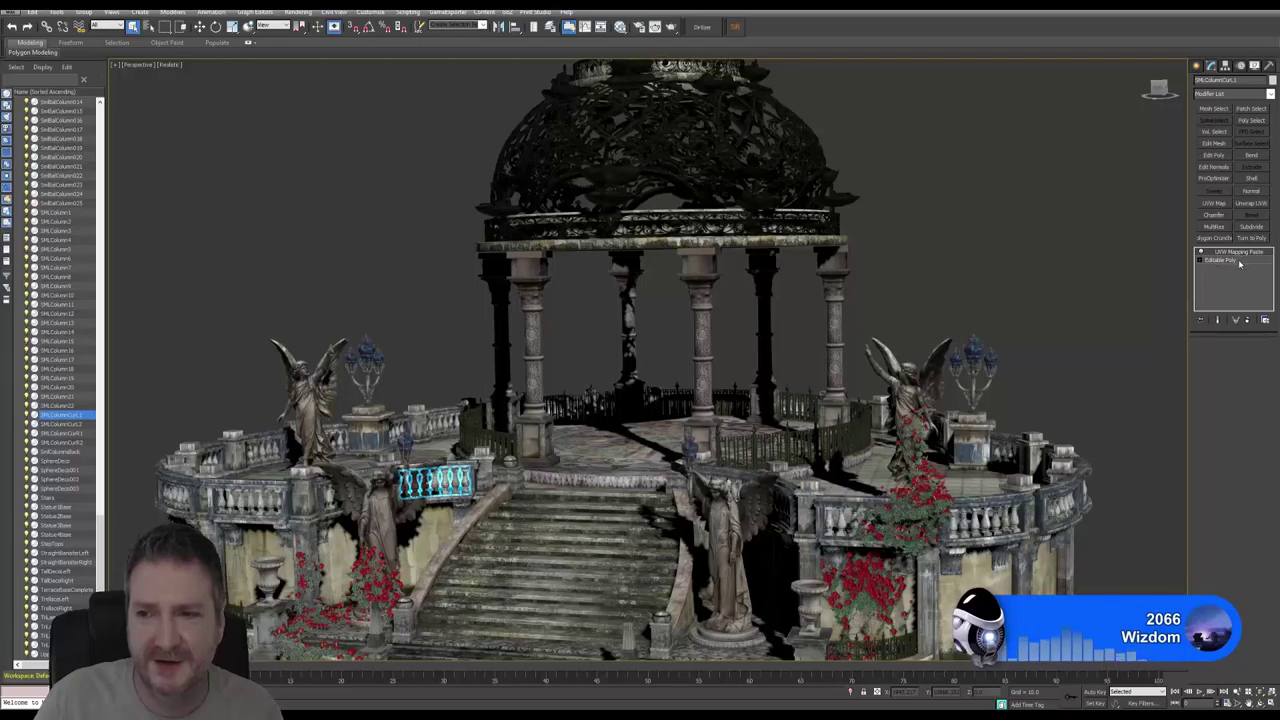
right_click(1237, 257)
click(1186, 357)
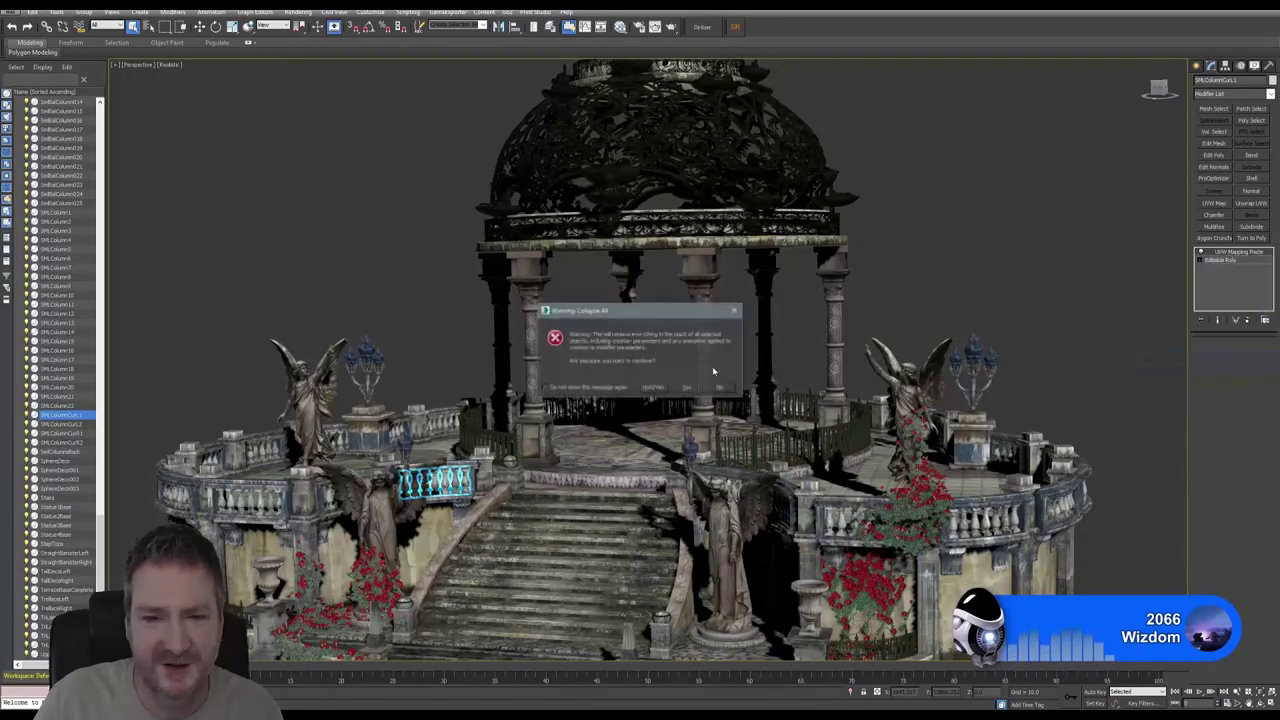
click(686, 388)
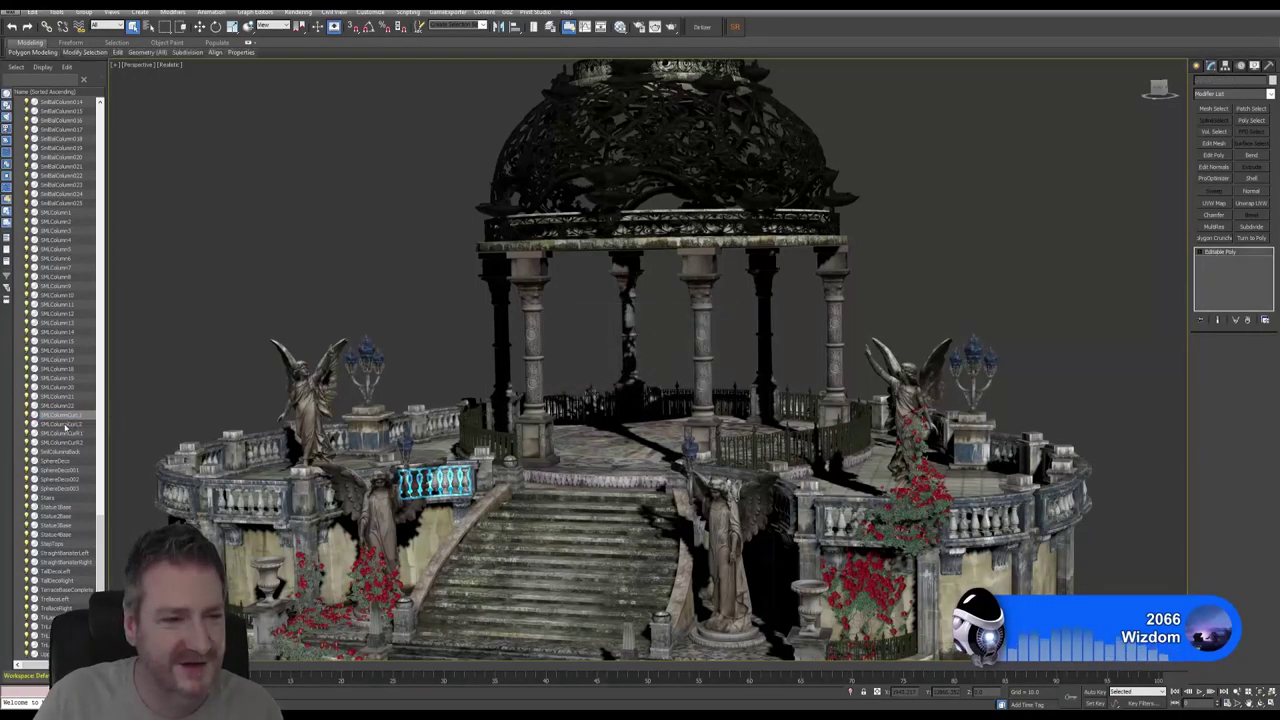
click(72, 424)
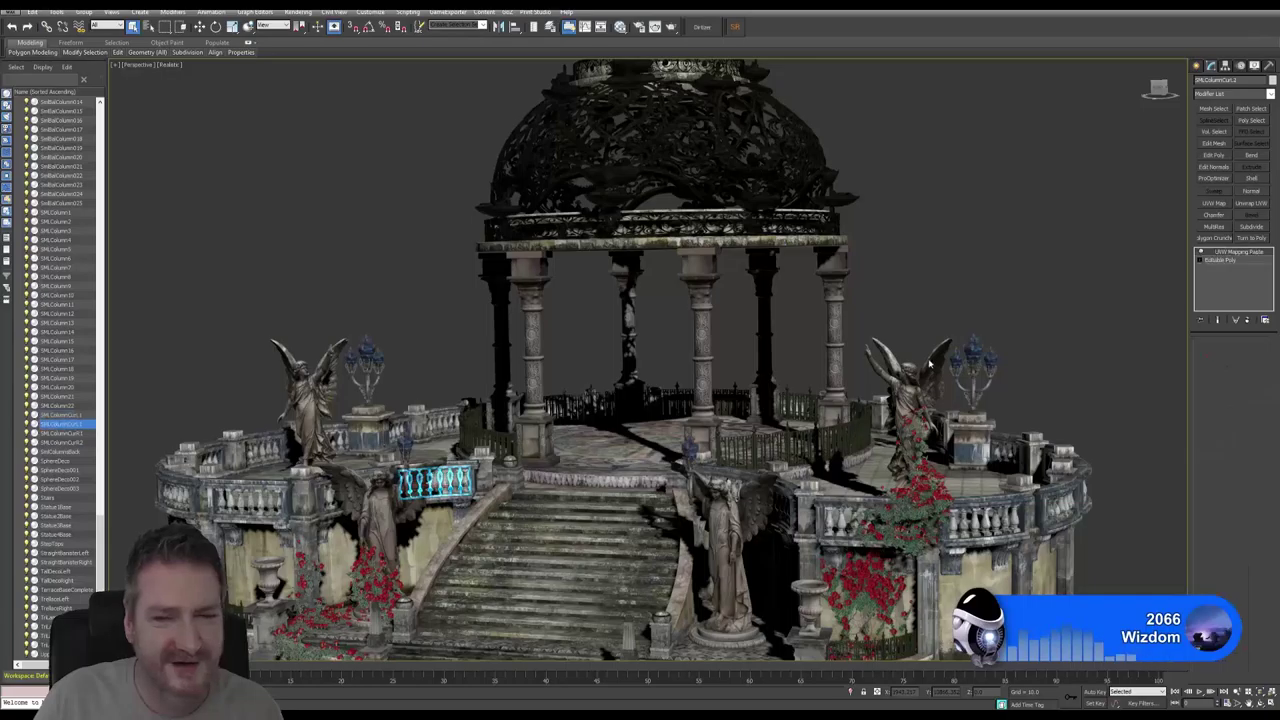
right_click(1233, 257)
click(1186, 355)
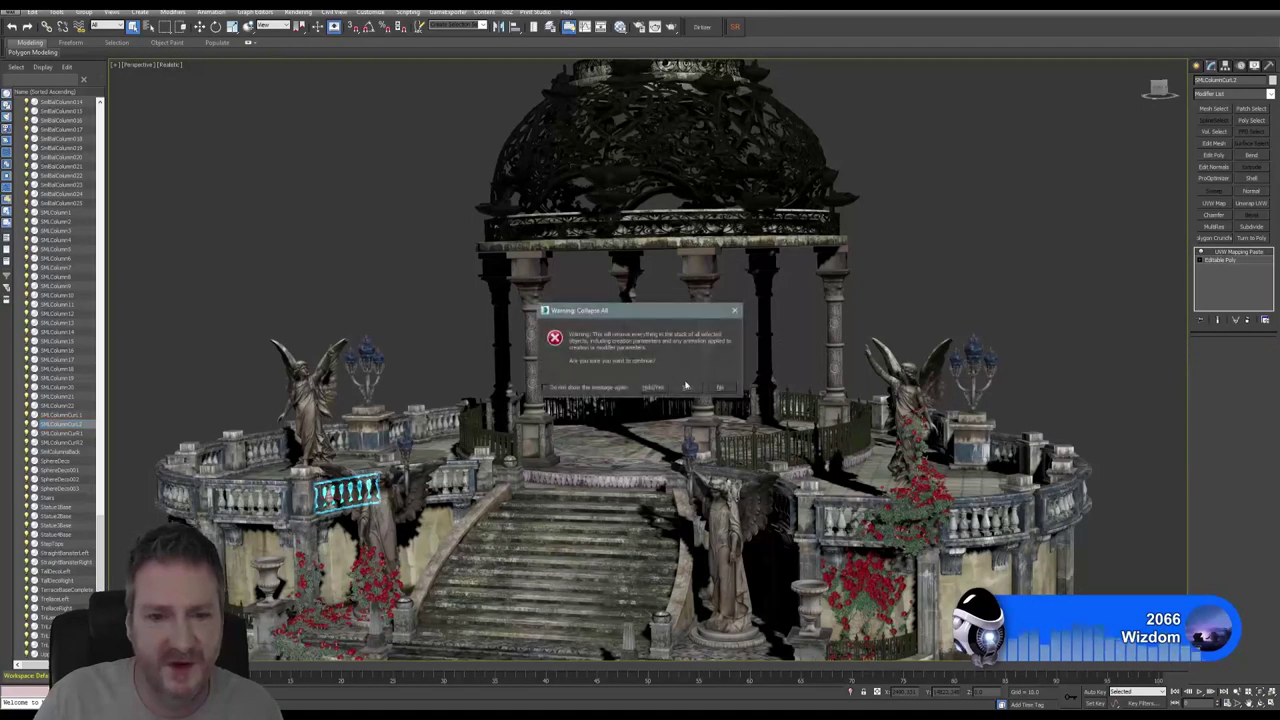
click(688, 388)
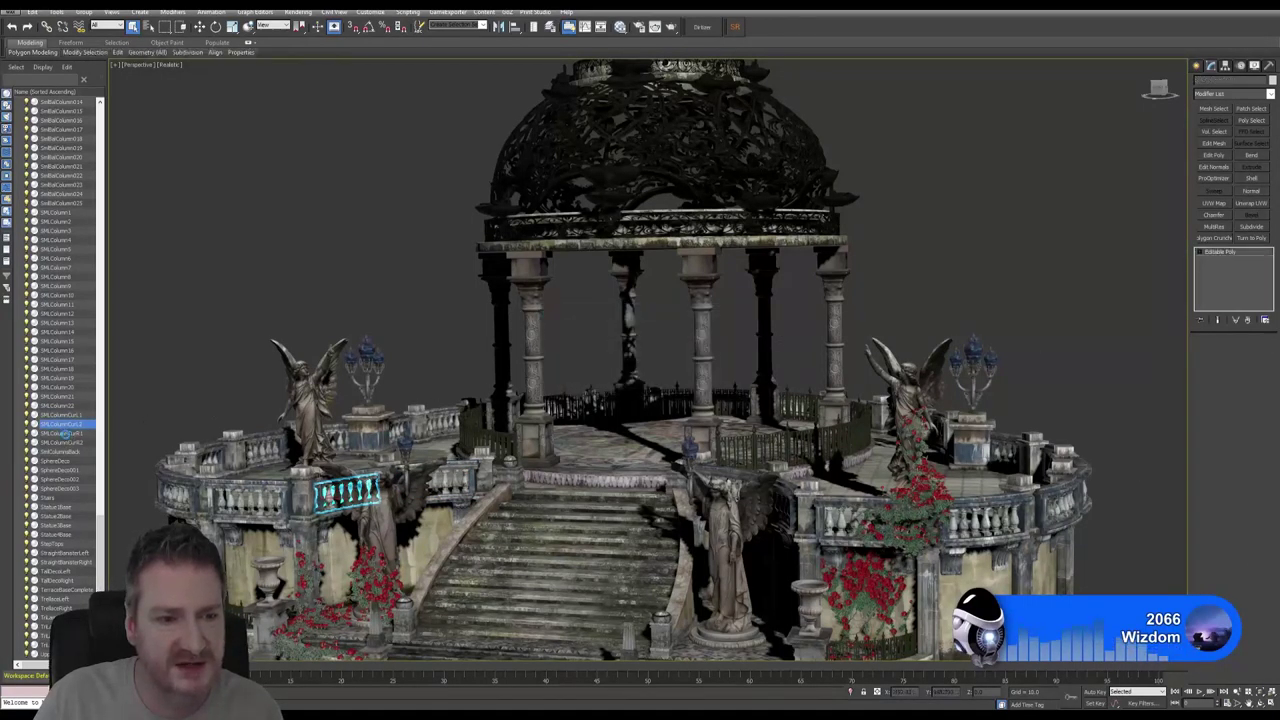
Collapse the next two curled column pieces to Editable Poly.
click(67, 433)
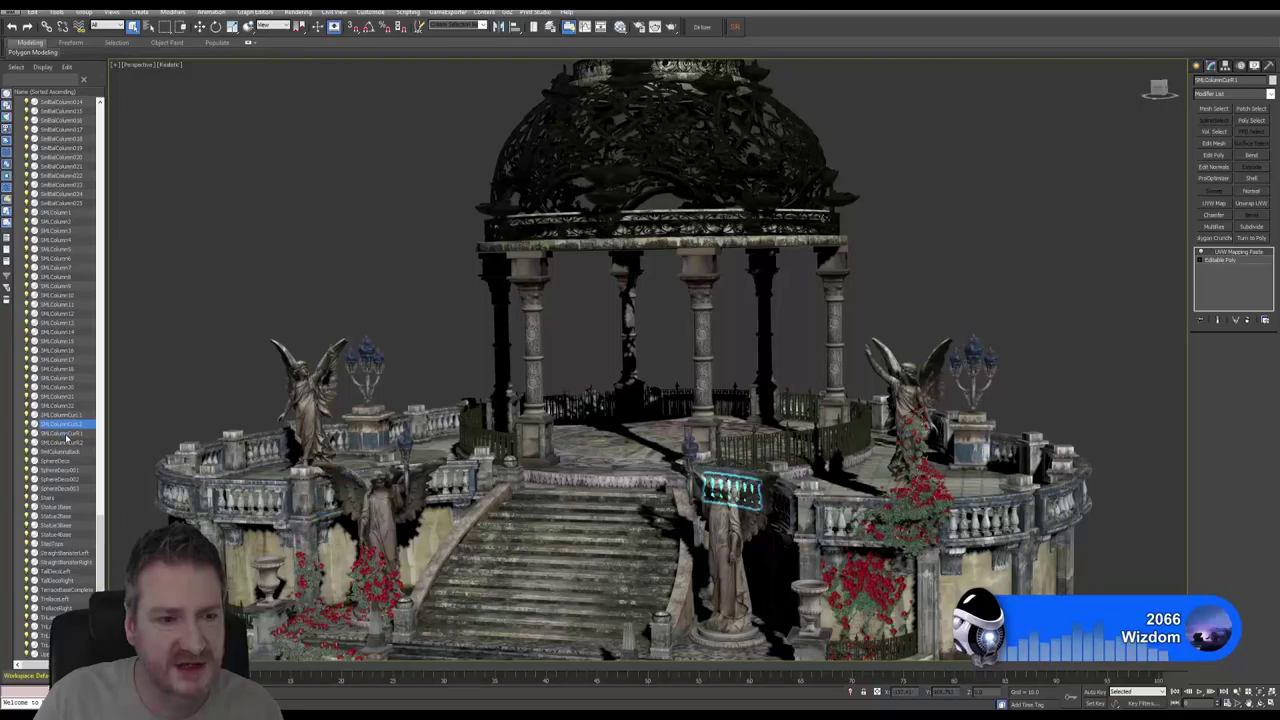
right_click(1230, 255)
click(1186, 355)
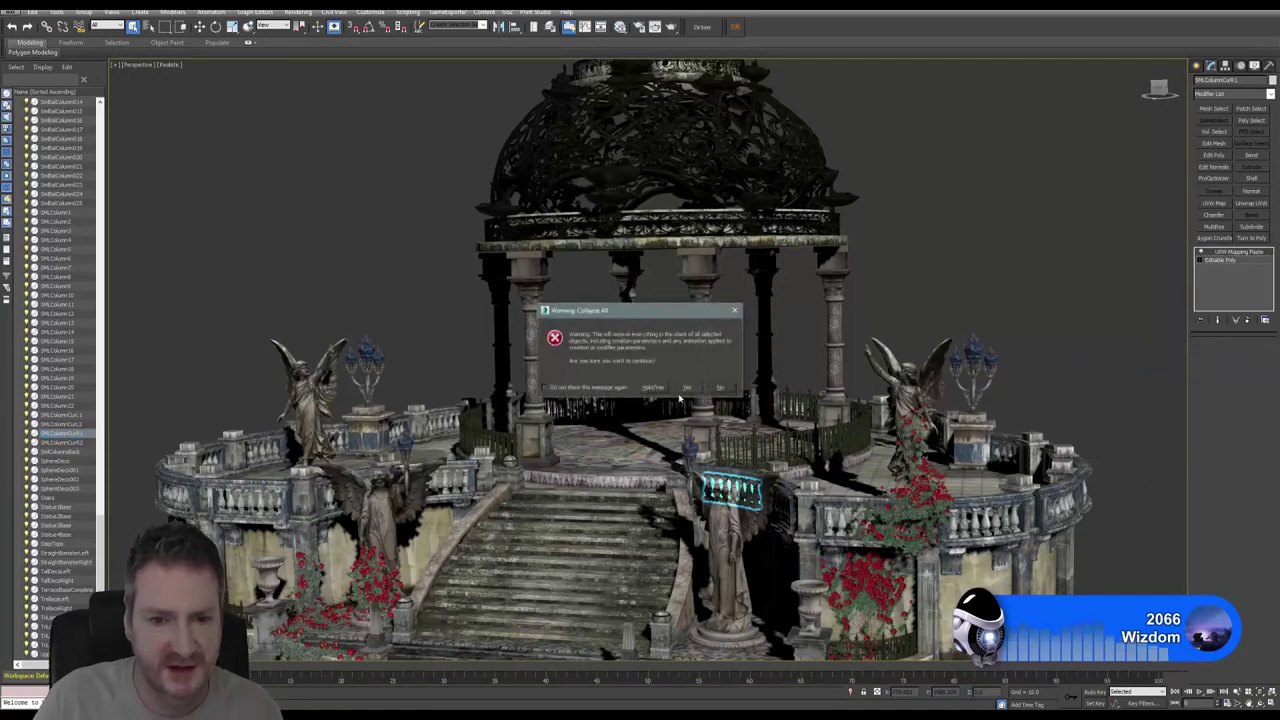
click(687, 388)
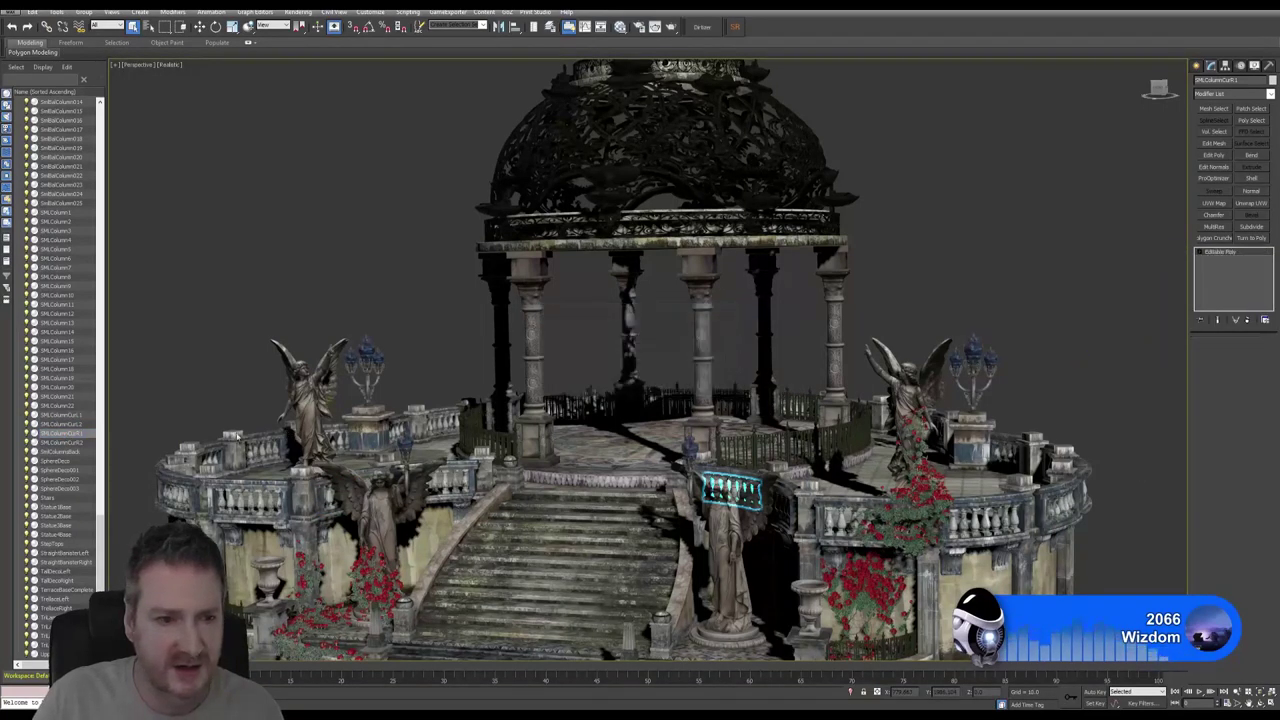
click(64, 443)
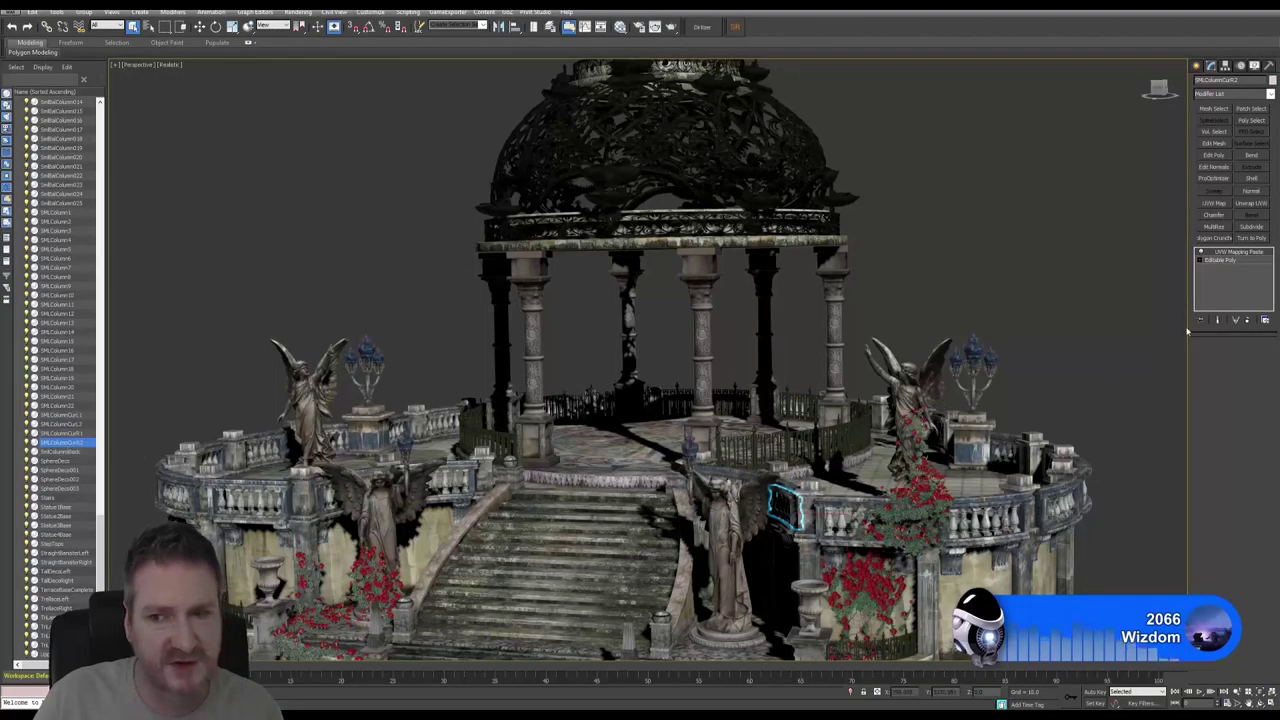
right_click(1230, 255)
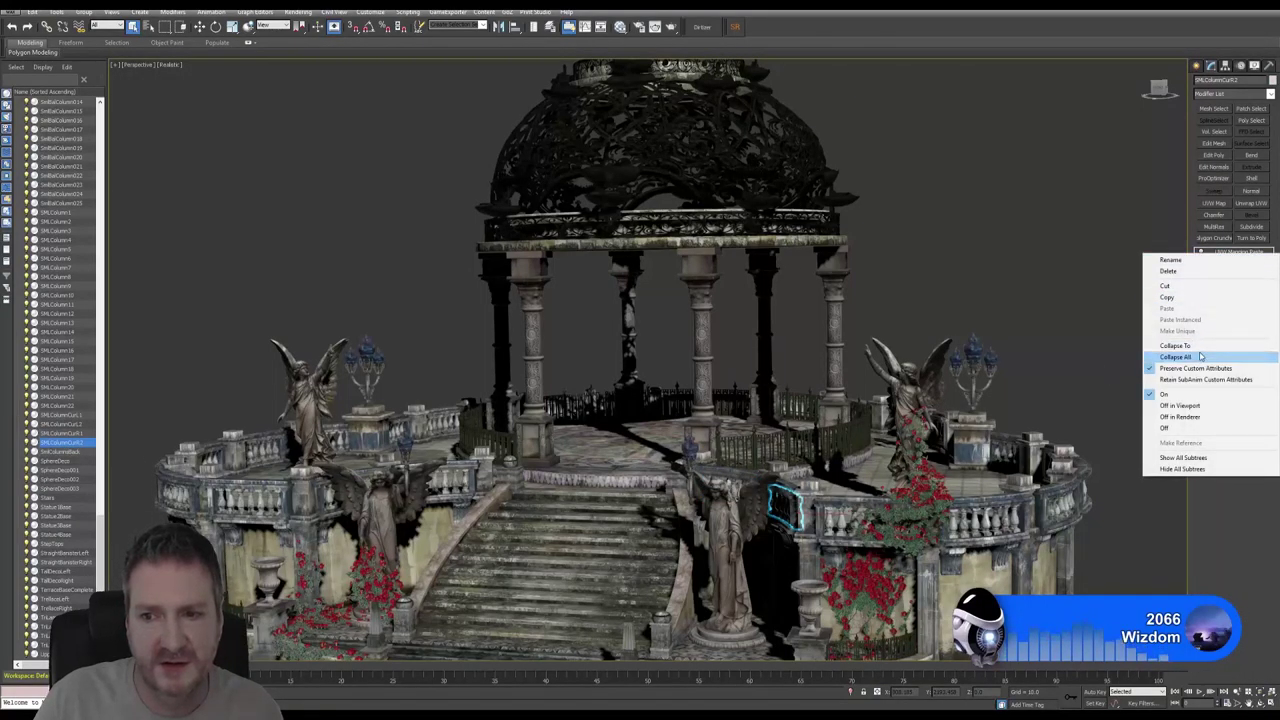
click(1186, 355)
click(687, 388)
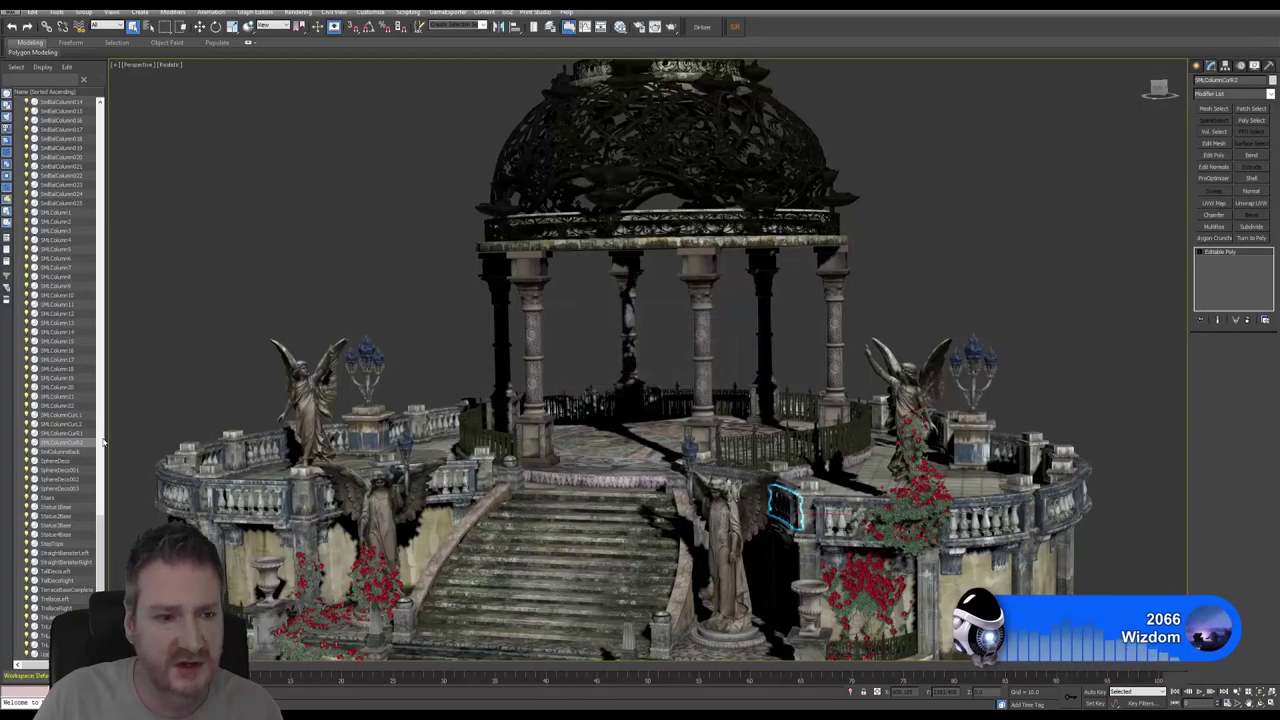
click(63, 452)
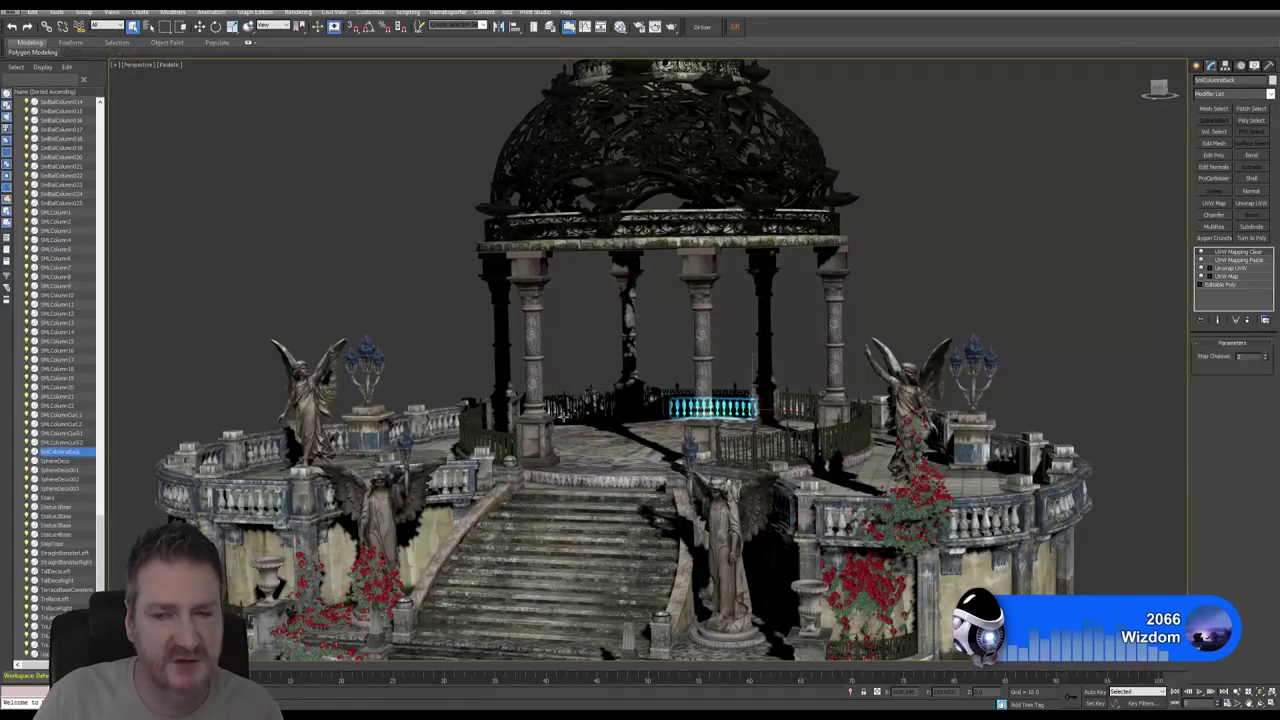
Collapse SmlColumnBack to Editable Poly and flatten SphereDeco's modifier stack.
right_click(1215, 264)
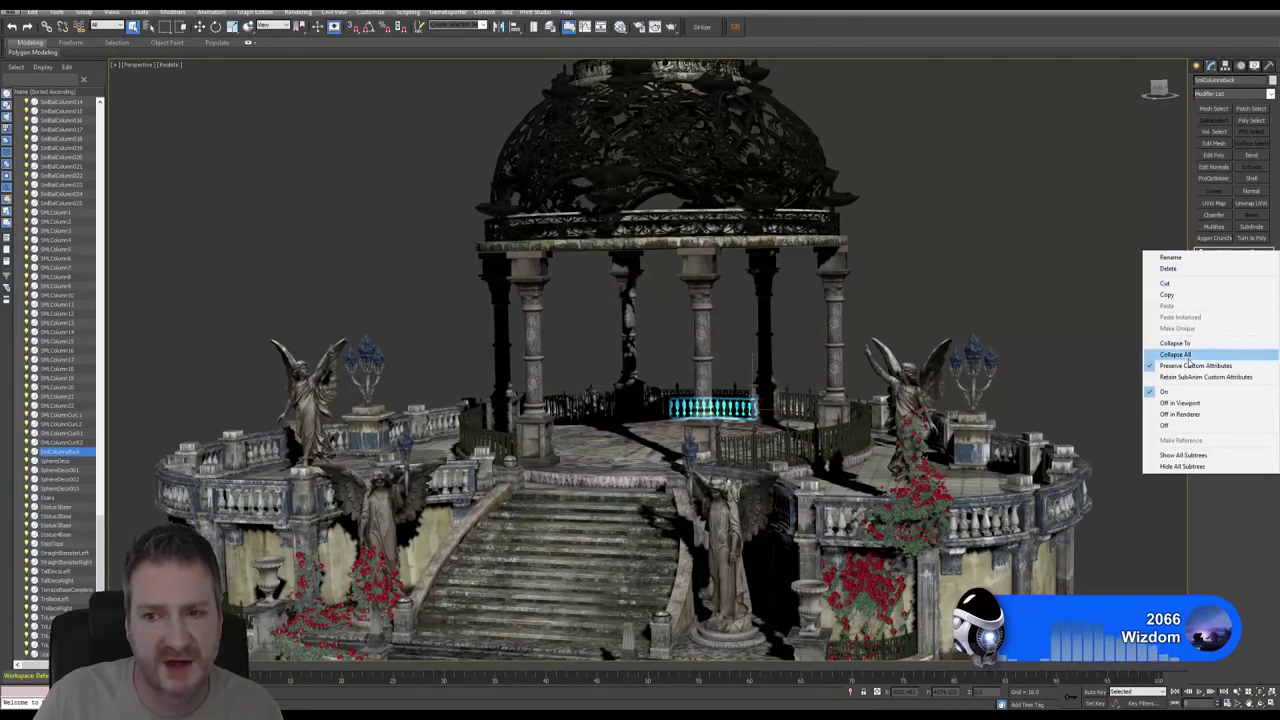
click(1190, 345)
click(687, 388)
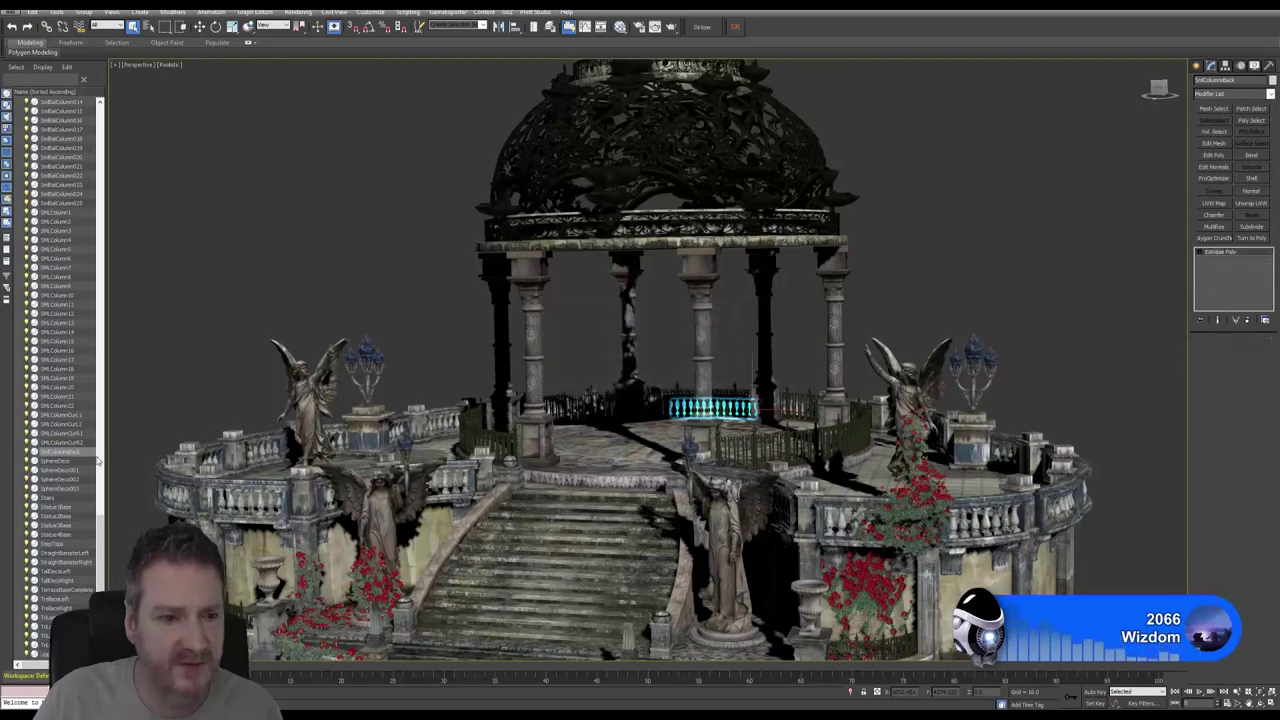
click(50, 461)
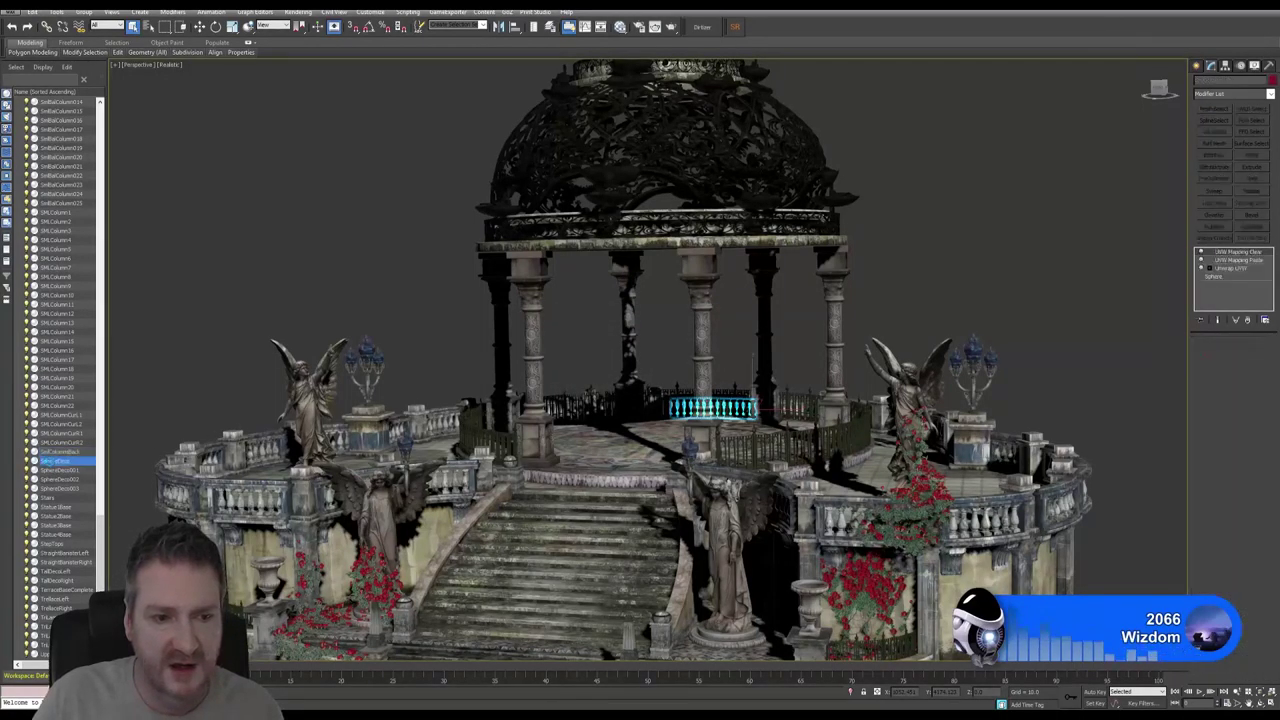
right_click(1231, 256)
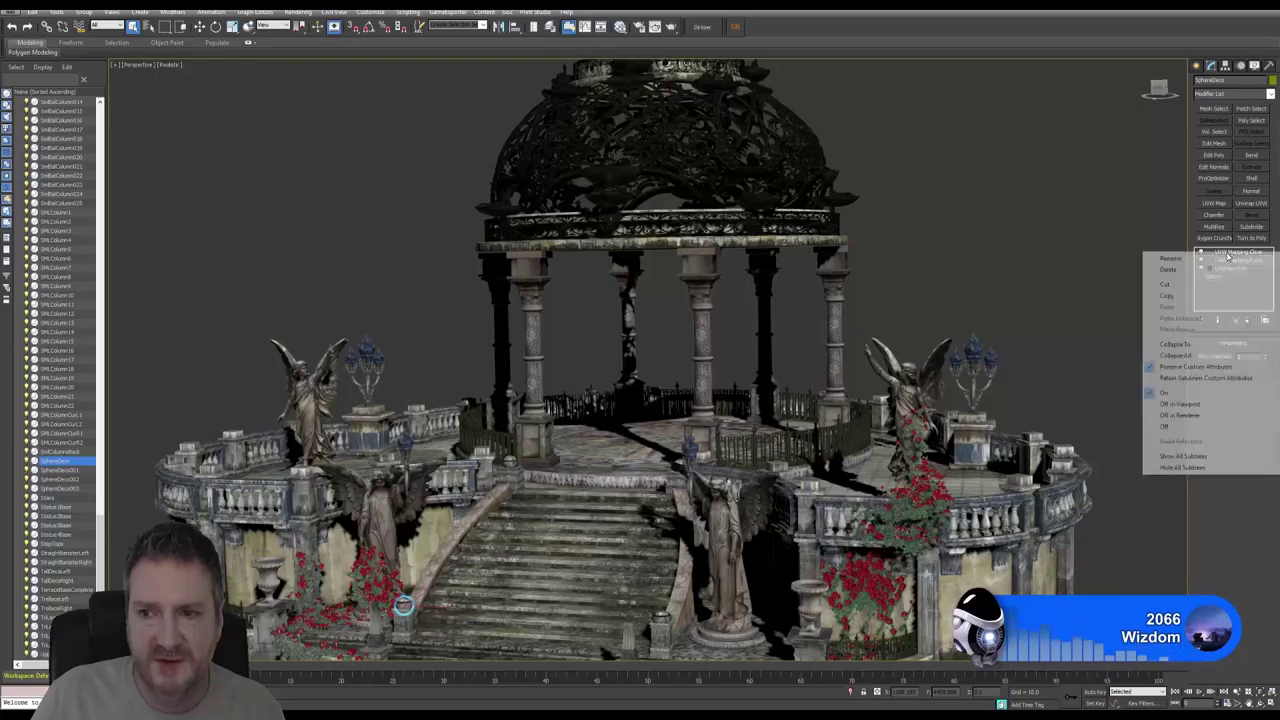
click(1189, 359)
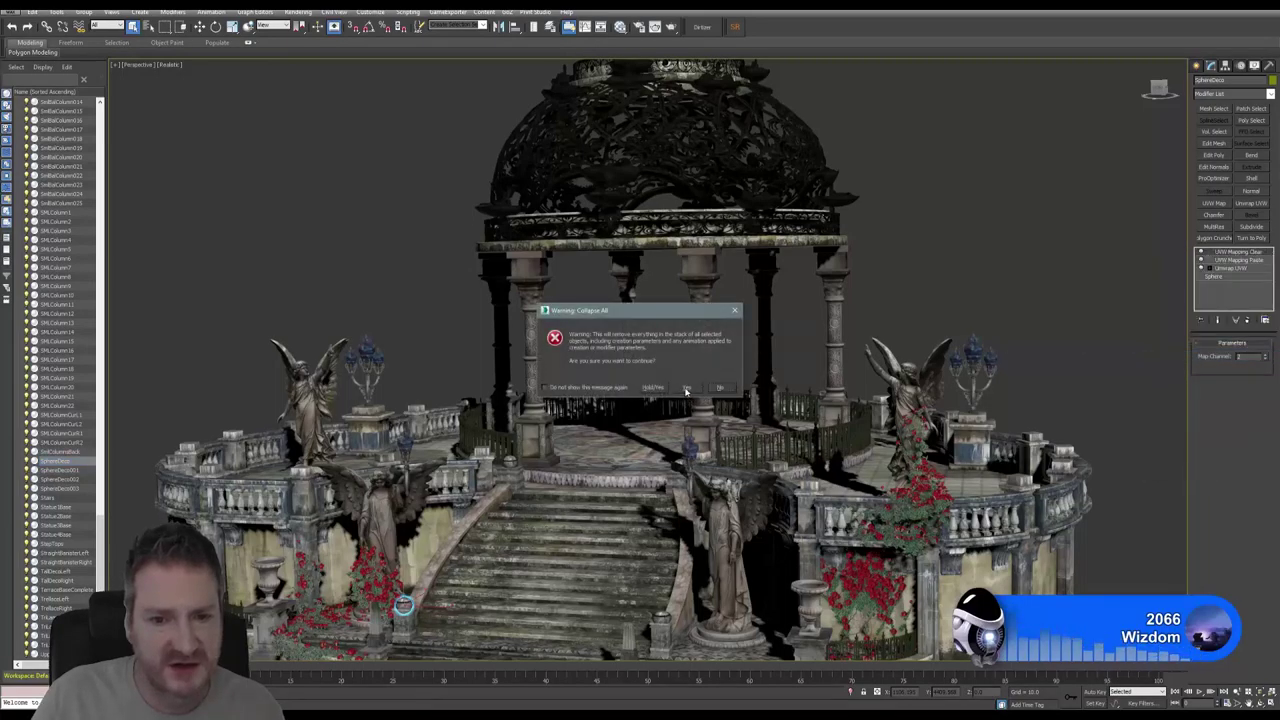
click(687, 388)
Collapse the SphereDeco001 and SphereDeco002 stacks down to Editable Mesh.
click(62, 469)
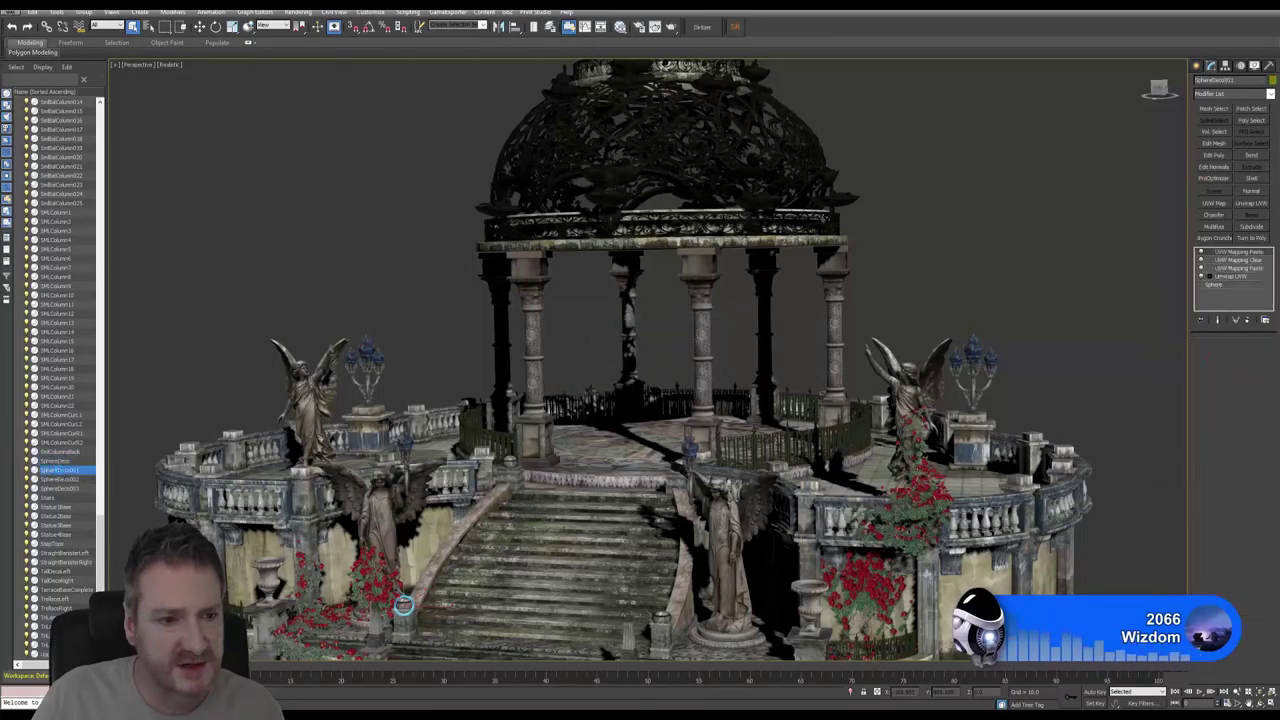
right_click(1236, 258)
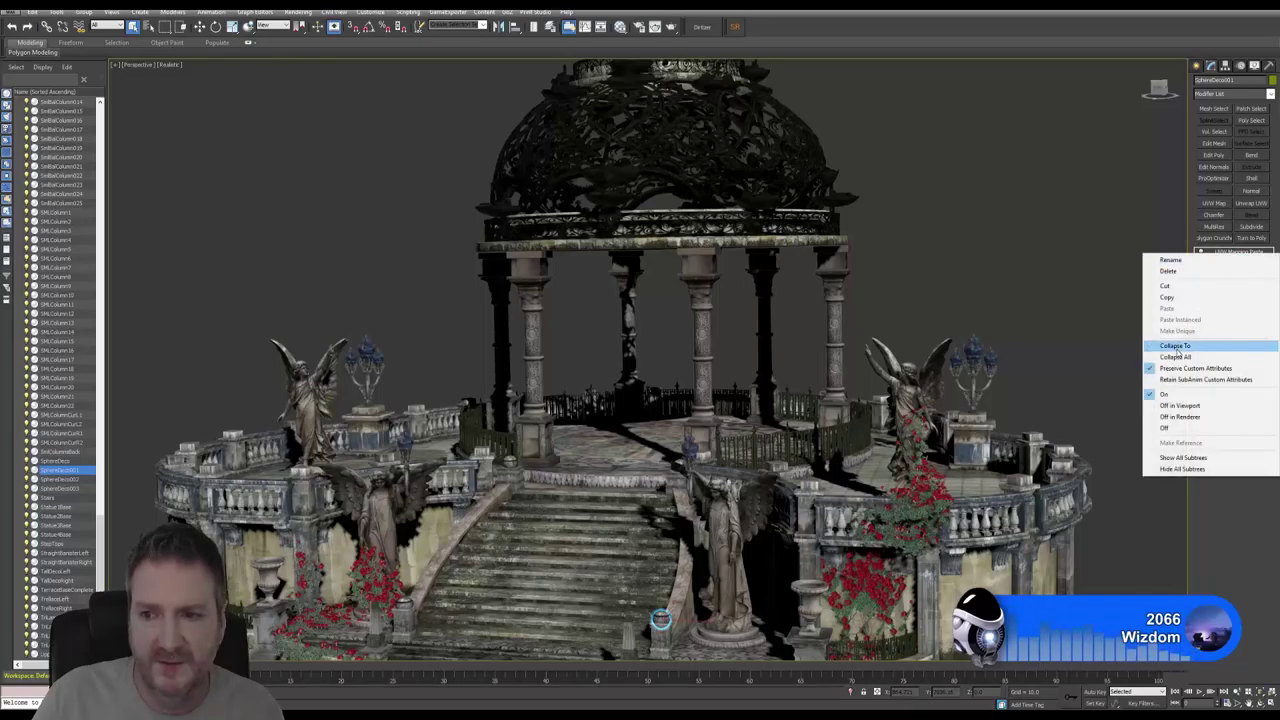
click(1176, 357)
click(684, 390)
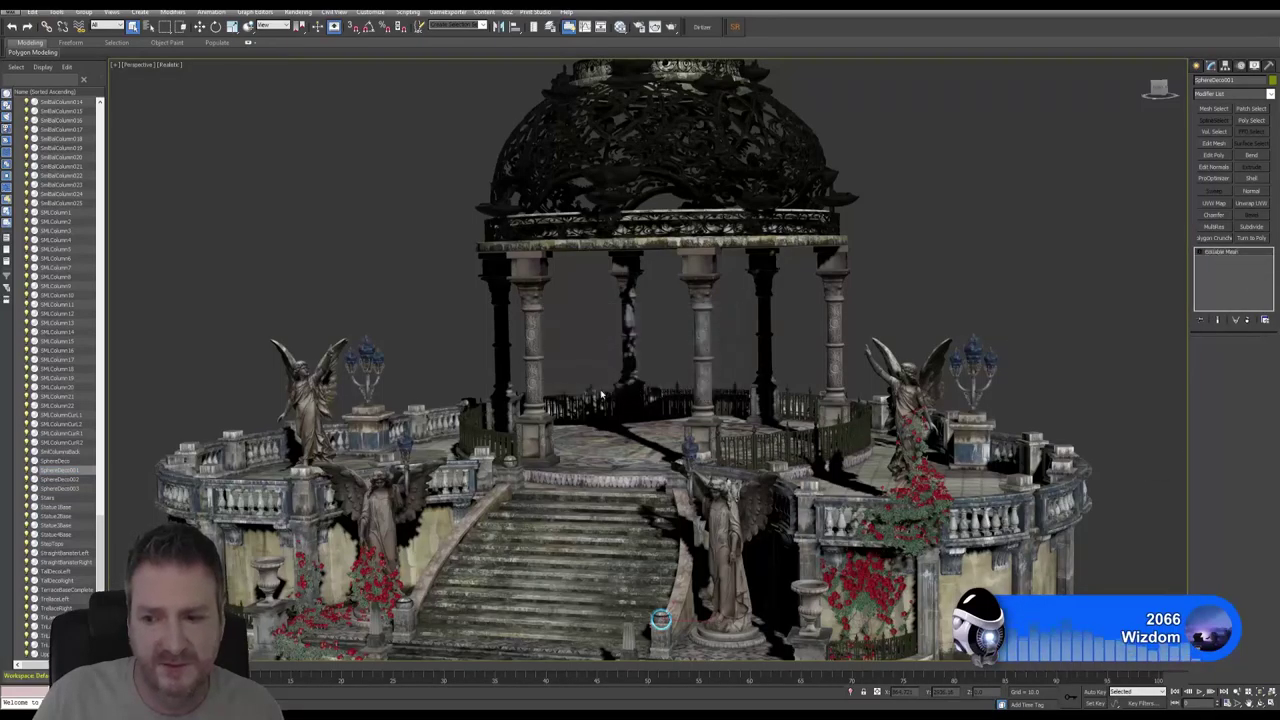
click(62, 479)
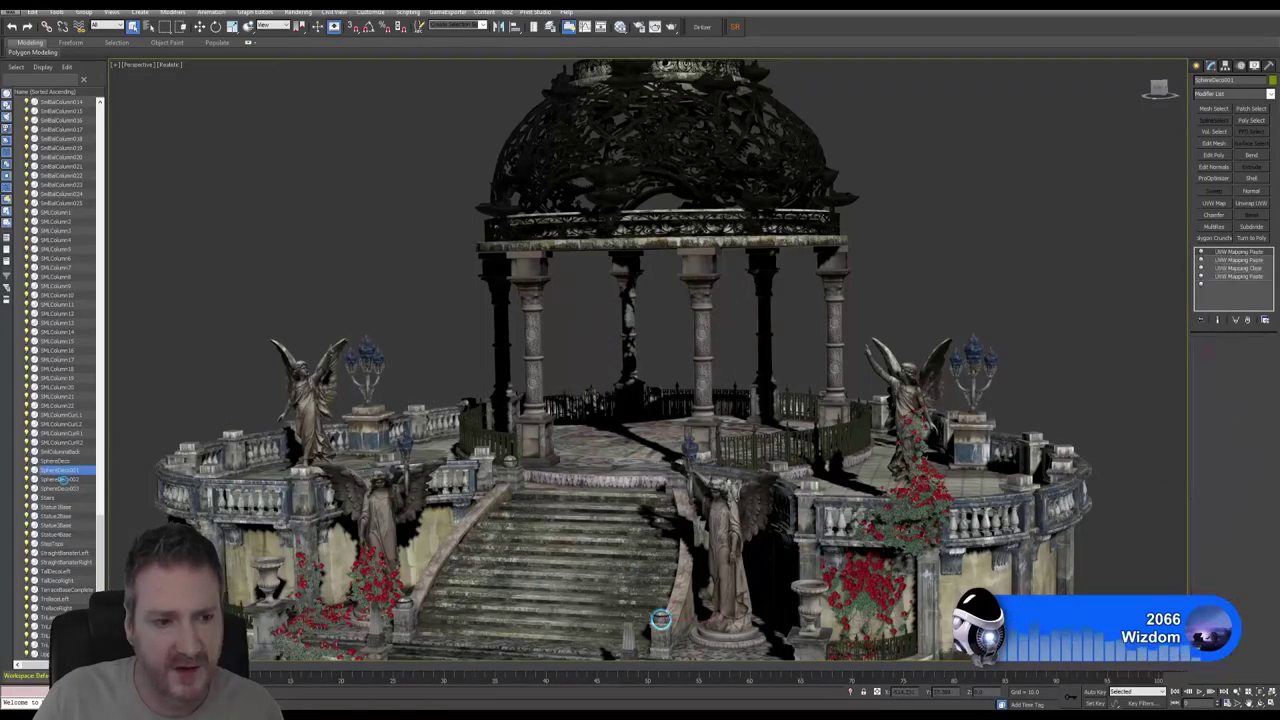
right_click(1230, 254)
click(1176, 355)
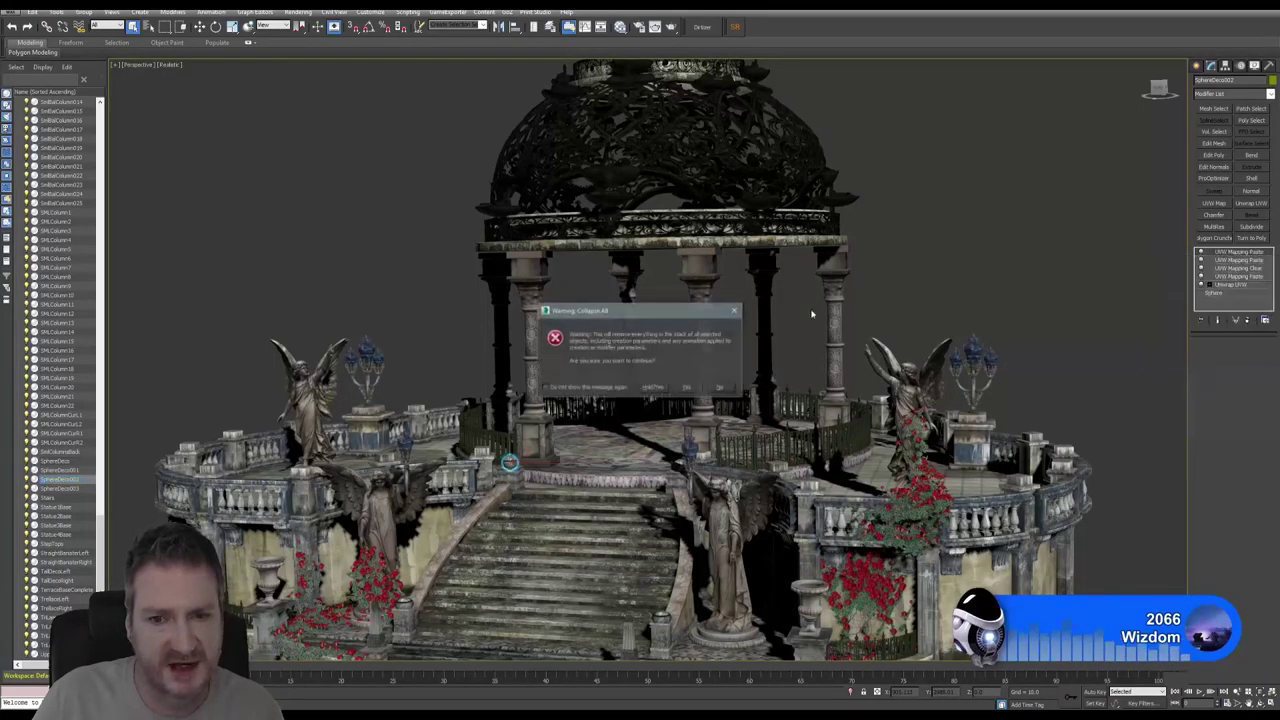
click(687, 388)
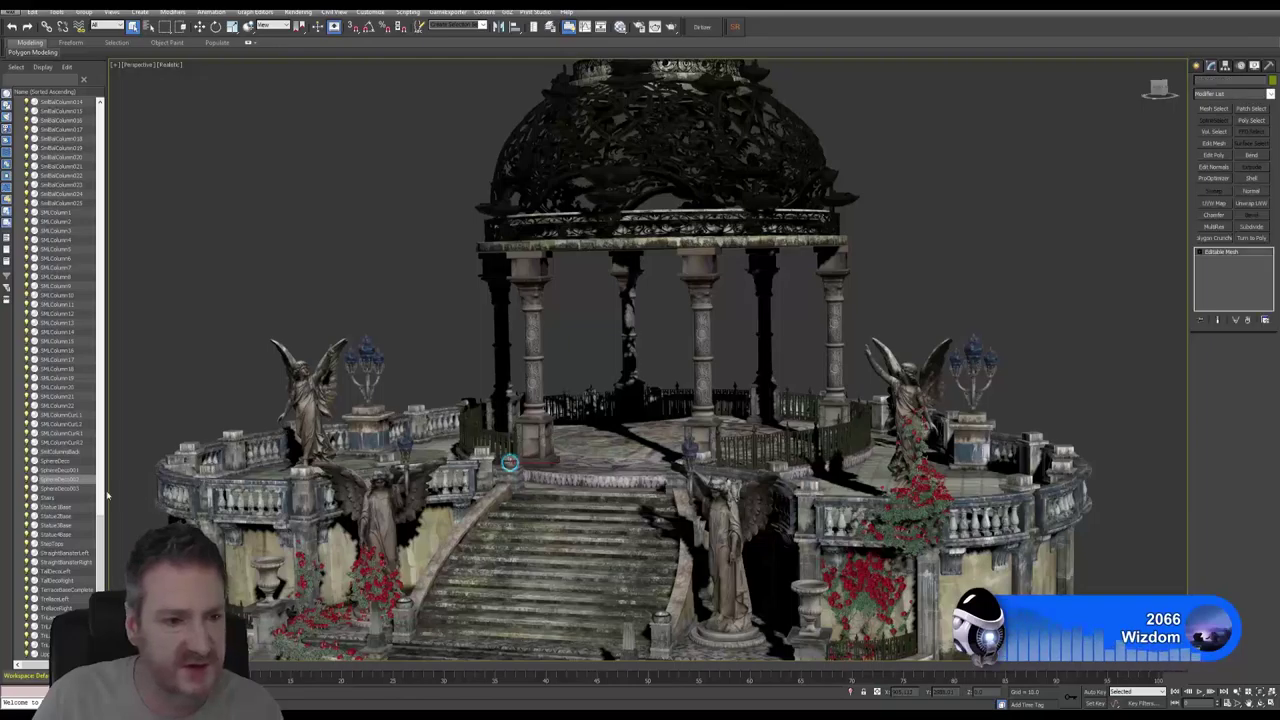
Convert SphereDeco002 to Editable Poly, then collapse SphereDeco003 and convert it too.
right_click(1229, 258)
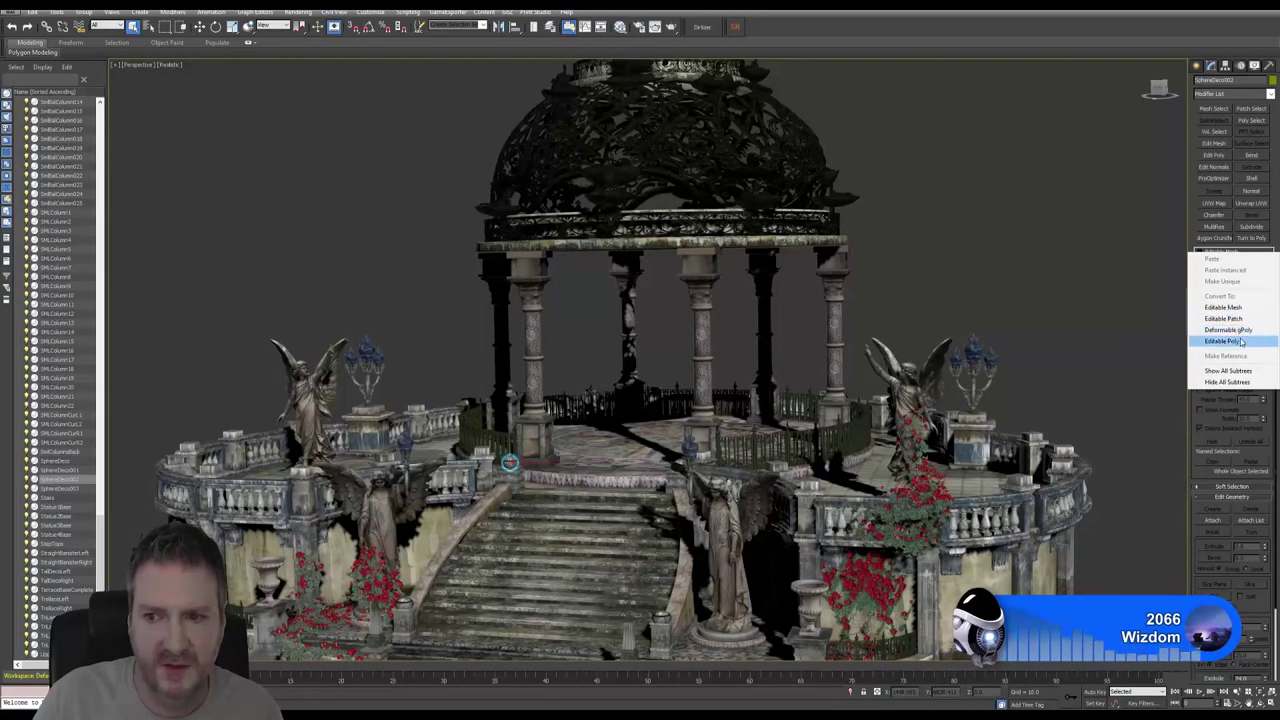
click(1237, 342)
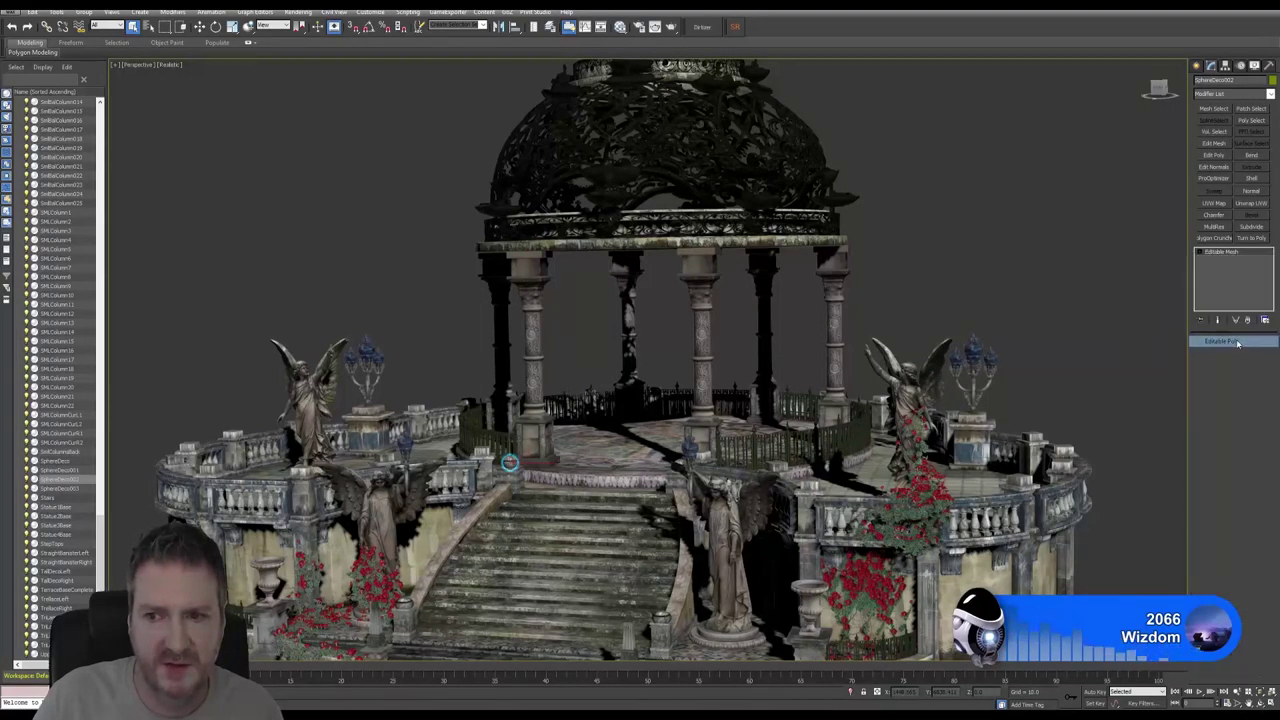
click(75, 479)
key(Down)
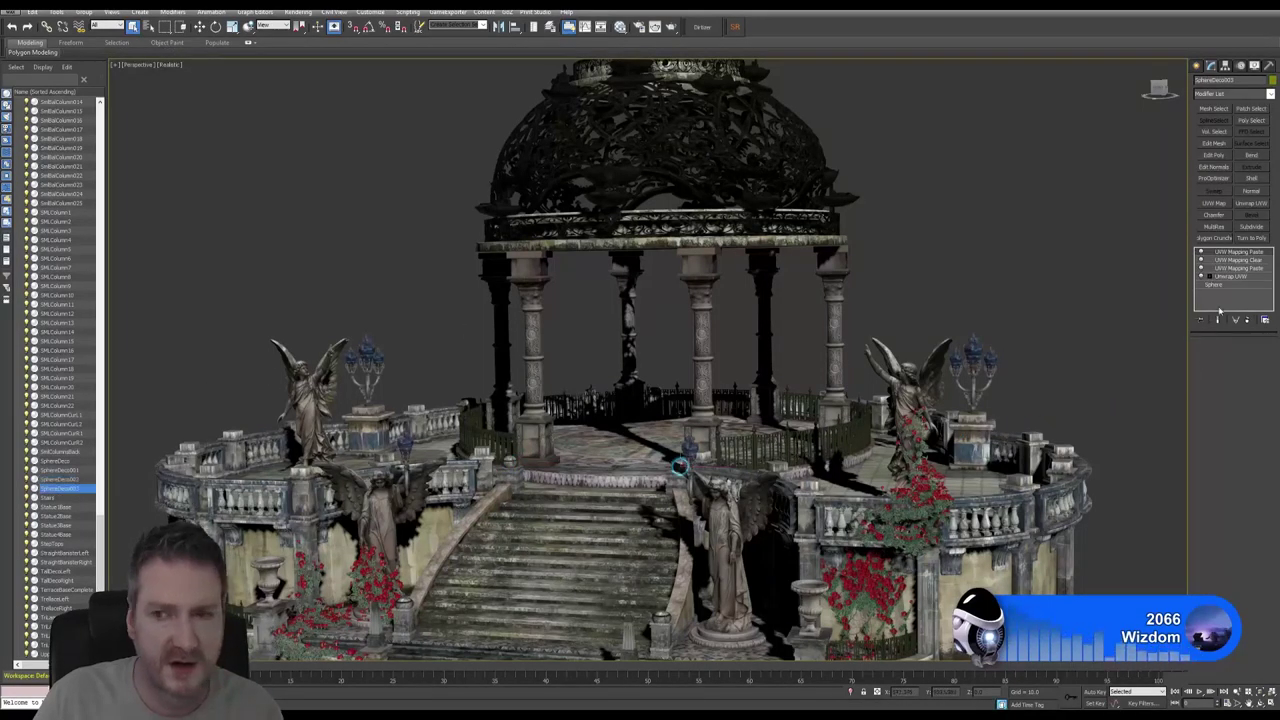
right_click(1236, 254)
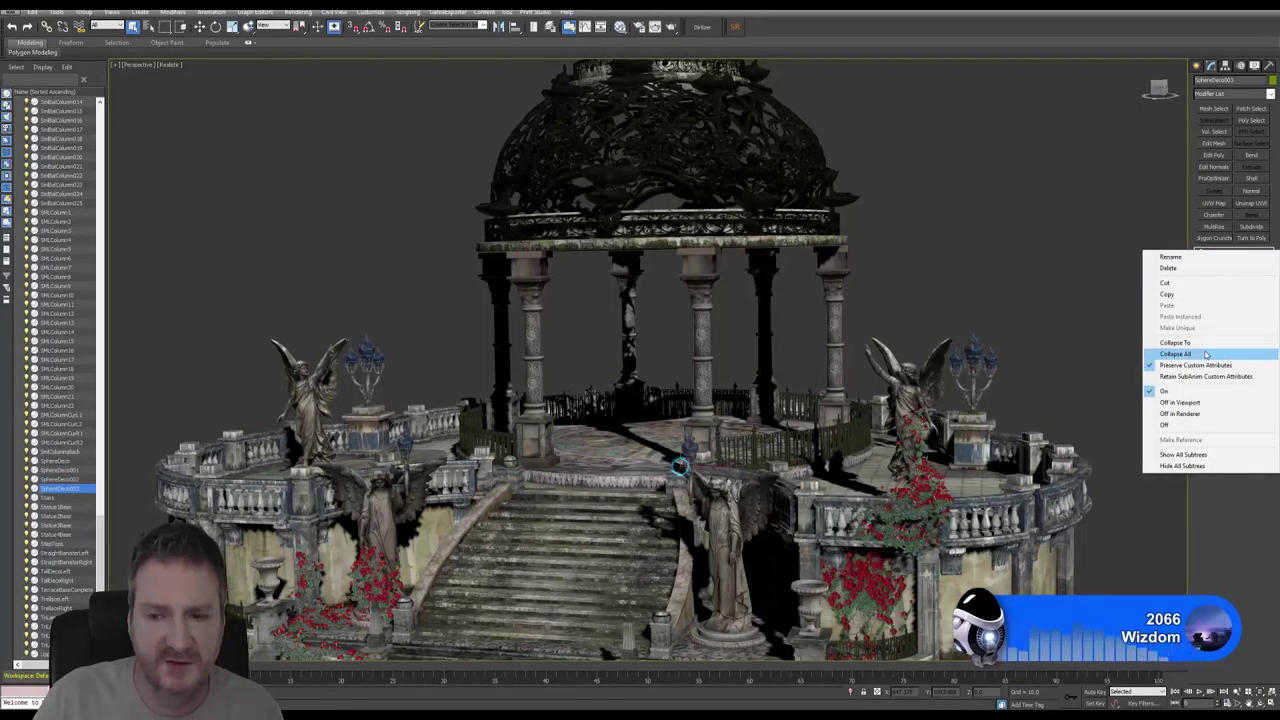
click(1206, 354)
click(688, 390)
click(1228, 252)
right_click(1231, 256)
click(1236, 341)
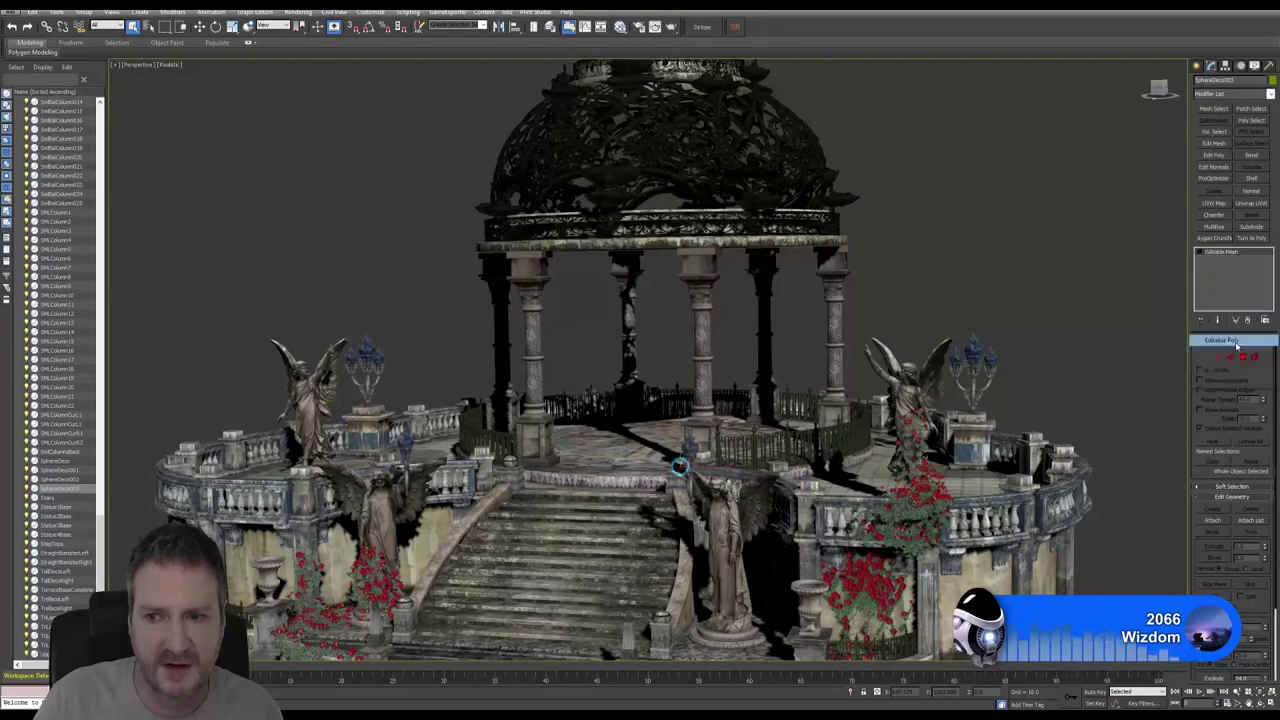
click(55, 498)
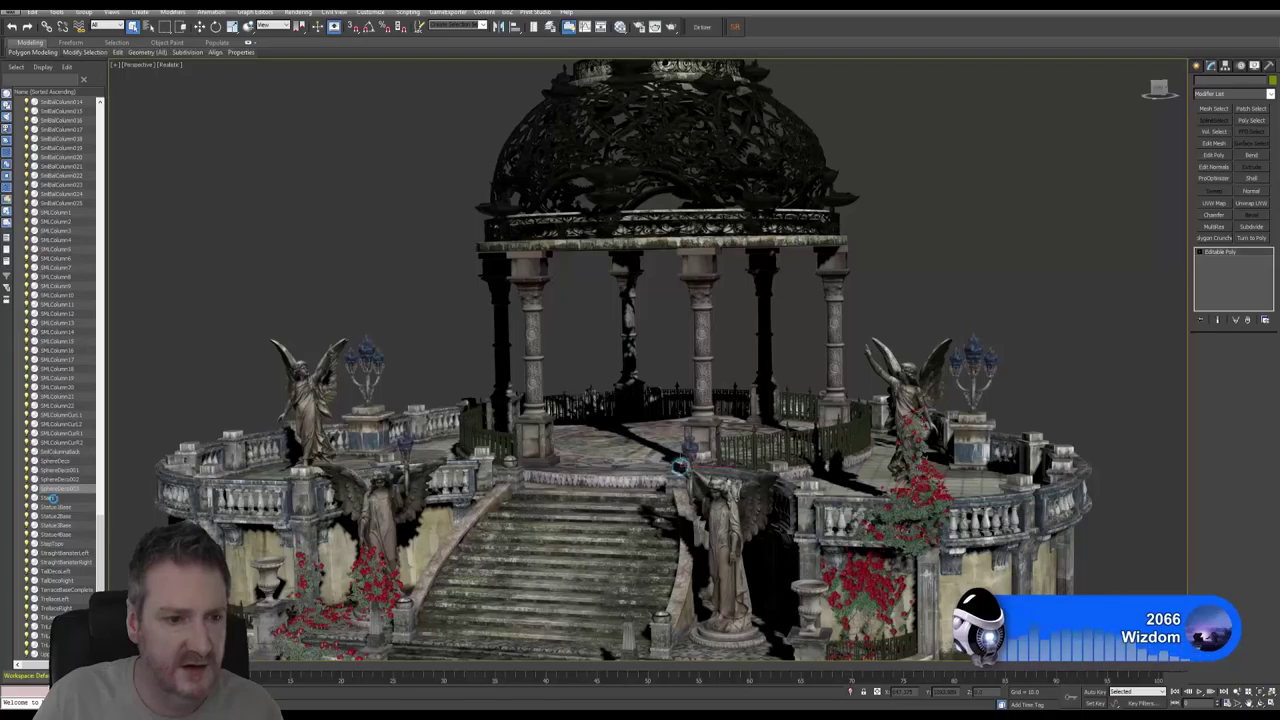
Collapse the Stairs' entire modifier stack into a plain Editable Poly.
right_click(1230, 255)
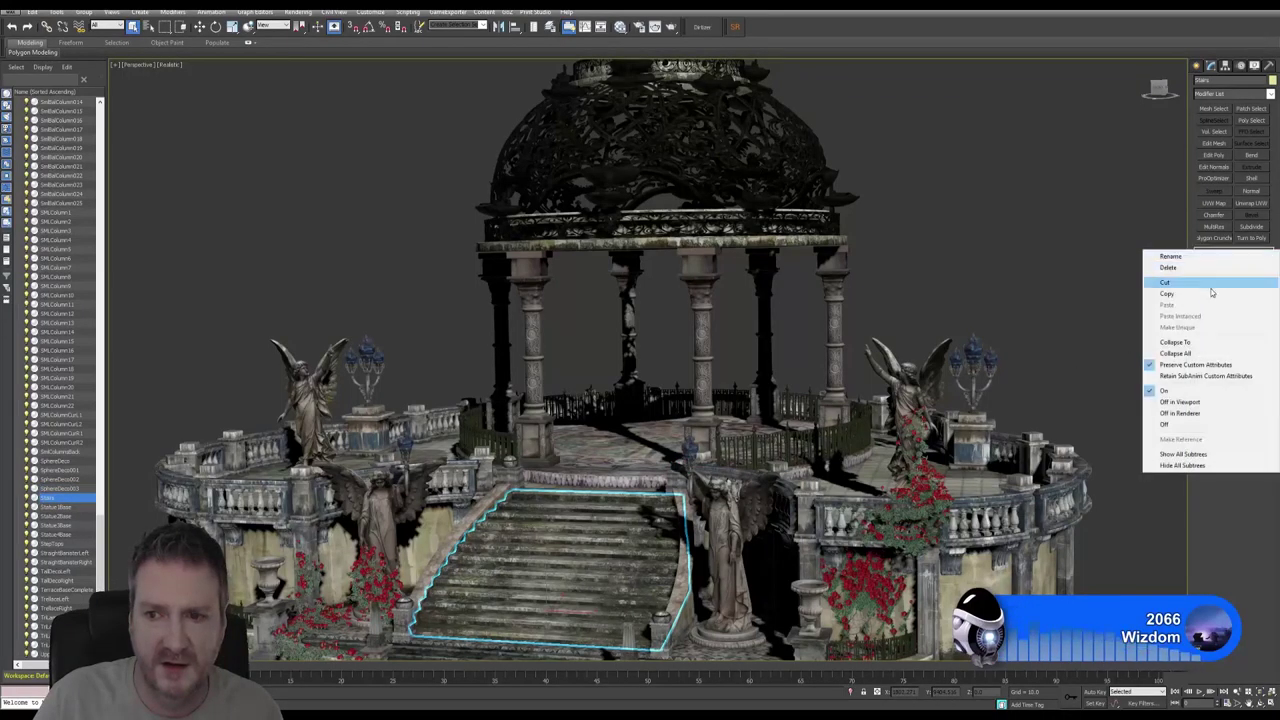
click(1180, 352)
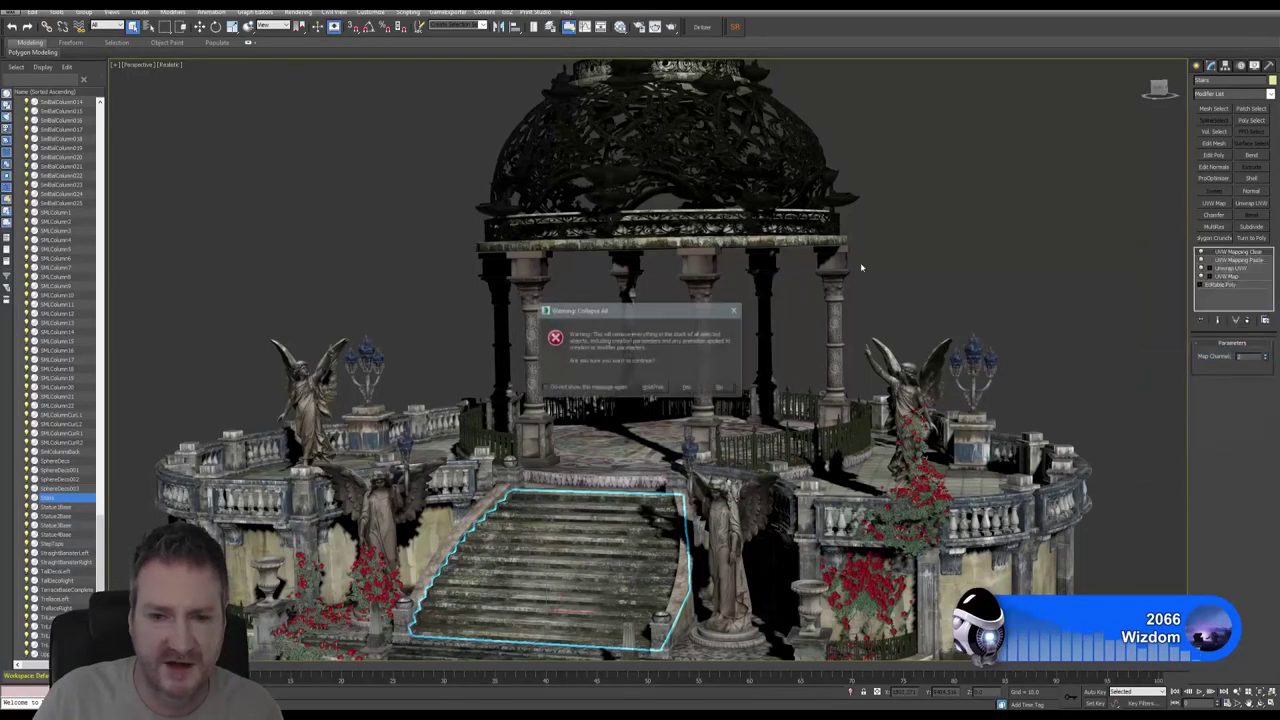
click(687, 387)
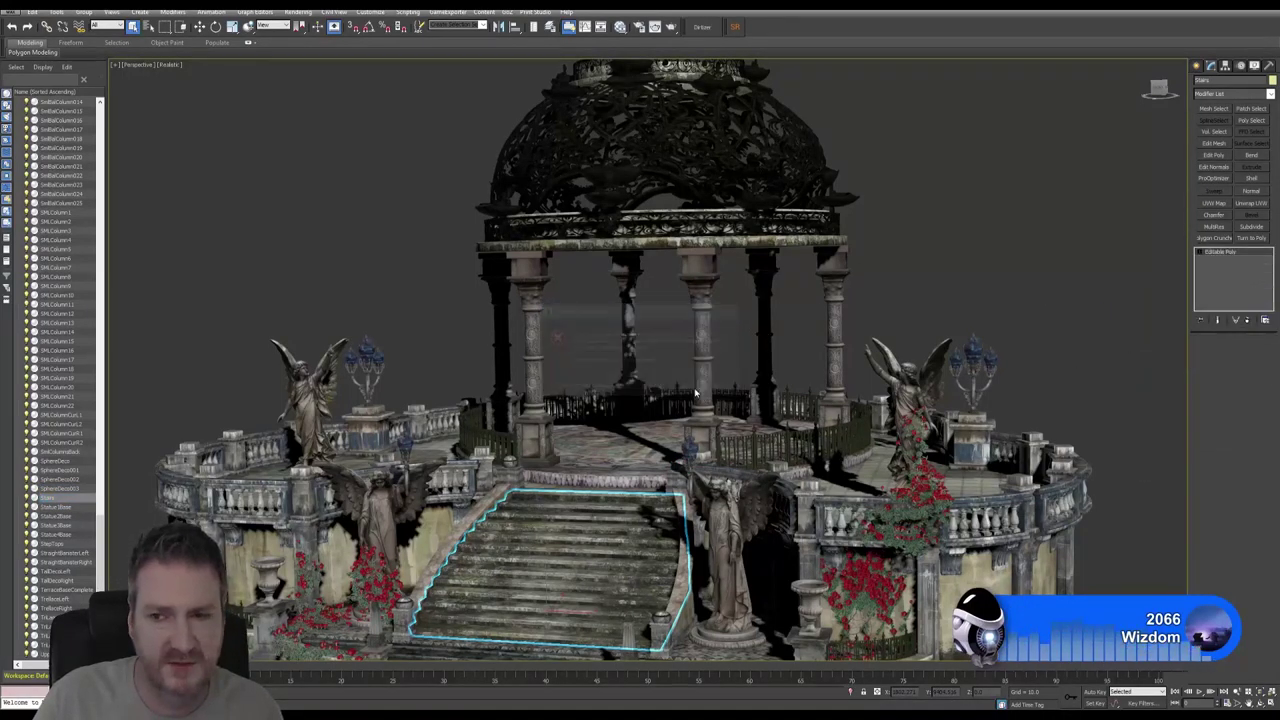
Check that each statue base and the staircase shows only Editable Poly in its stack.
click(60, 508)
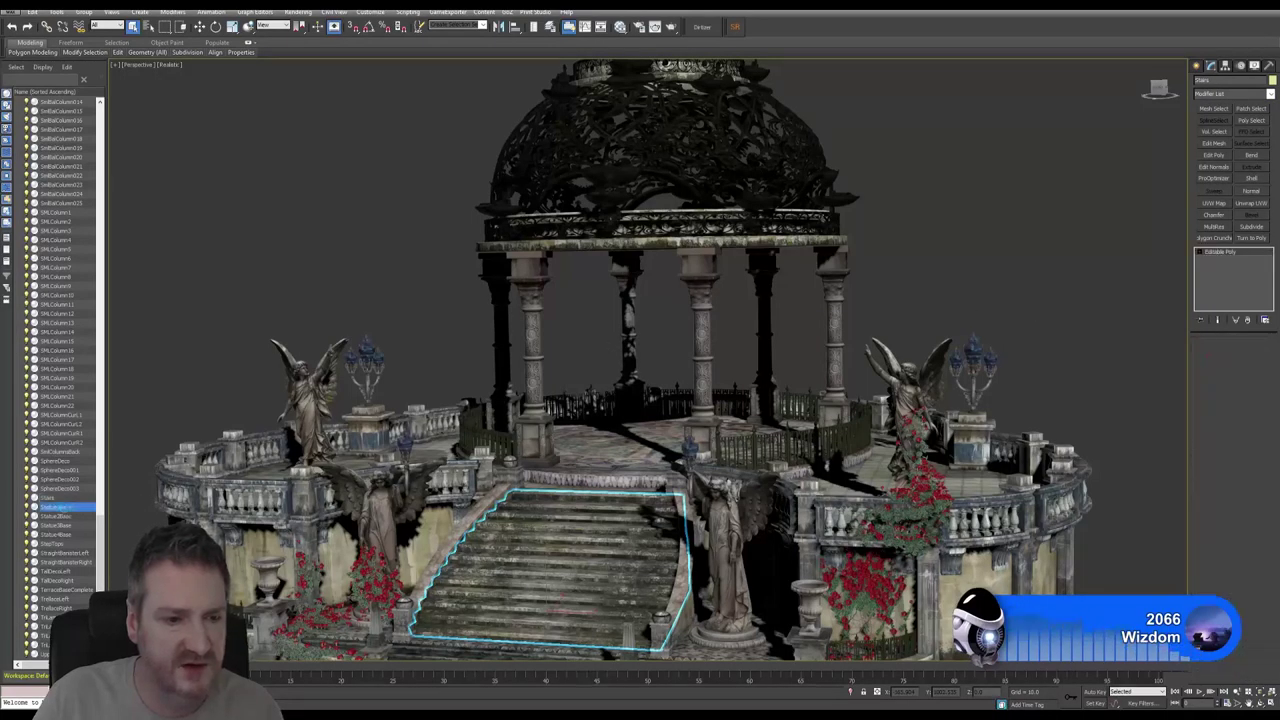
click(60, 516)
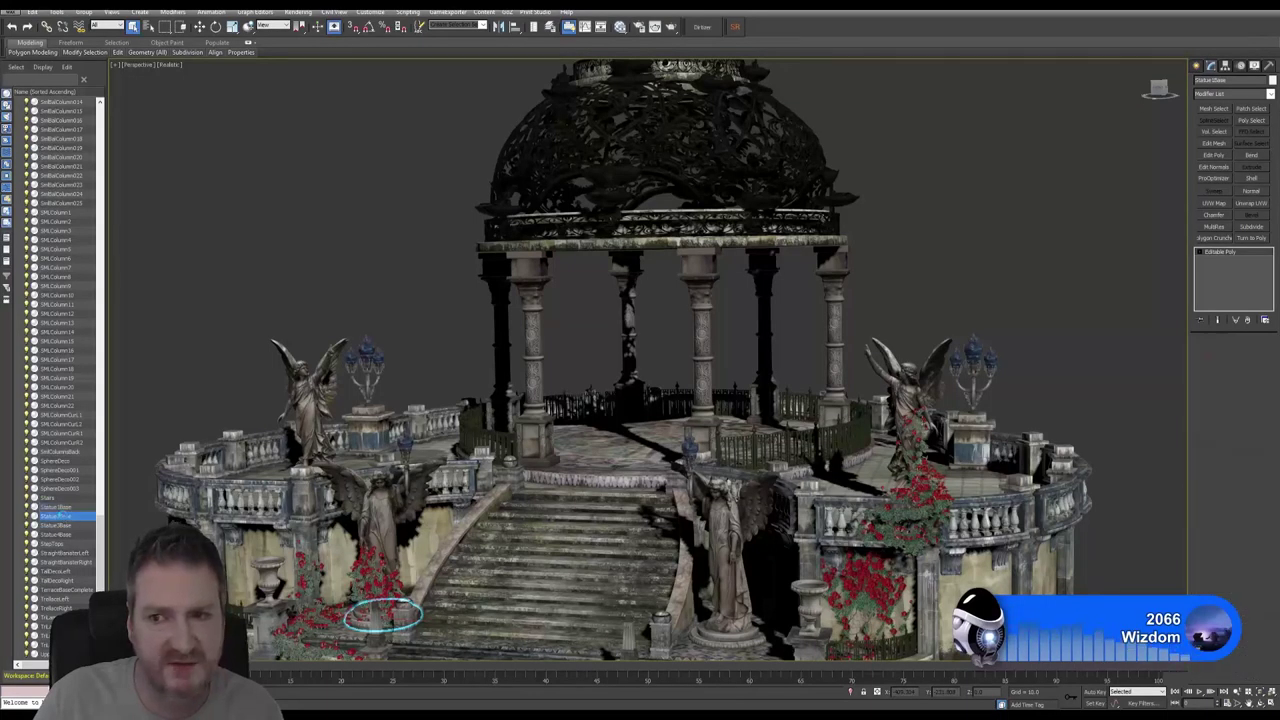
click(62, 525)
click(62, 526)
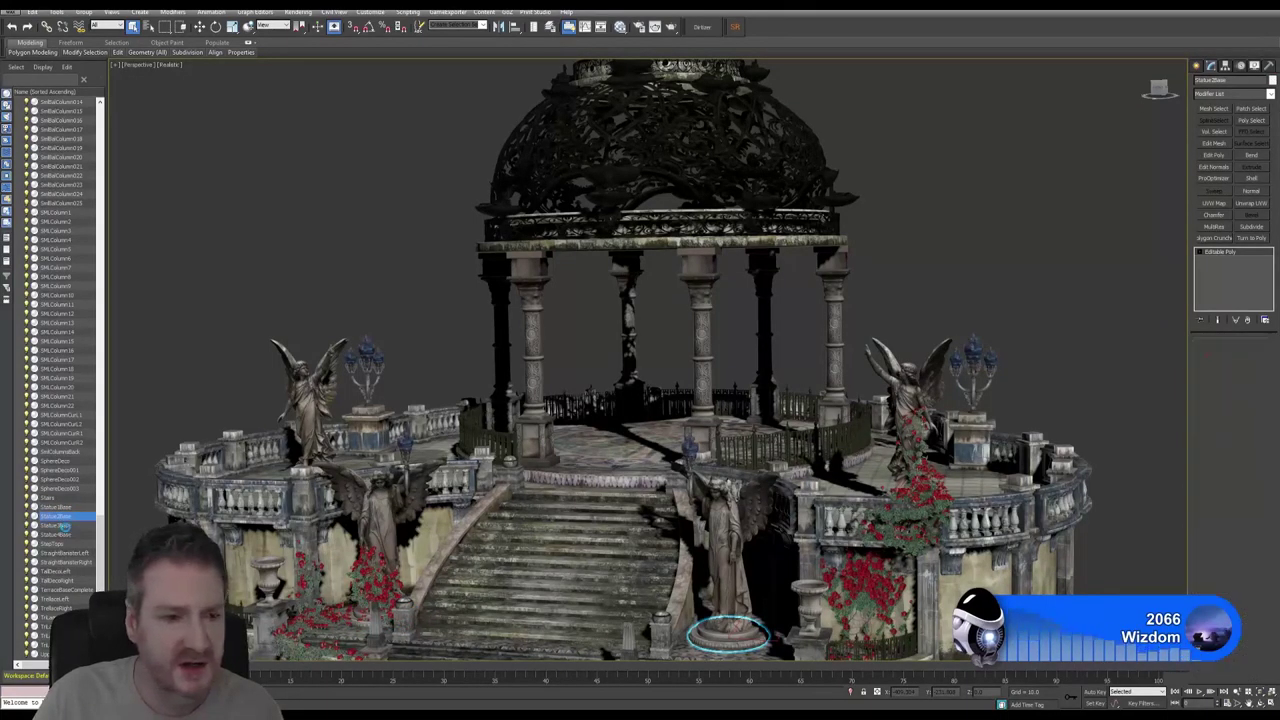
click(66, 530)
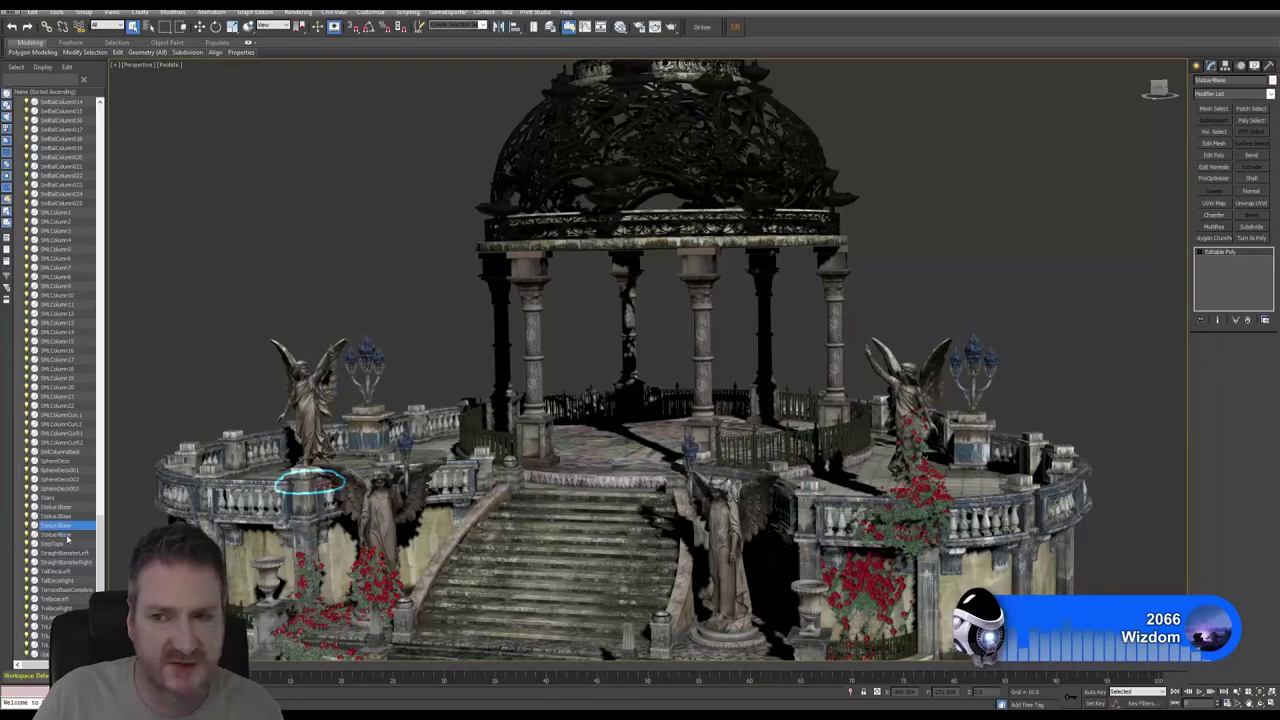
click(62, 535)
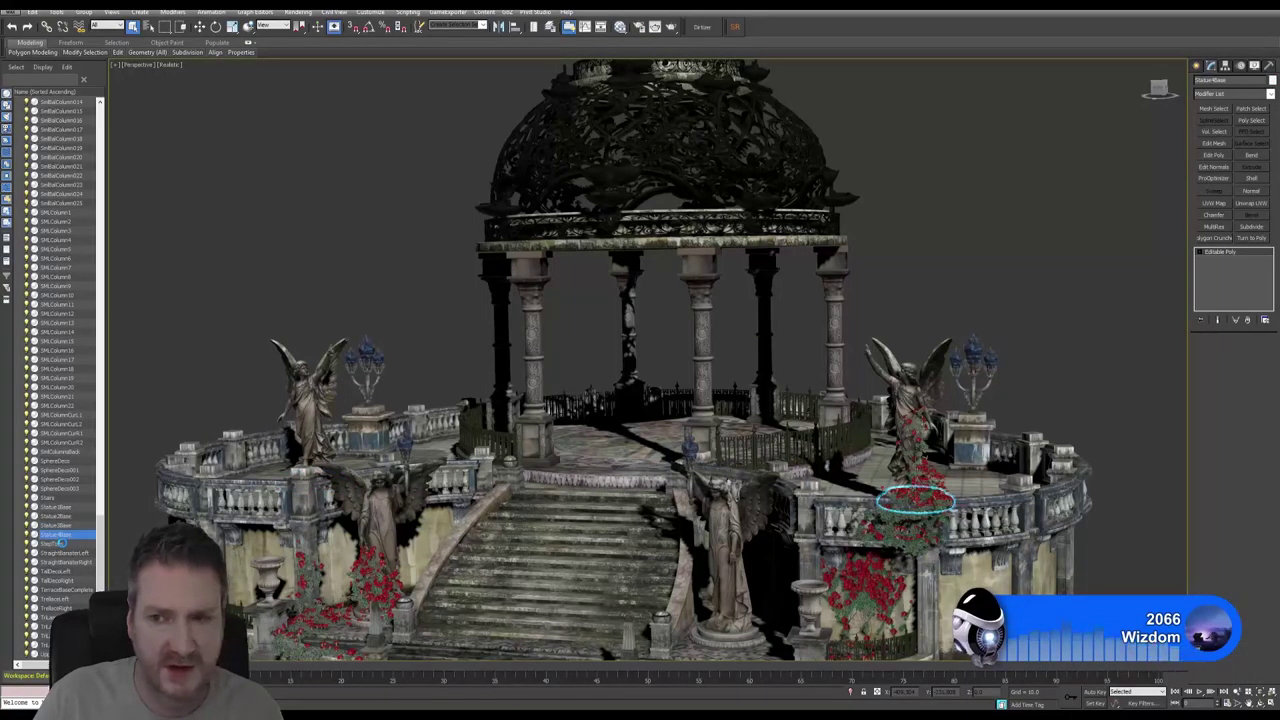
click(66, 544)
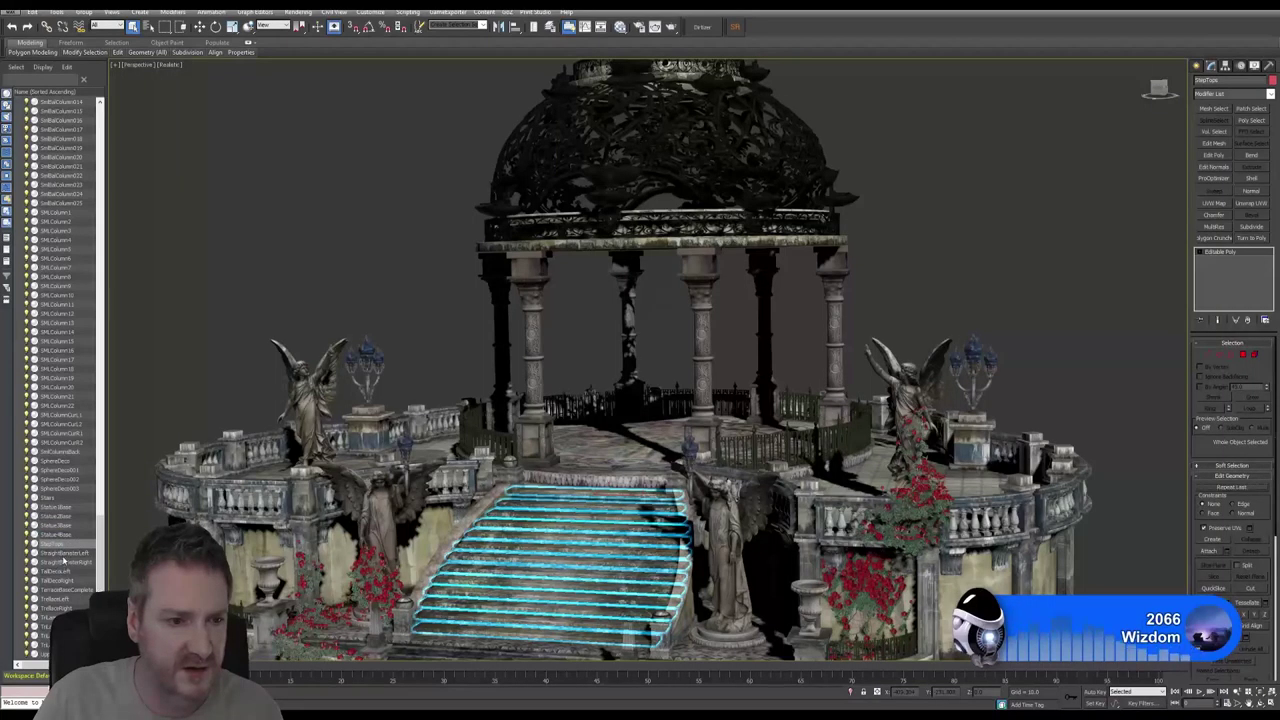
Collapse the left and right banisters' modifier stacks, including chamfers, into Editable Poly.
click(70, 552)
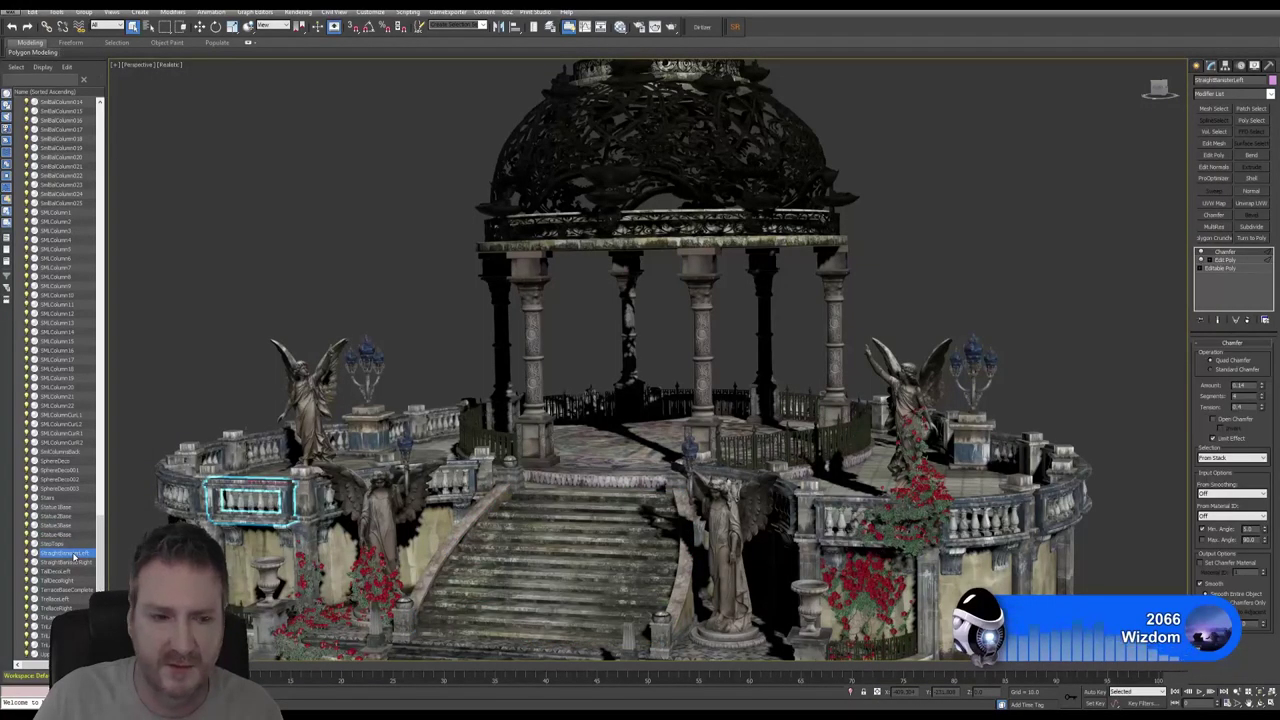
click(60, 544)
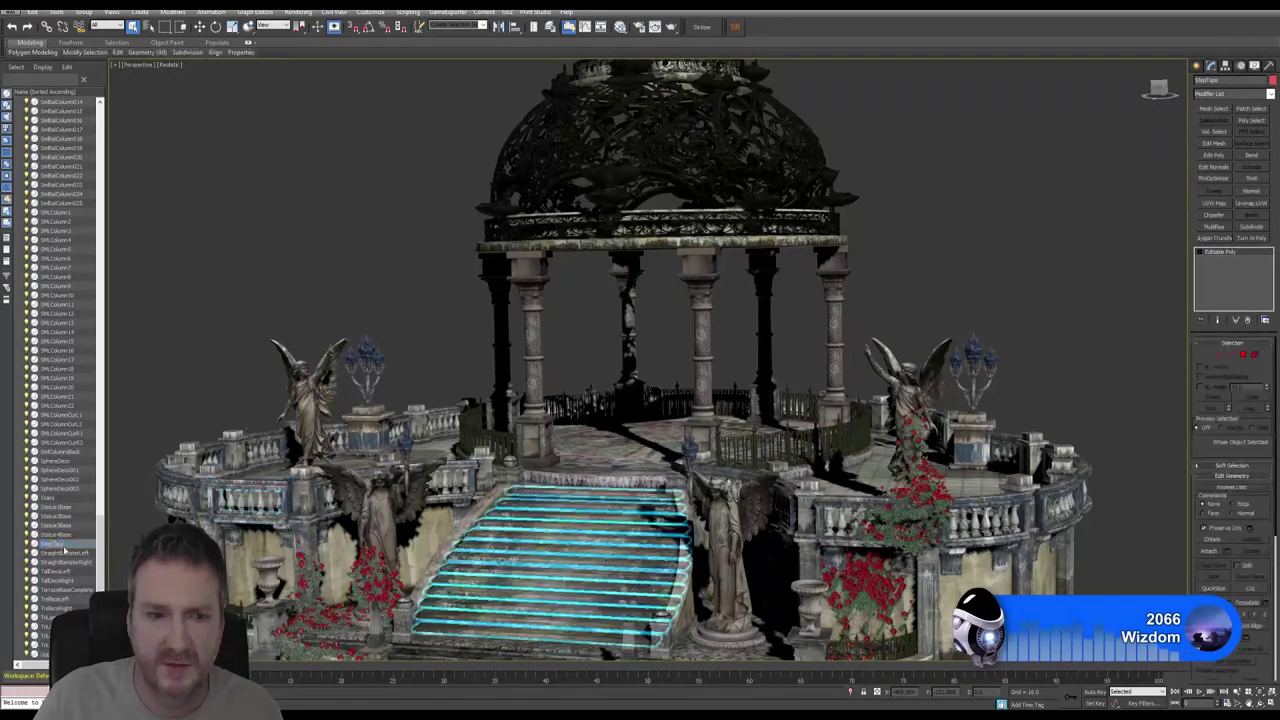
click(66, 552)
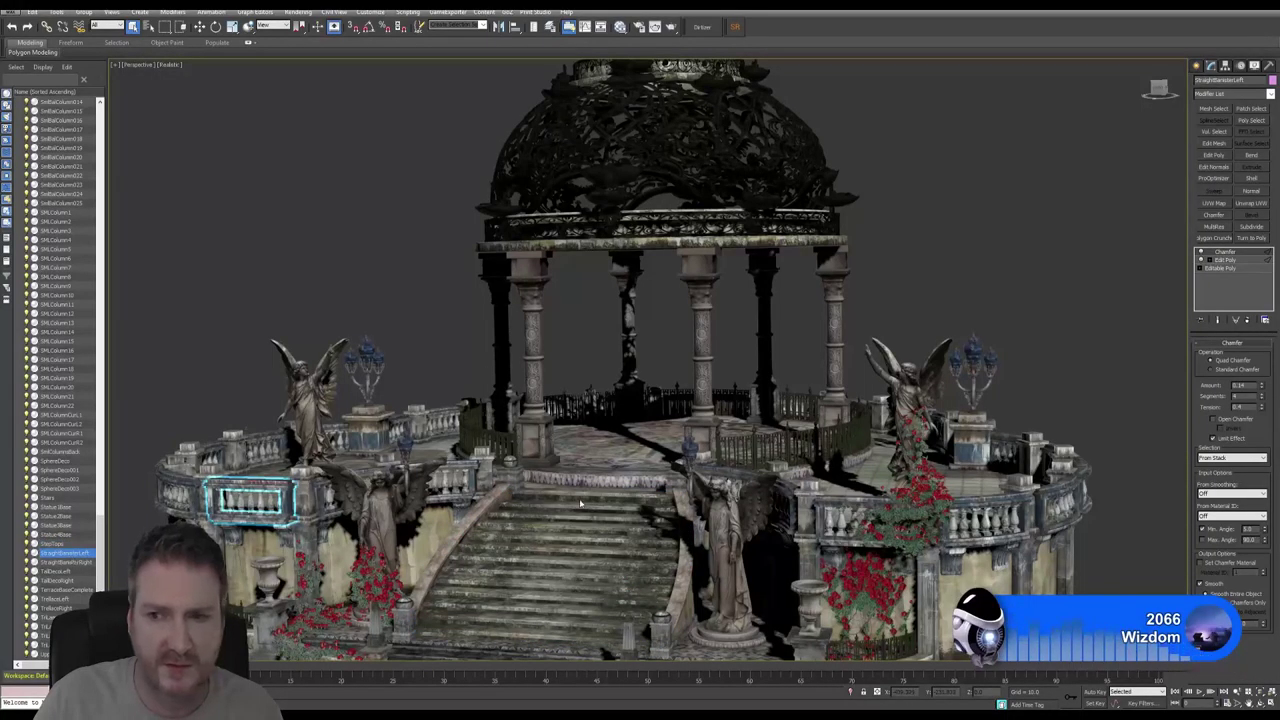
right_click(1228, 257)
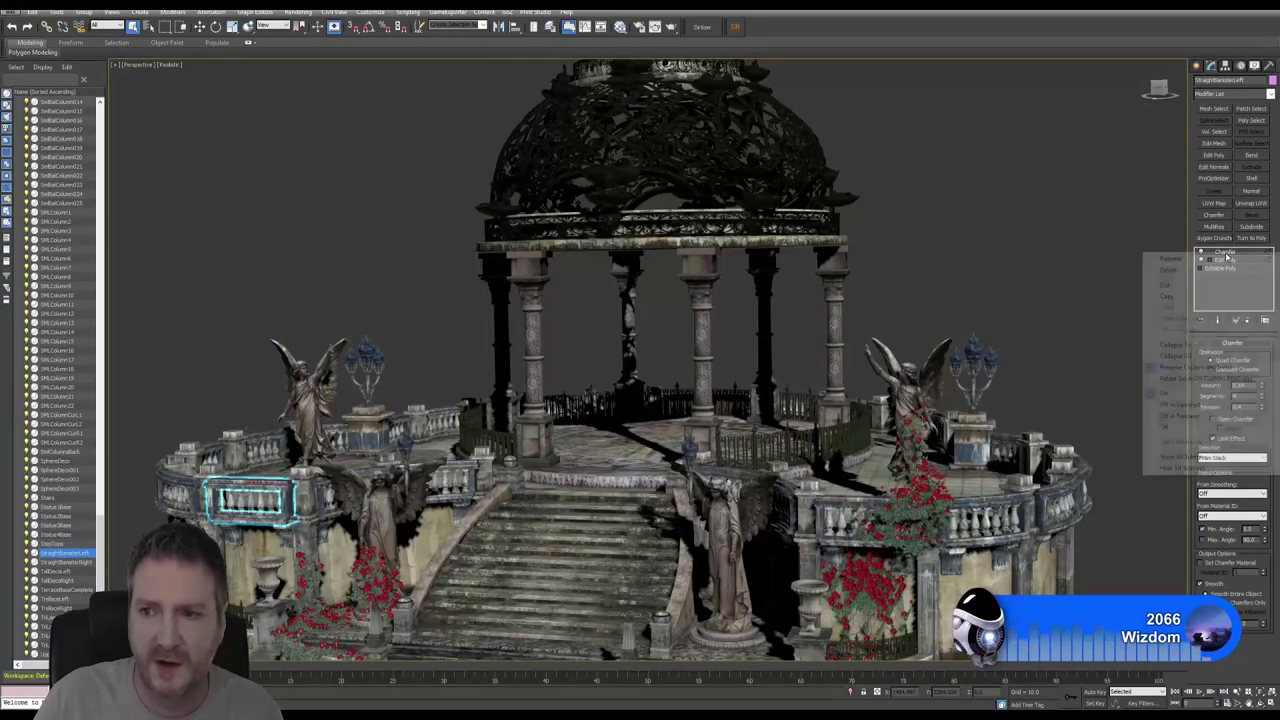
click(1193, 357)
click(697, 394)
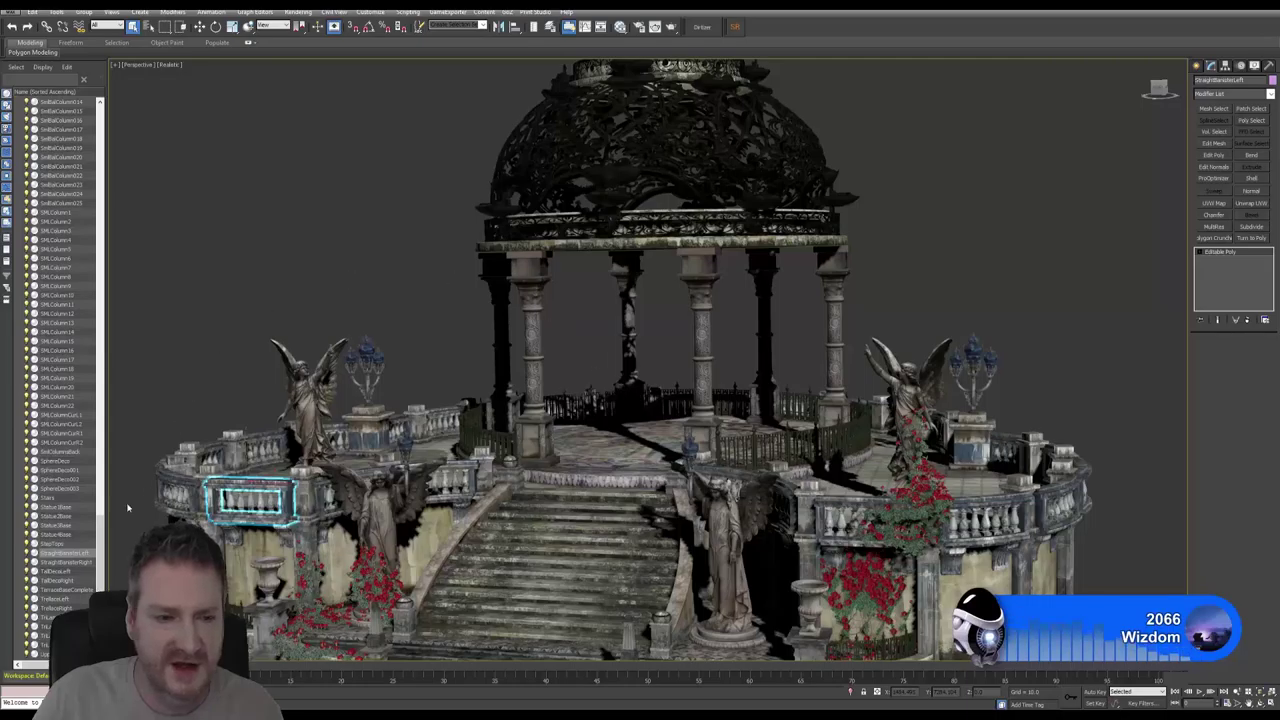
click(66, 562)
click(66, 563)
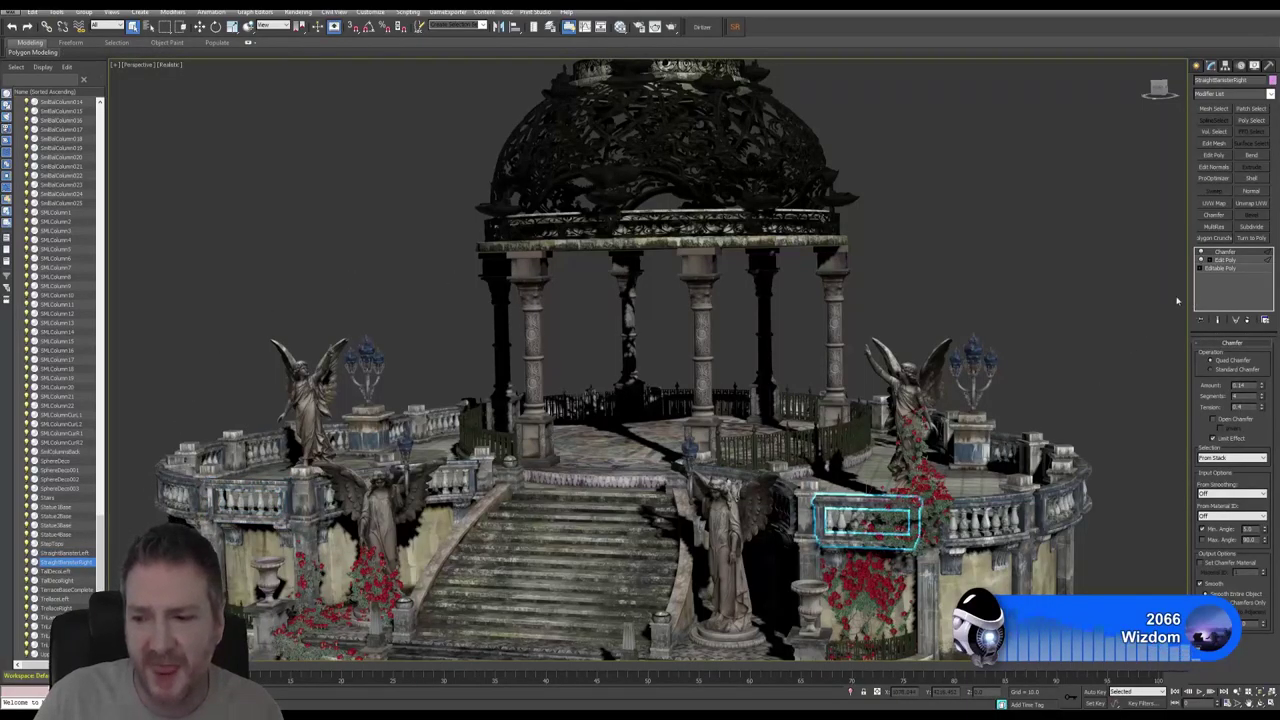
right_click(1224, 258)
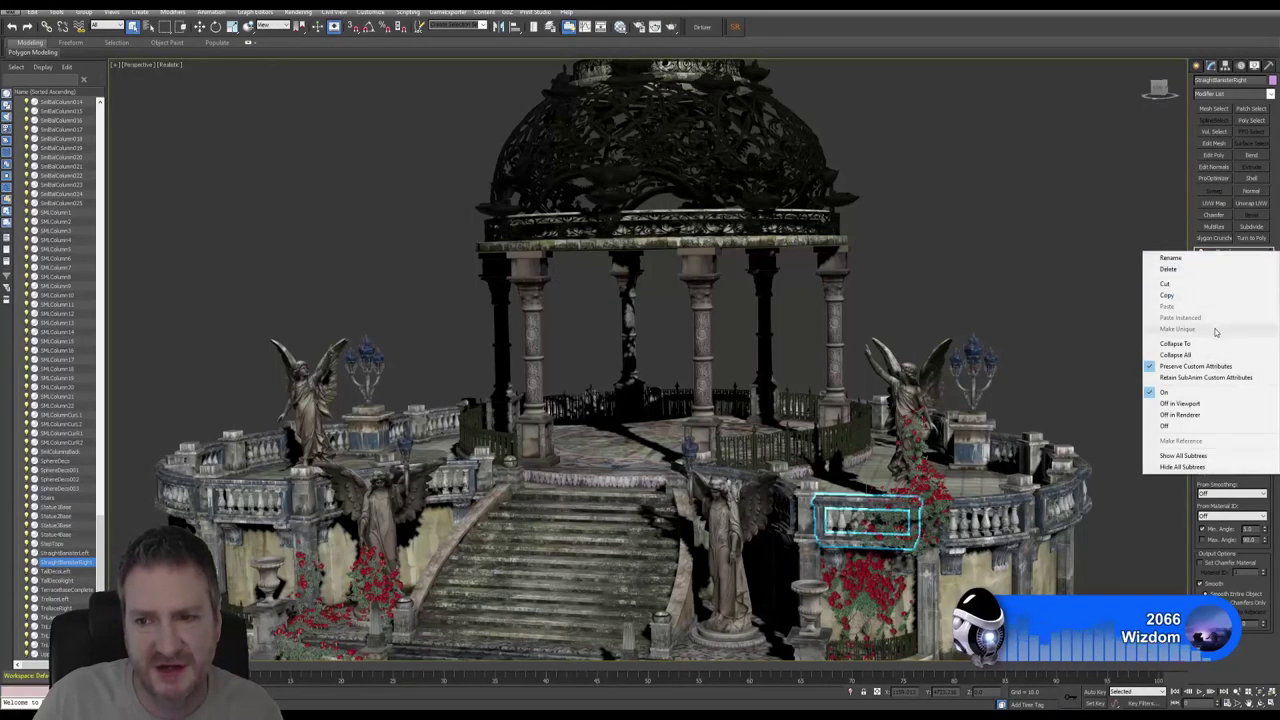
click(1190, 353)
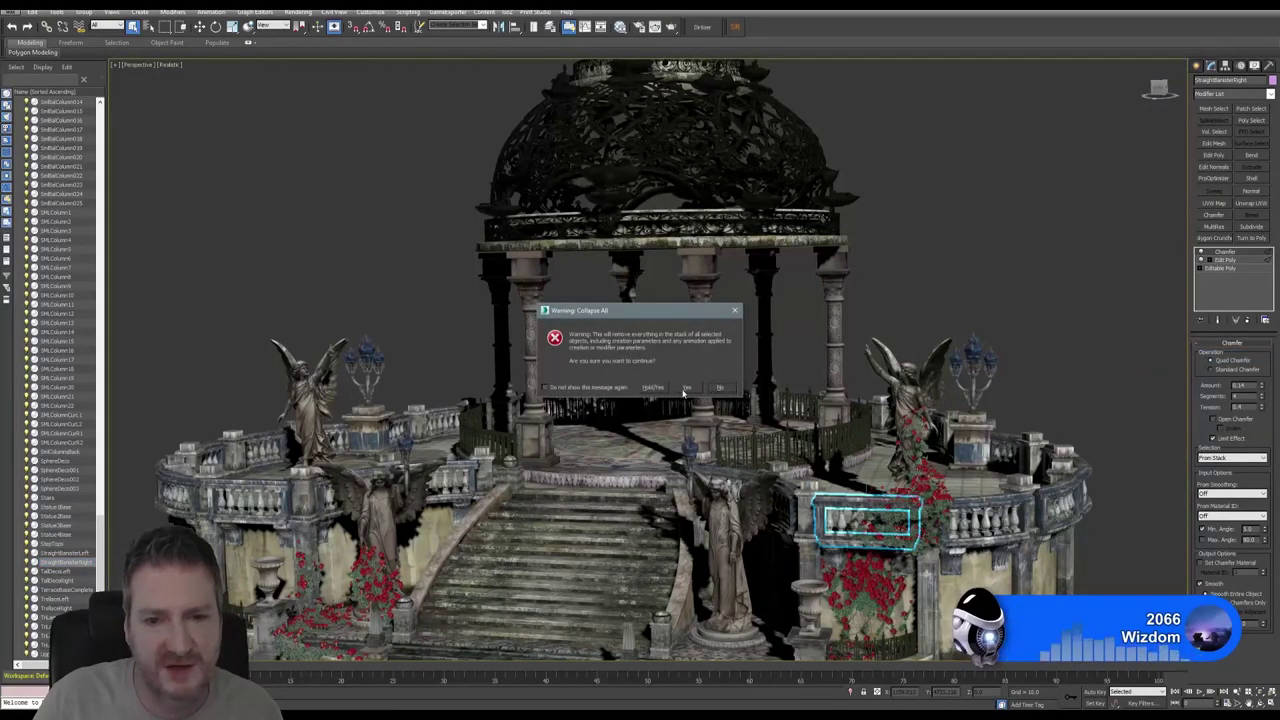
click(686, 387)
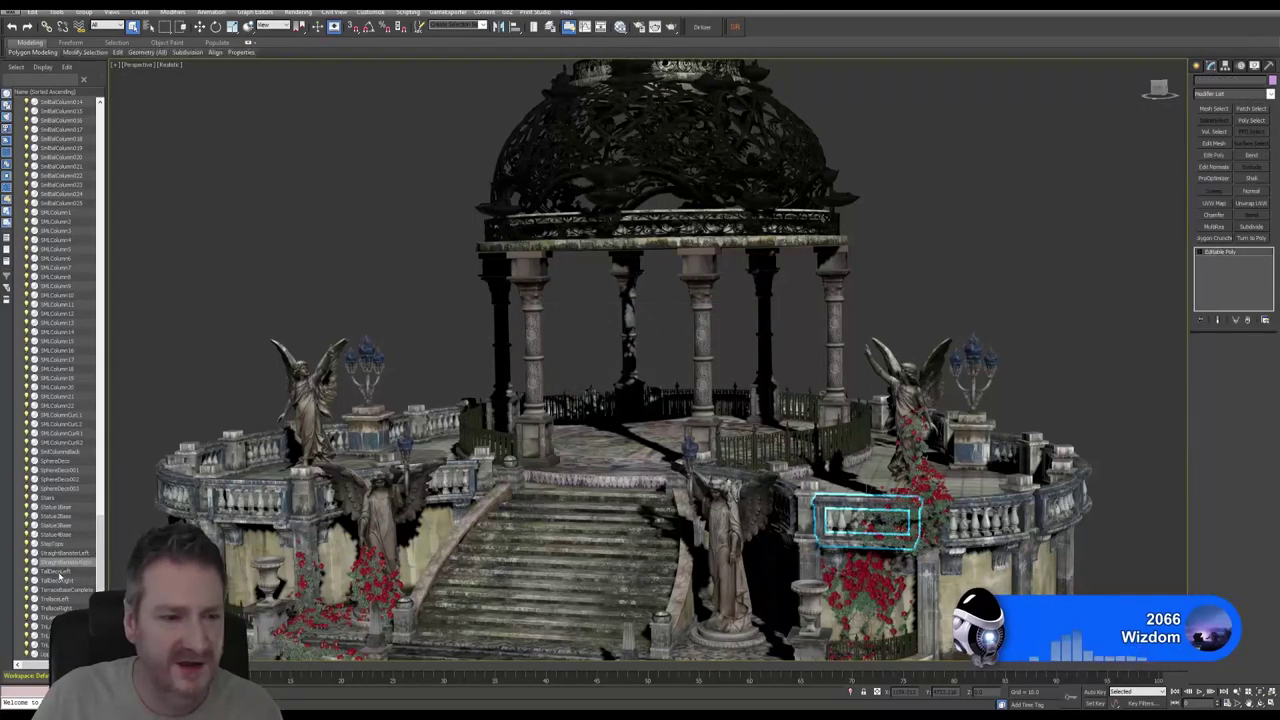
Collapse TallDecoLeft's and TallDecoRight's Unwrap UVW stacks into Editable Poly.
click(57, 572)
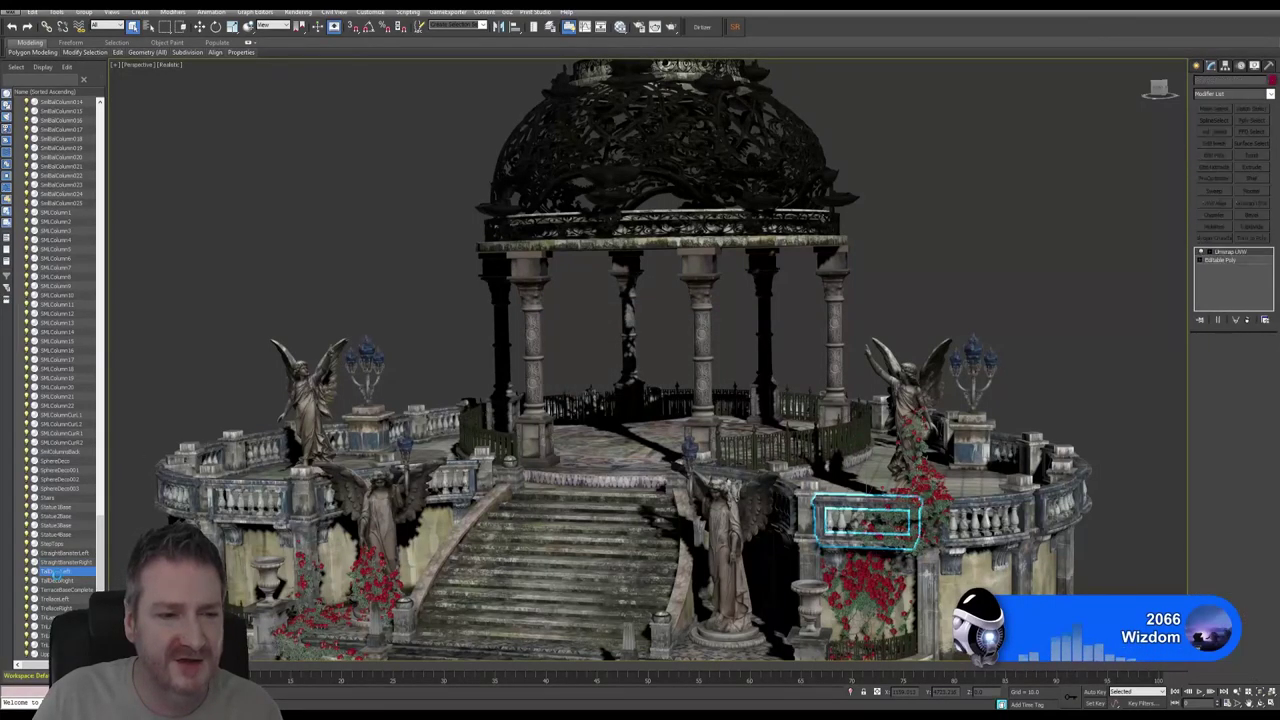
right_click(1241, 255)
click(1200, 356)
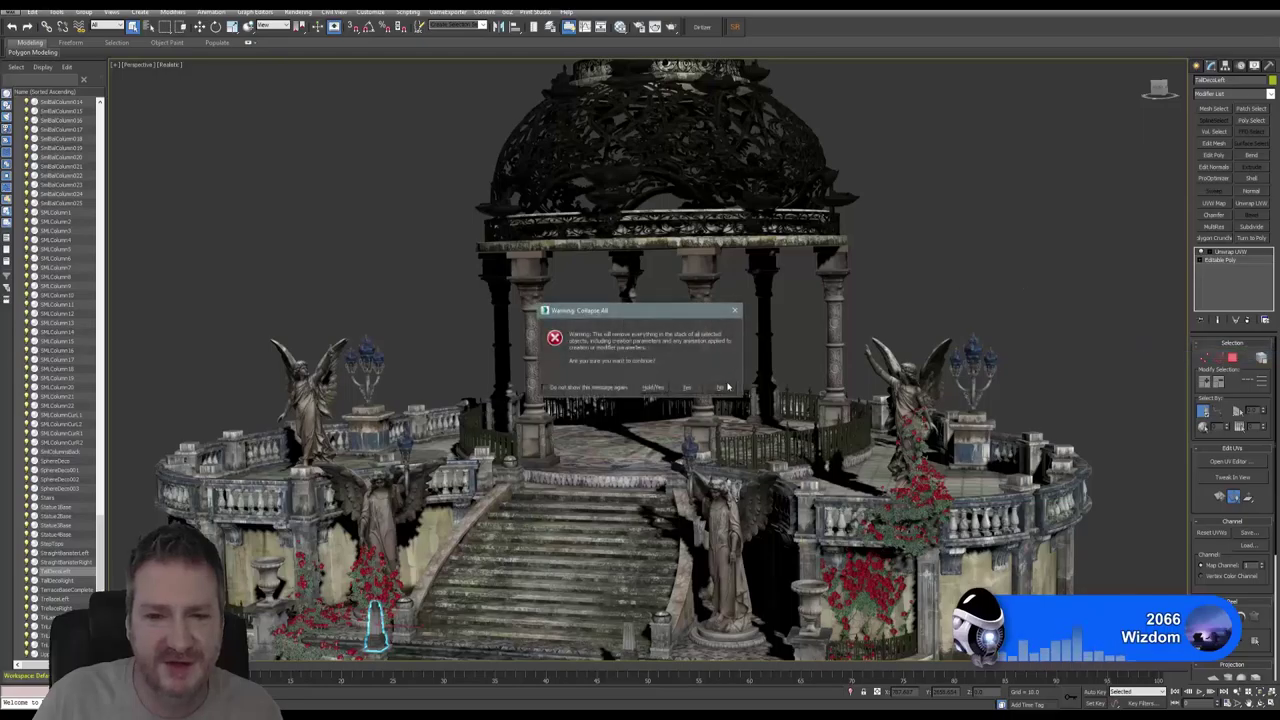
click(686, 387)
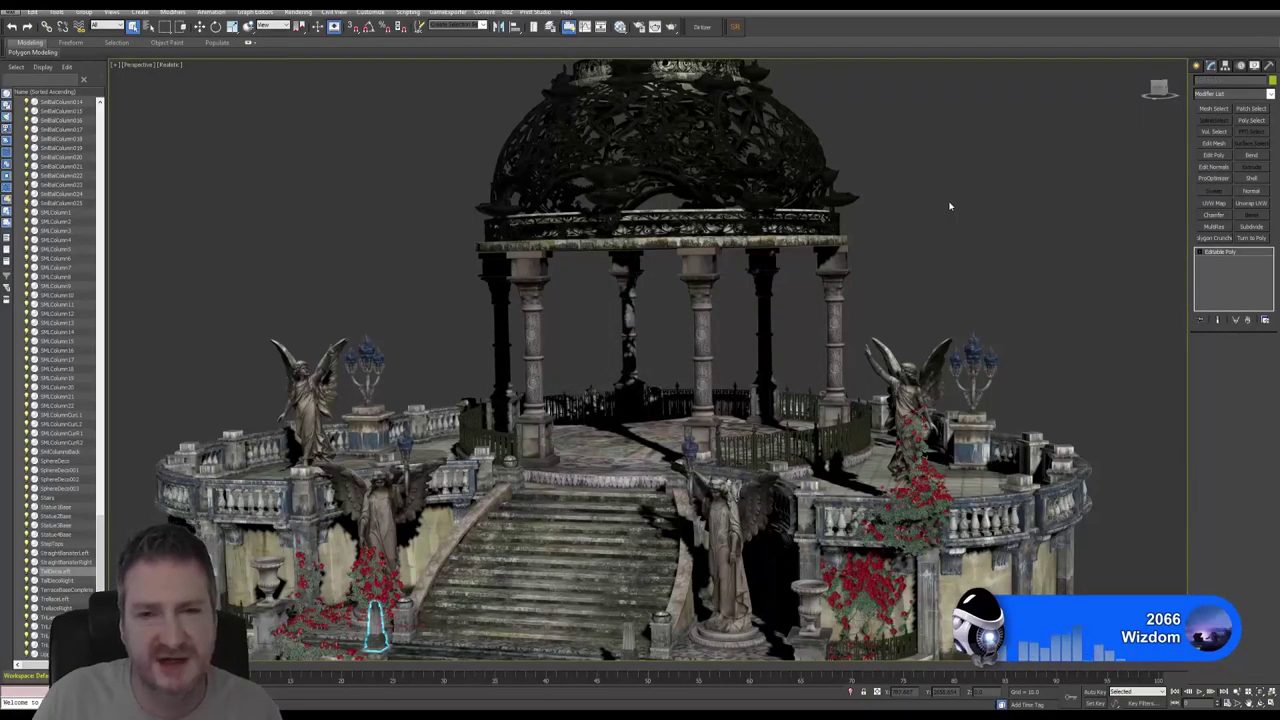
click(60, 580)
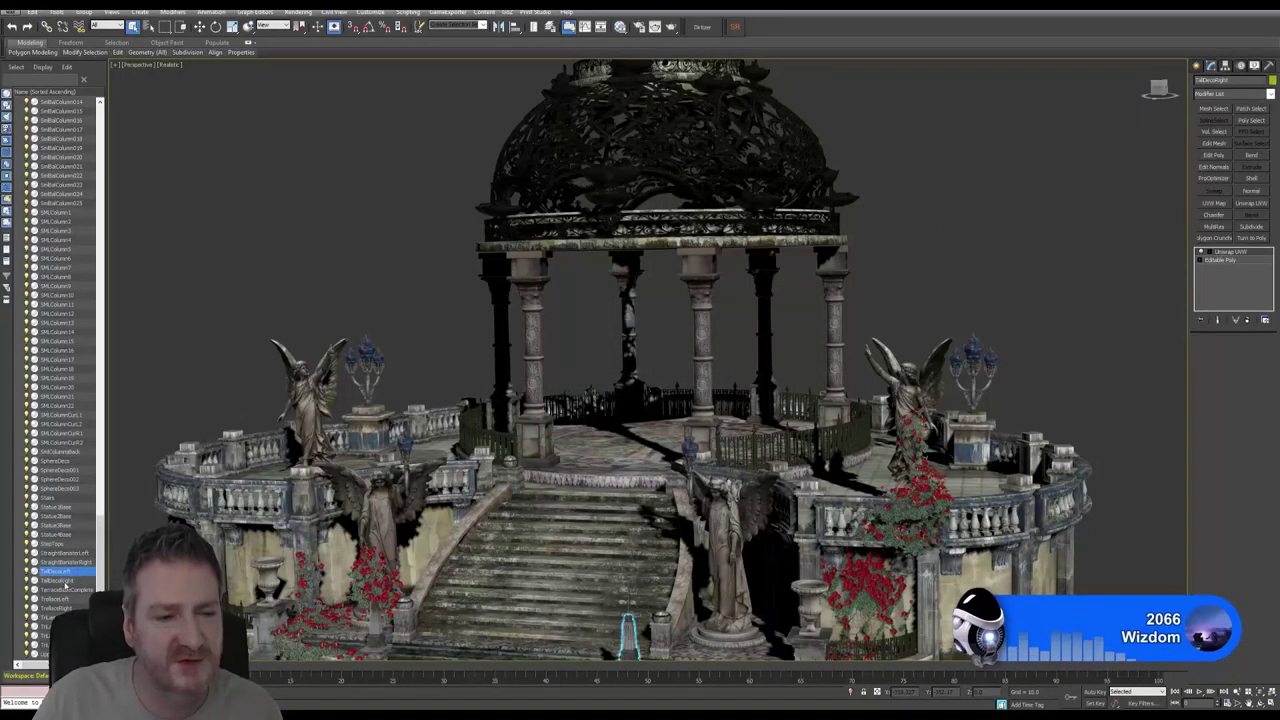
right_click(1226, 257)
click(1180, 357)
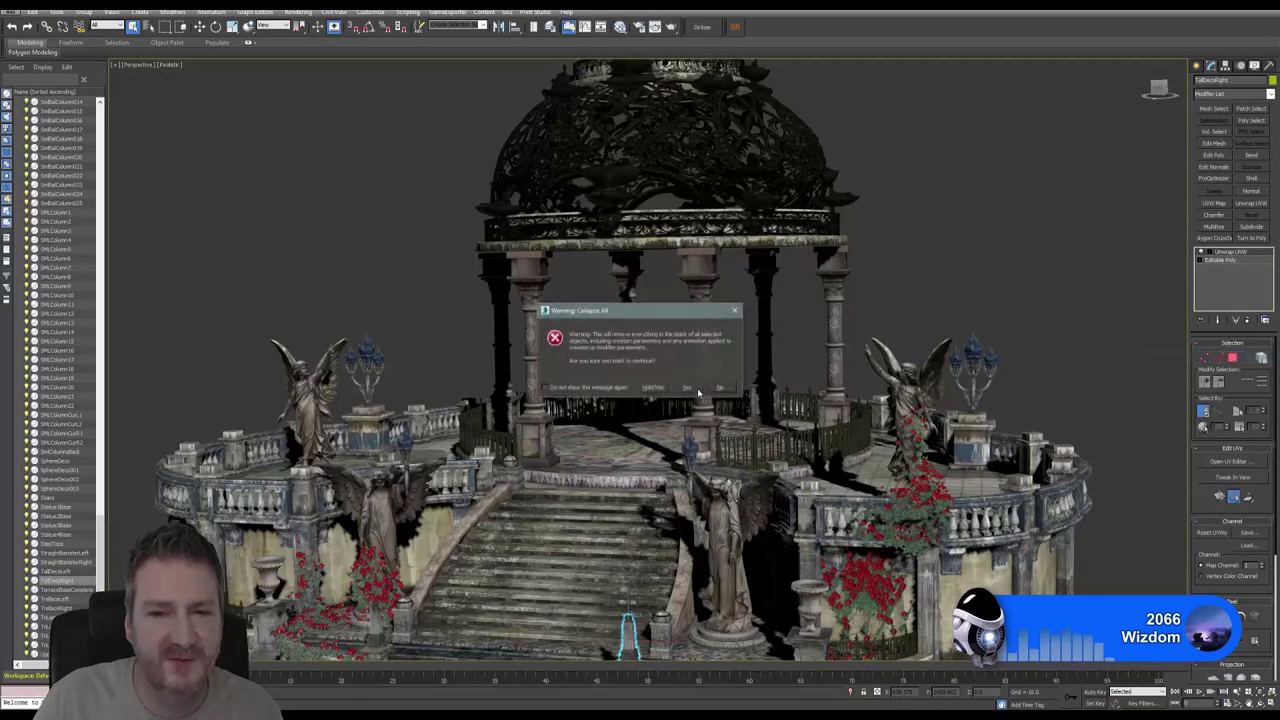
click(688, 388)
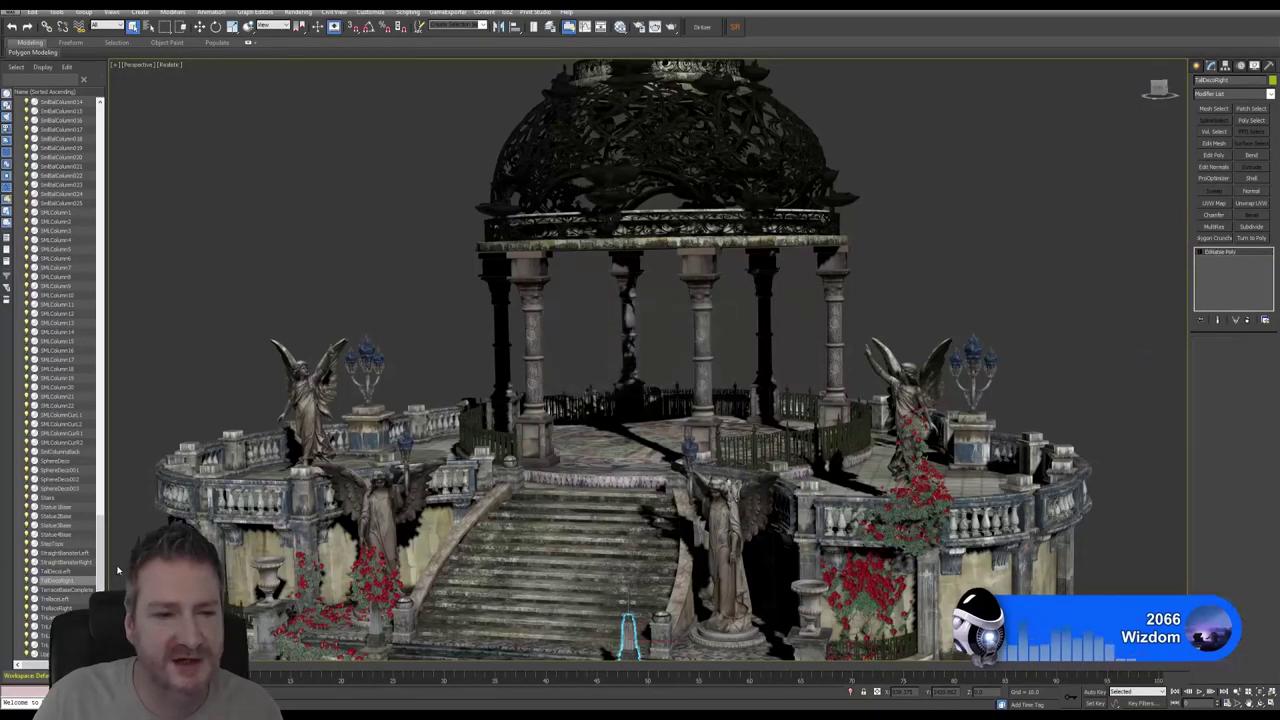
Collapse TerraceBaseComplete's UVW mapping stack into Editable Poly.
click(68, 590)
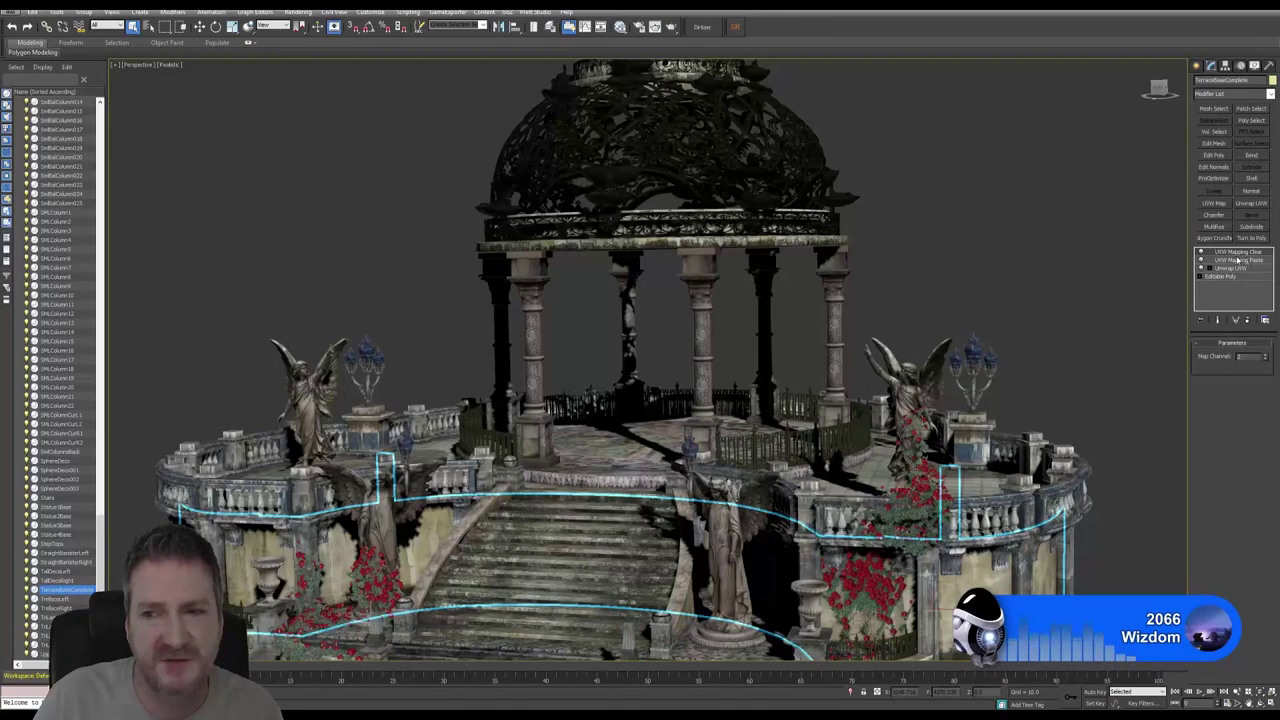
right_click(1235, 256)
click(1230, 356)
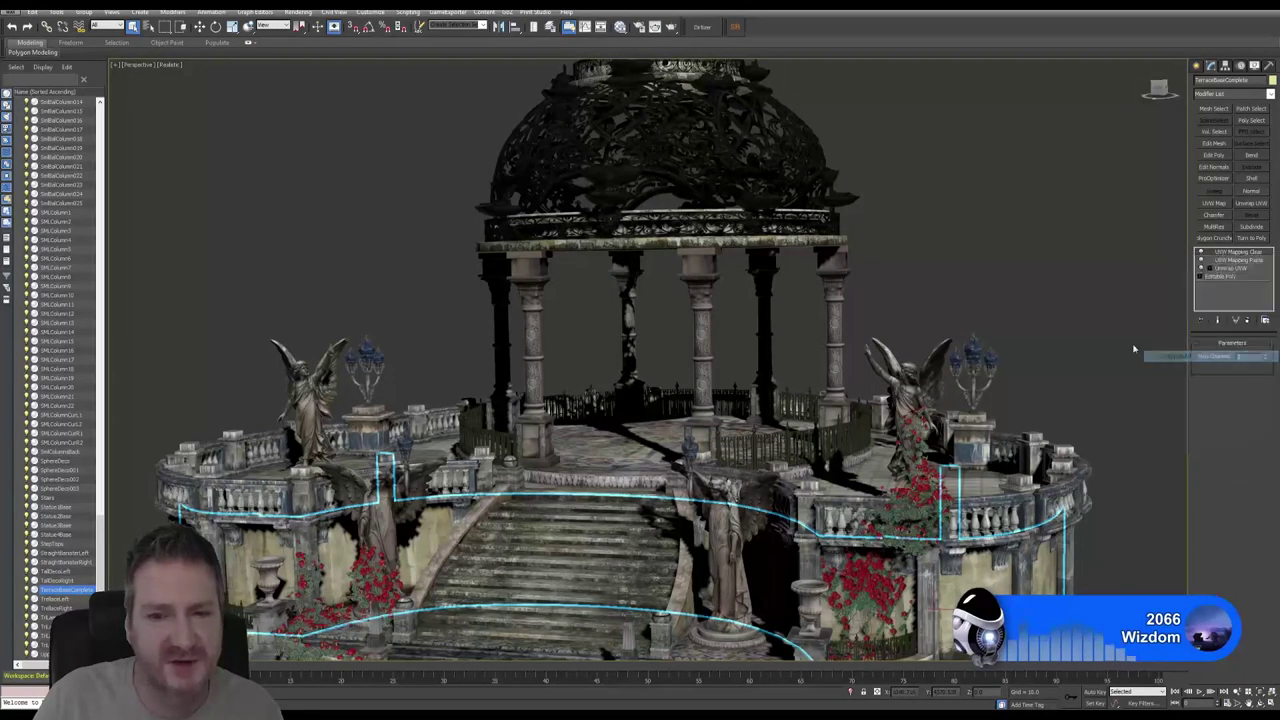
click(687, 388)
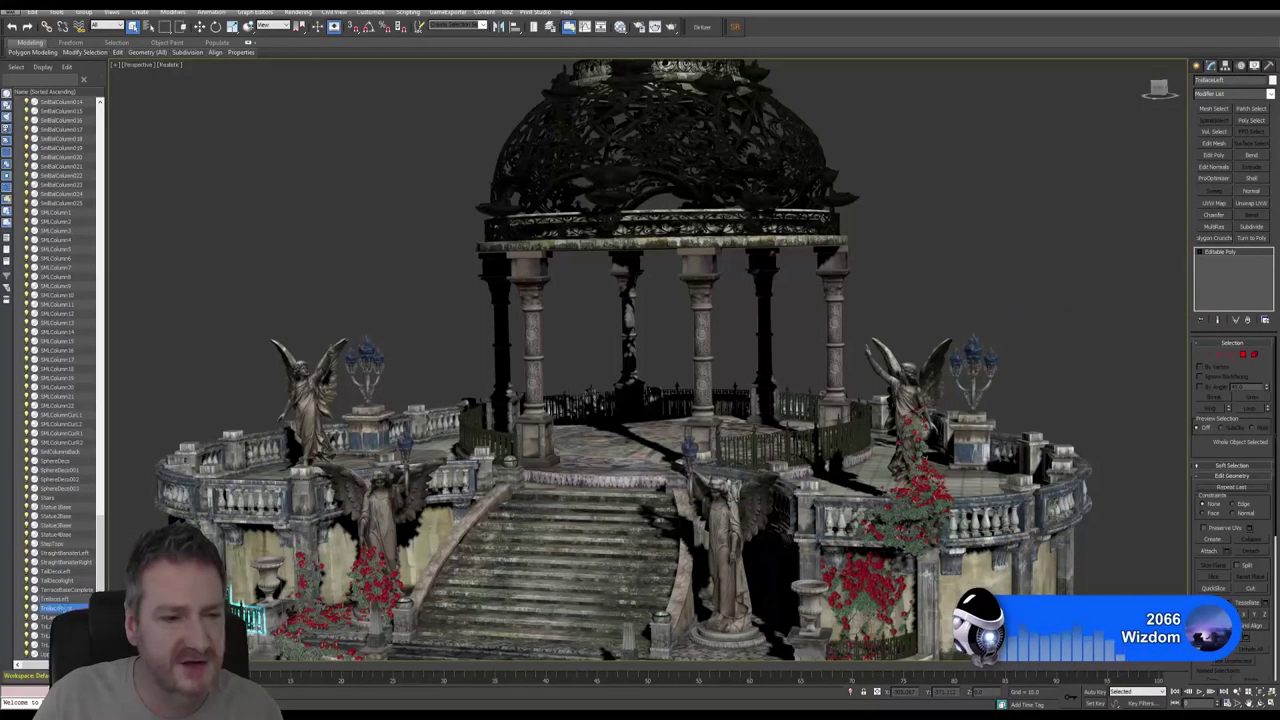
Convert the left lamp post's mesh to Editable Poly.
click(63, 608)
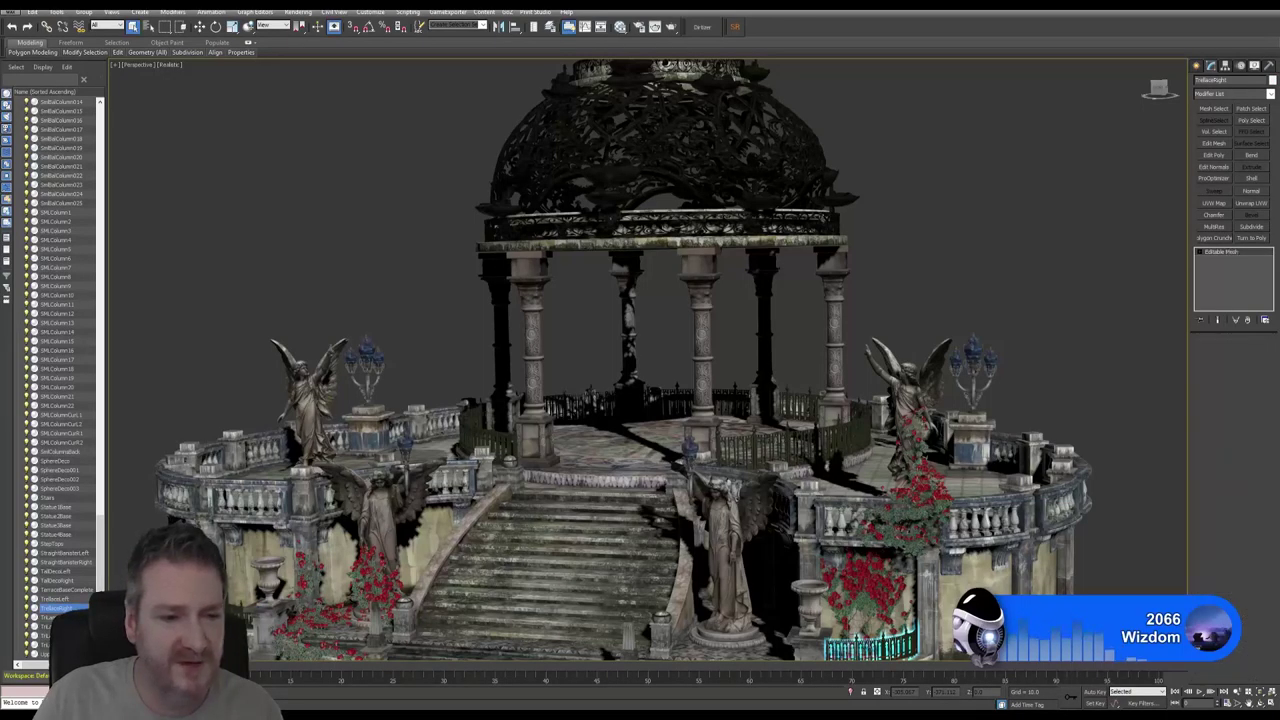
click(365, 355)
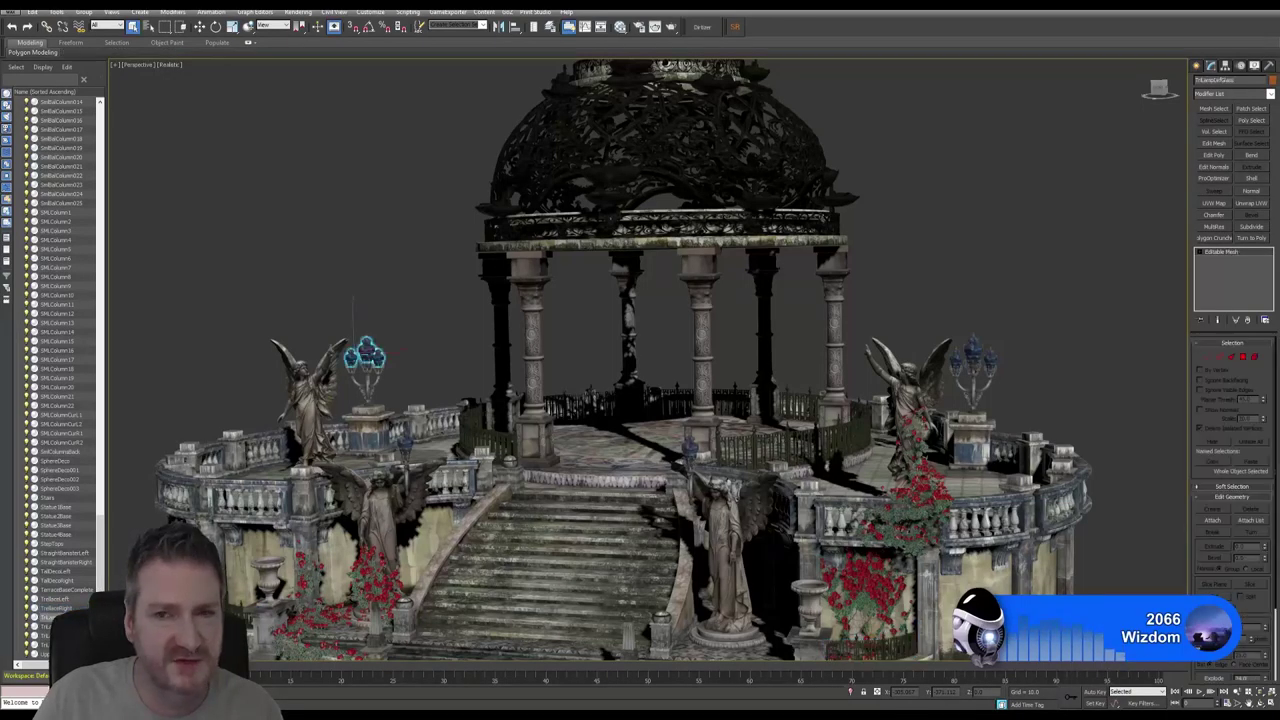
right_click(1228, 256)
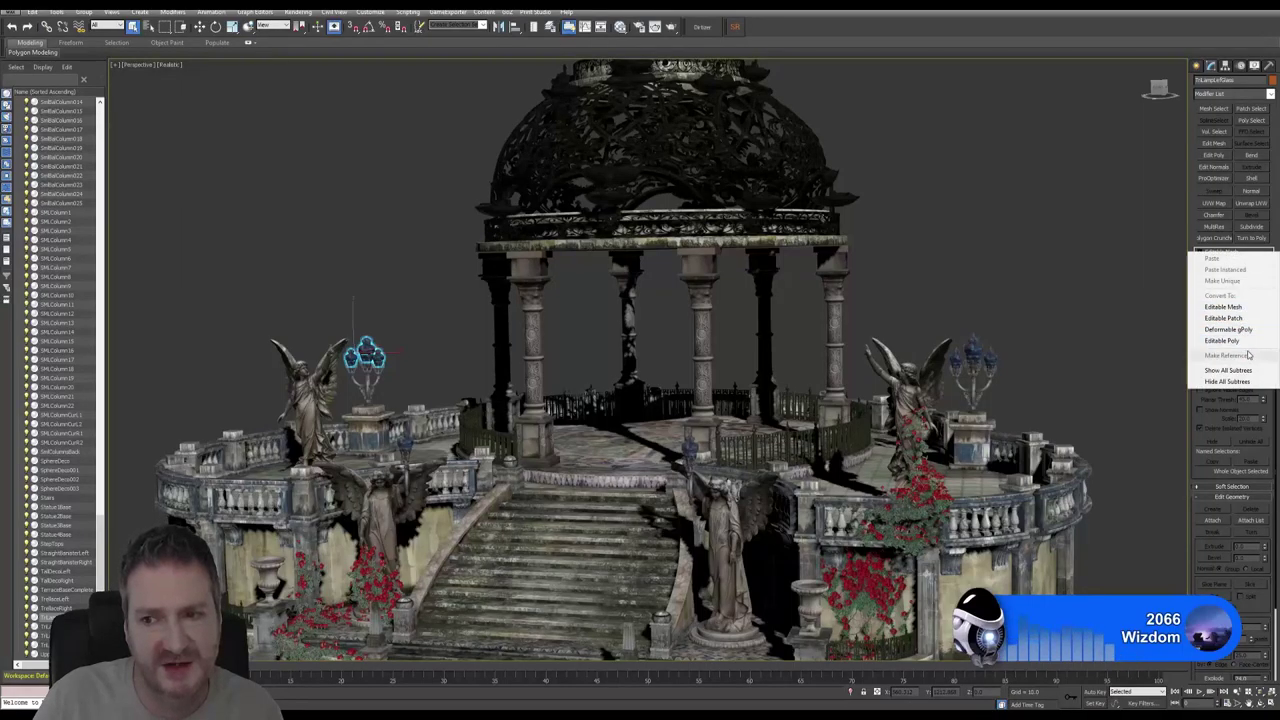
click(1232, 338)
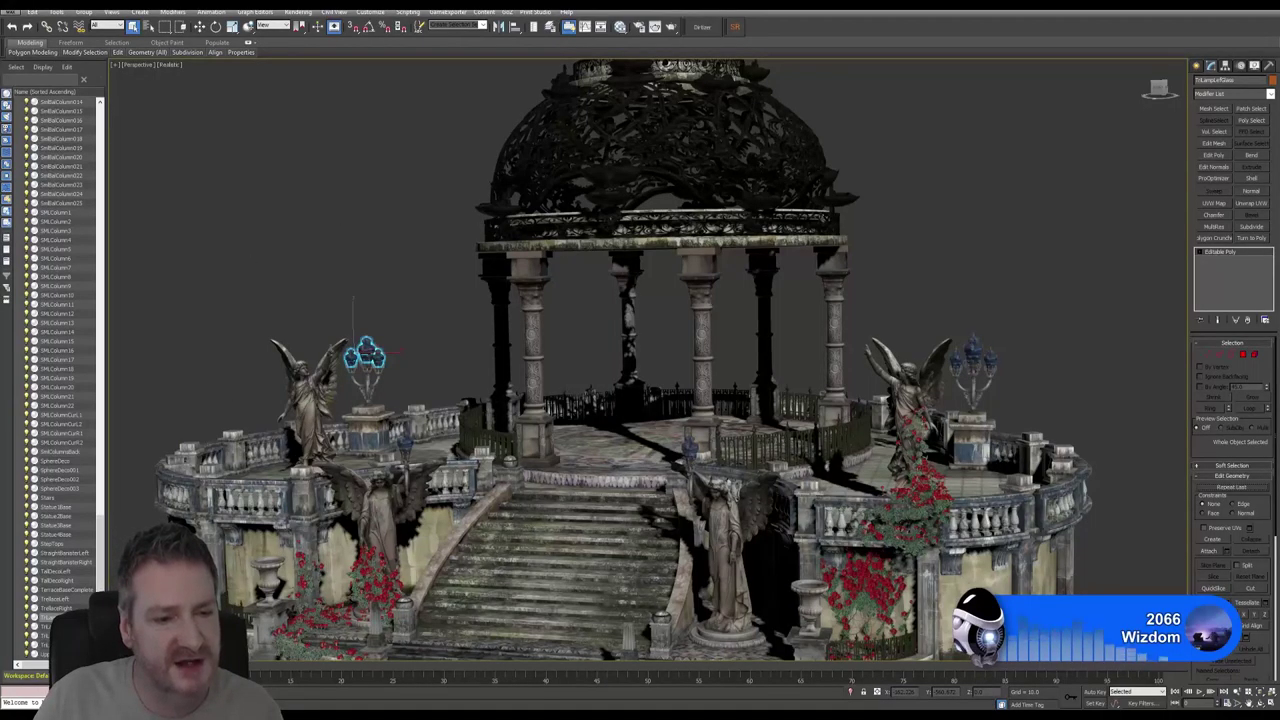
Convert the right lamp head, TriLampRightGlass, from Editable Mesh to Editable Poly.
click(365, 370)
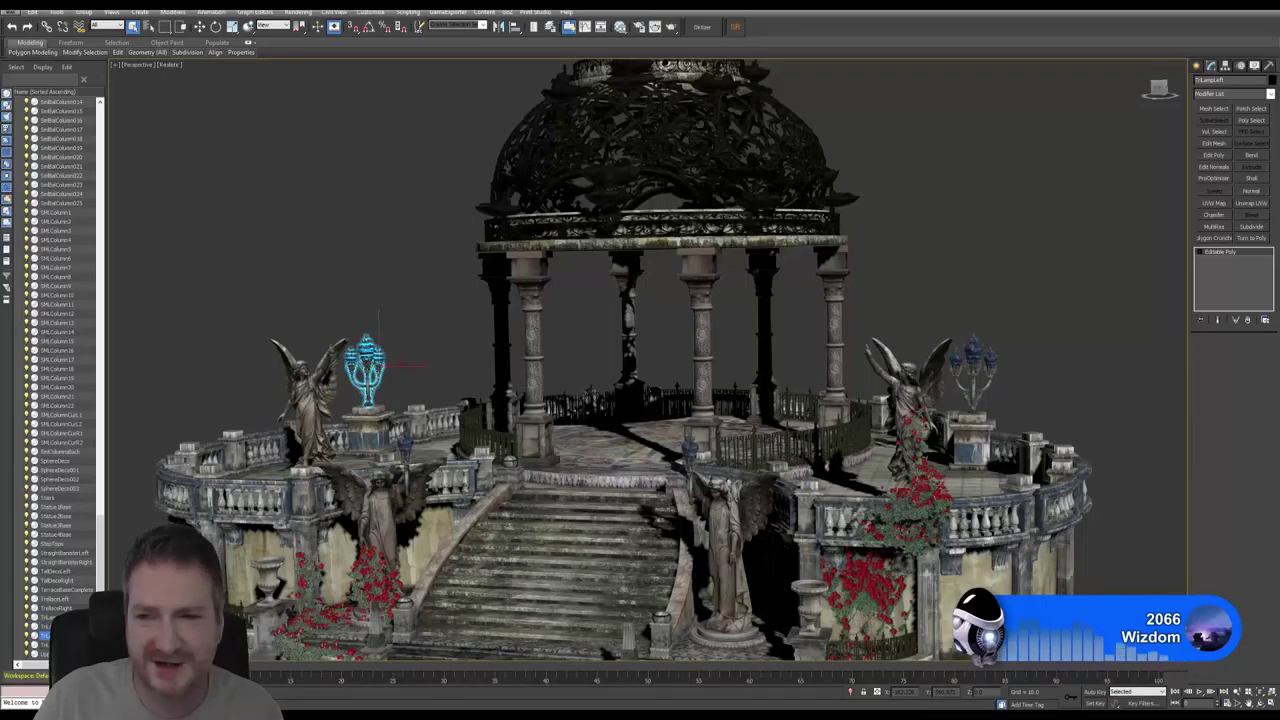
click(973, 370)
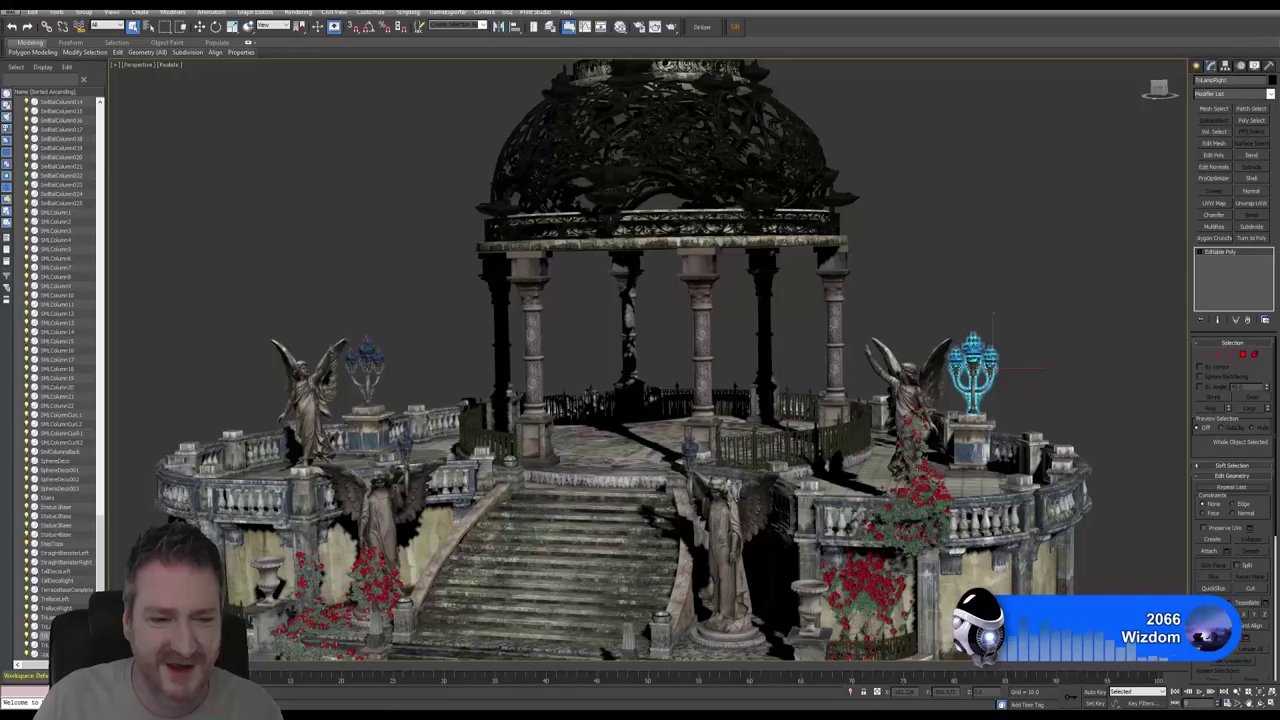
click(973, 355)
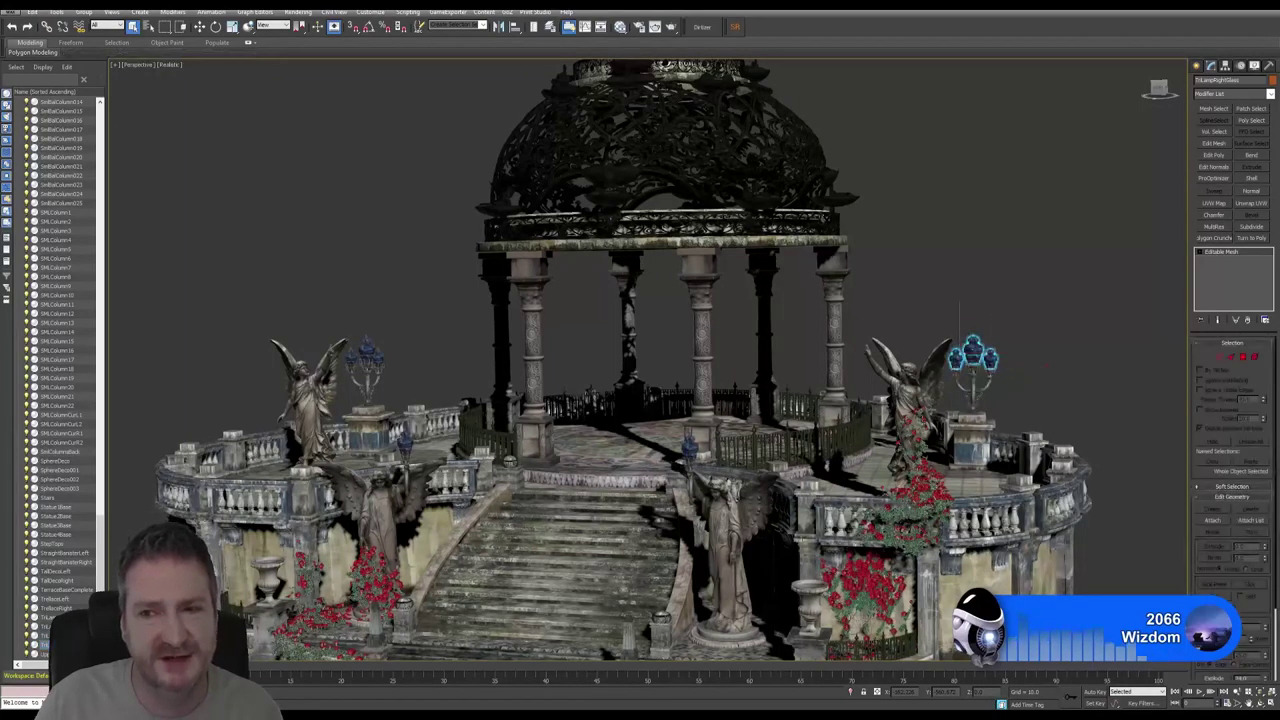
right_click(1224, 253)
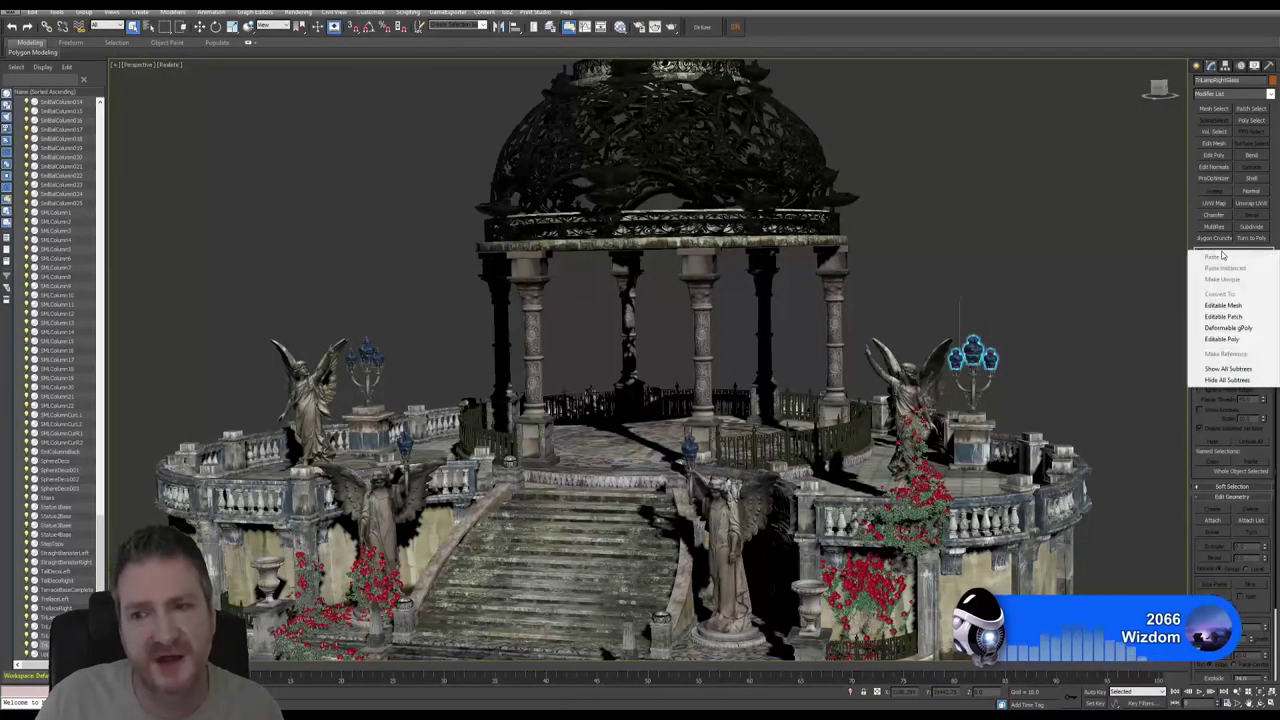
click(1228, 339)
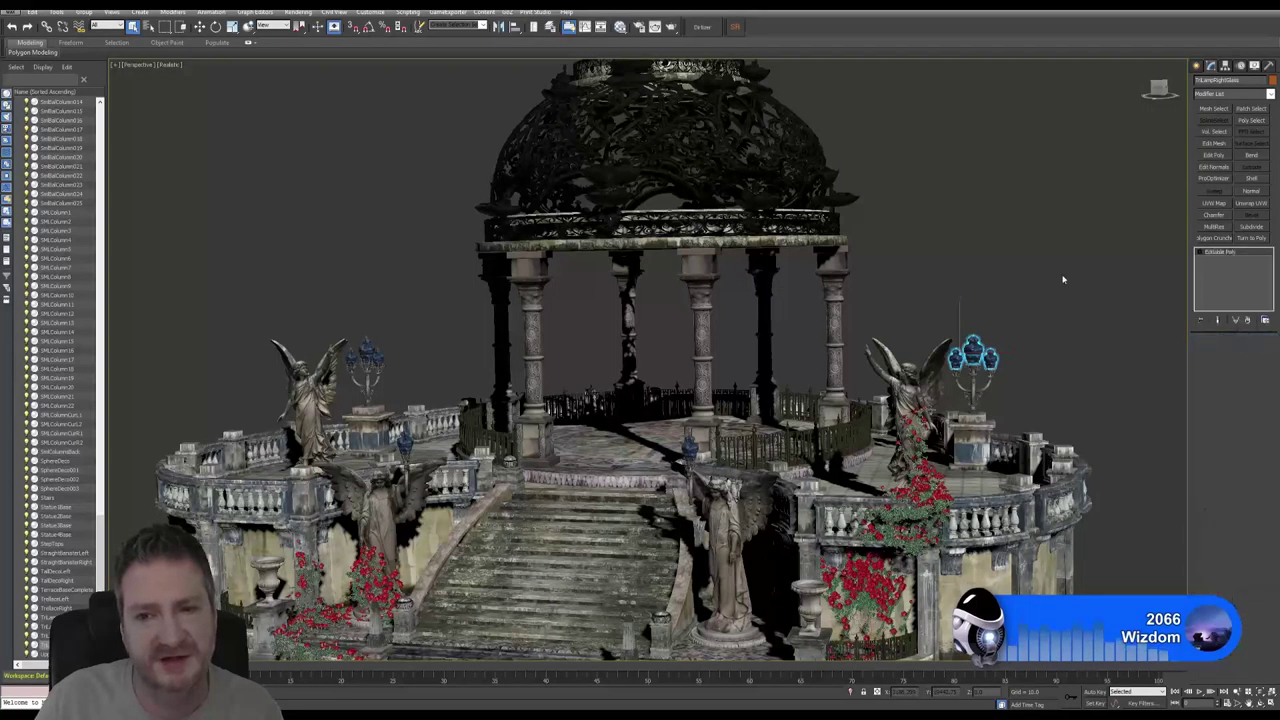
click(973, 355)
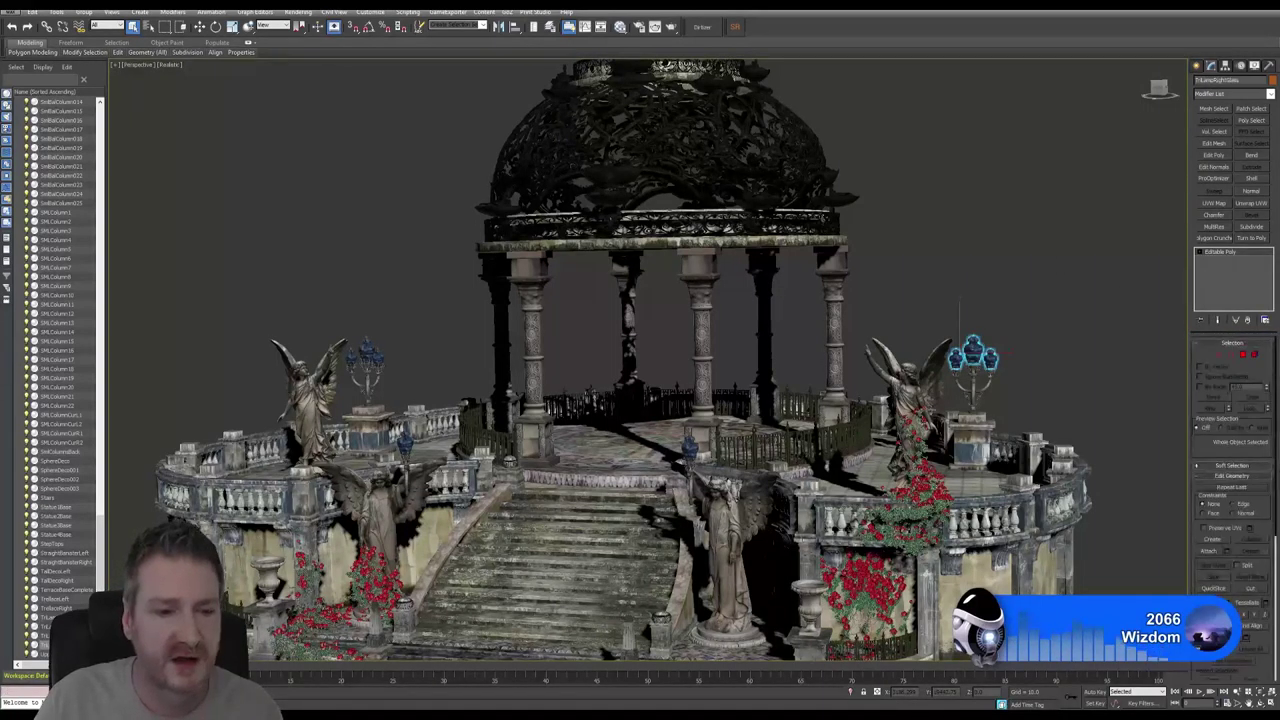
click(1000, 470)
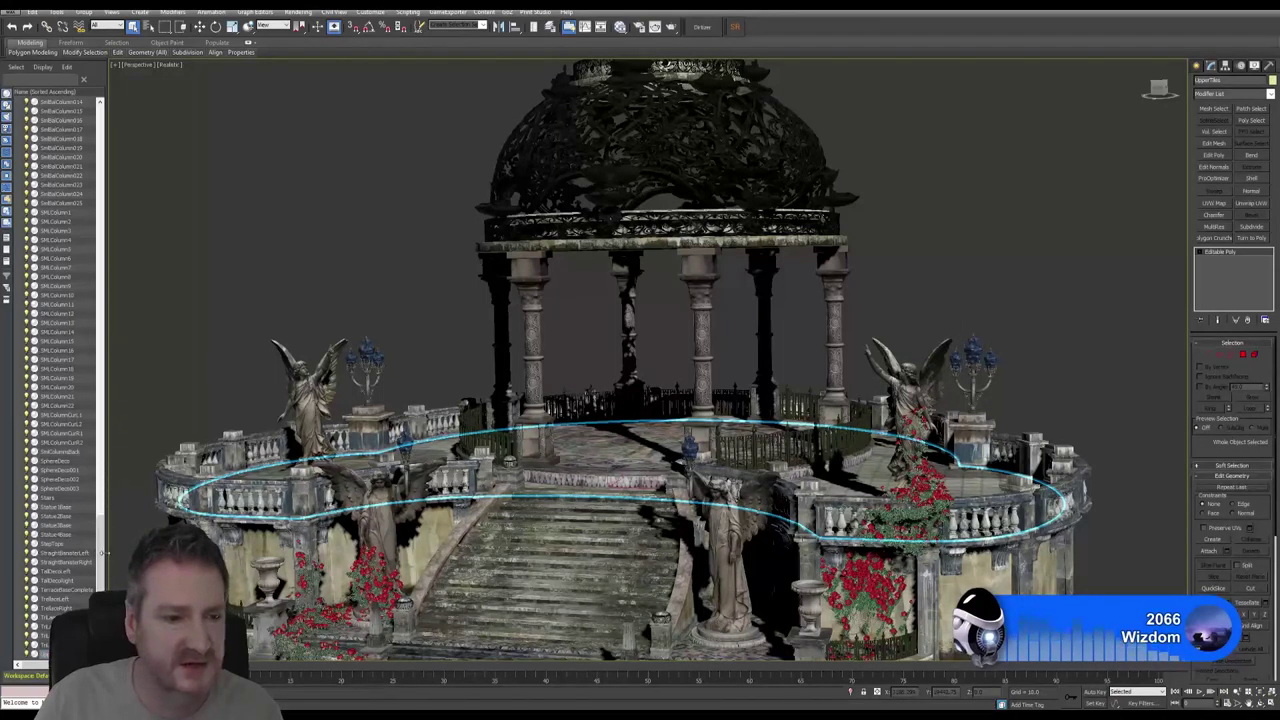
Deselect everything, zoom out and orbit to view the whole gazebo, then open the application menu.
drag(101, 560, 101, 240)
click(338, 162)
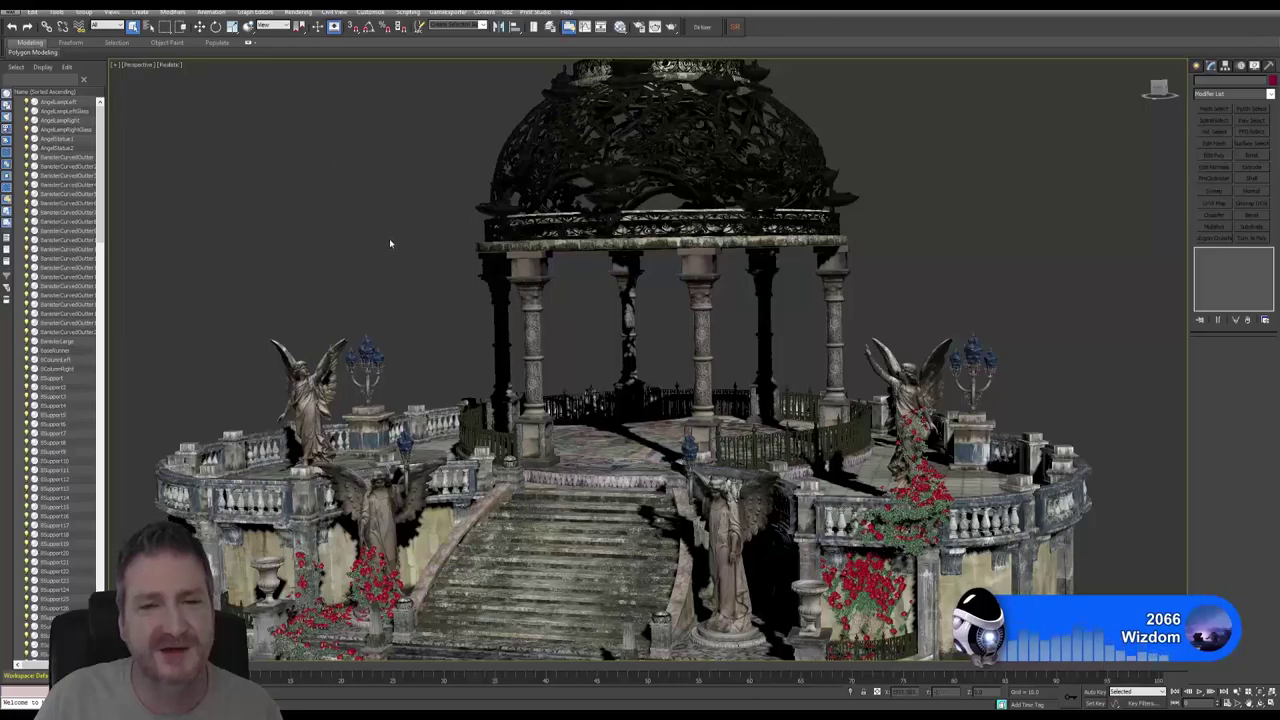
click(1236, 692)
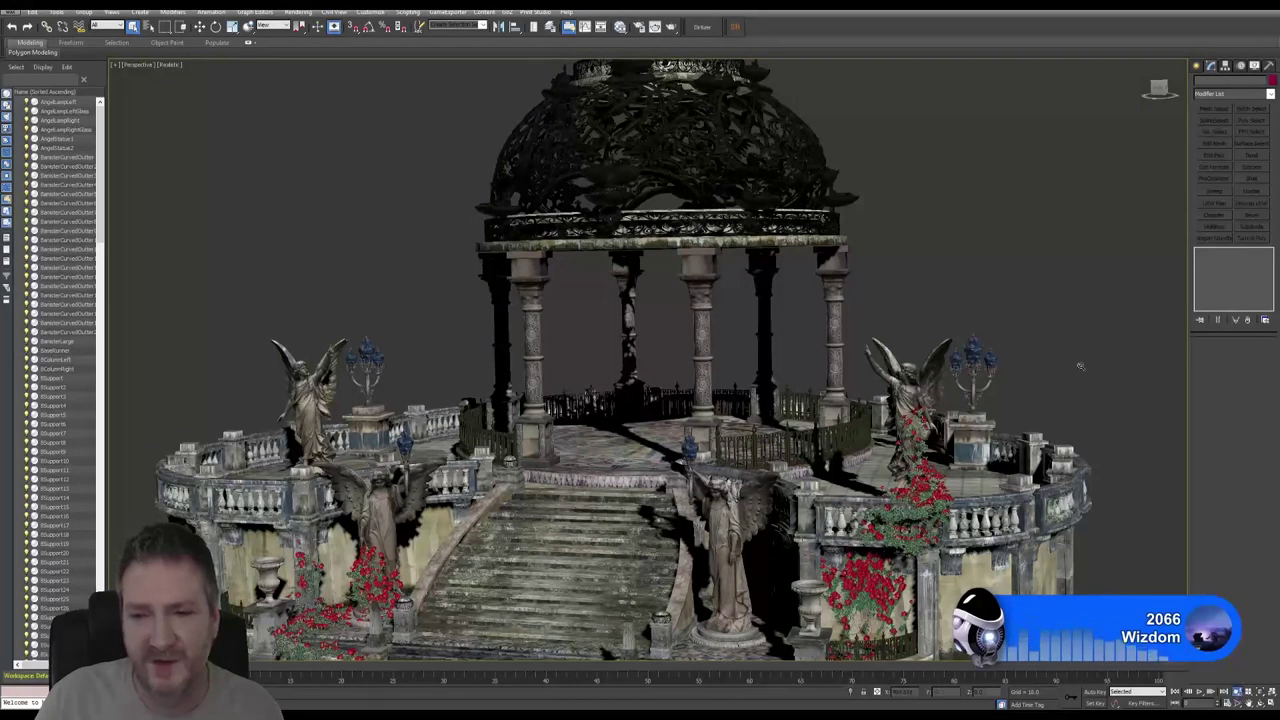
scroll(1062, 362, down, 3)
alt+middle_drag(1062, 362, 1010, 358)
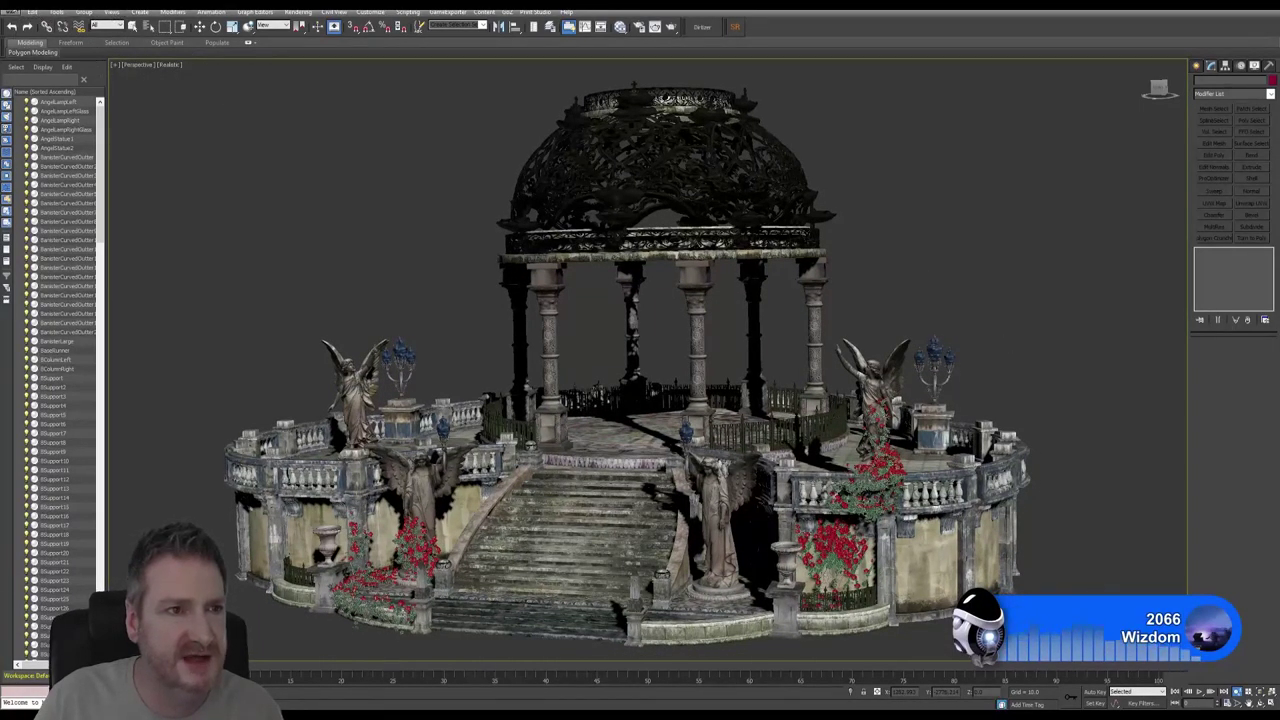
click(10, 6)
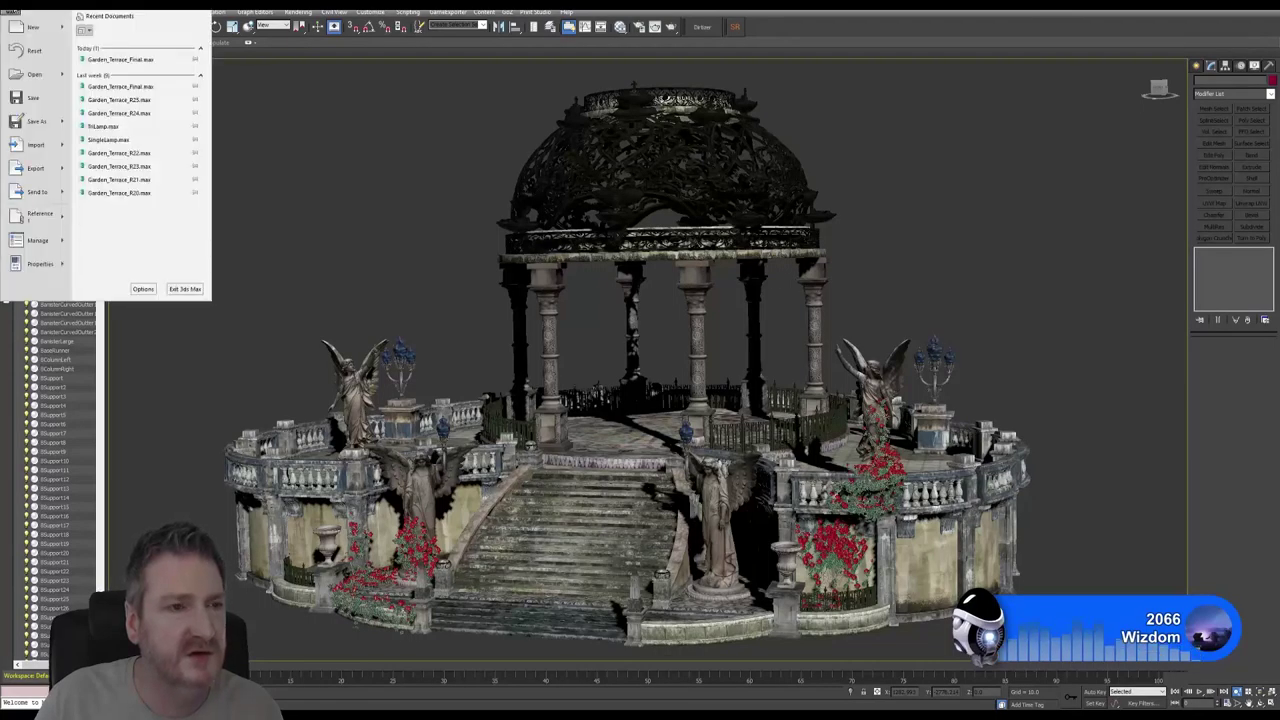
Save the gazebo scene file and return to the Select Object tool.
click(32, 101)
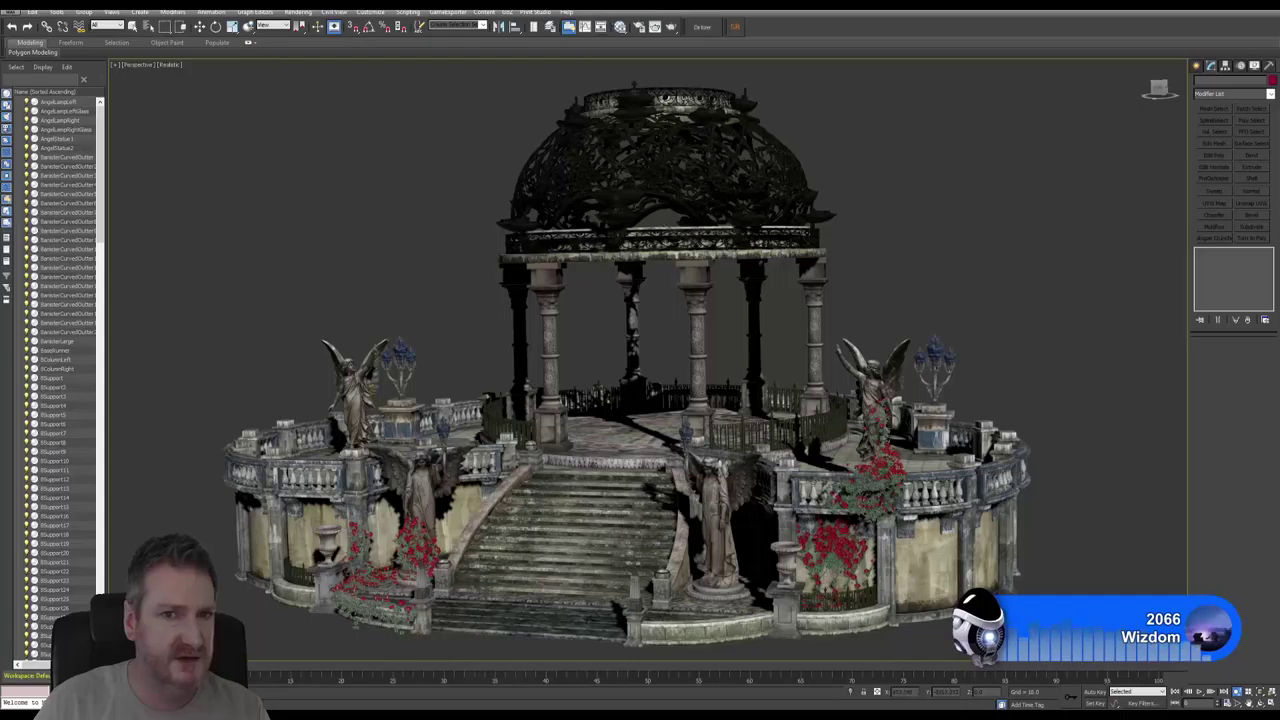
click(133, 27)
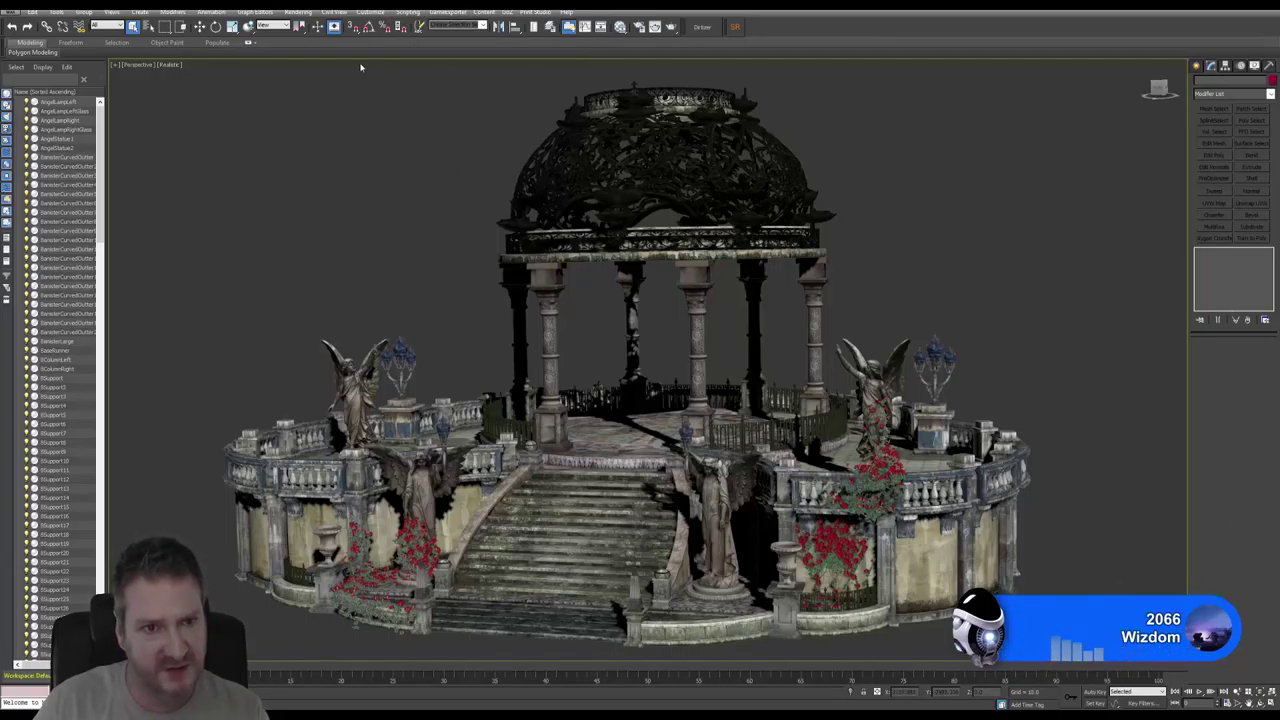
Open Preference Settings from the Customize menu.
click(380, 12)
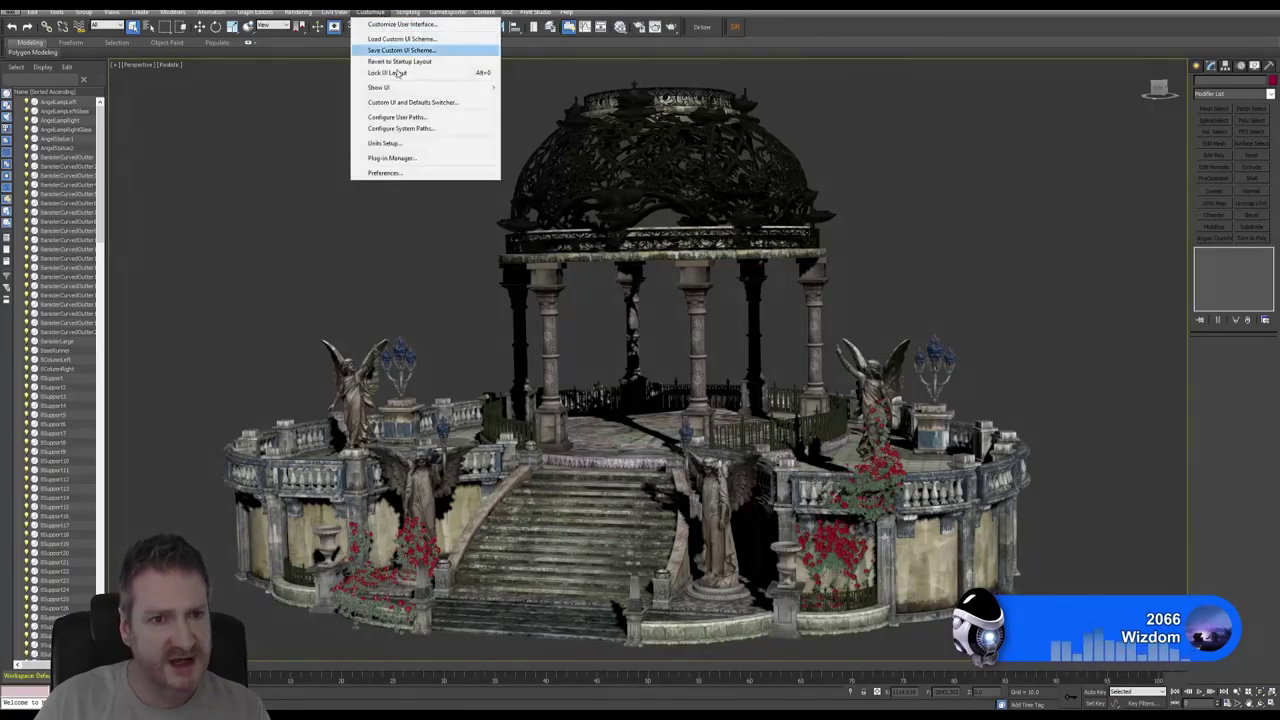
click(406, 172)
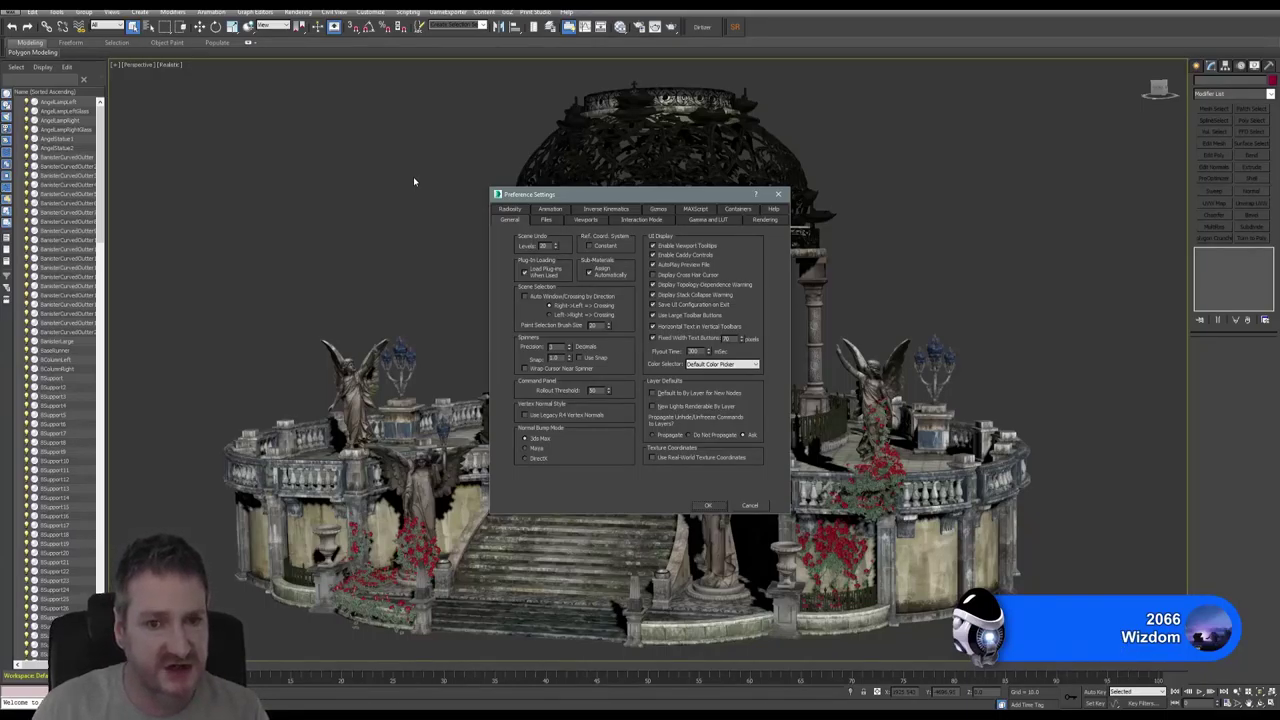
Review the Files tab's Auto Backup settings, then cancel without changes.
click(545, 220)
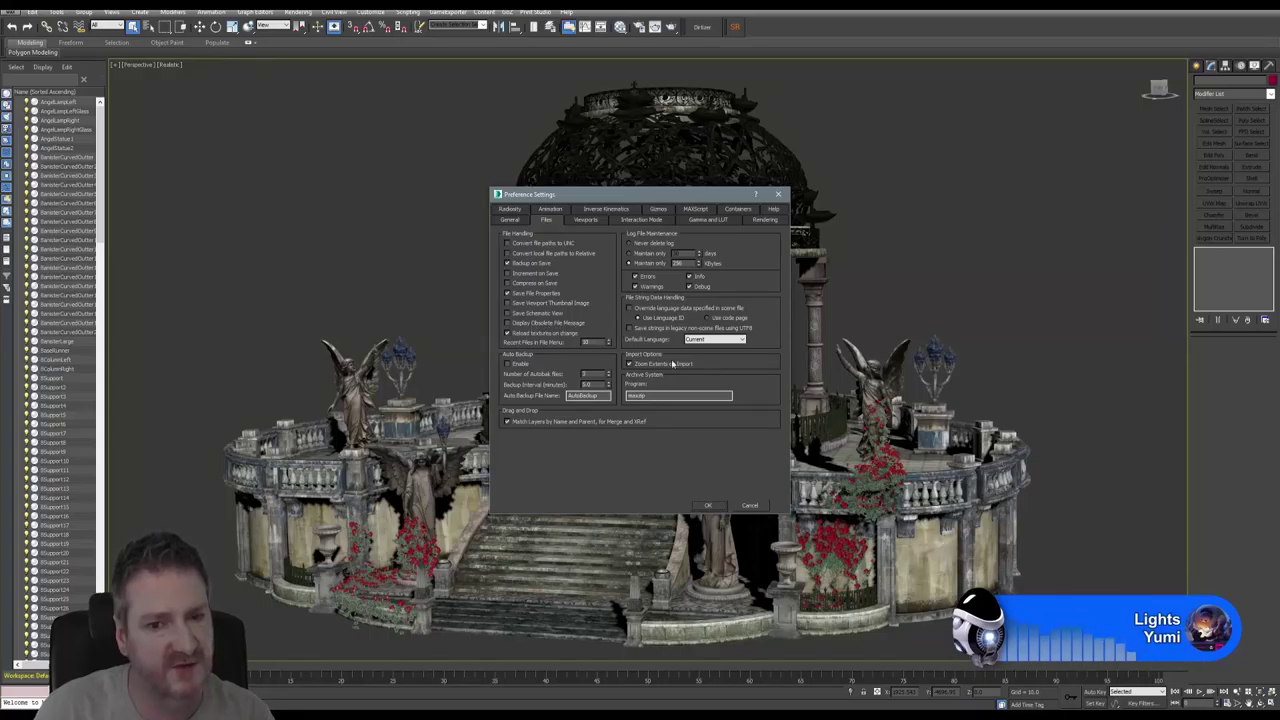
click(757, 508)
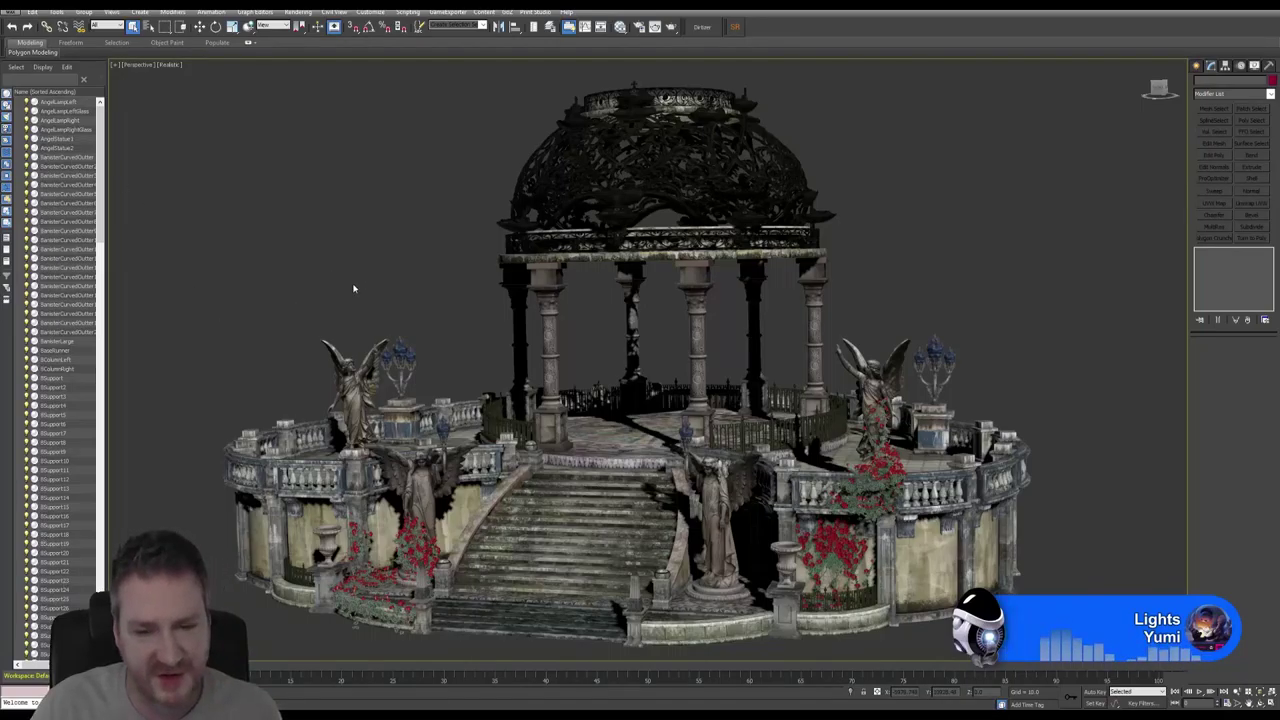
Select the ring cap on top of the dome as the base Editable Poly.
click(682, 112)
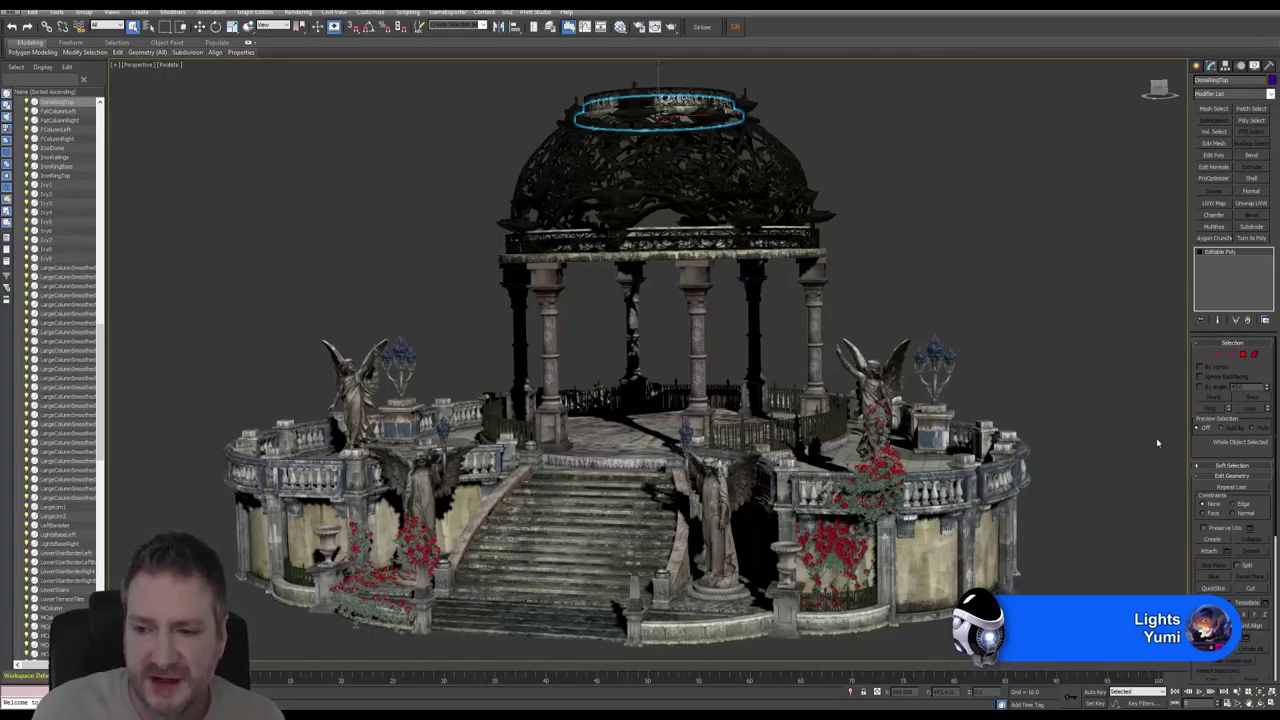
Attach the dome and the dome-top pieces to the ring cap, matching material IDs.
click(1209, 551)
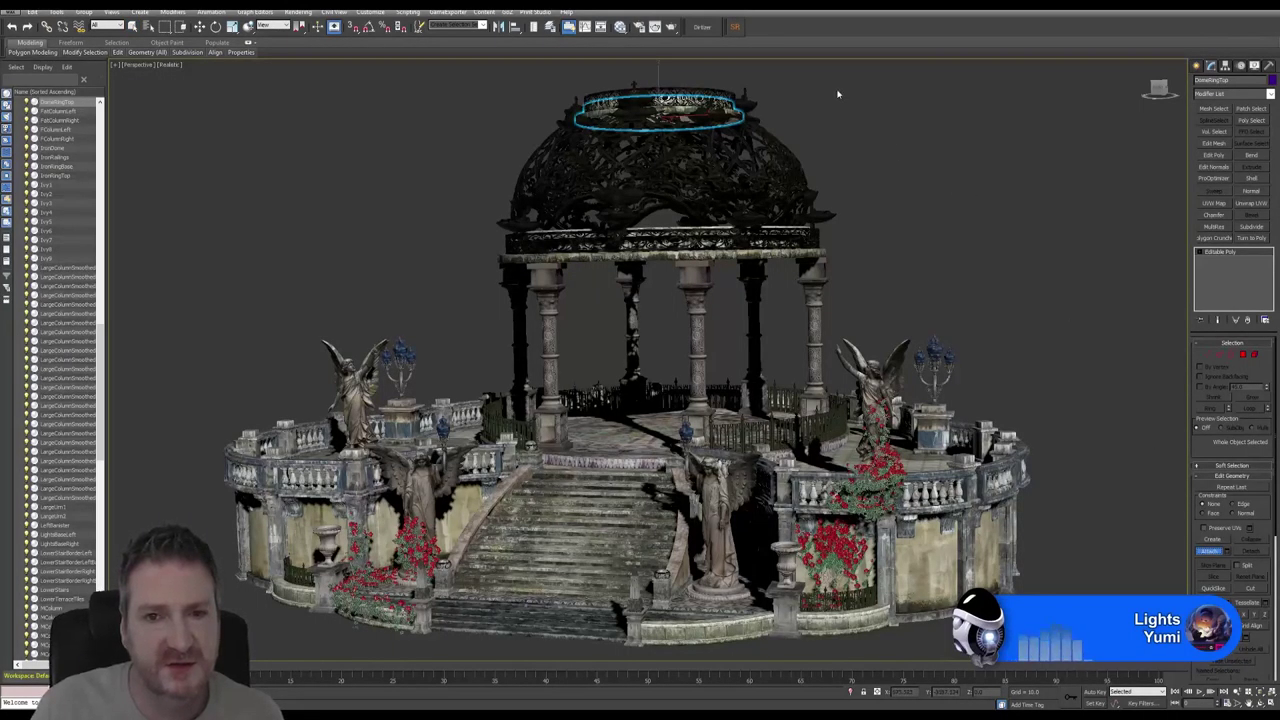
click(704, 96)
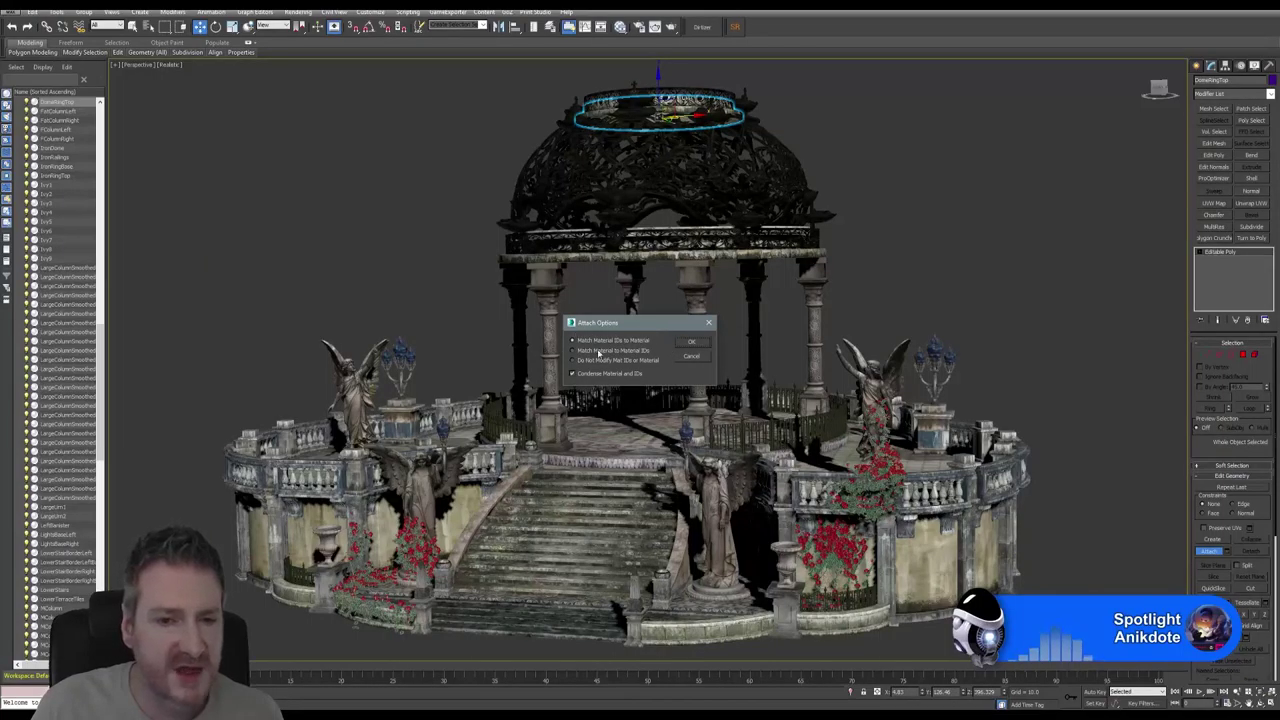
click(691, 341)
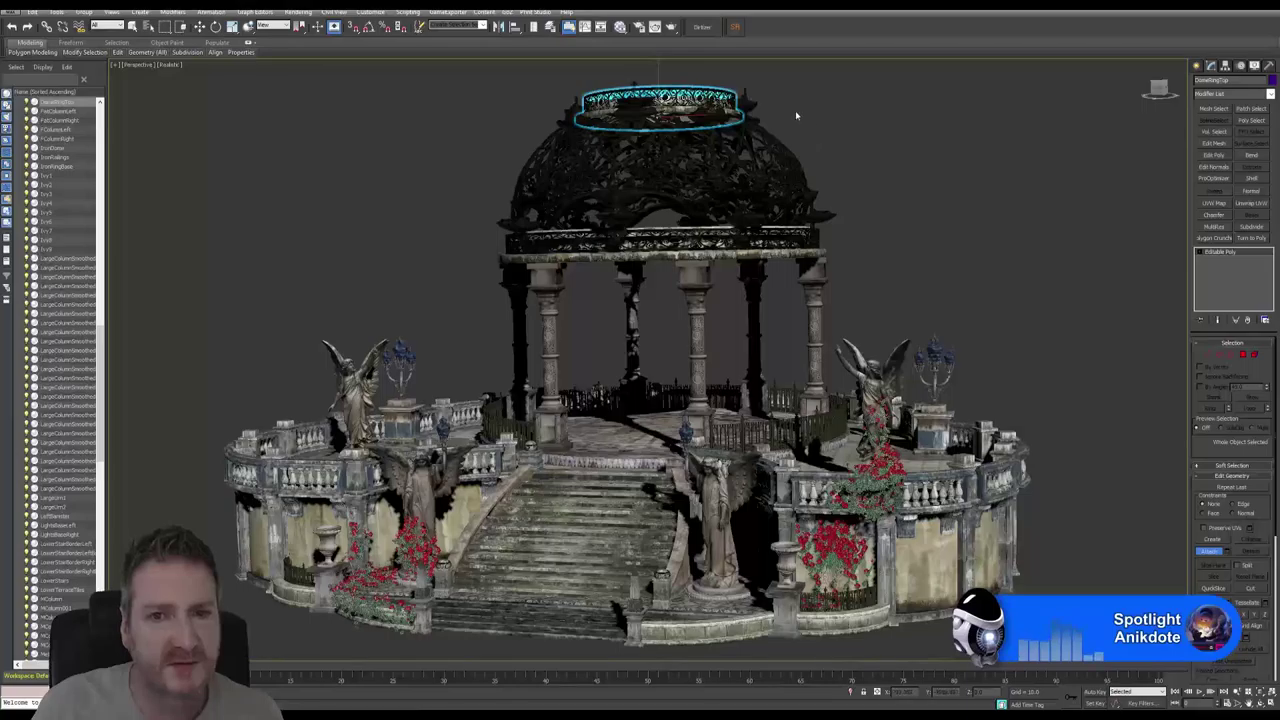
click(680, 116)
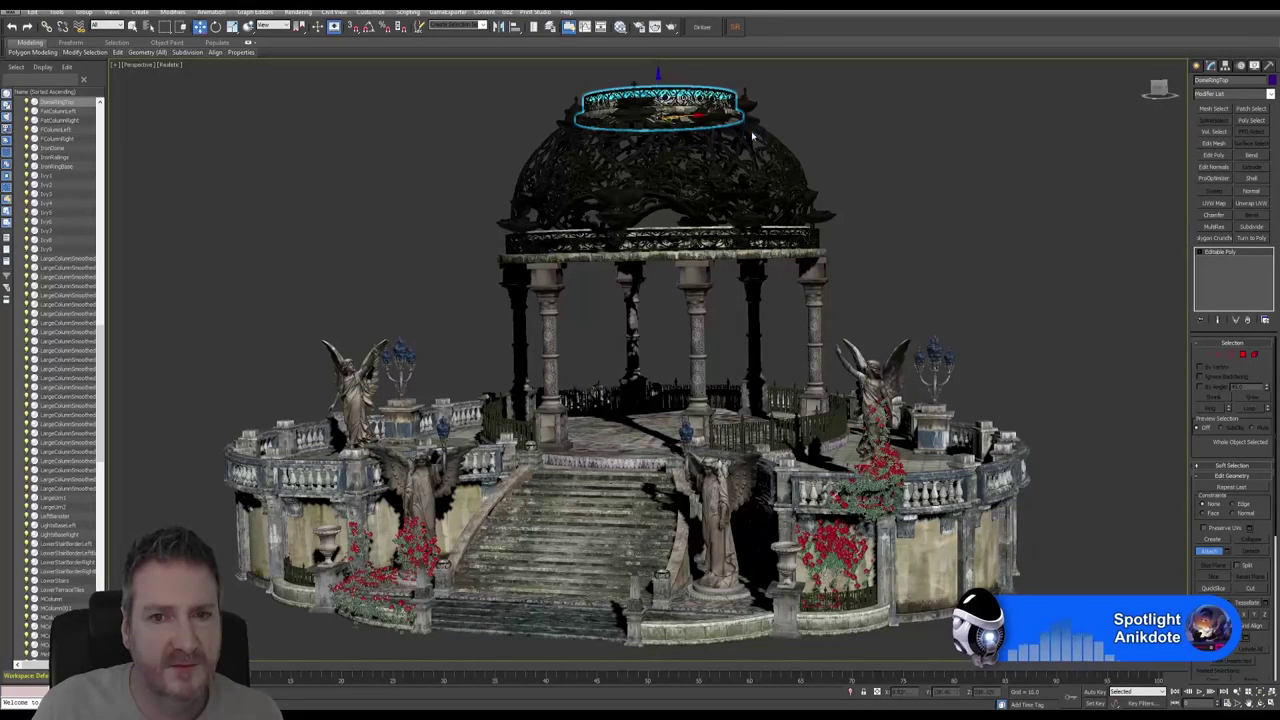
click(694, 342)
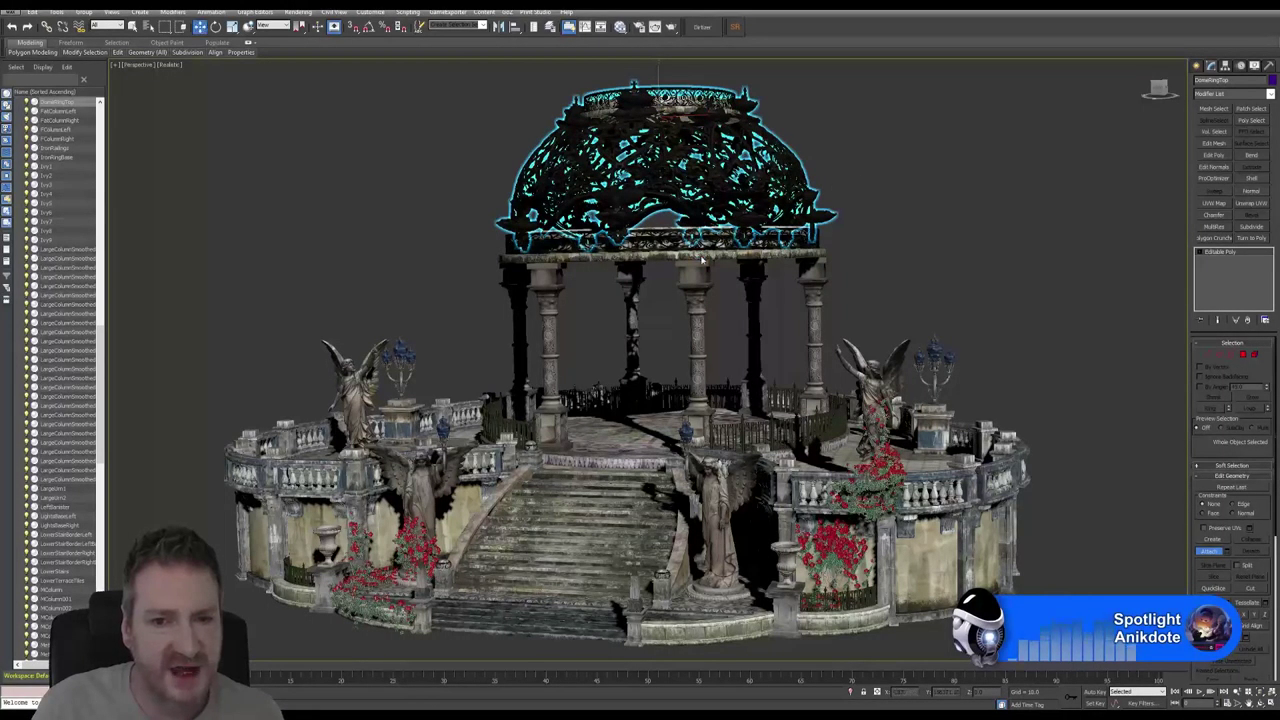
click(690, 116)
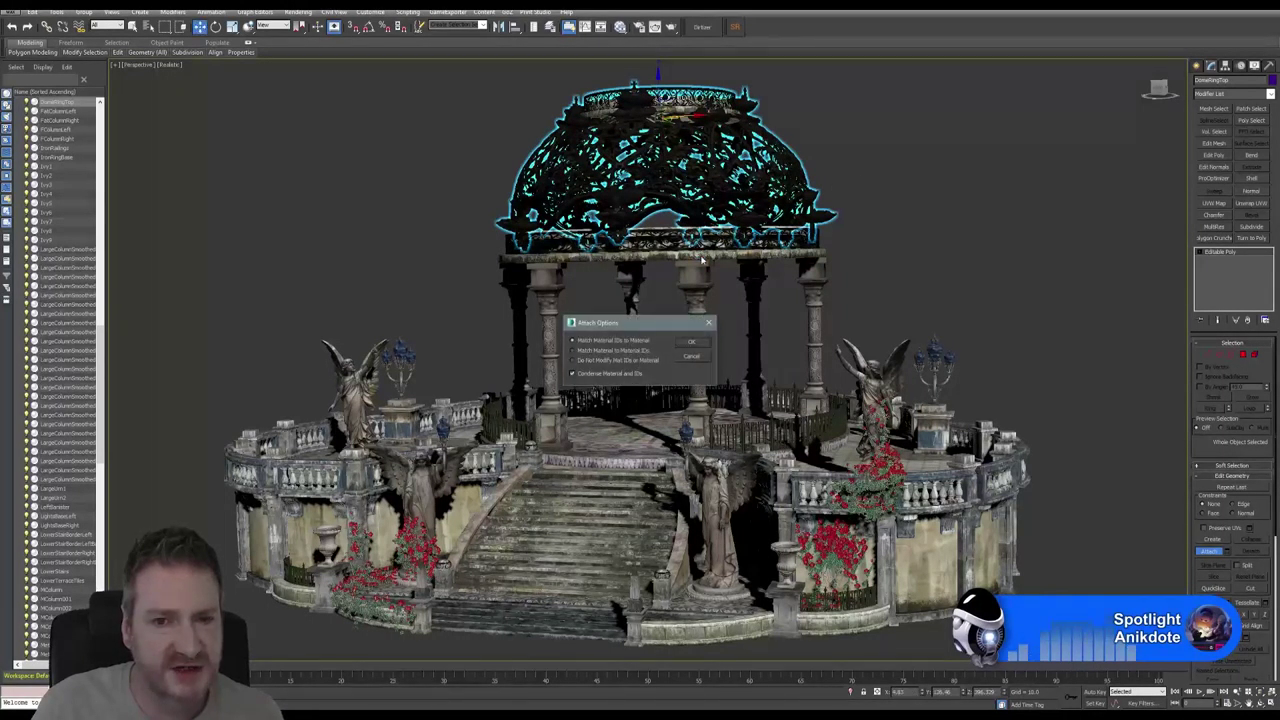
click(700, 346)
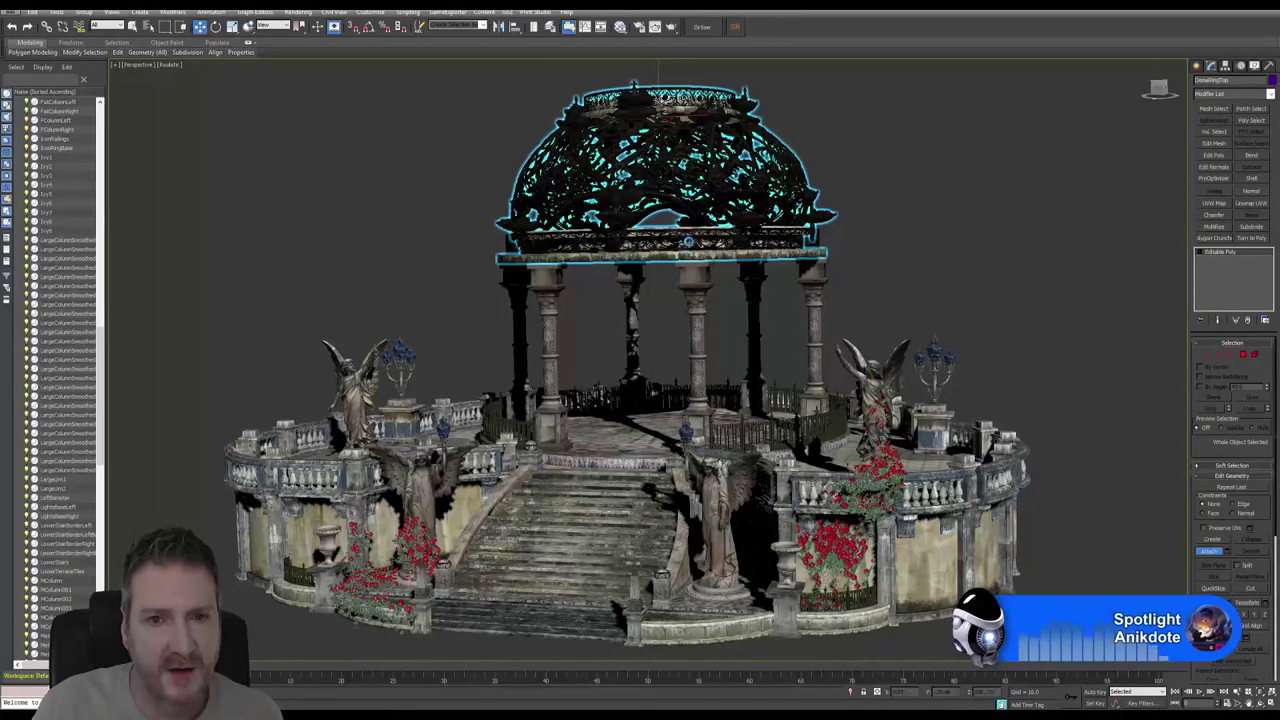
click(690, 116)
click(694, 343)
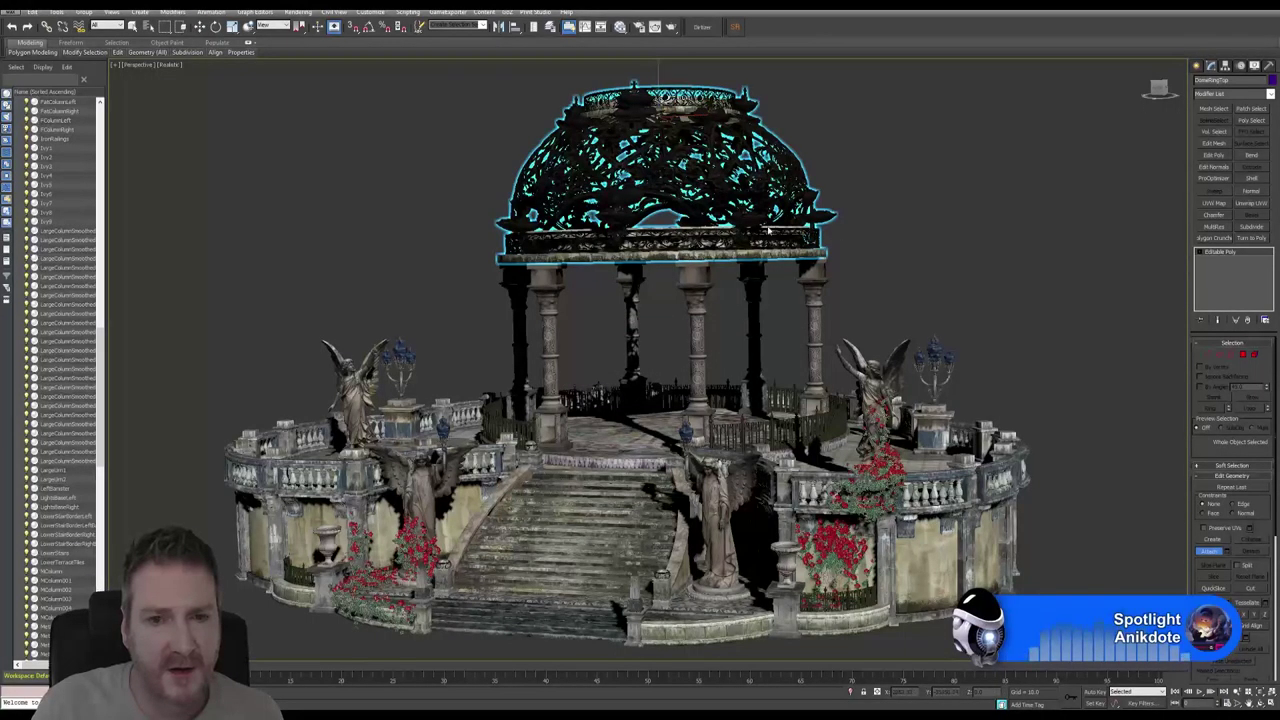
click(517, 272)
click(699, 345)
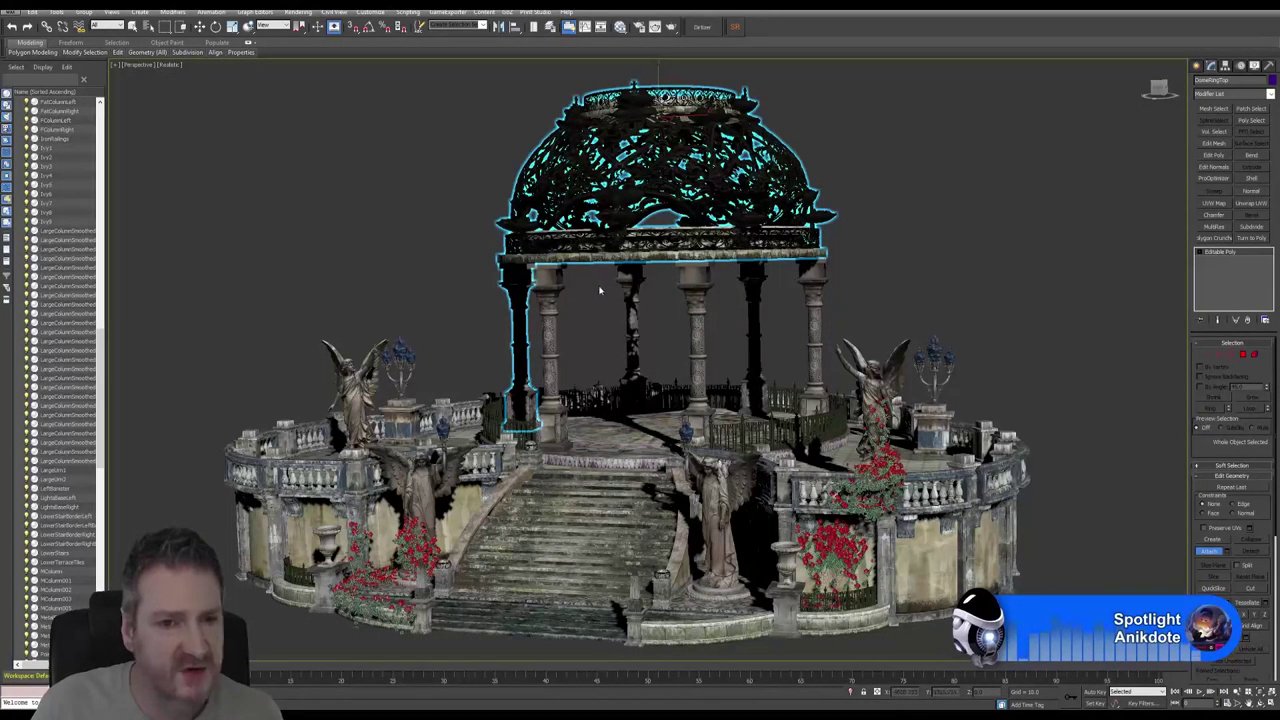
Attach the front-left, middle and rear columns to the dome object.
key(w)
click(555, 279)
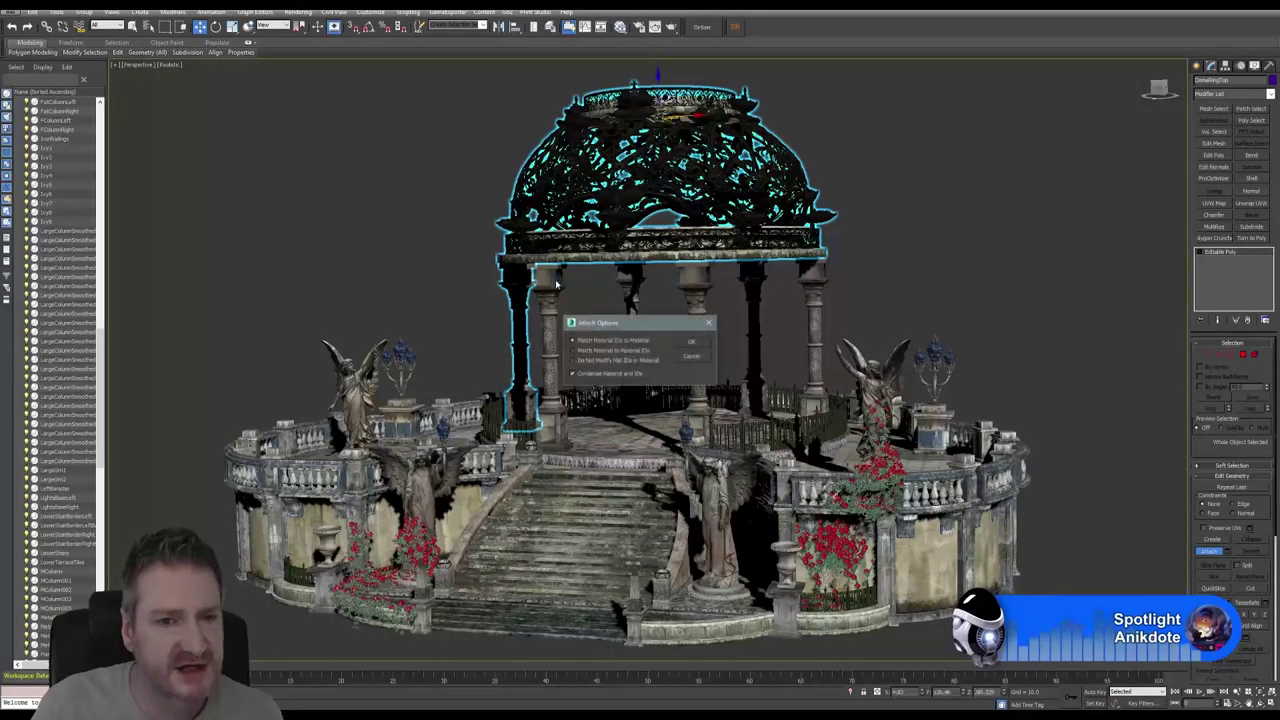
click(700, 347)
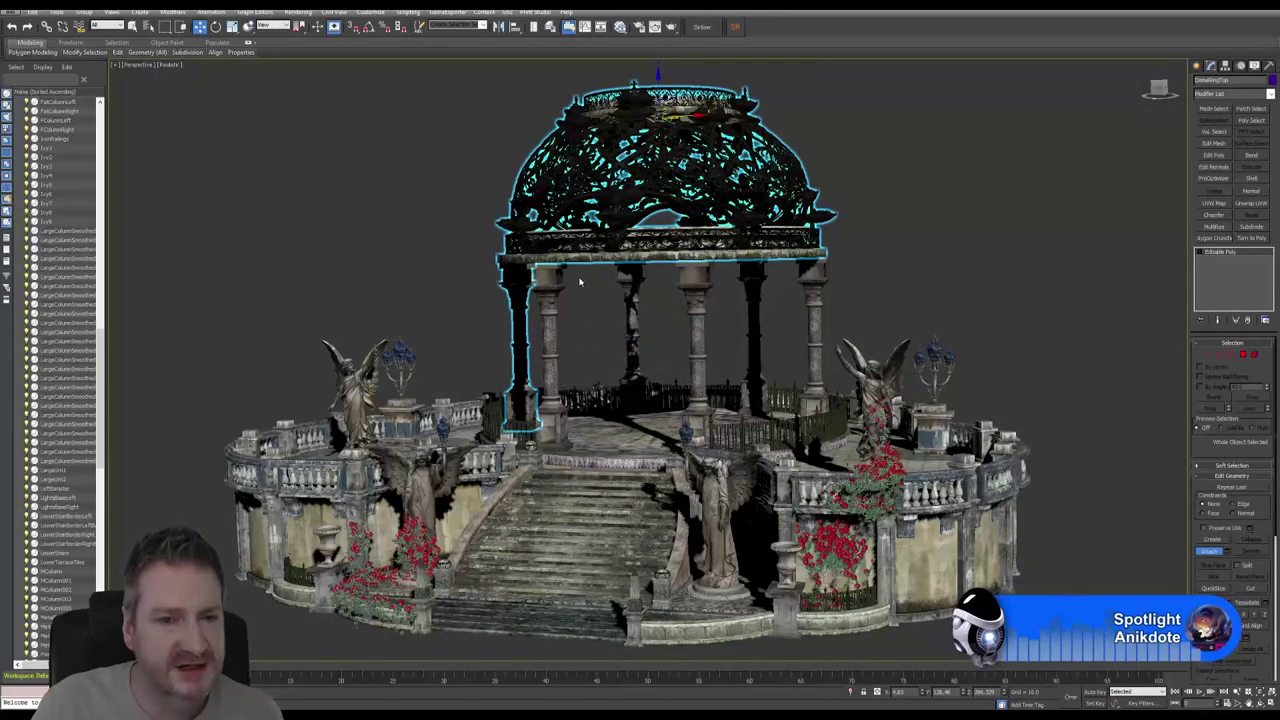
click(586, 331)
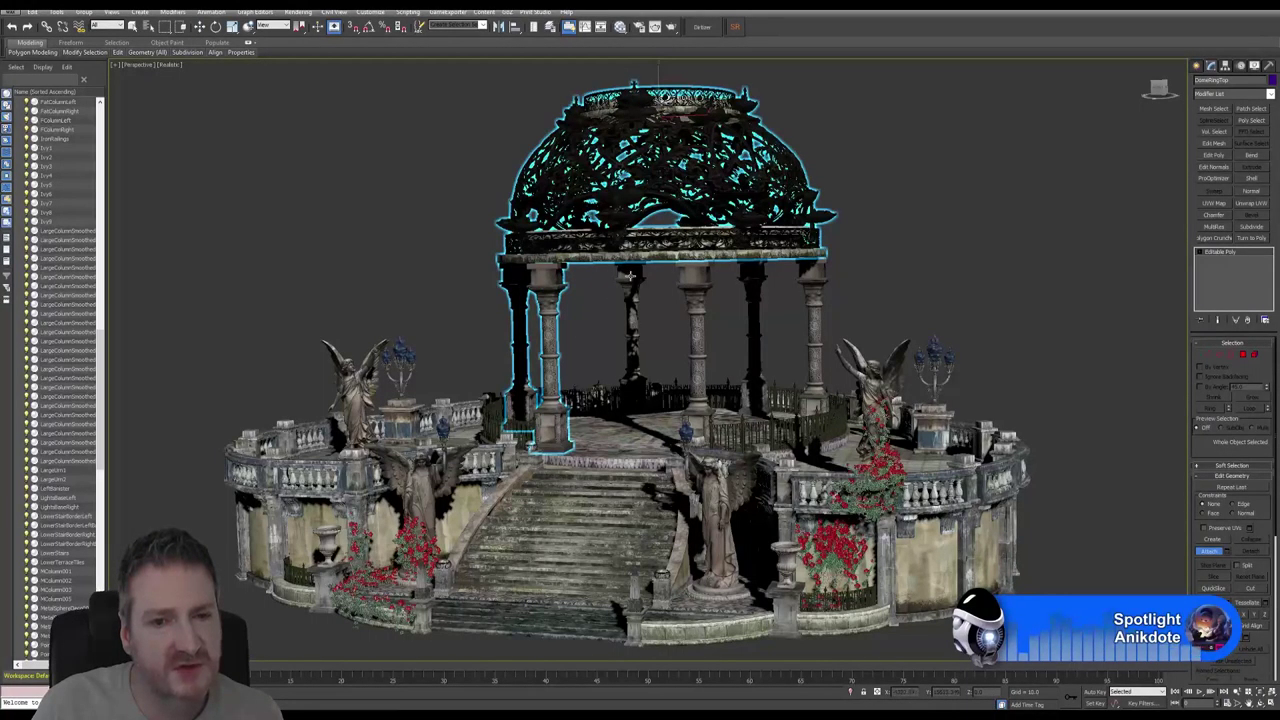
click(629, 276)
click(695, 343)
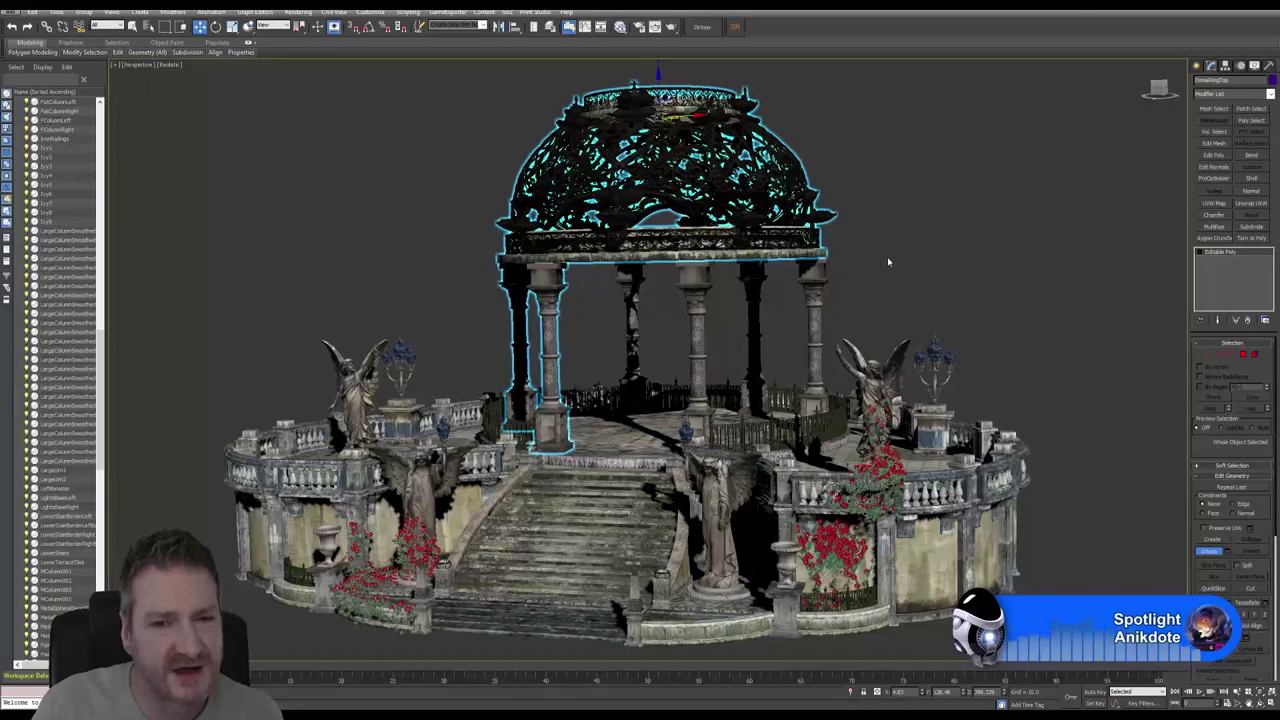
Attach the front, front-right, back-right and far-right columns, then turn Attach off.
click(687, 272)
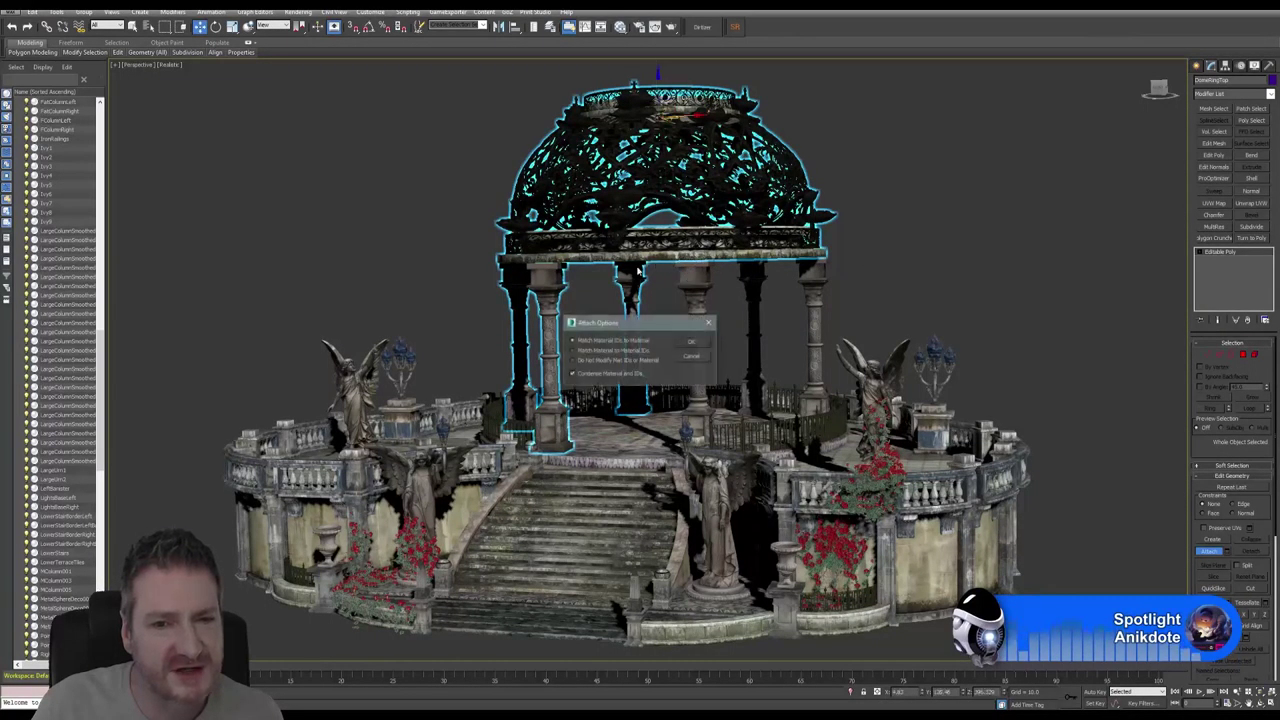
click(698, 350)
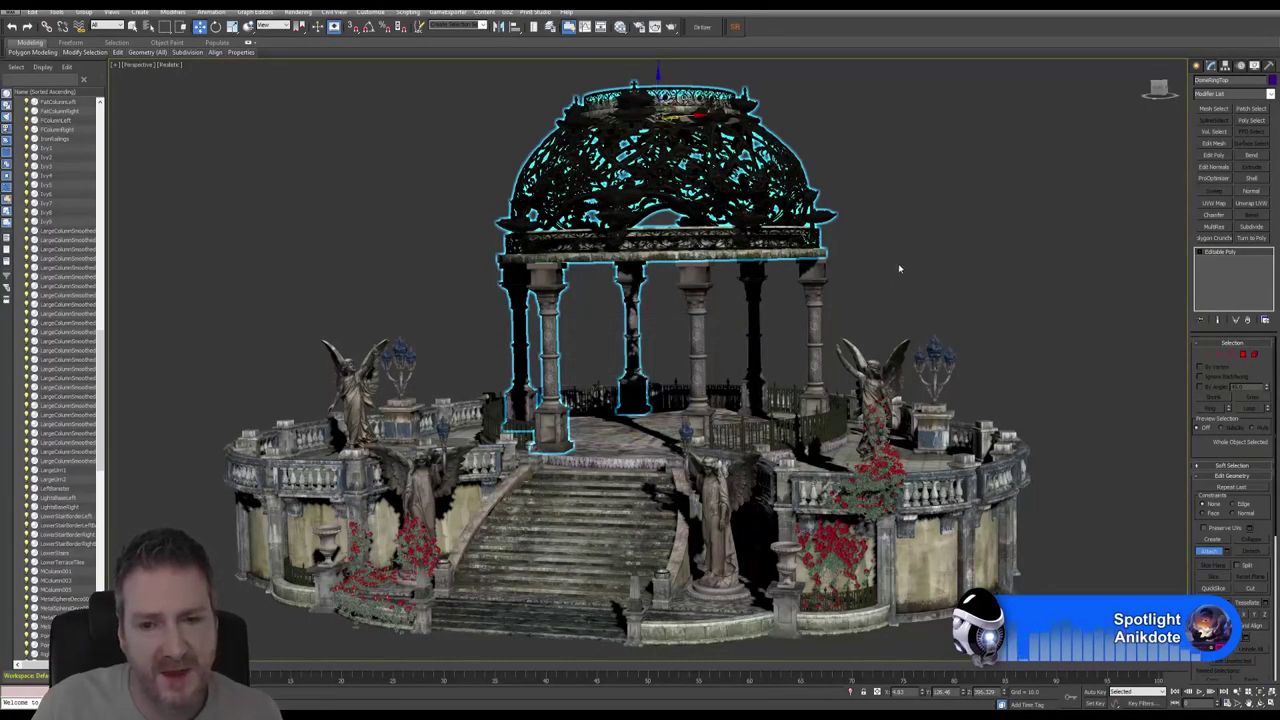
click(697, 310)
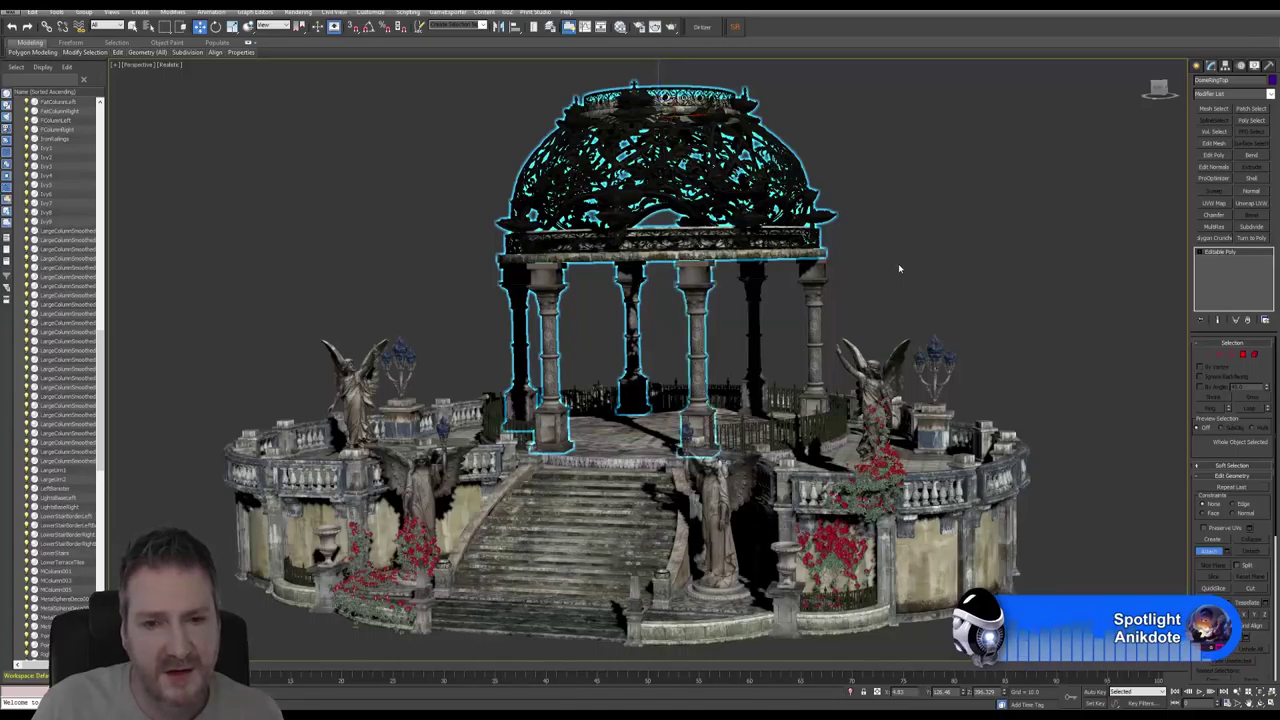
click(758, 279)
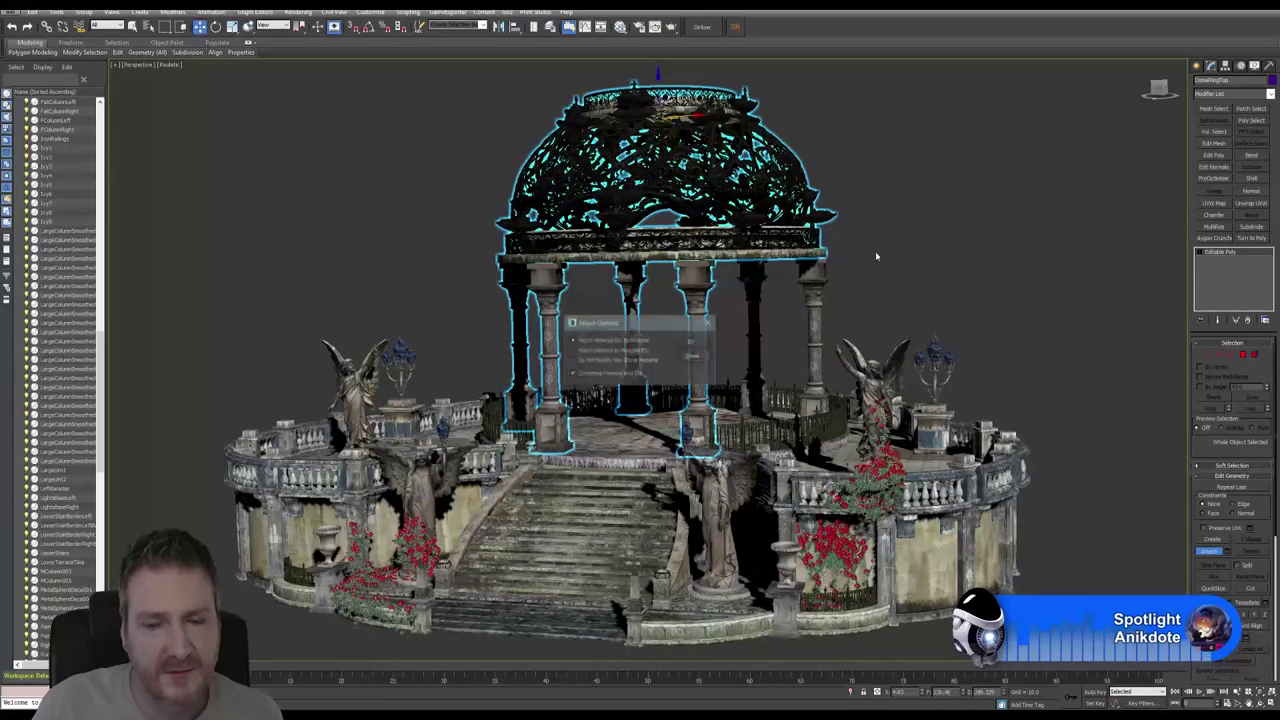
click(698, 346)
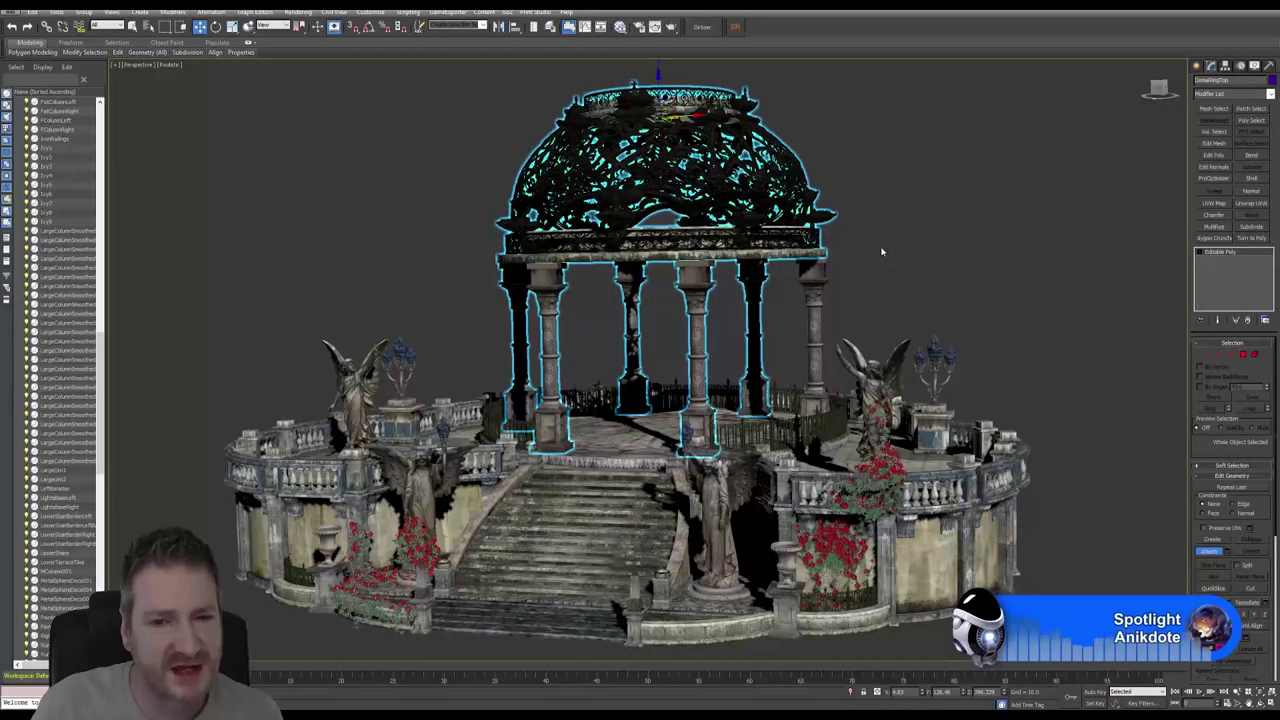
click(845, 288)
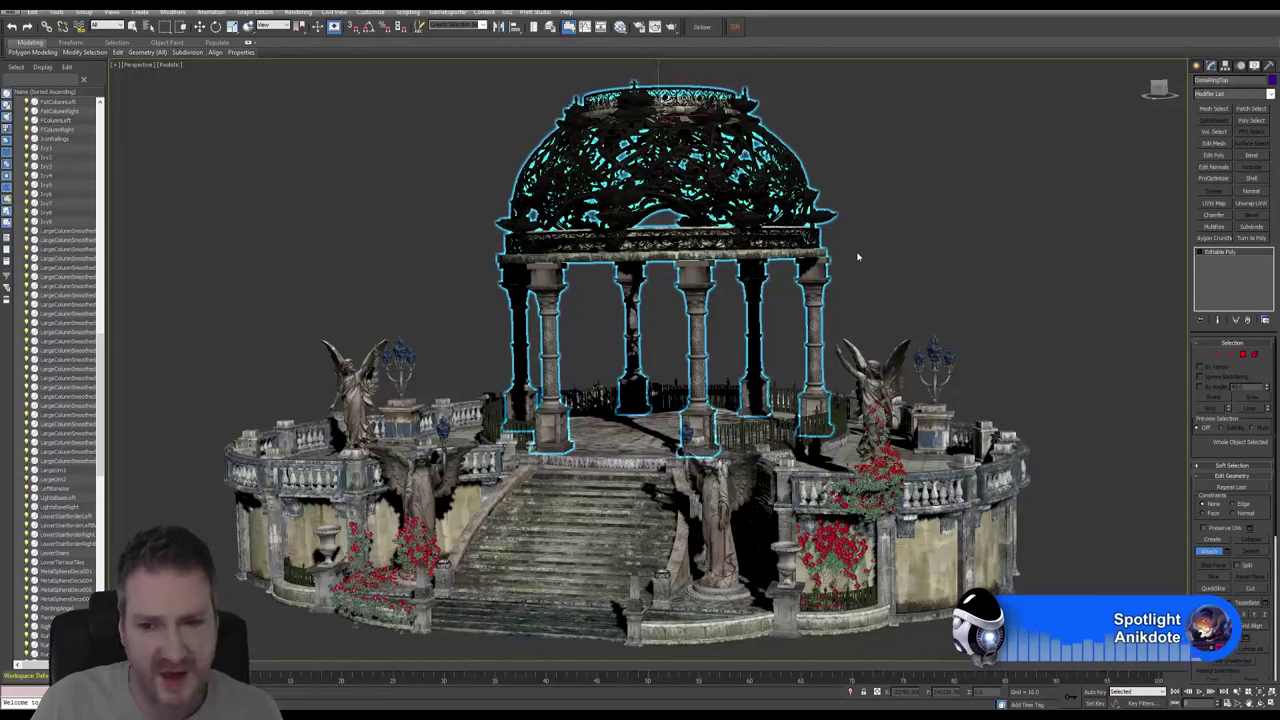
click(1209, 551)
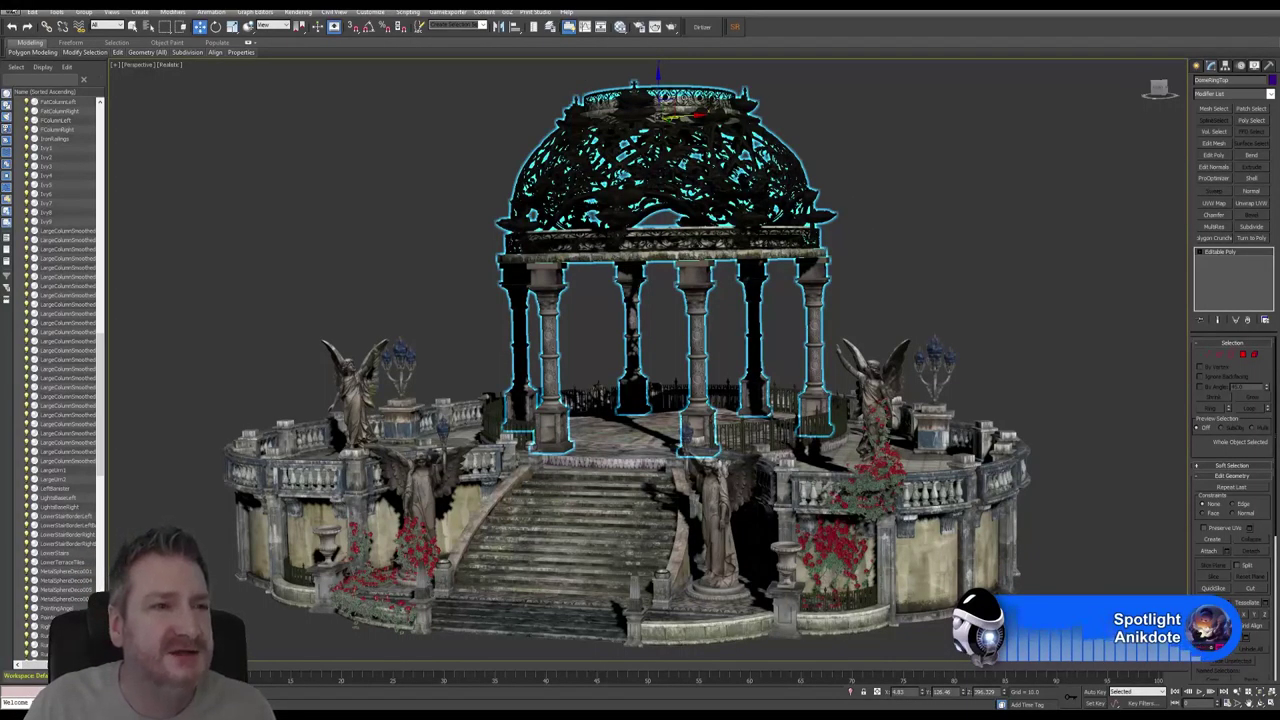
click(14, 10)
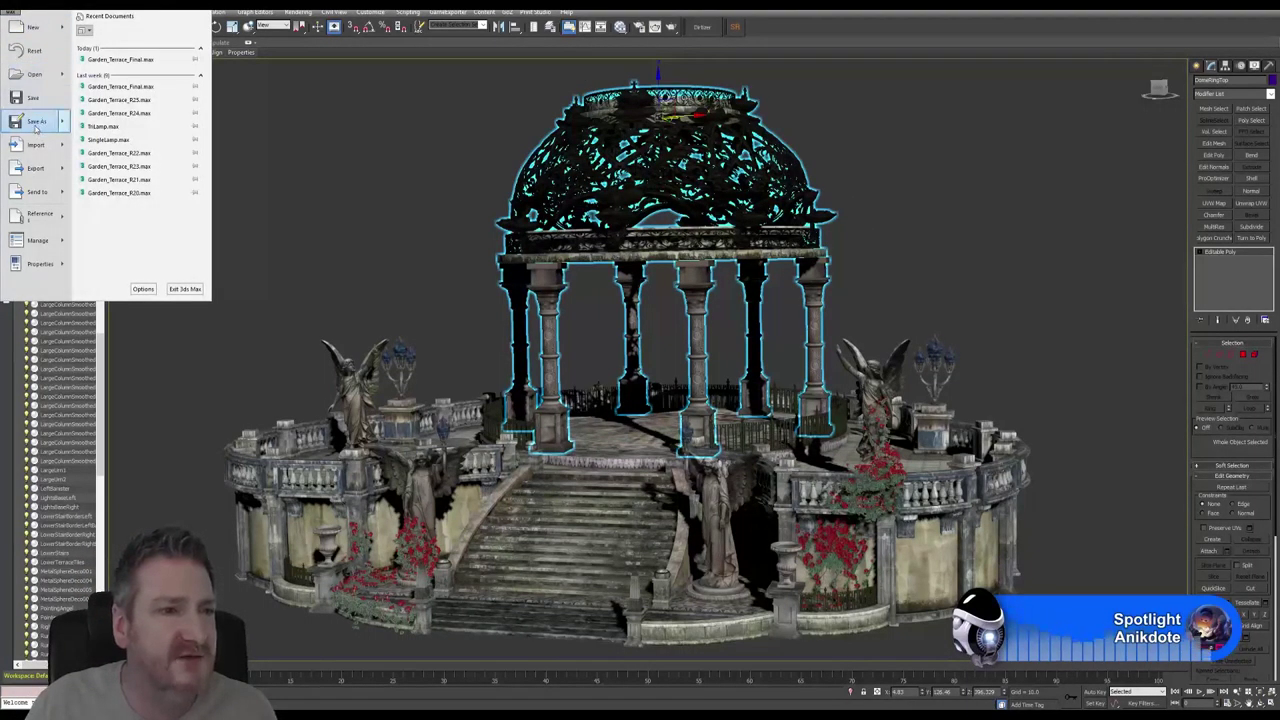
Save As Garden_Terrace_Final_Attached in the Garden Terrace Finals folder picked from History.
click(34, 124)
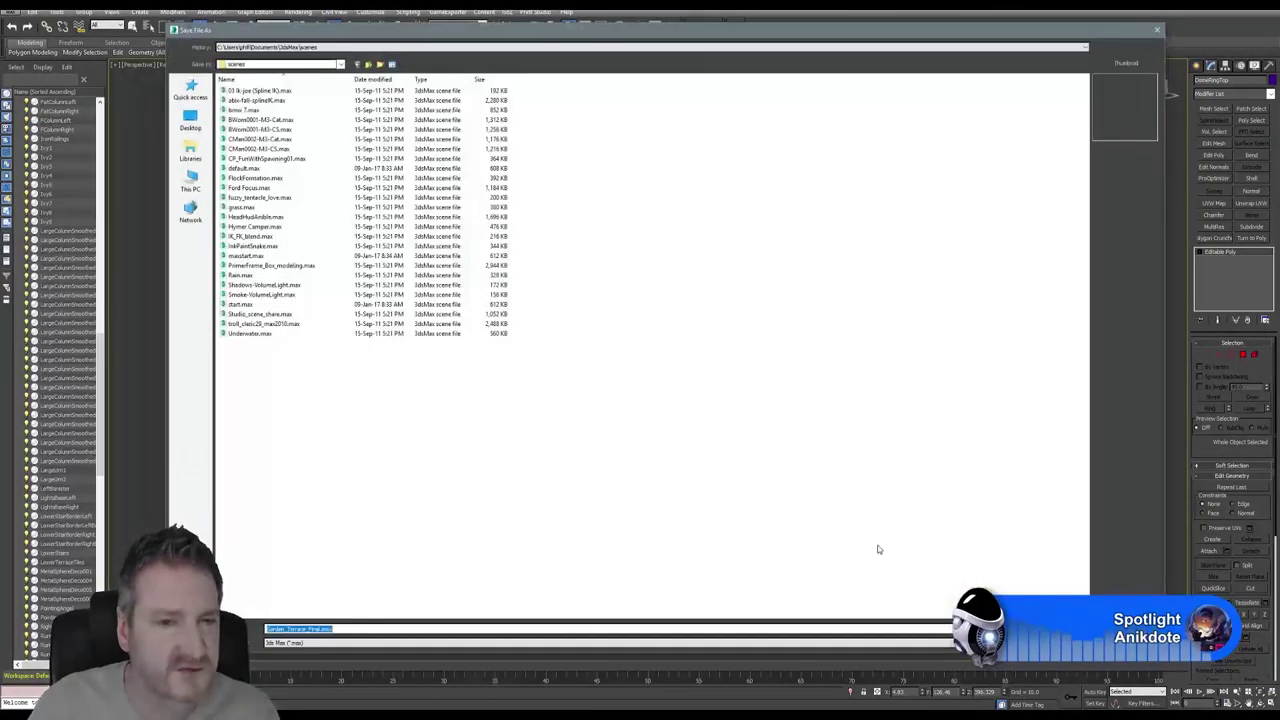
click(336, 47)
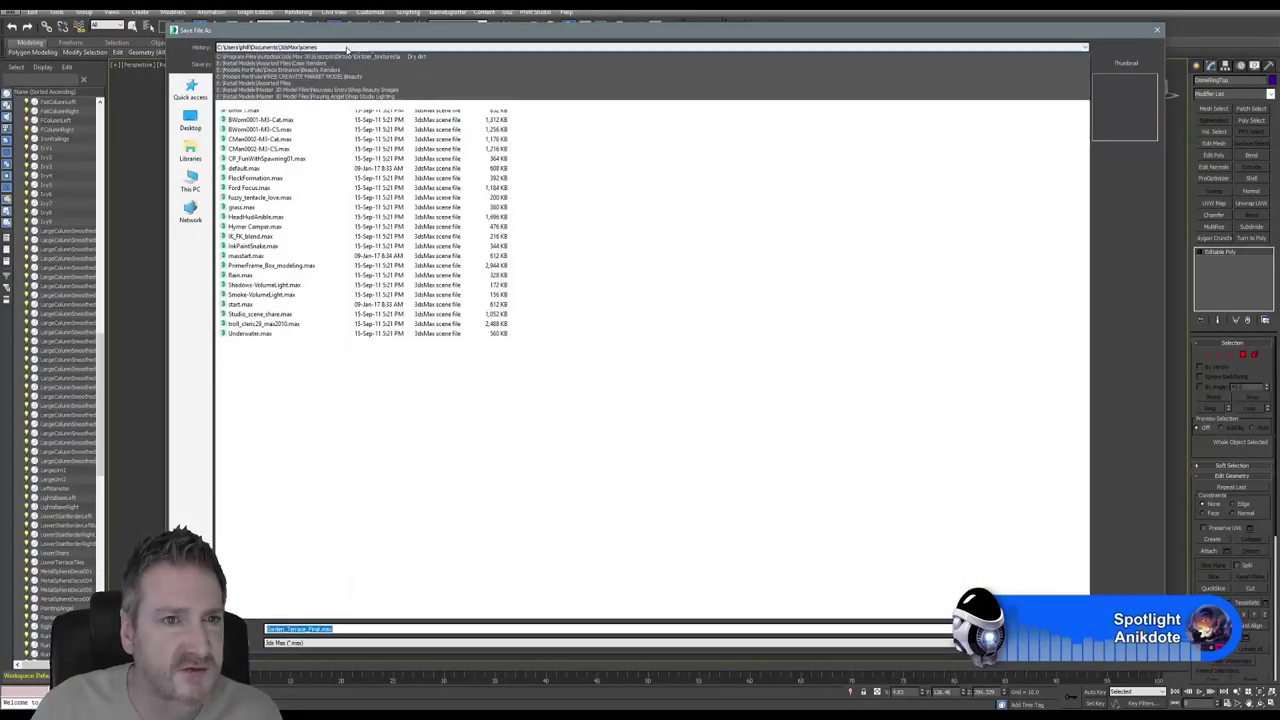
click(325, 64)
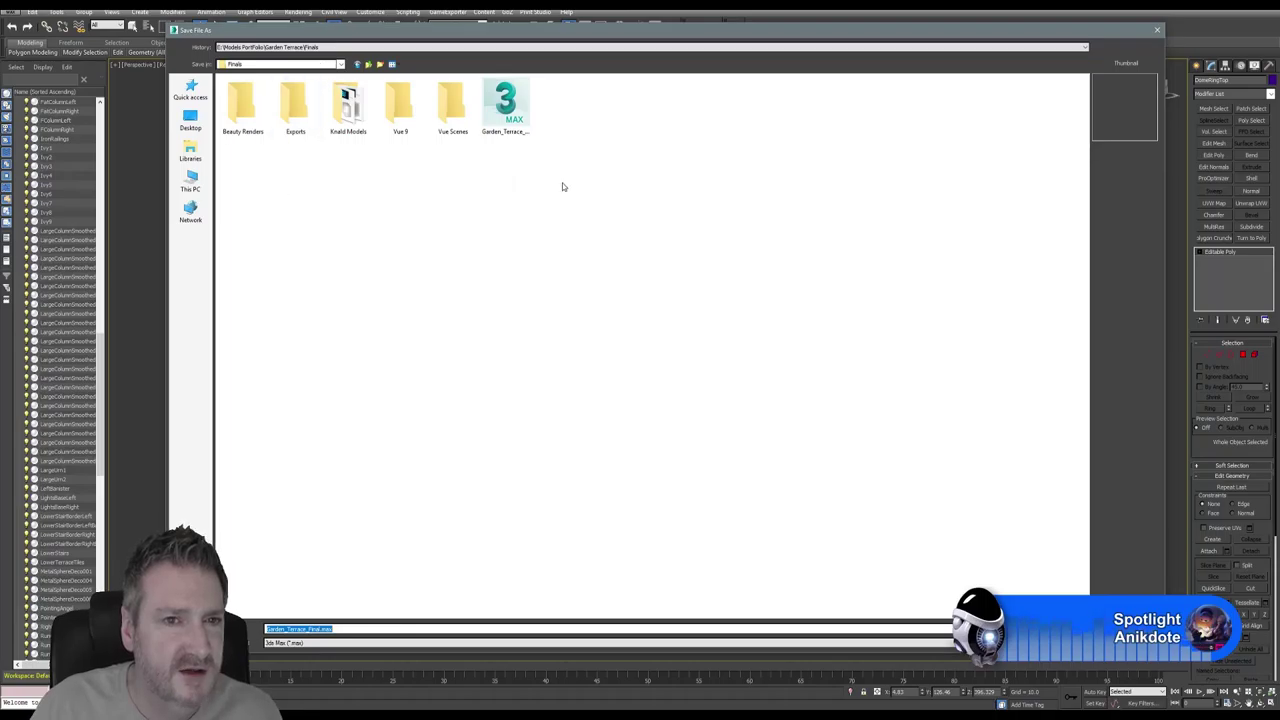
click(334, 629)
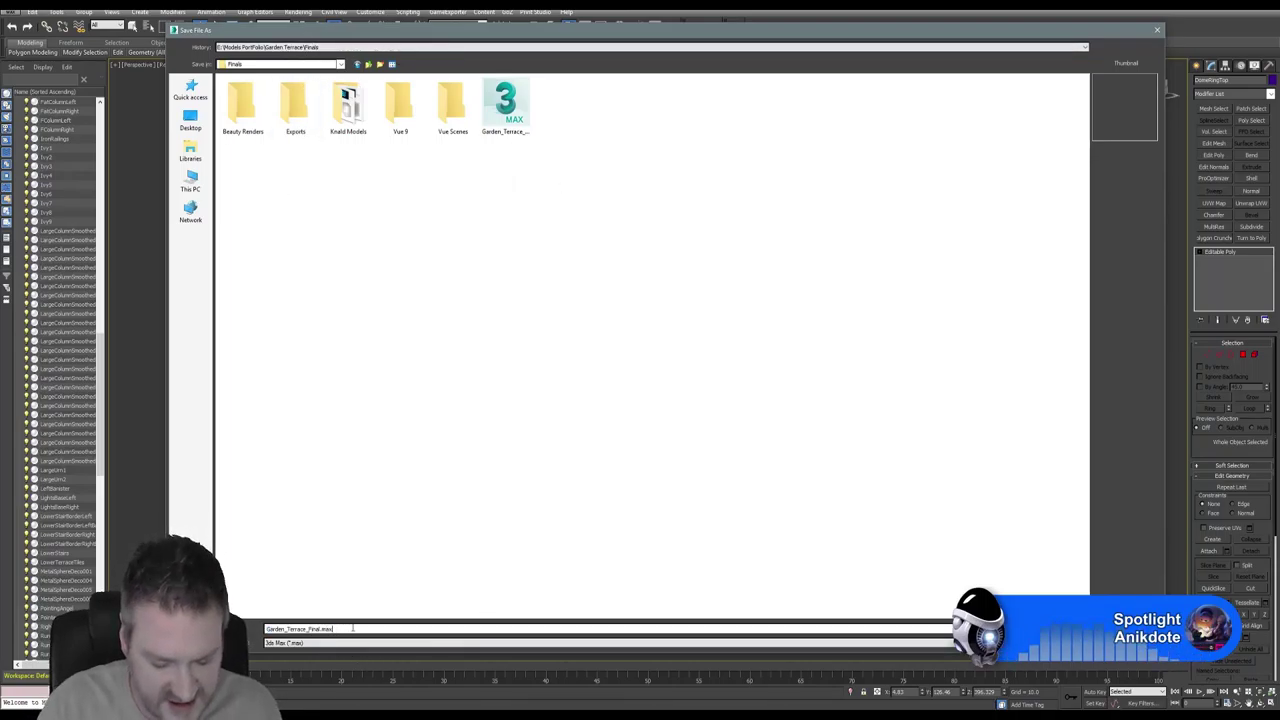
key(BackSpace)
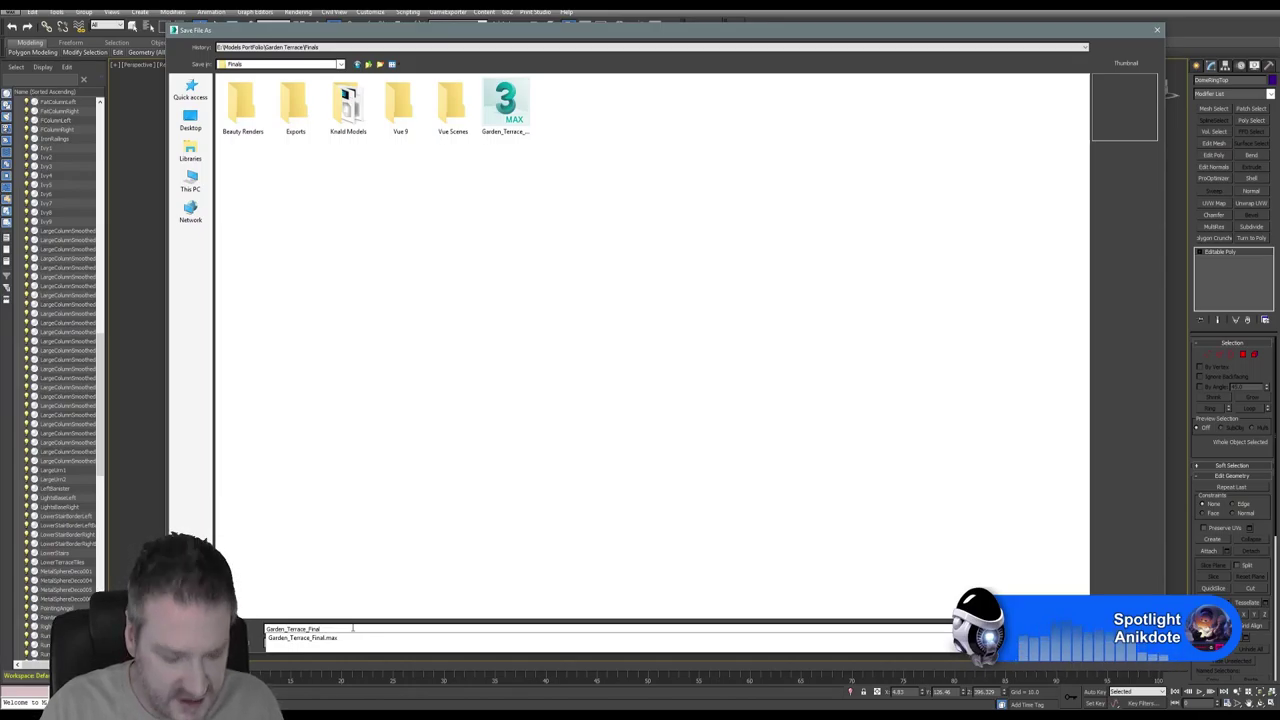
text(_Attached)
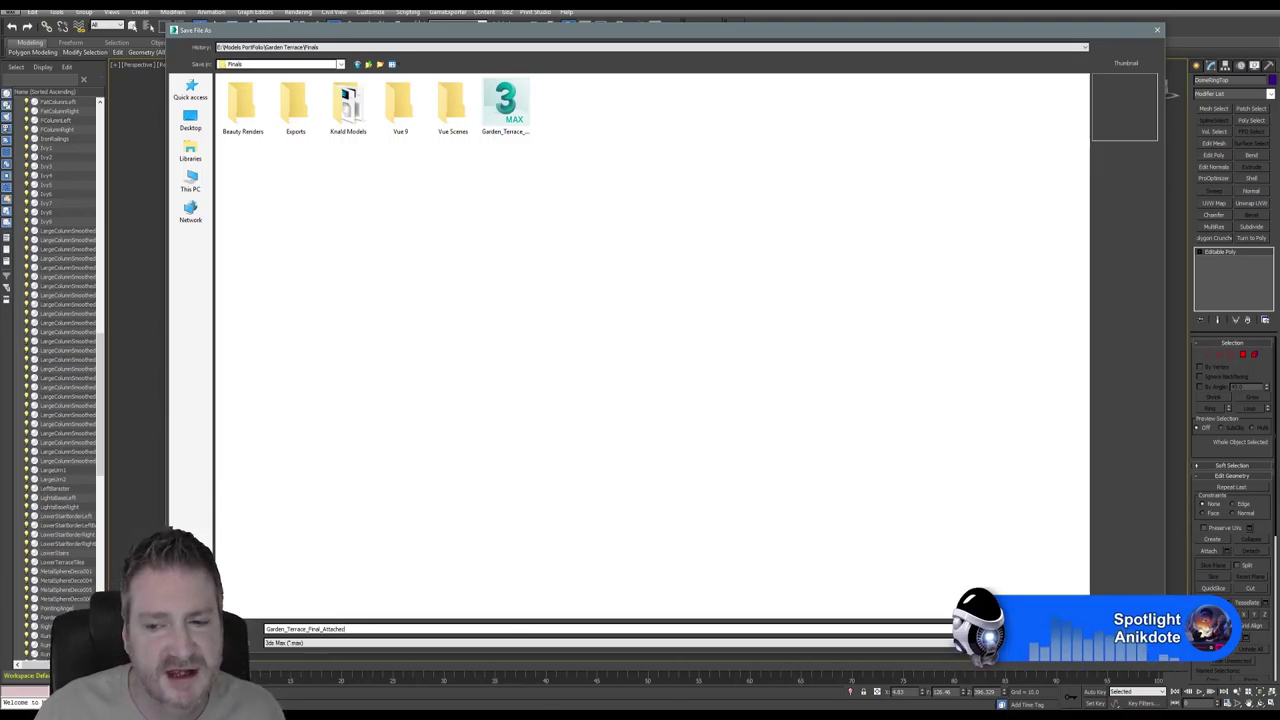
key(Return)
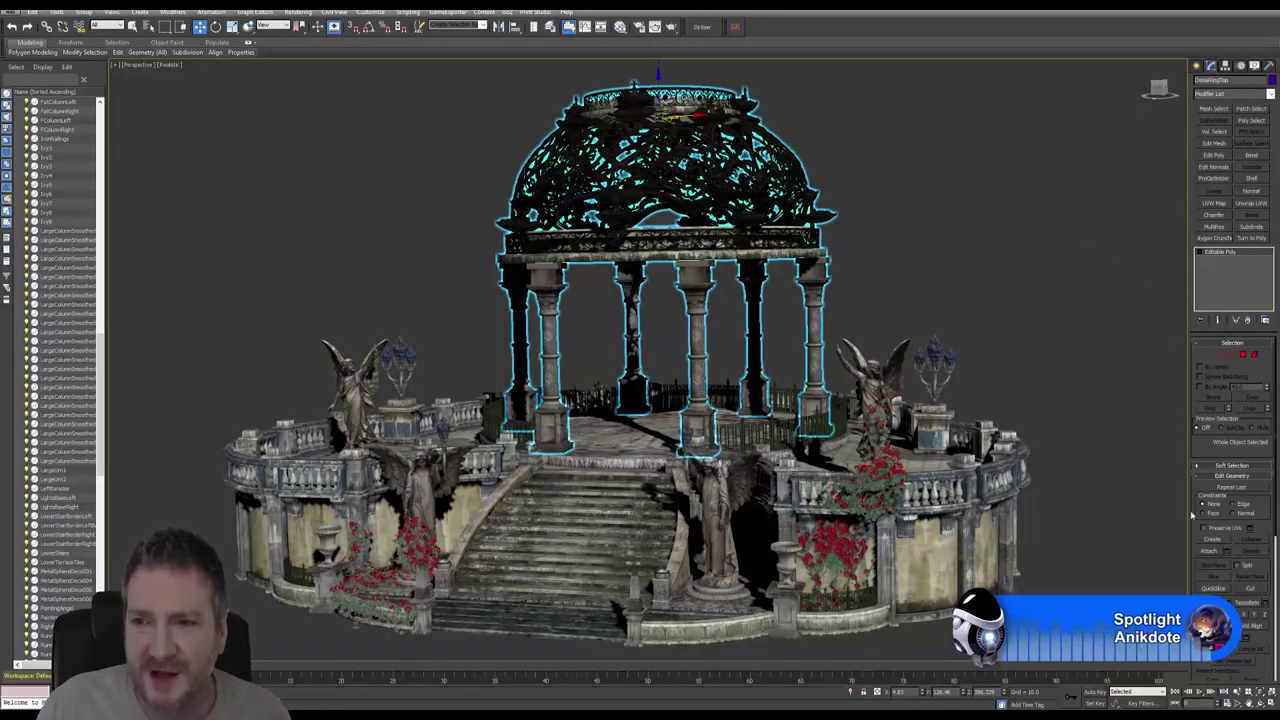
Attach the circular floor ring to the gazebo's Editable Poly, accepting the attach options.
click(1209, 551)
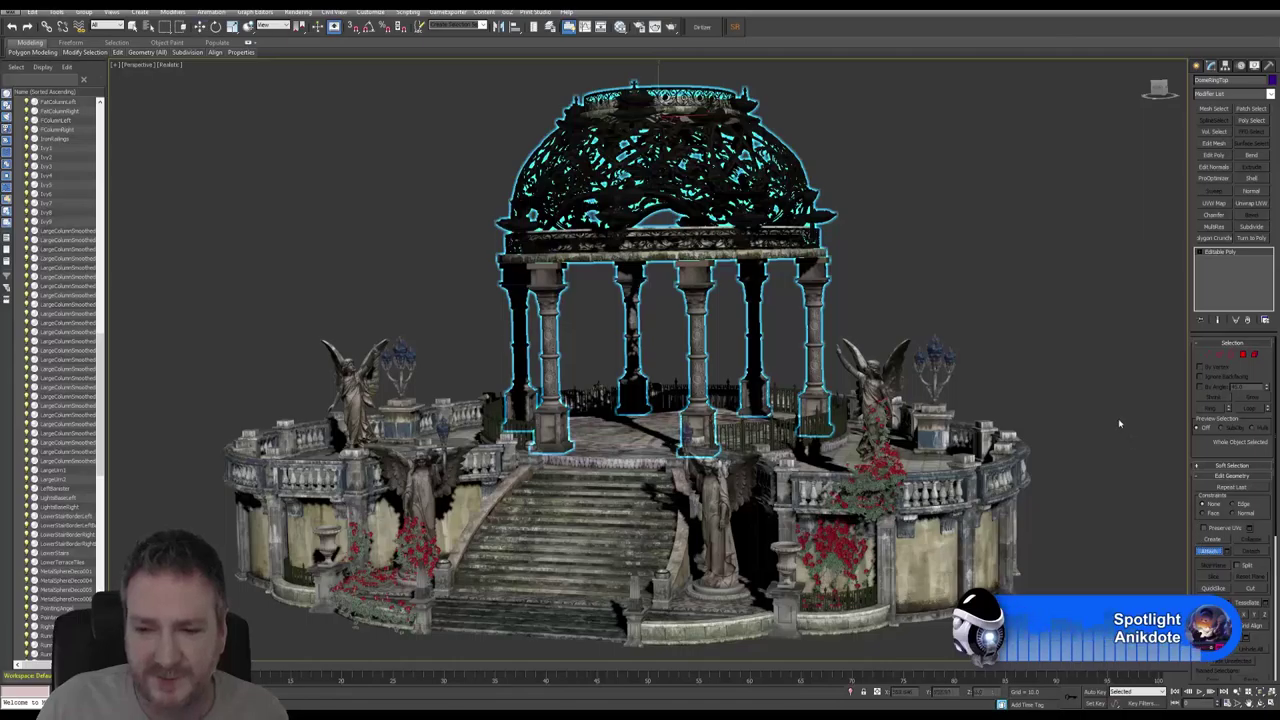
click(652, 447)
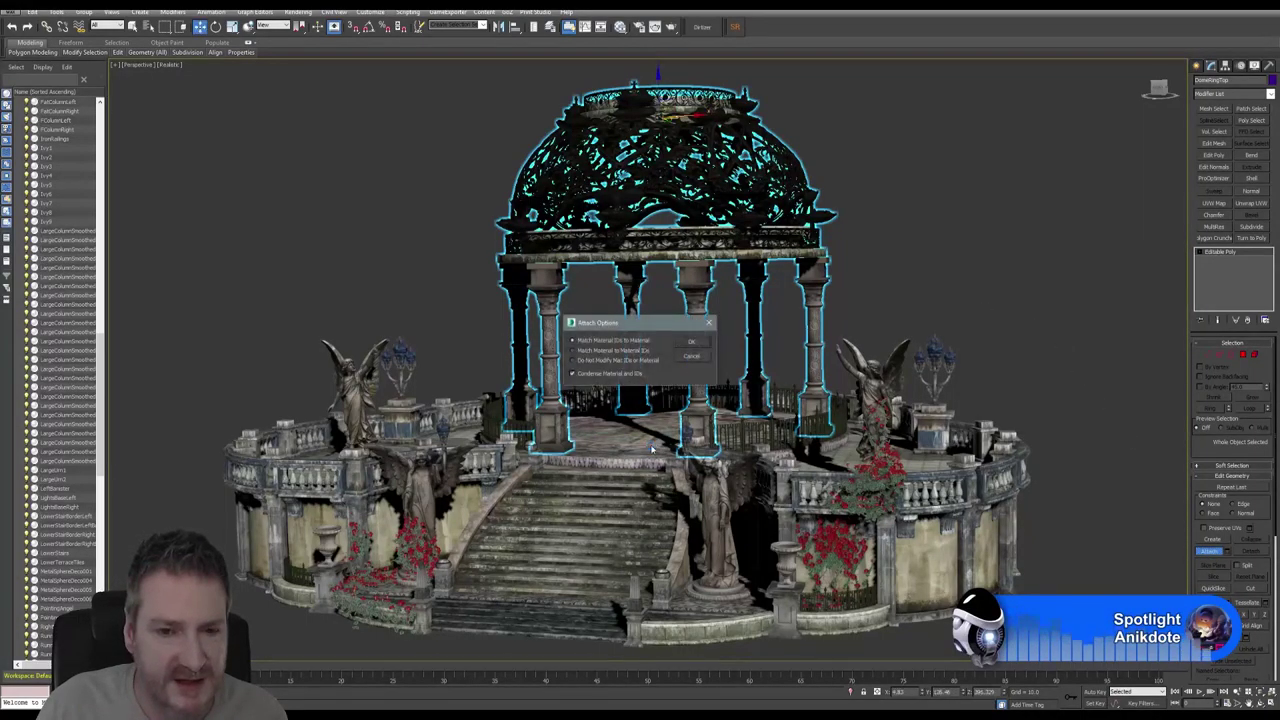
click(690, 343)
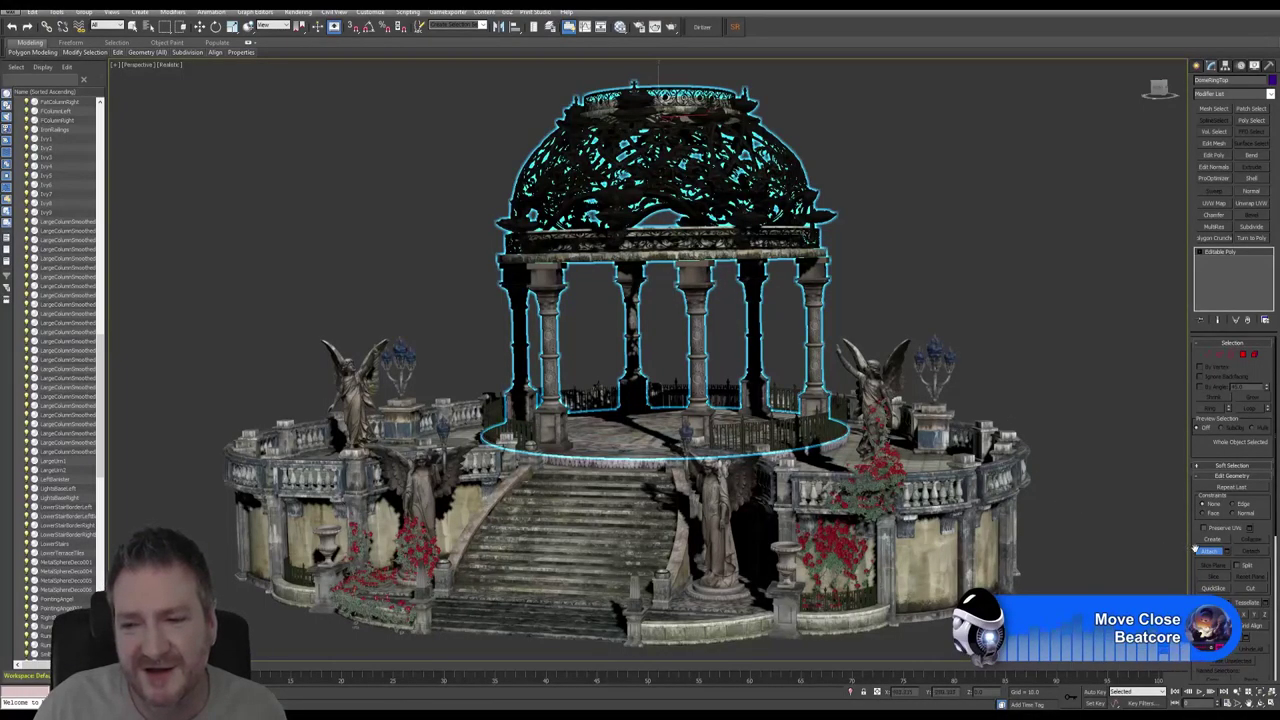
Switch to Move, deselect, then reselect the gazebo to confirm it is one object.
key(w)
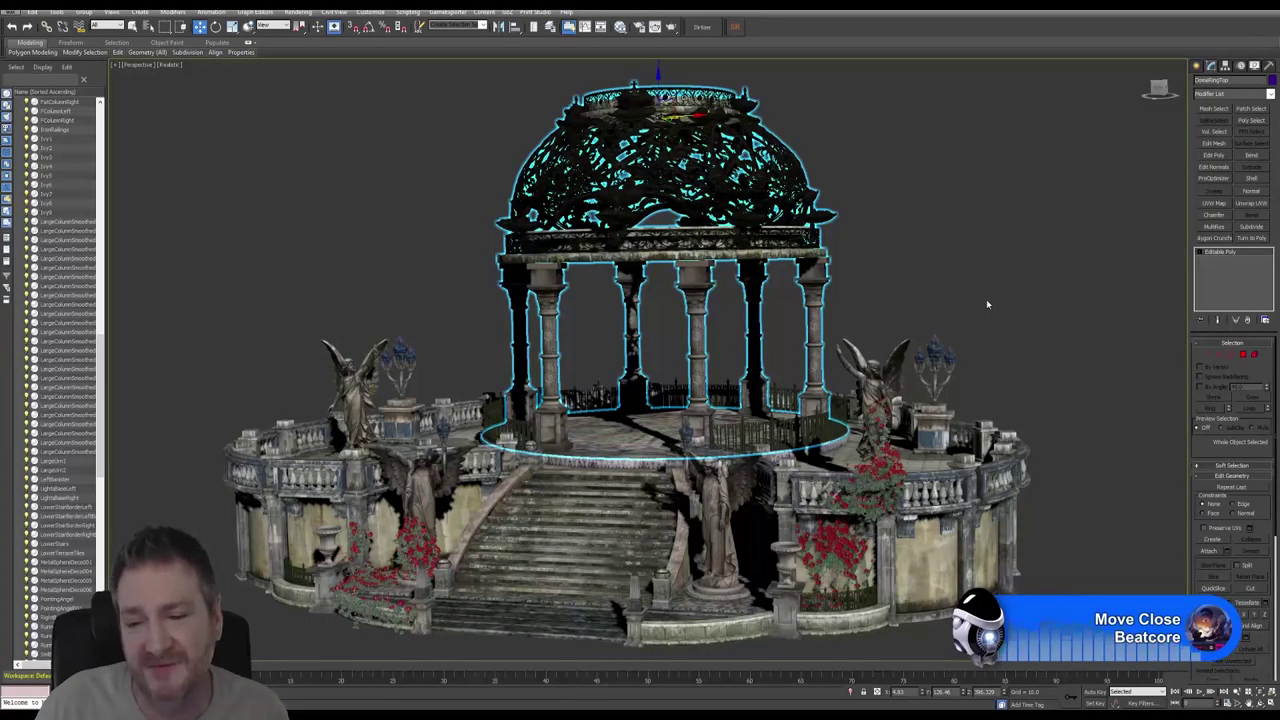
click(986, 304)
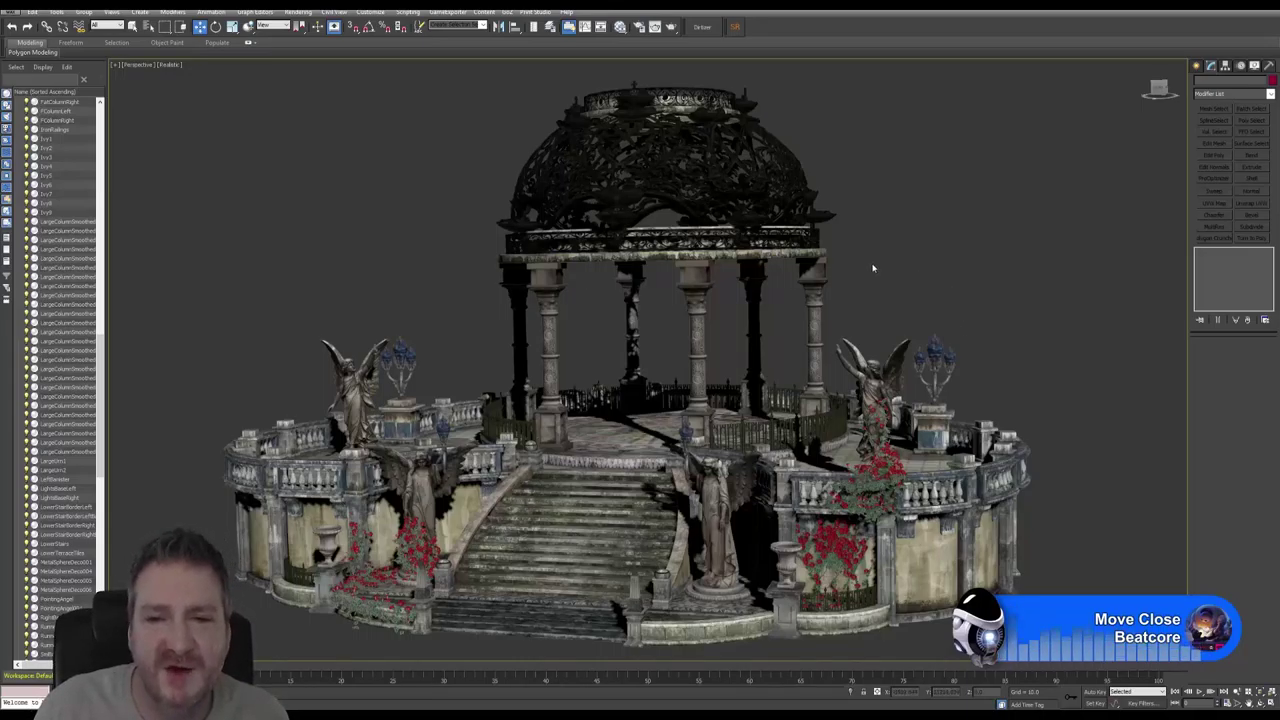
click(822, 262)
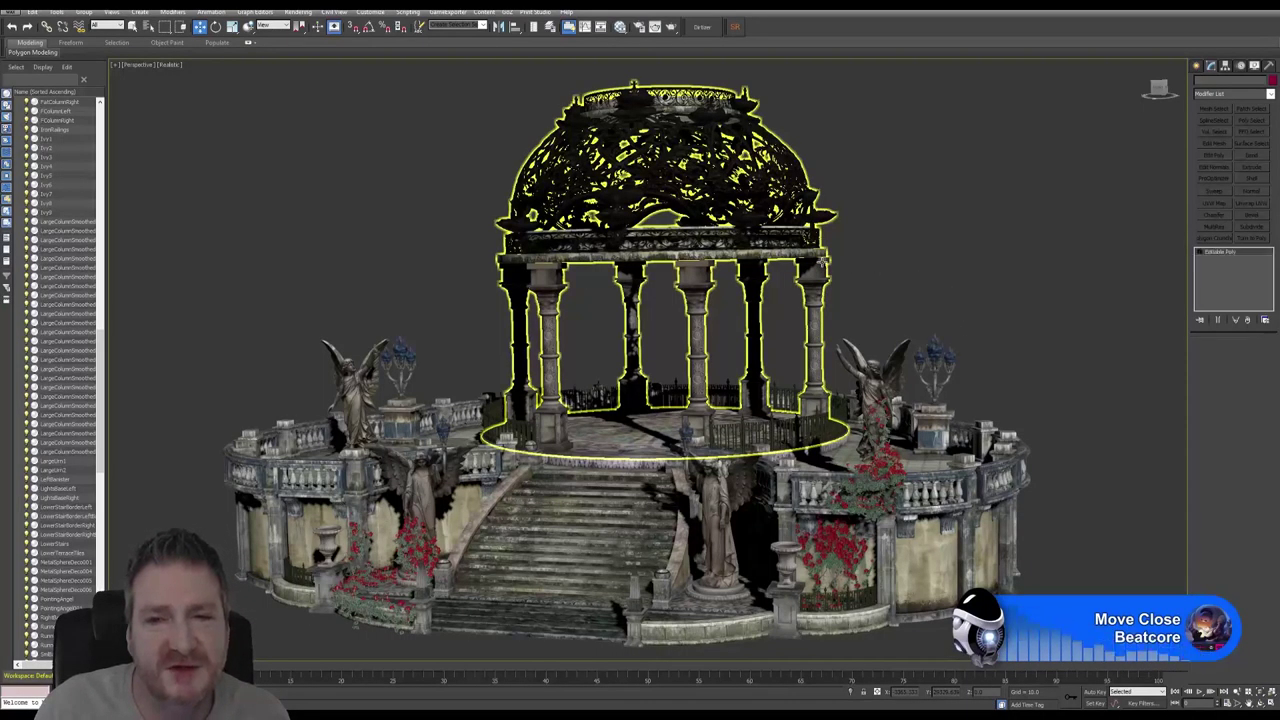
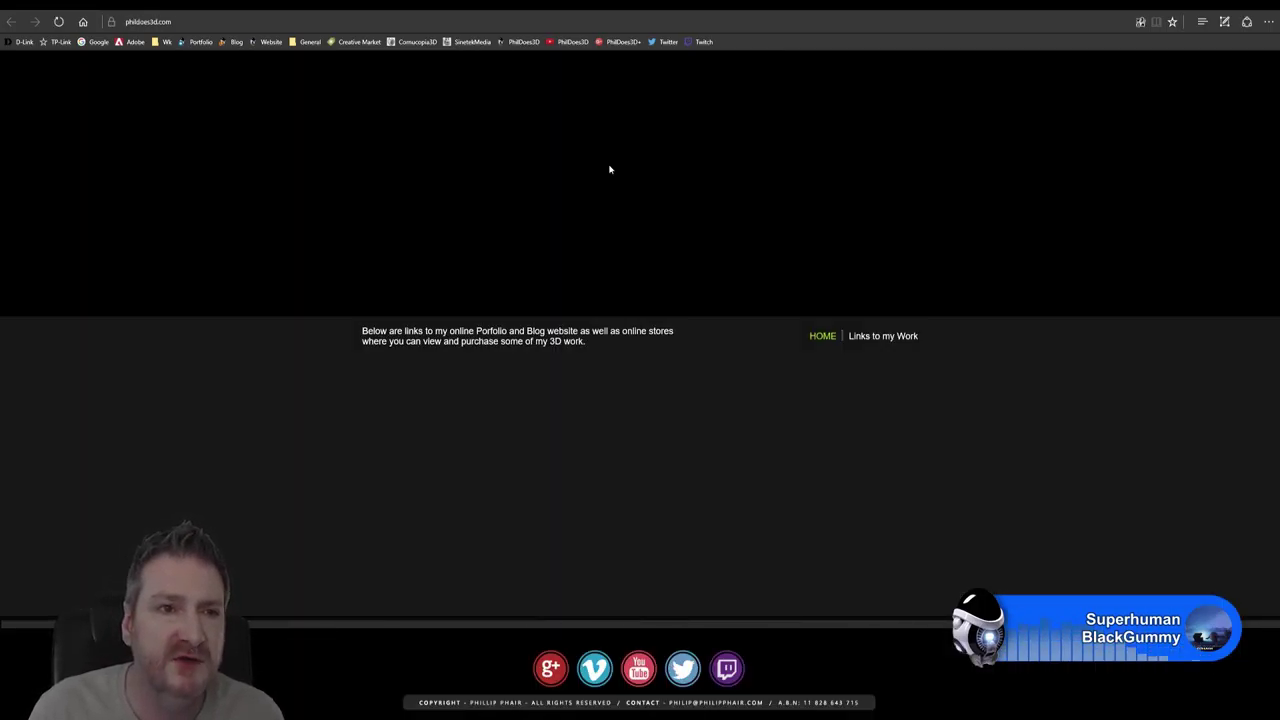
Load the pasted Imgur post link of architectural kitchen renders in Edge.
click(221, 22)
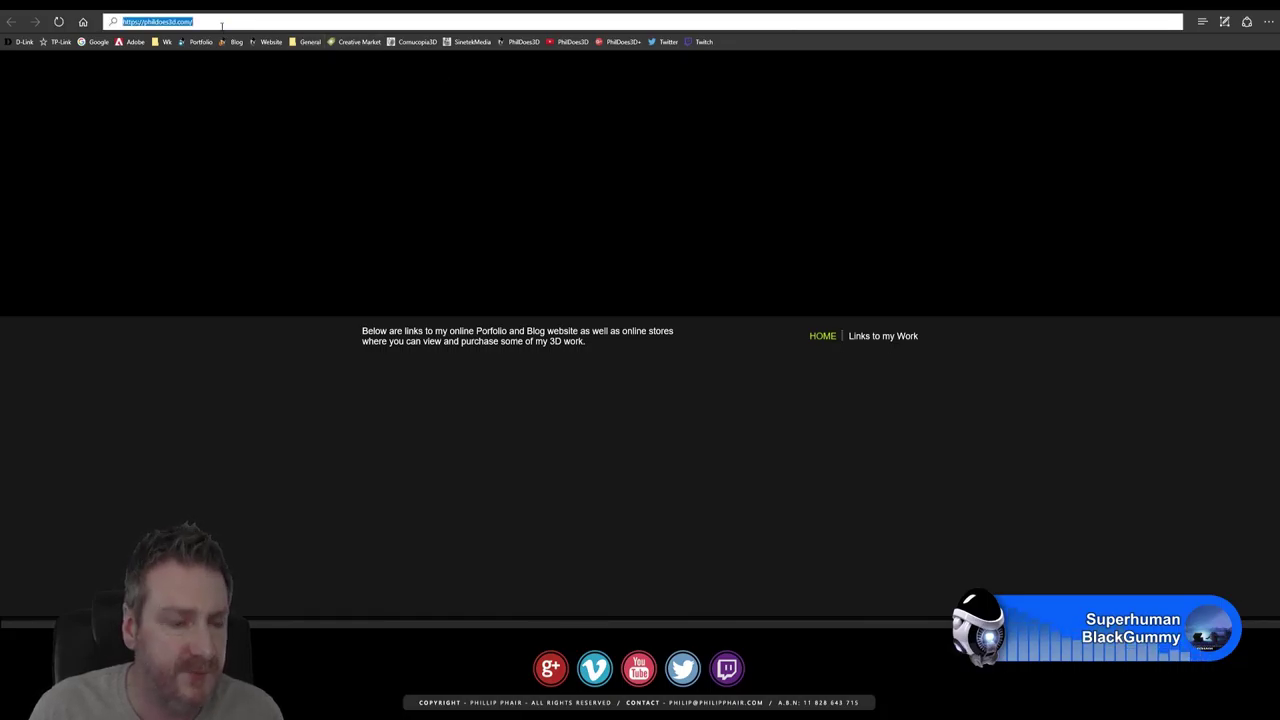
key(ctrl+v)
key(Return)
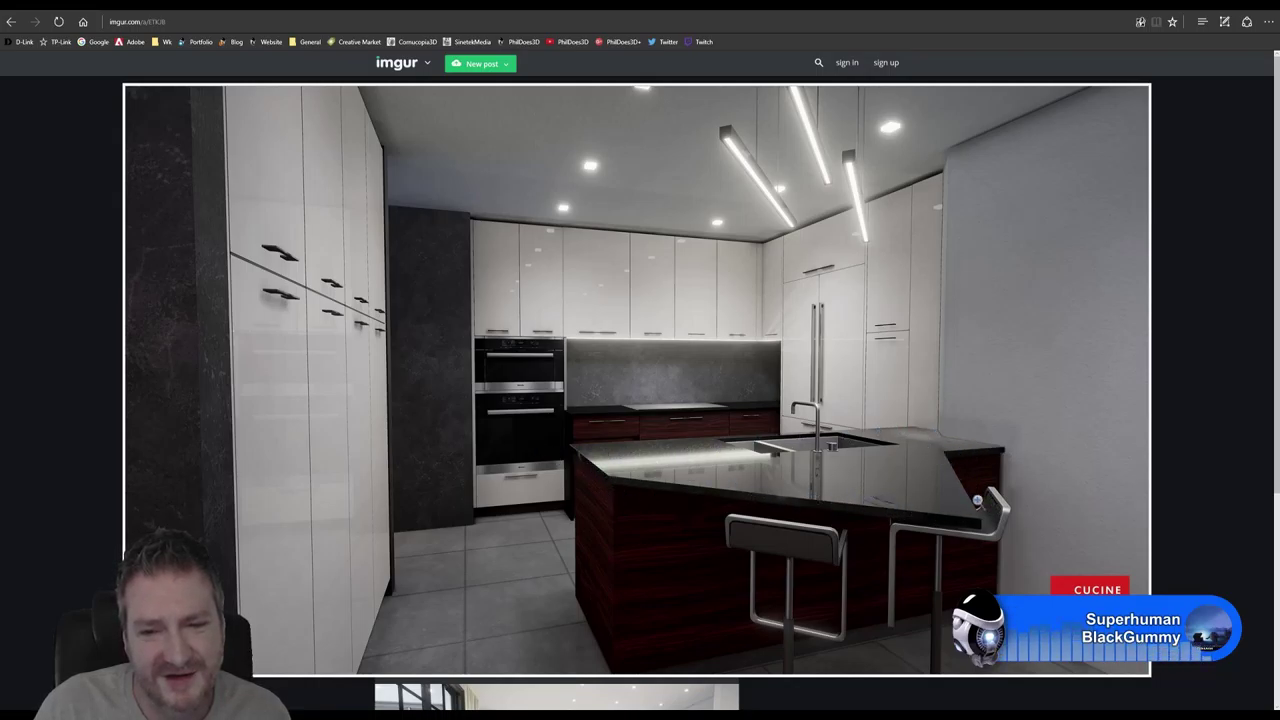
Shrink the enlarged kitchen and red-chair kitchen renders while scrolling down the post.
click(628, 303)
scroll(575, 445, down, 2)
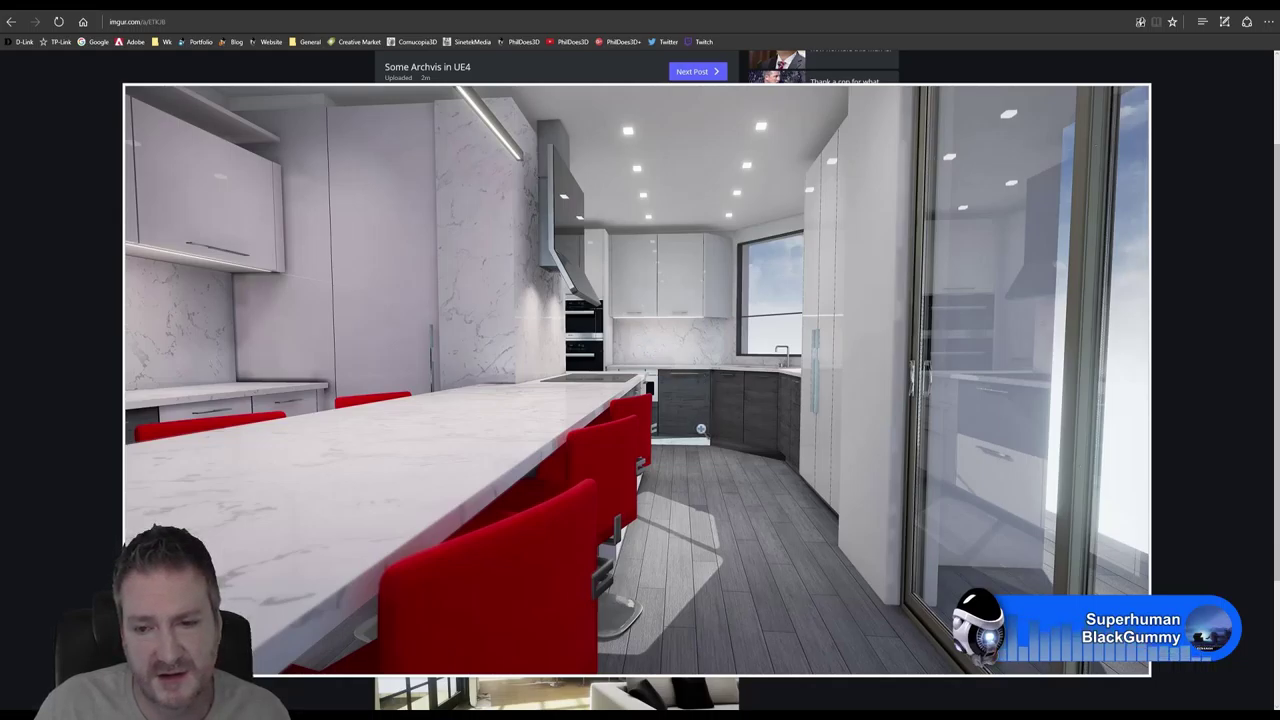
click(701, 427)
scroll(701, 427, down, 2)
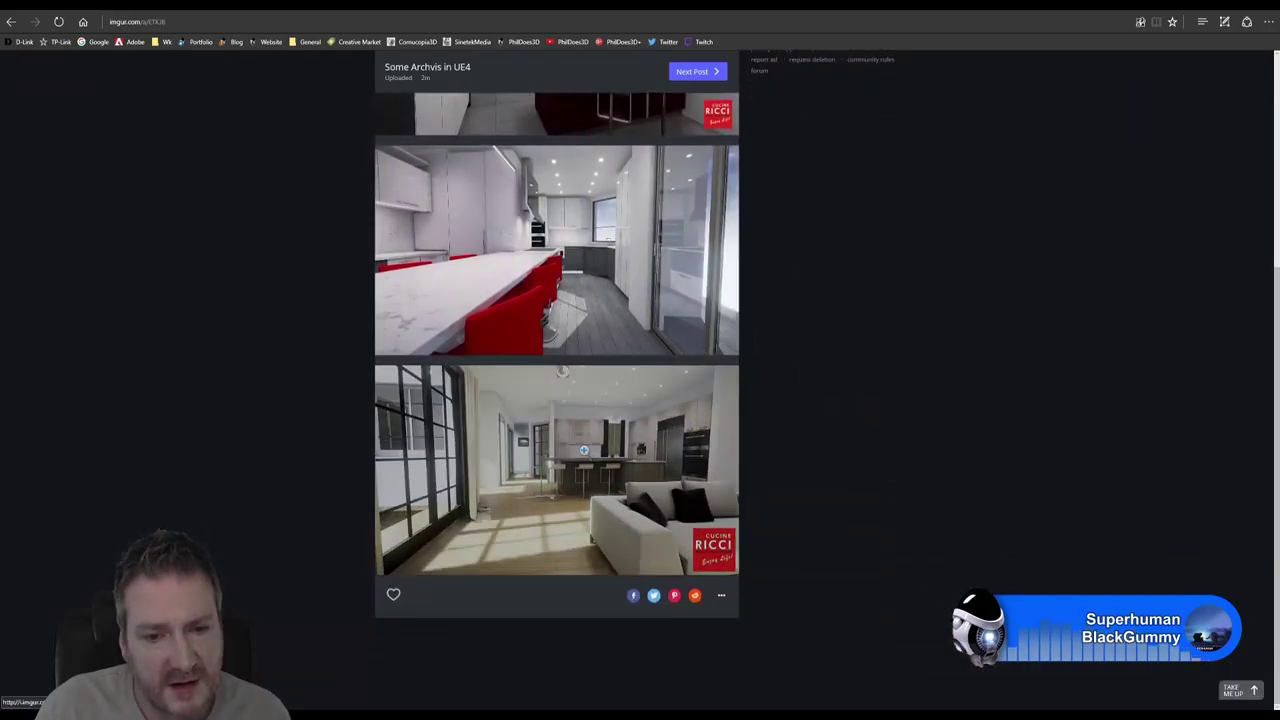
View the living-room render enlarged, then enlarge the red-wood island kitchen render.
click(735, 438)
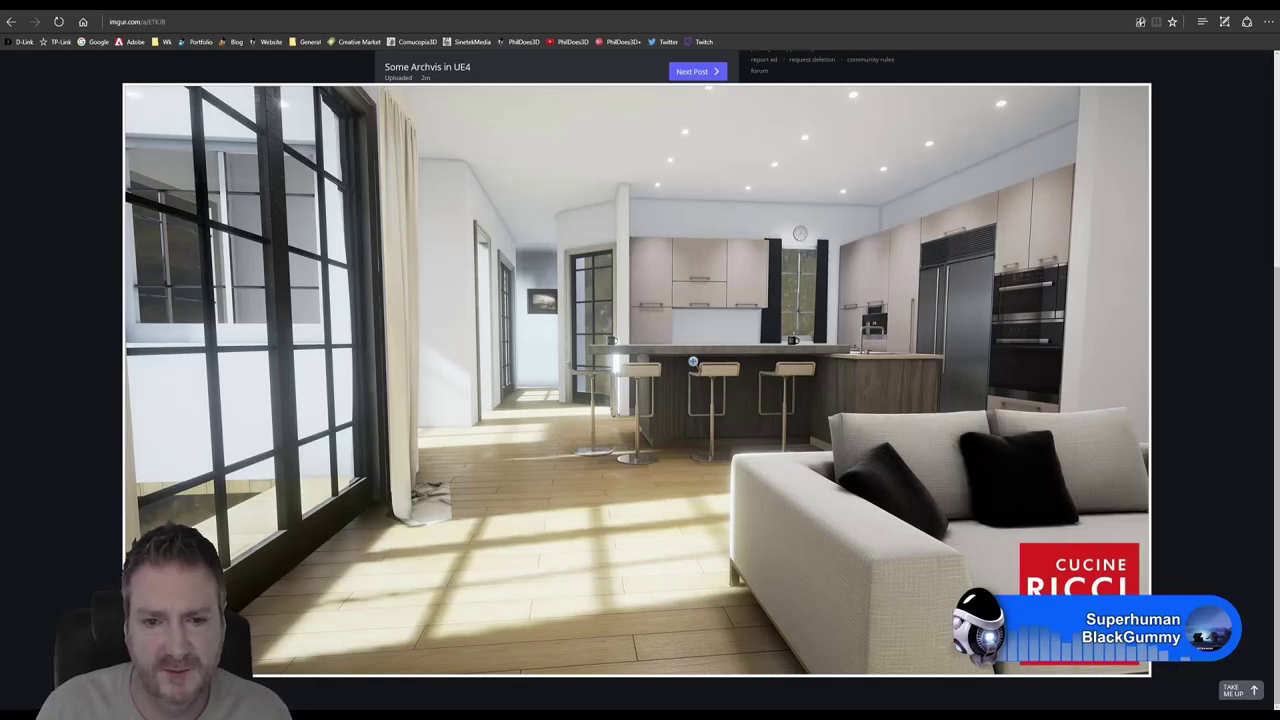
click(709, 417)
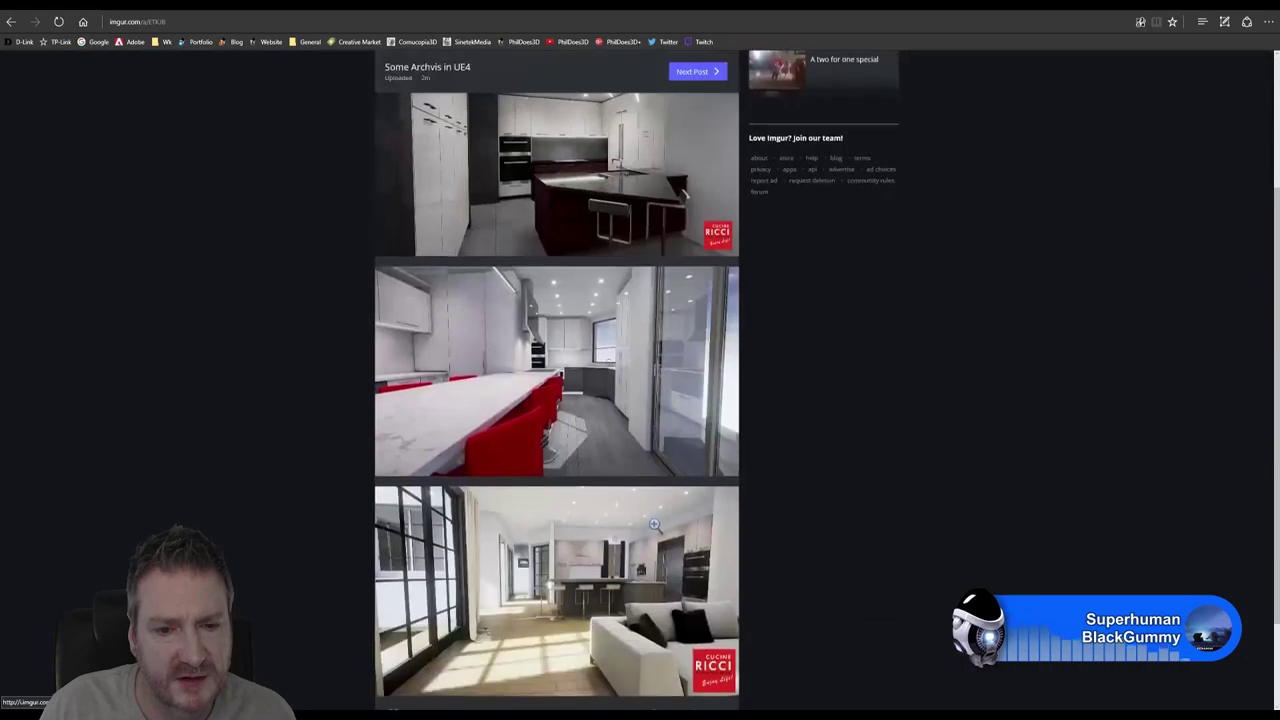
click(653, 523)
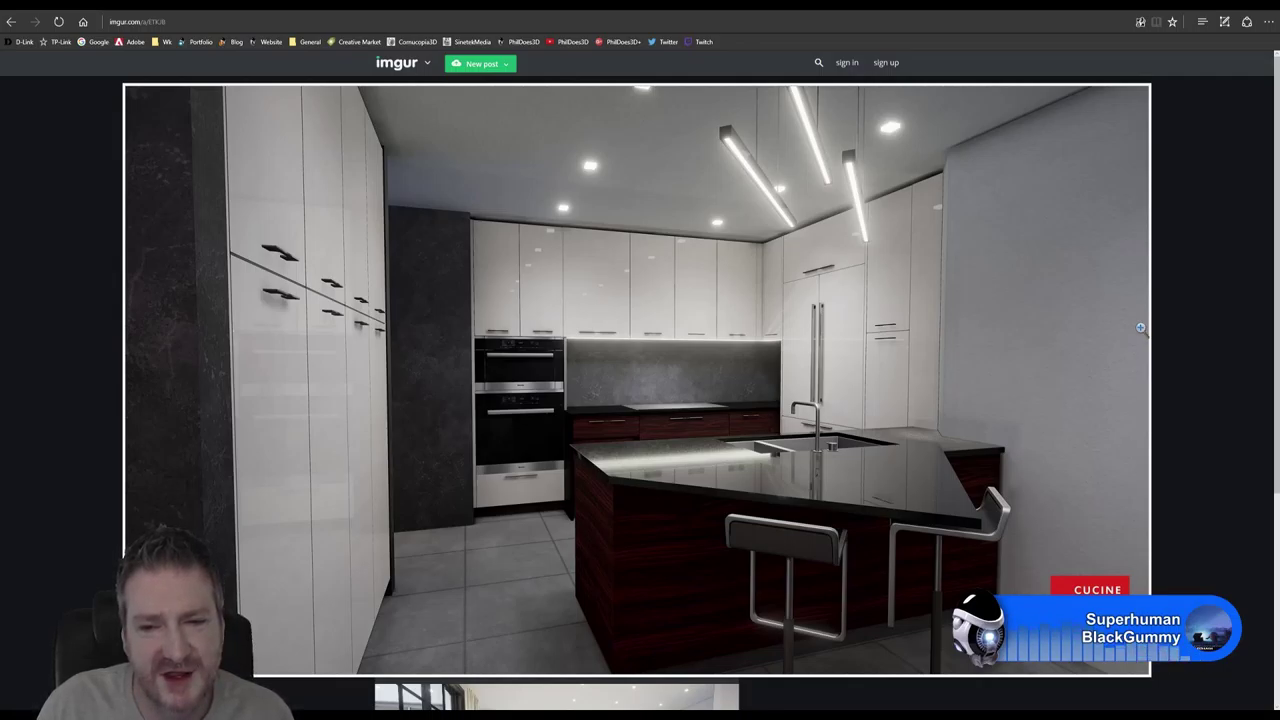
Close the kitchen render, view the red-chair kitchen enlarged, then enlarge the living-room render.
click(754, 479)
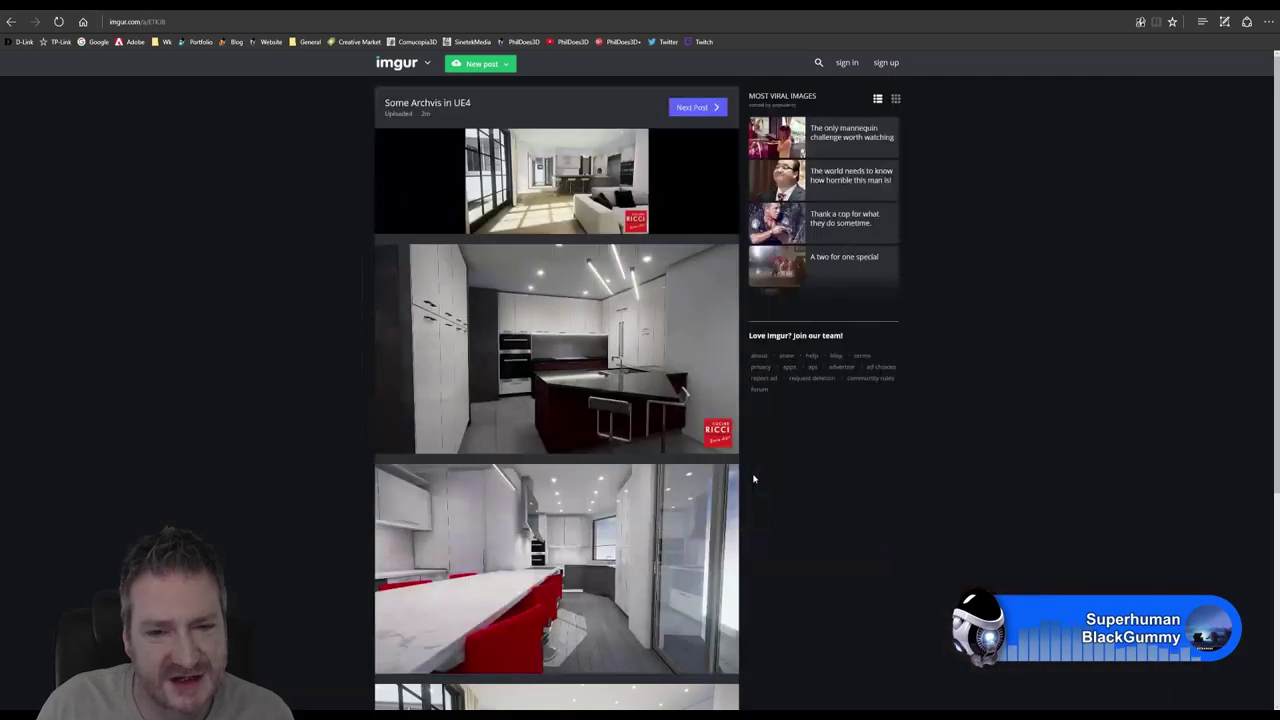
scroll(754, 479, down, 3)
click(725, 440)
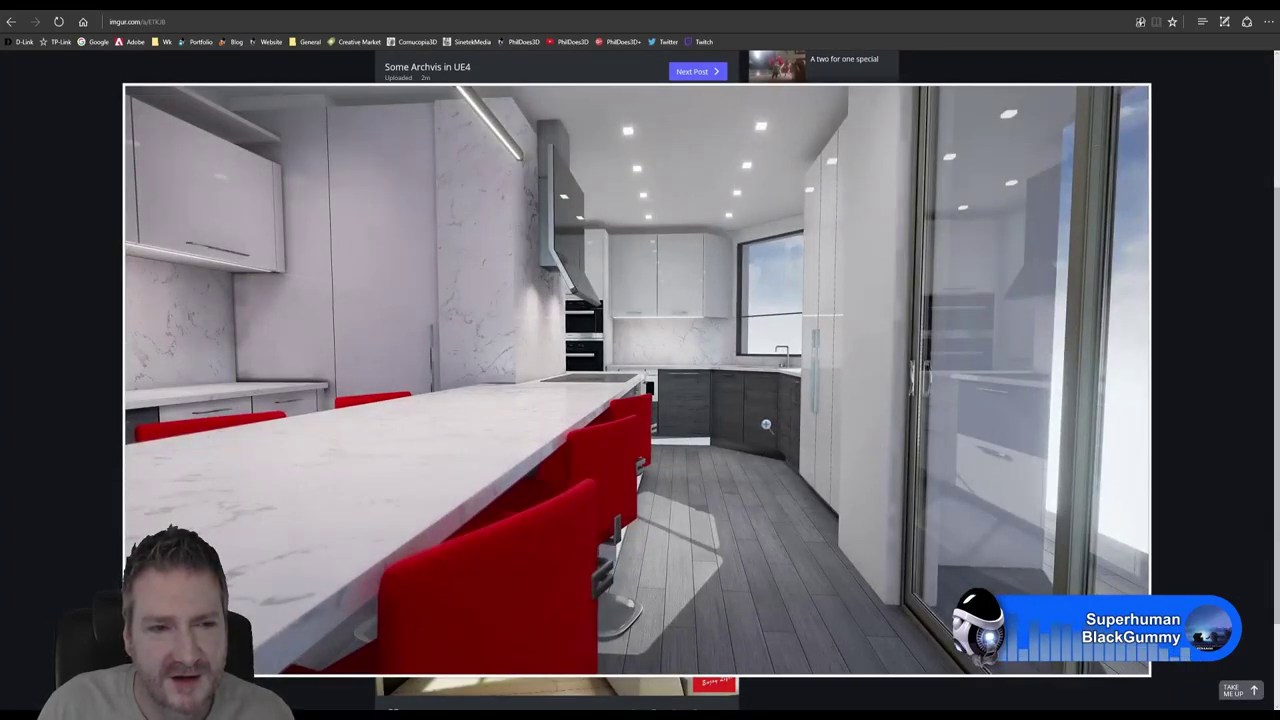
click(755, 419)
scroll(723, 423, down, 3)
click(569, 457)
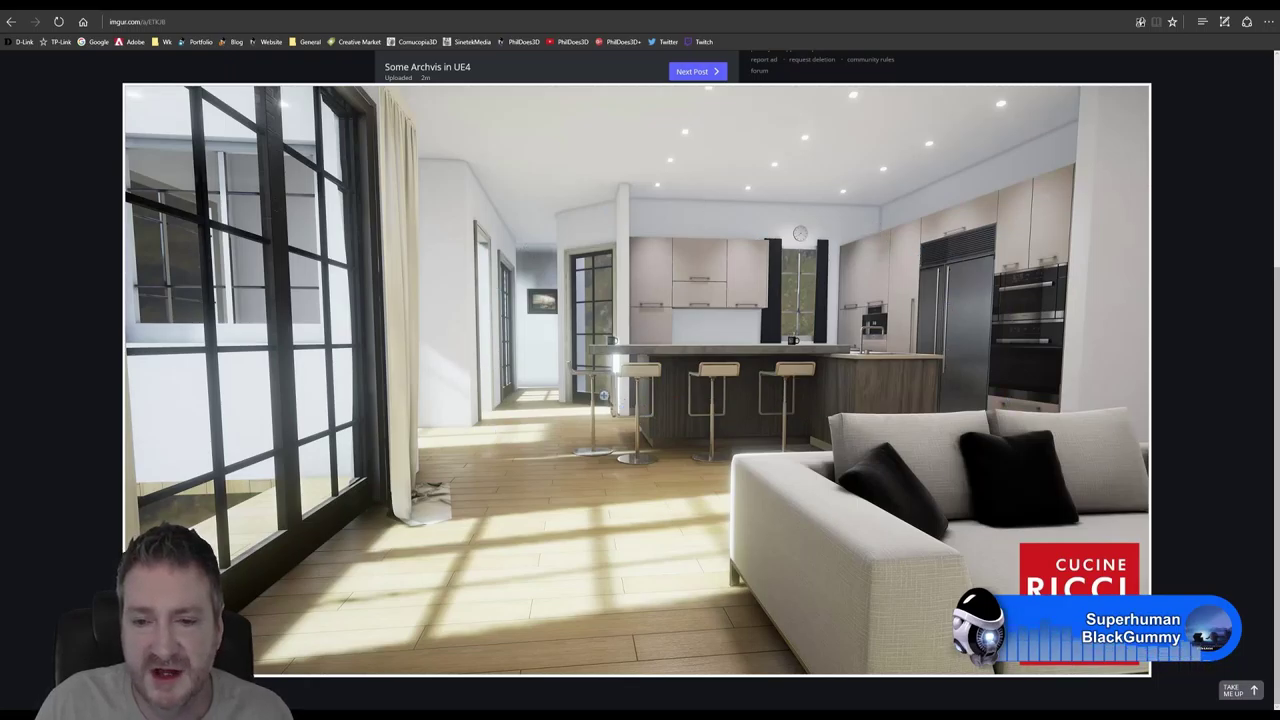
Close the living-room render and enlarge the dark kitchen render again.
click(743, 455)
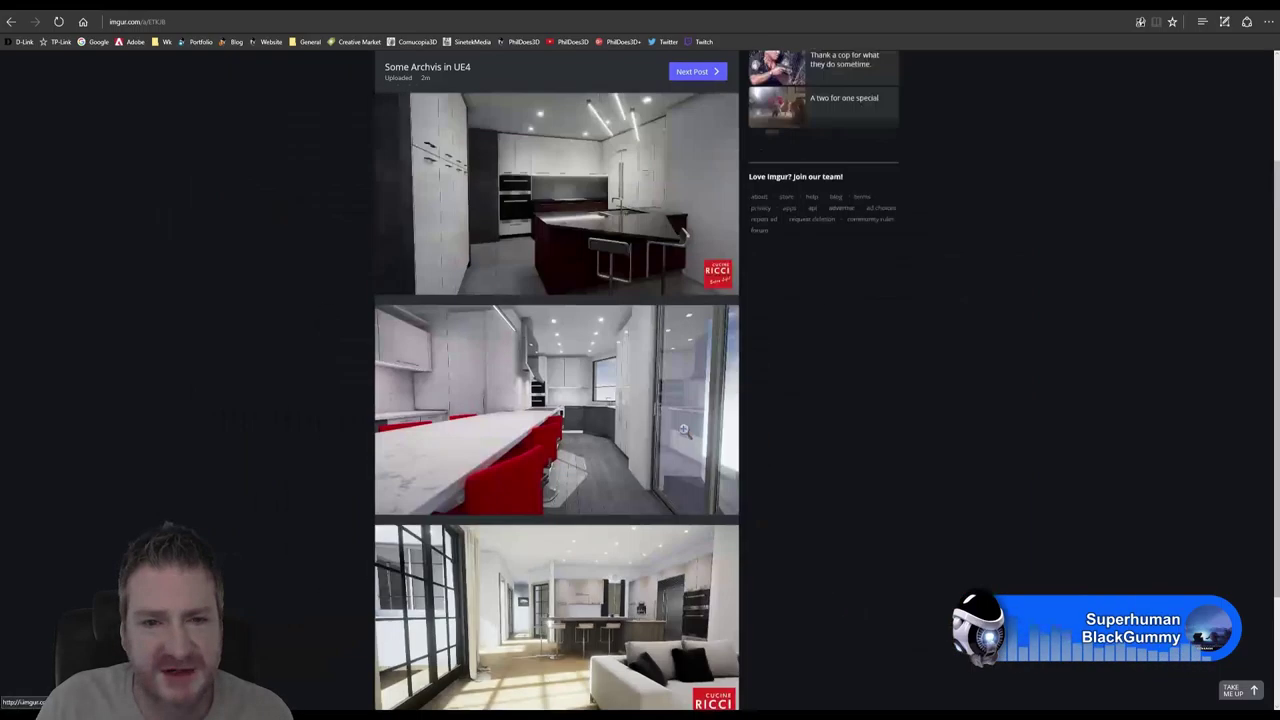
scroll(672, 428, up, 1)
click(580, 306)
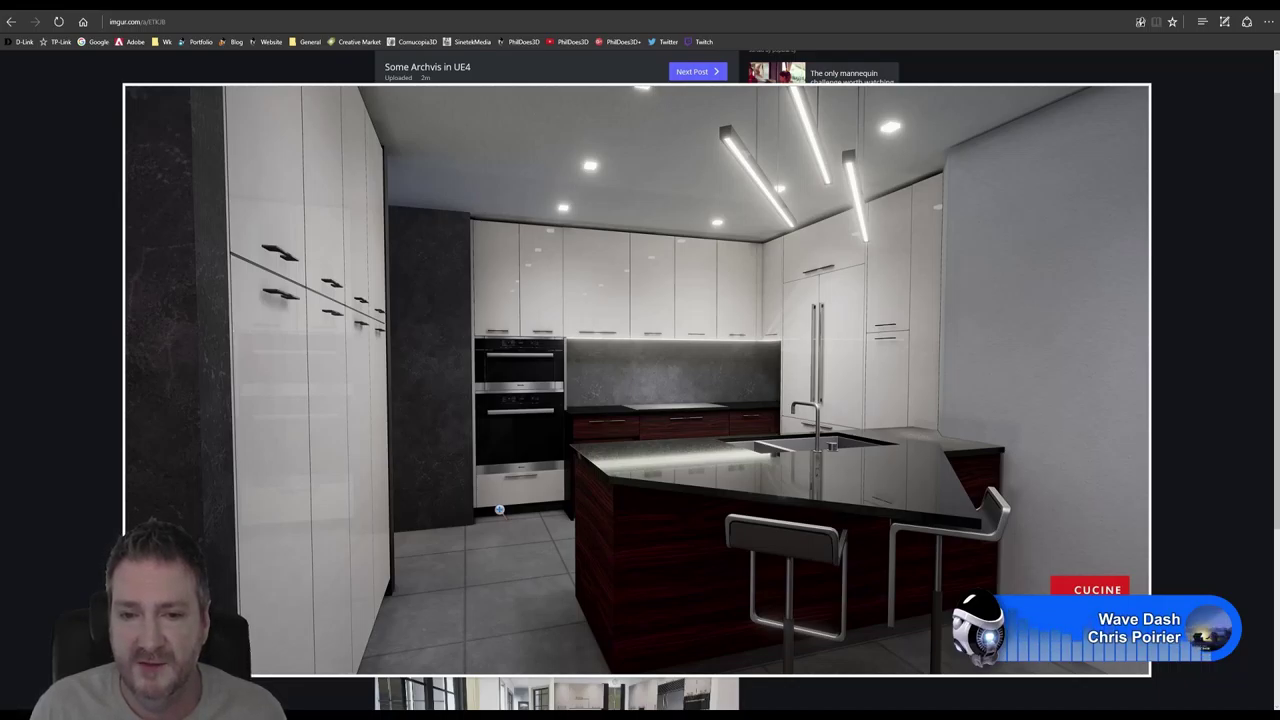
Close the kitchen render and scroll through the post's gallery of images.
click(802, 456)
scroll(811, 469, down, 3)
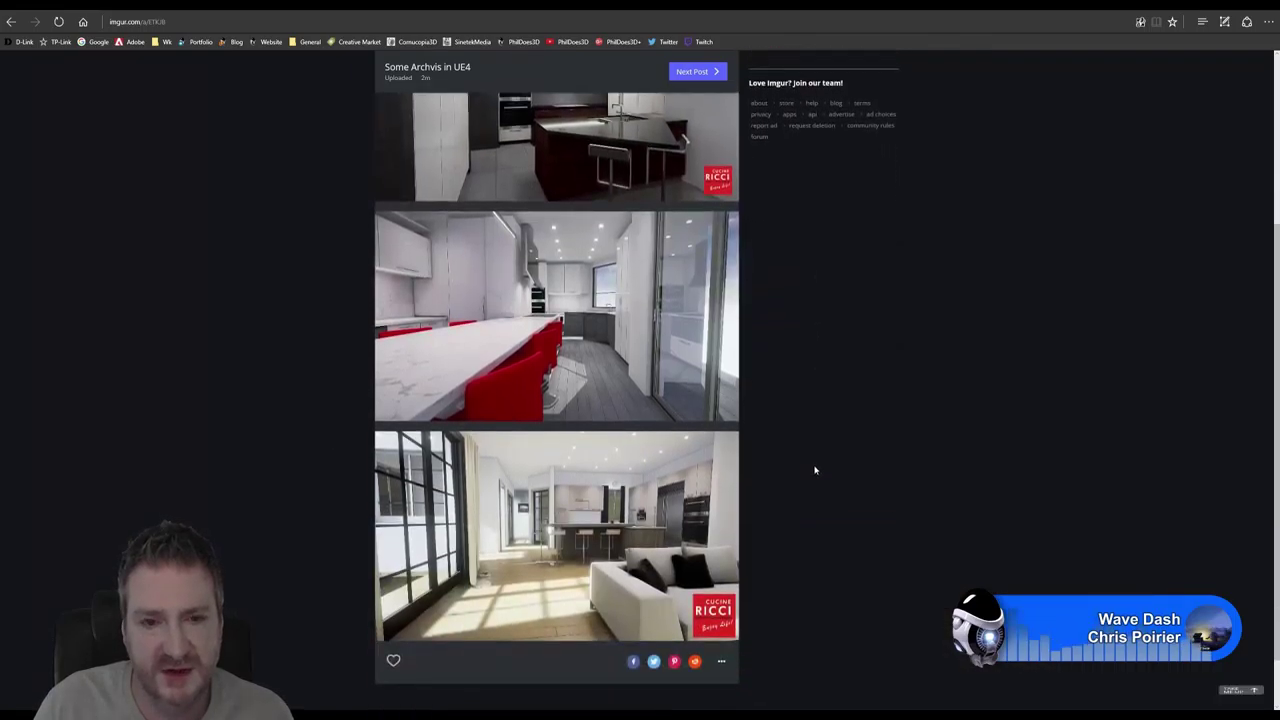
scroll(815, 470, up, 2)
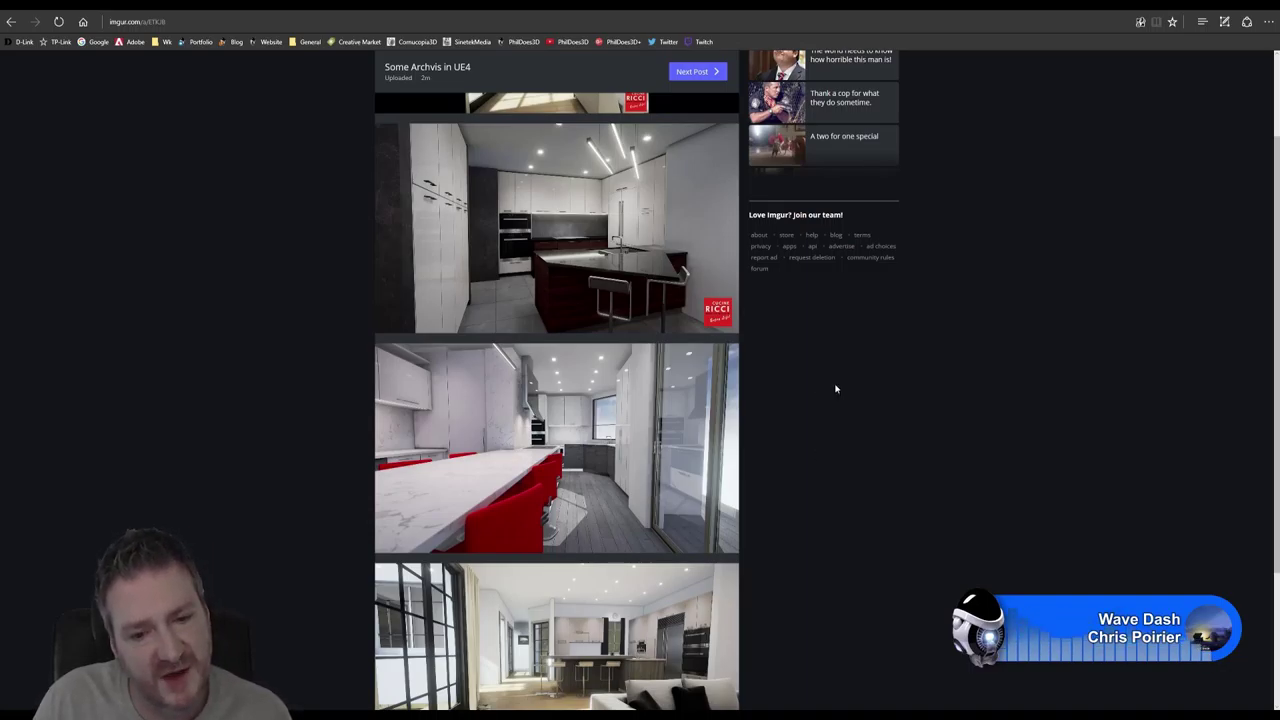
scroll(836, 389, down, 2)
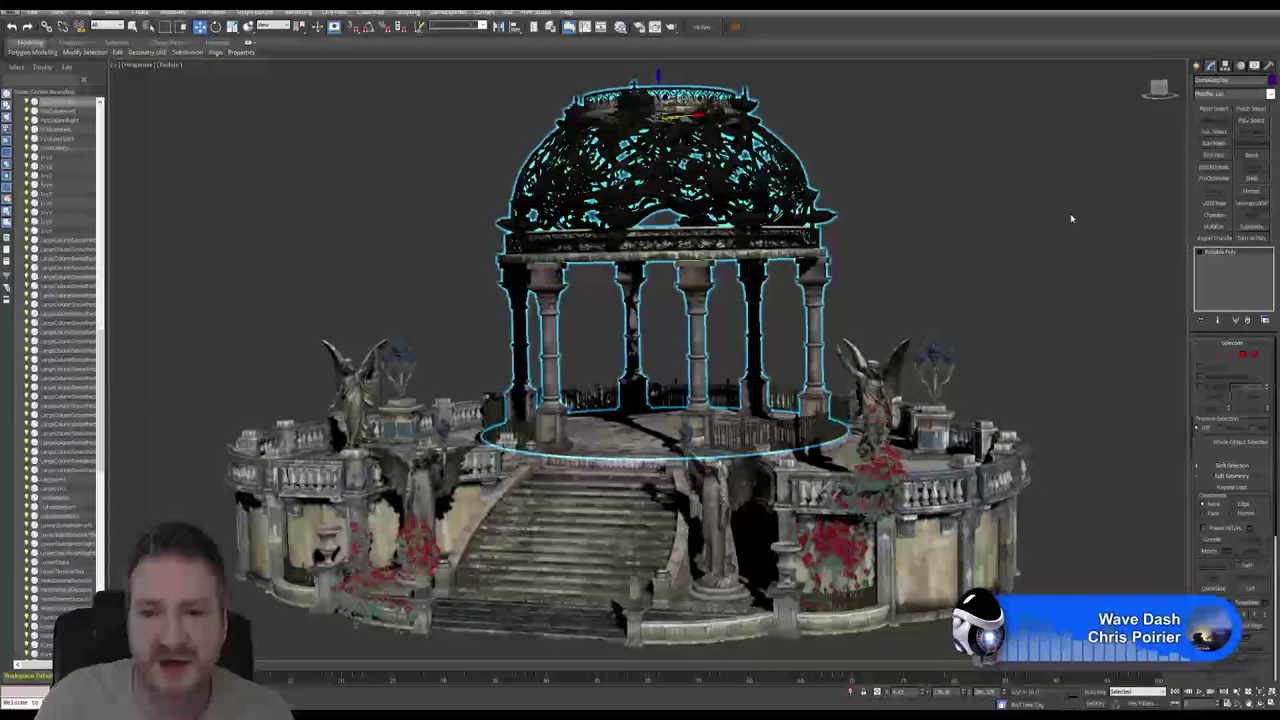
Select the gazebo's dome-and-columns object and activate Attach in Edit Geometry.
click(1070, 217)
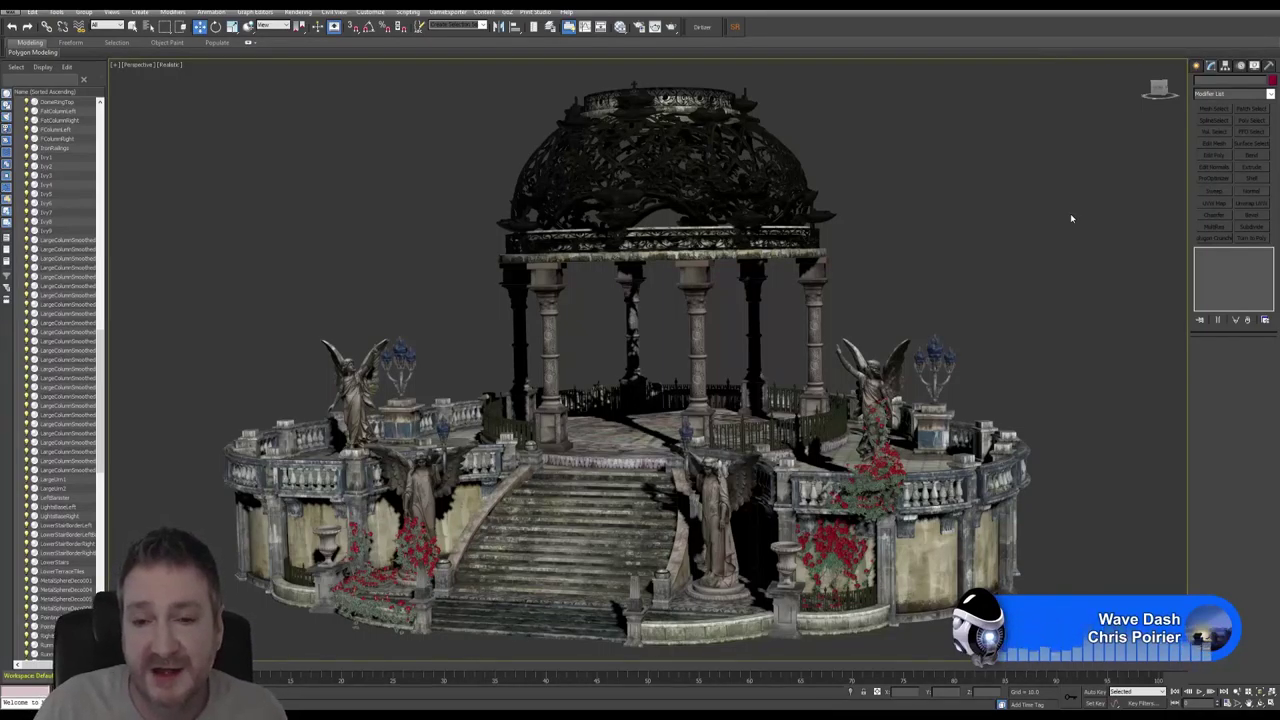
click(817, 266)
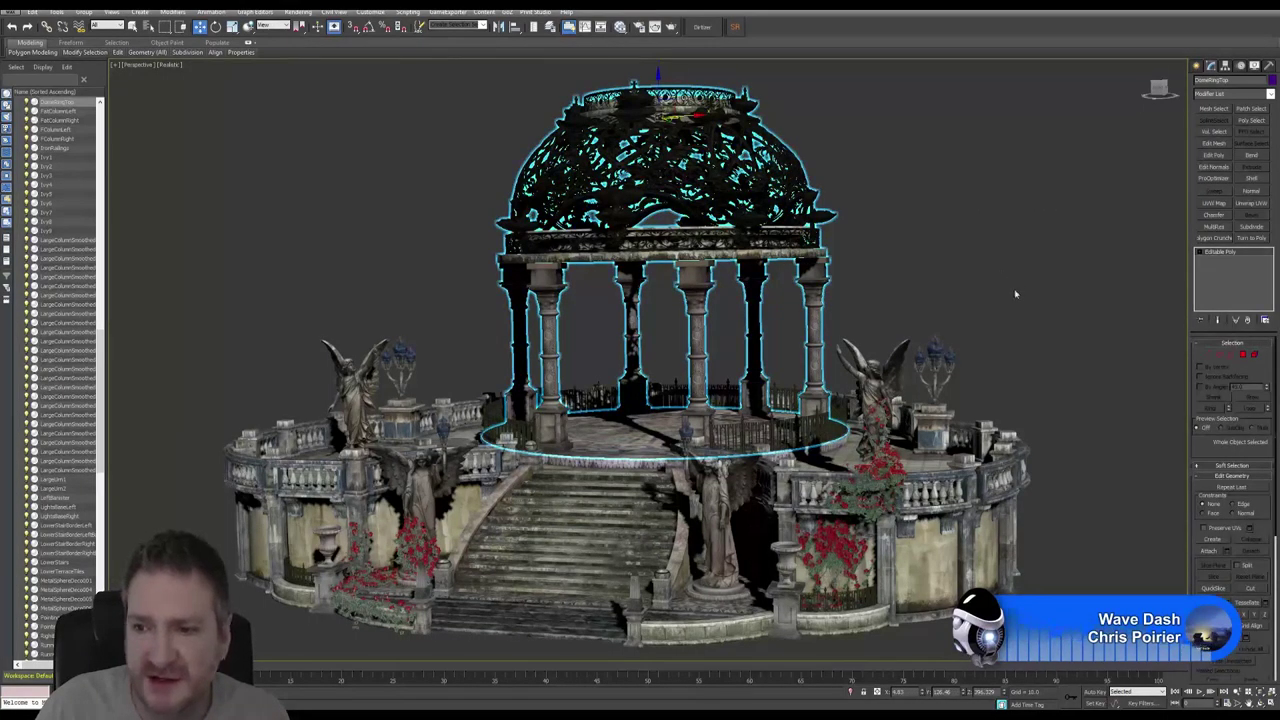
click(1209, 550)
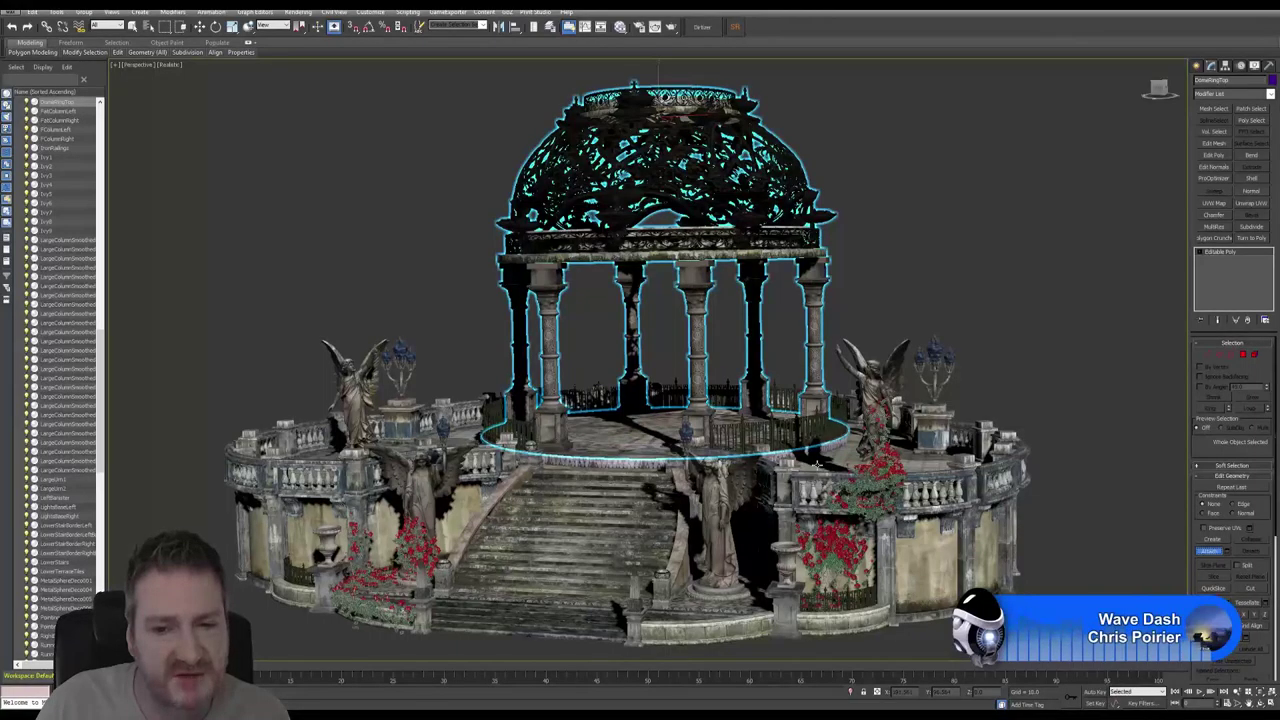
Attach the stairs and another gazebo part to the dome object, confirming Attach Options.
click(638, 466)
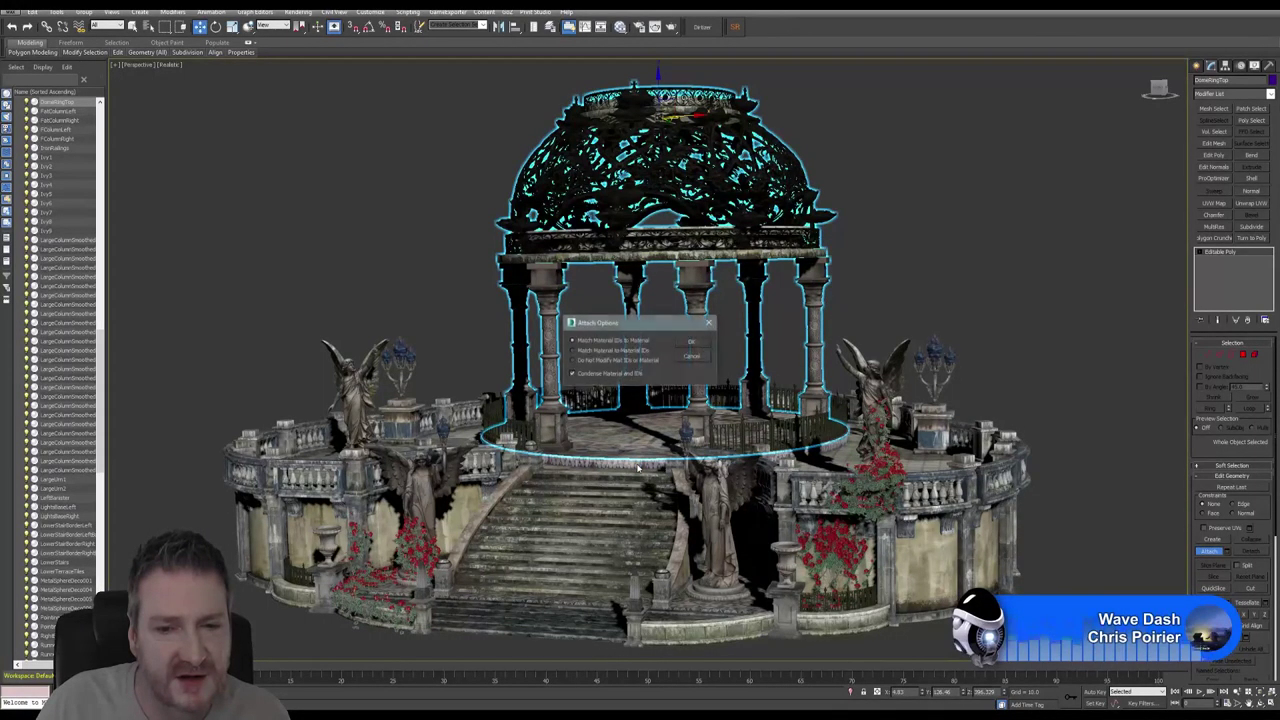
click(694, 342)
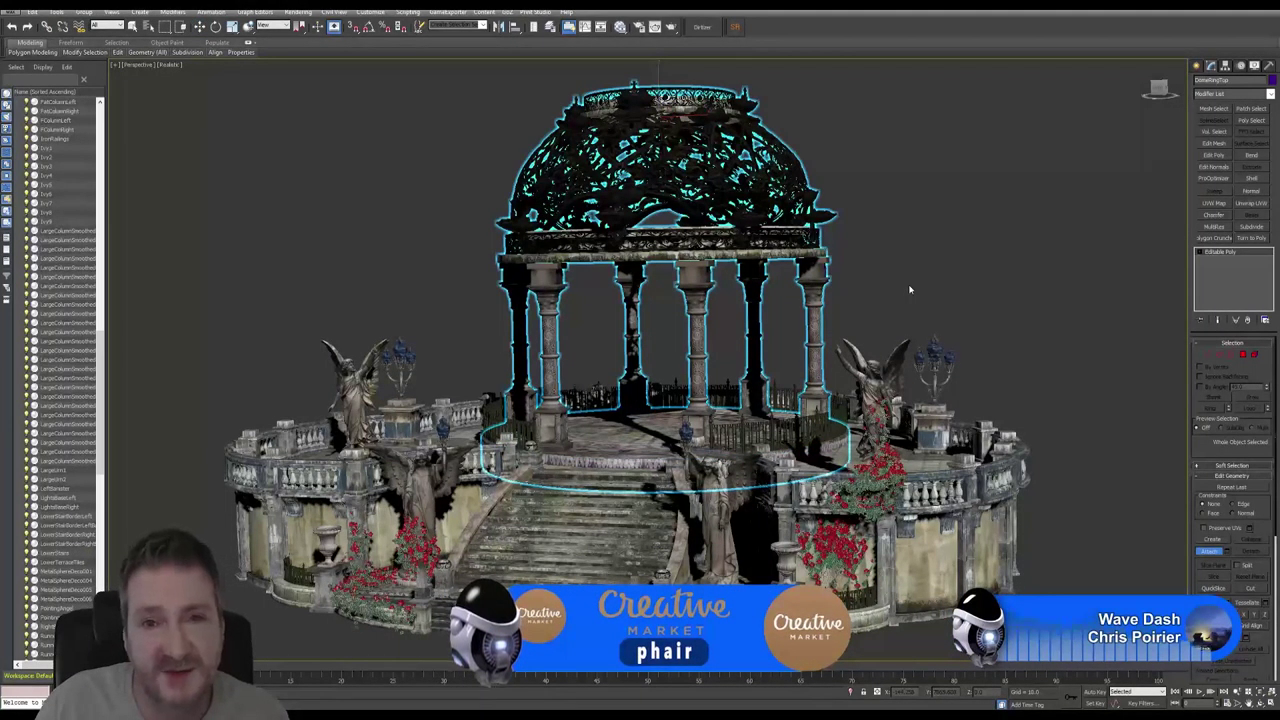
click(925, 467)
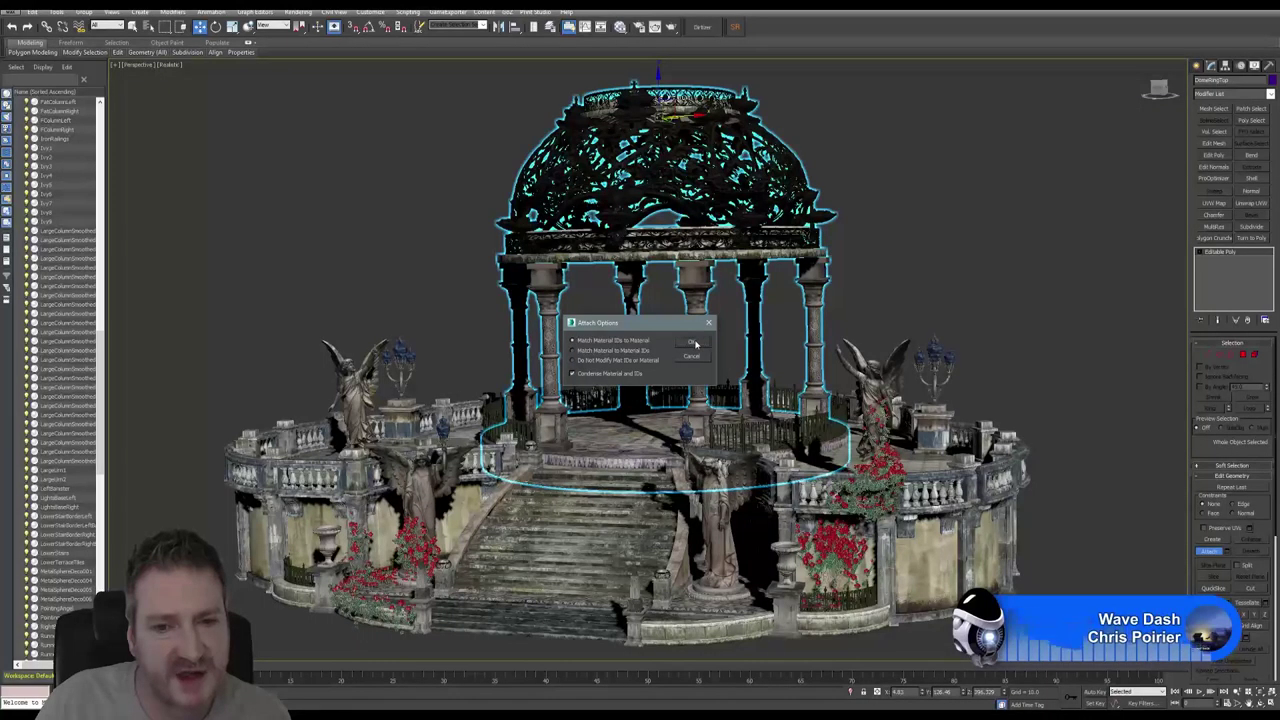
click(691, 341)
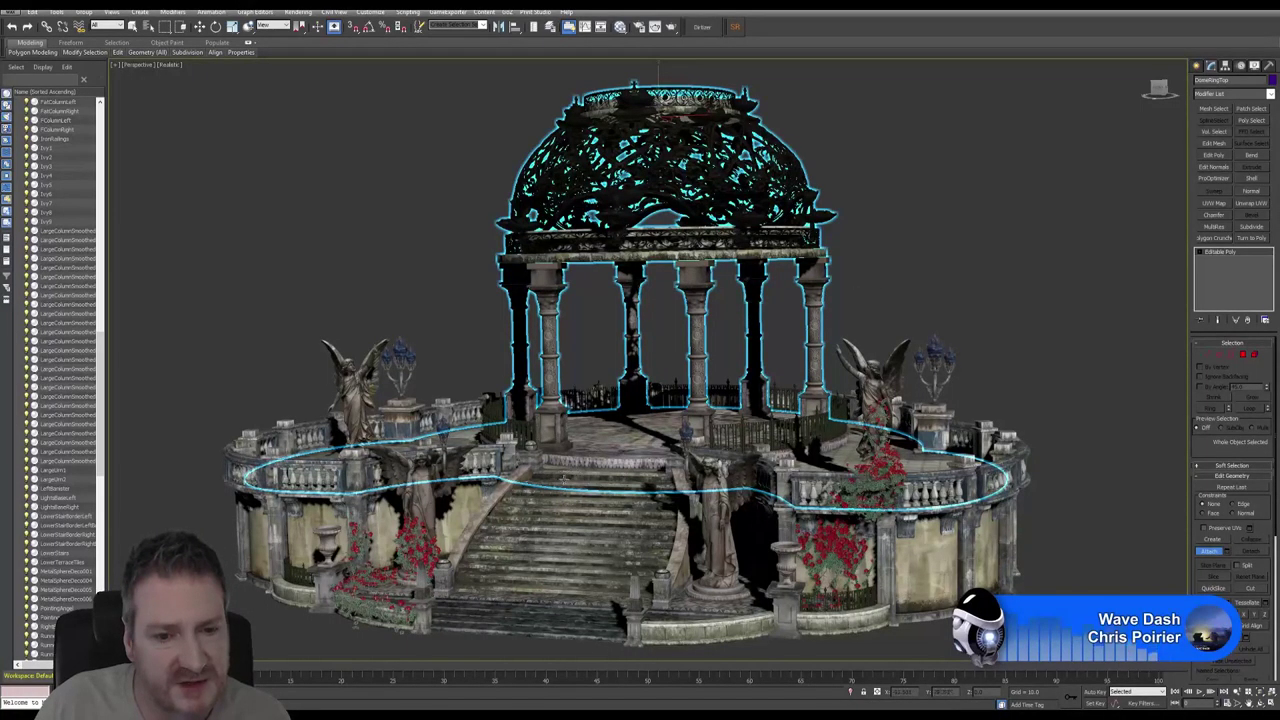
click(497, 496)
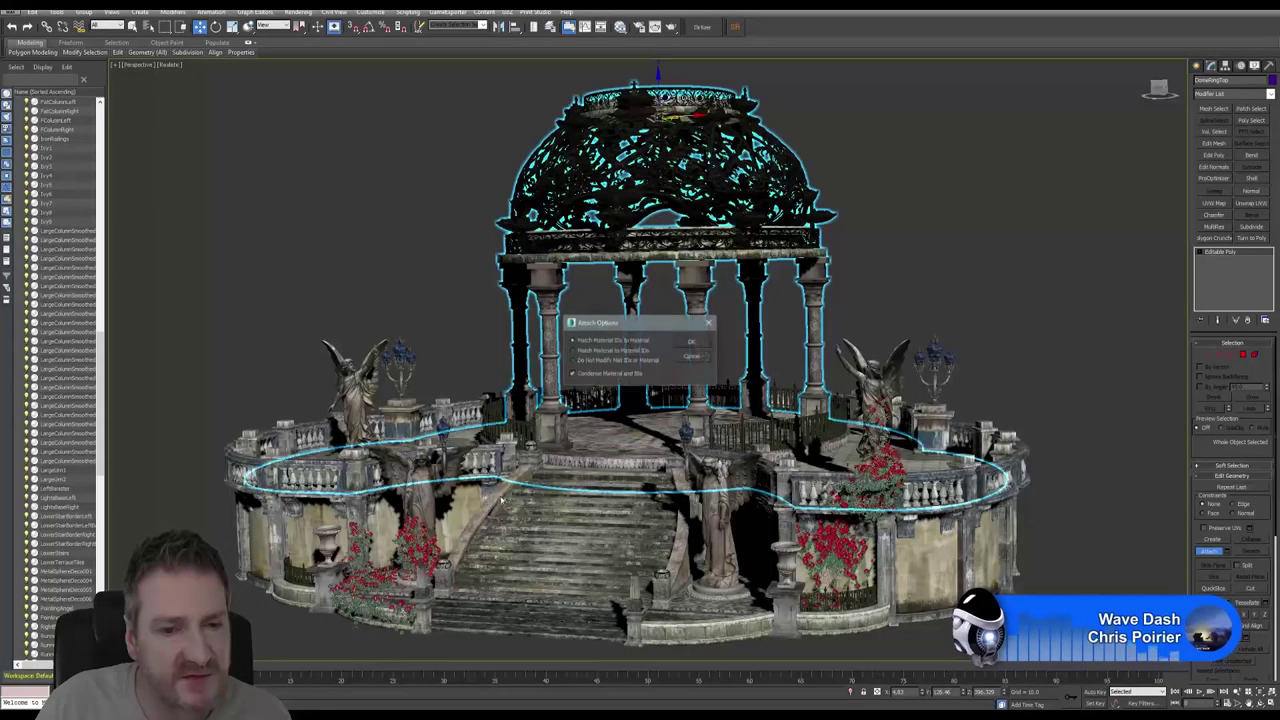
click(692, 348)
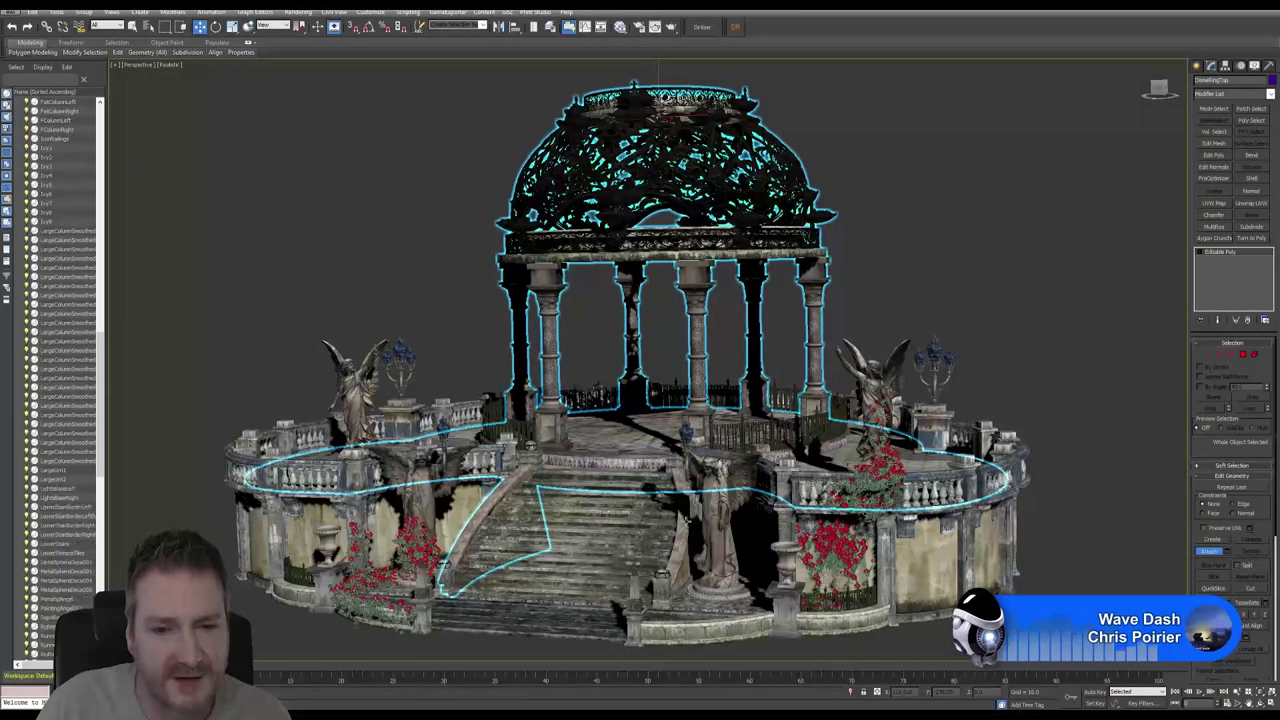
Attach one more piece, then cancel the stairs' join and exit Attach pick mode.
click(678, 116)
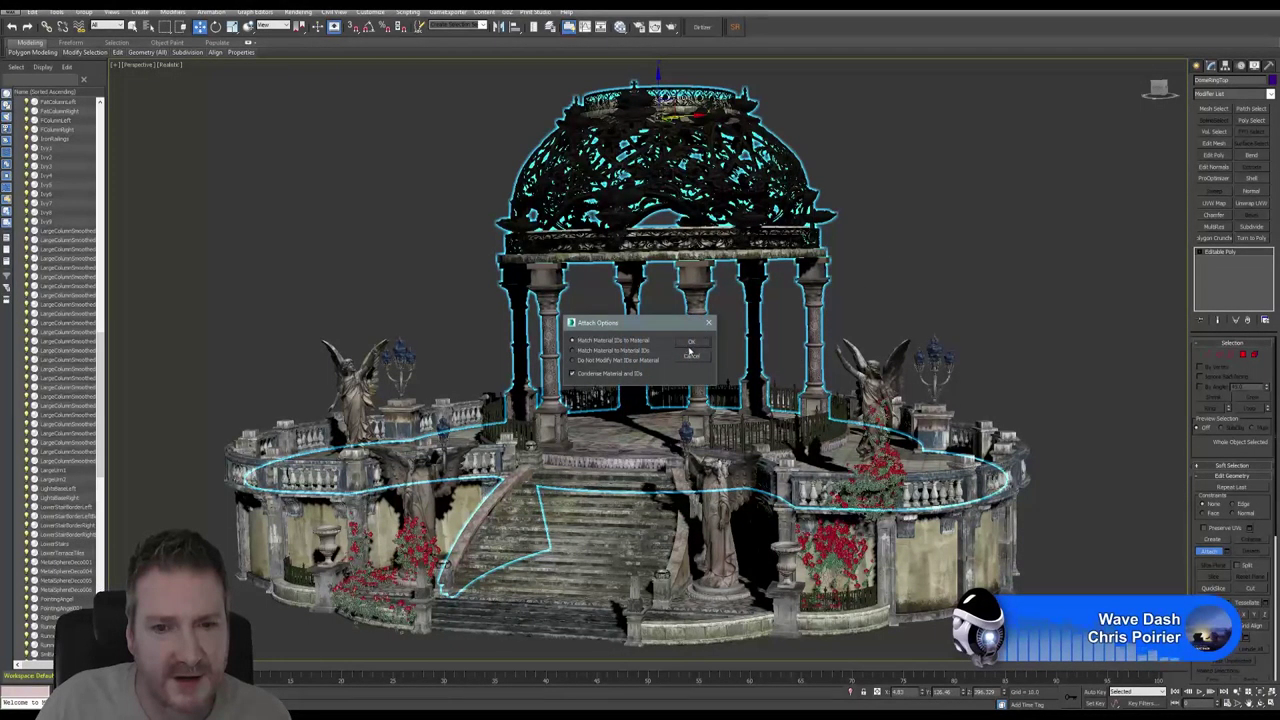
click(694, 344)
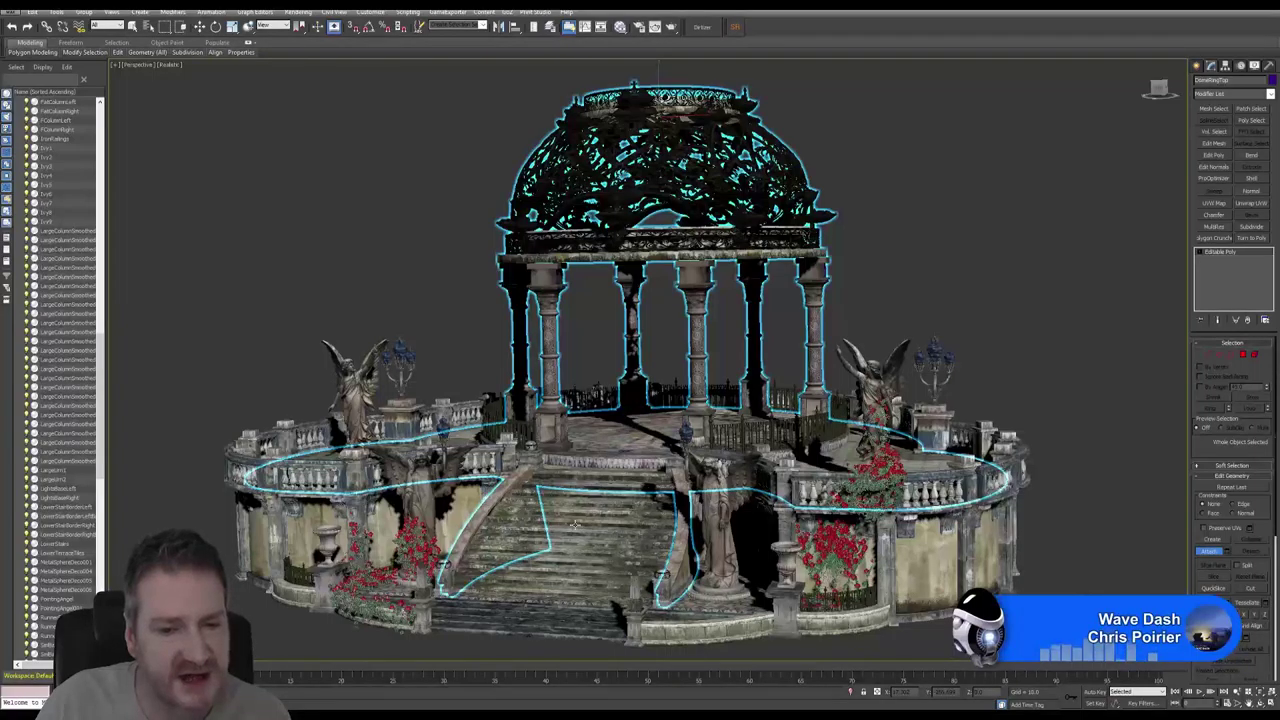
key(w)
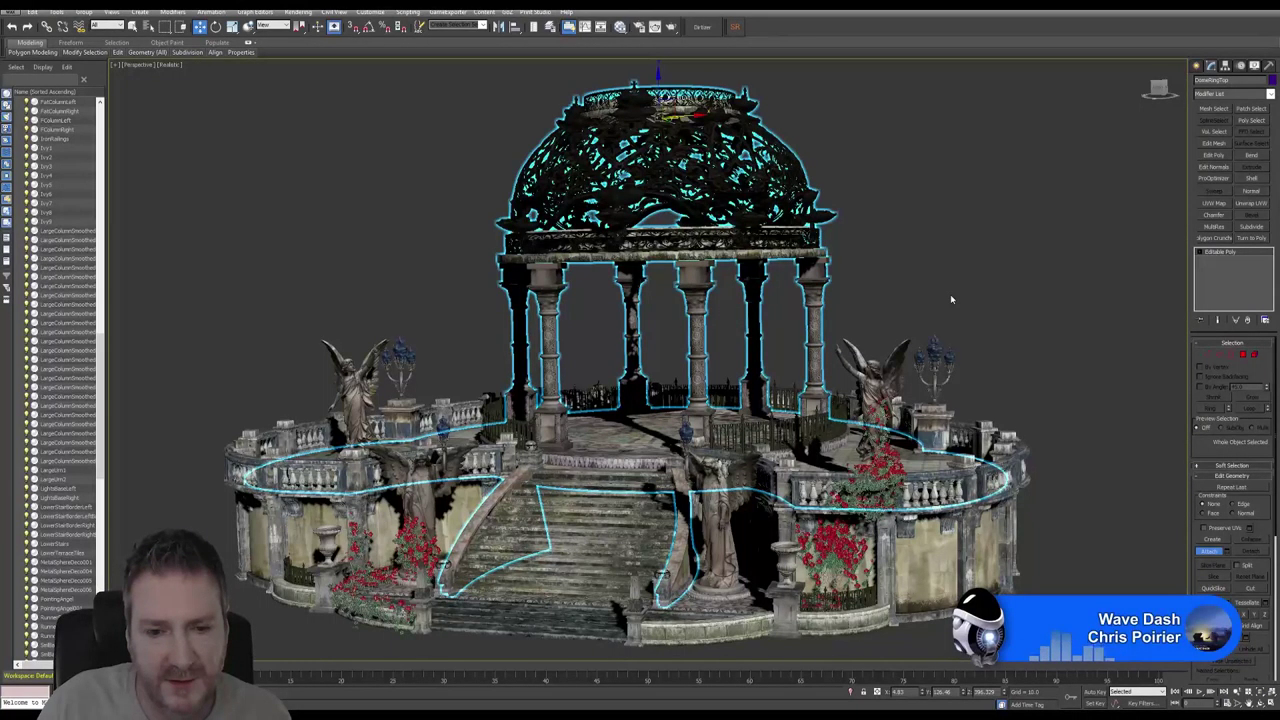
key(q)
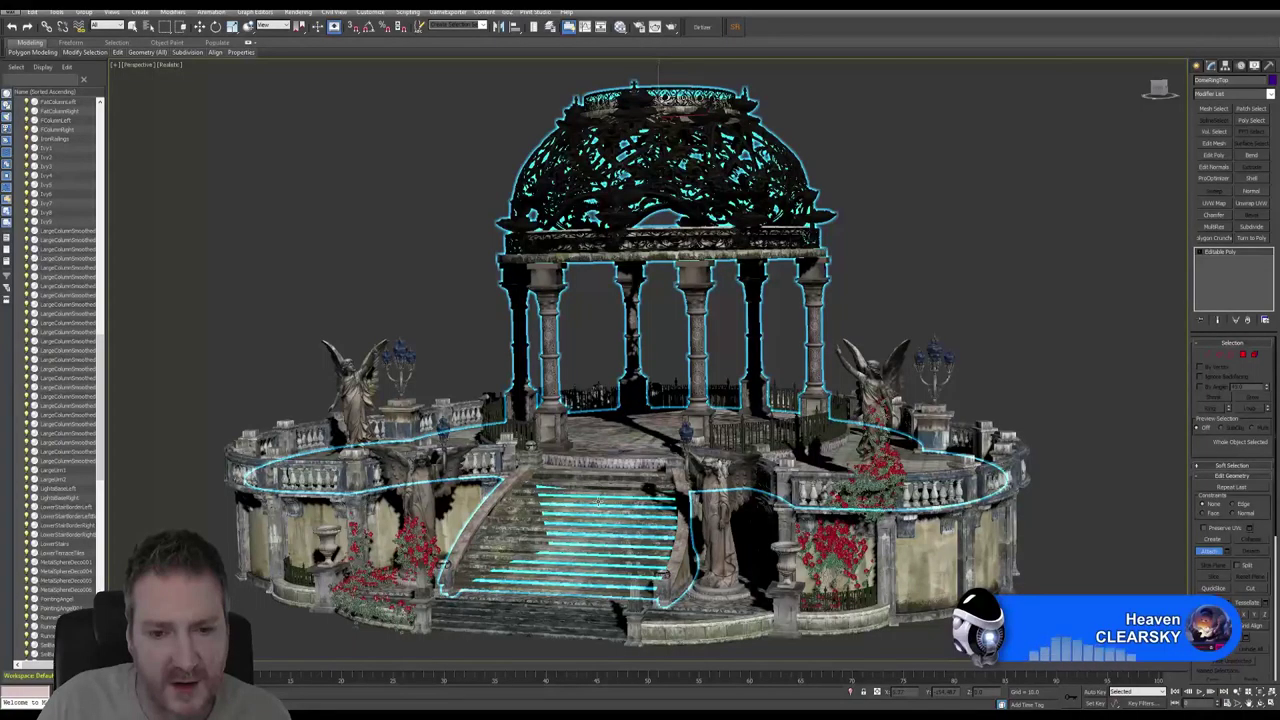
click(598, 504)
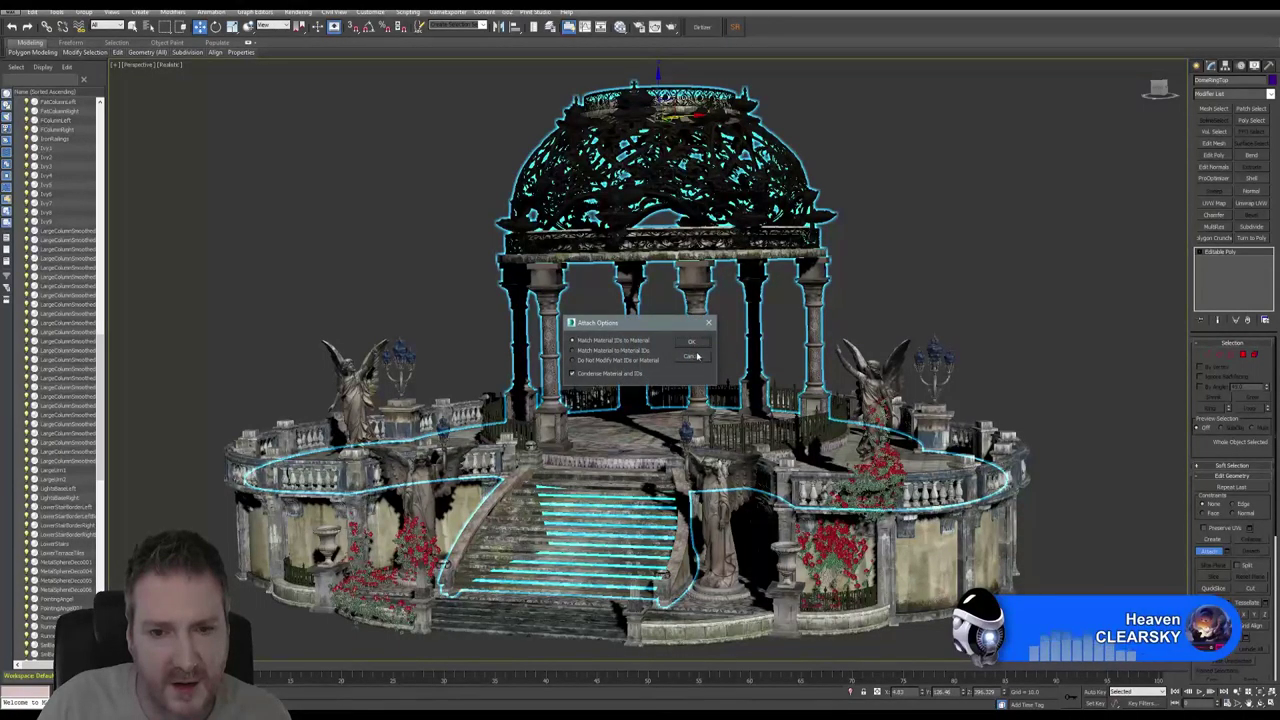
click(697, 356)
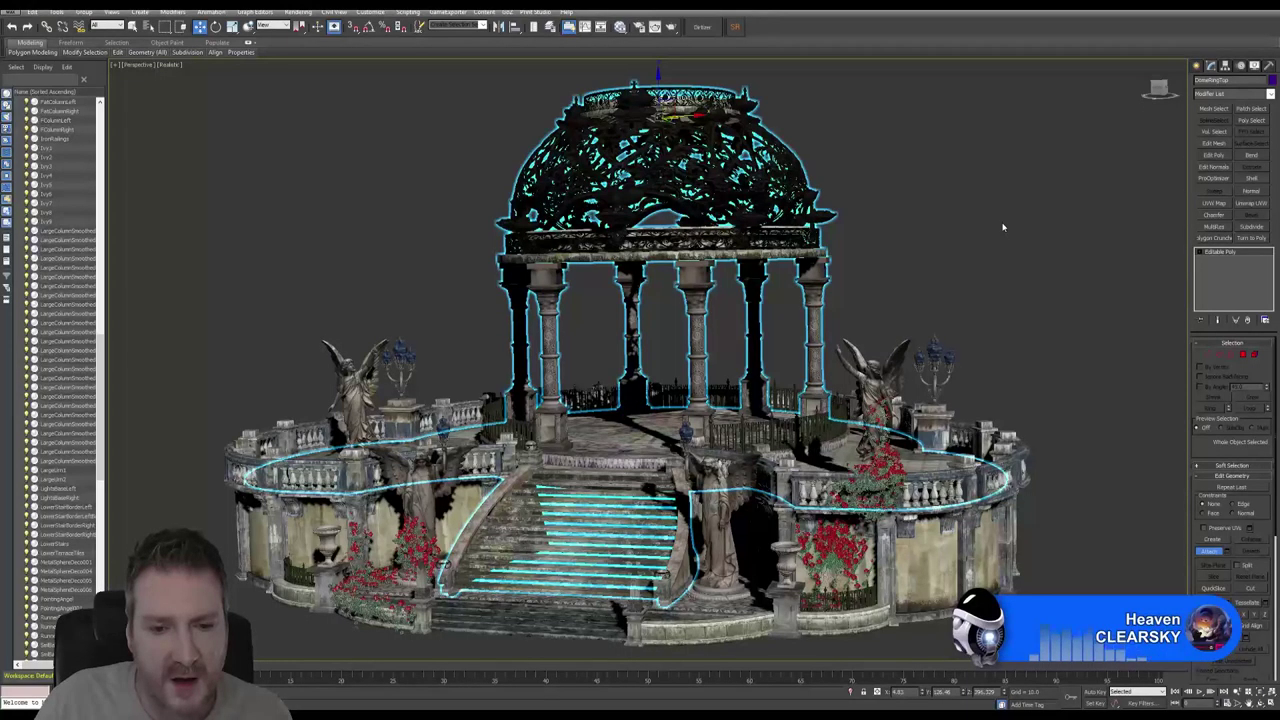
click(1208, 551)
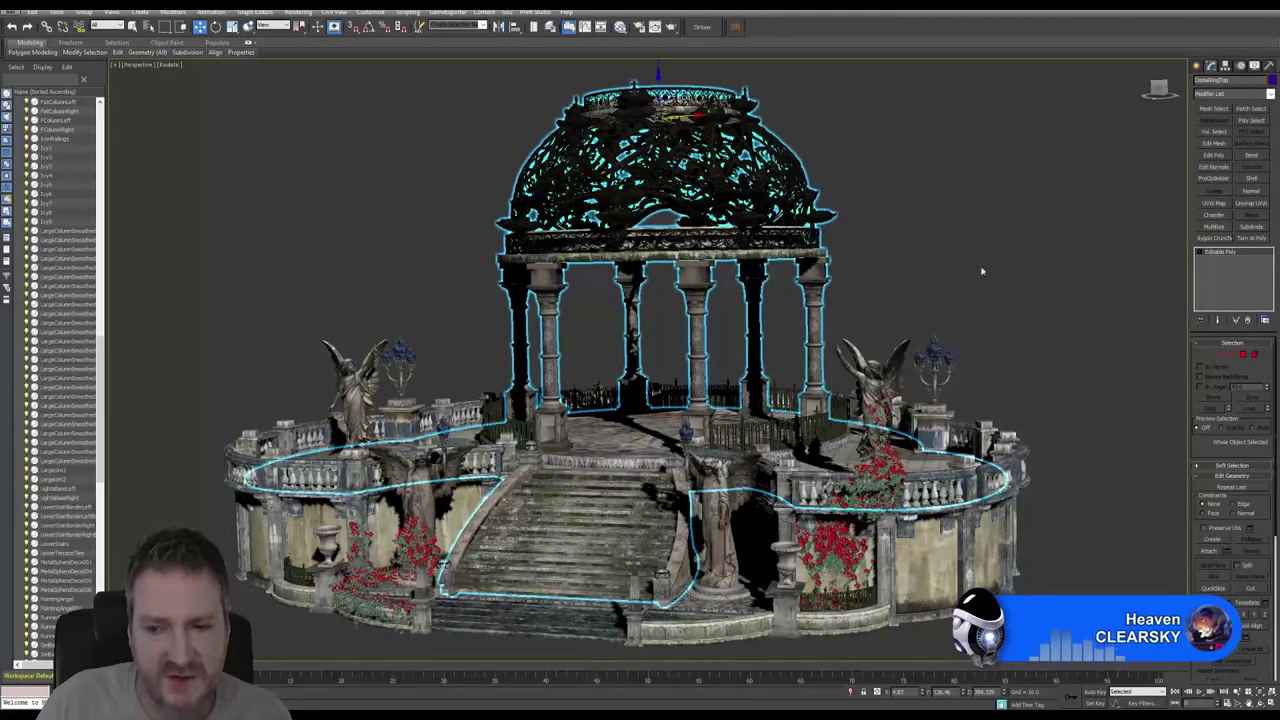
Save the scene using Save from the application menu.
click(10, 9)
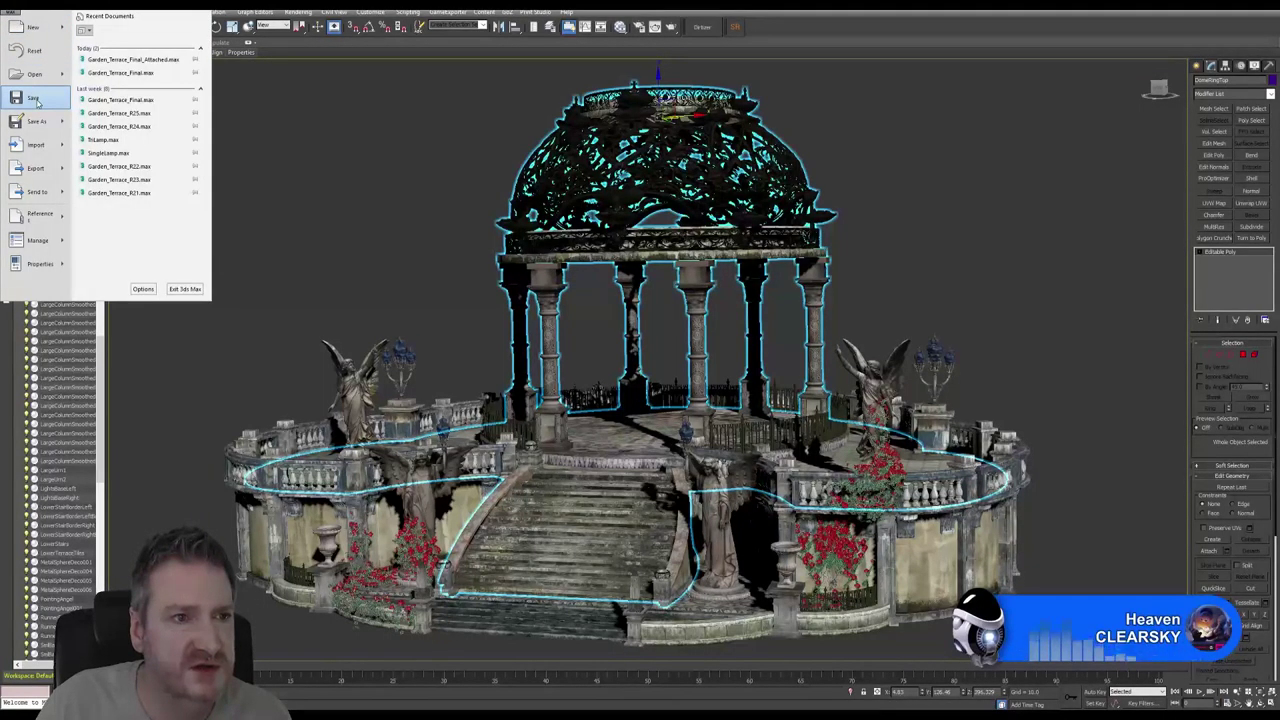
click(35, 101)
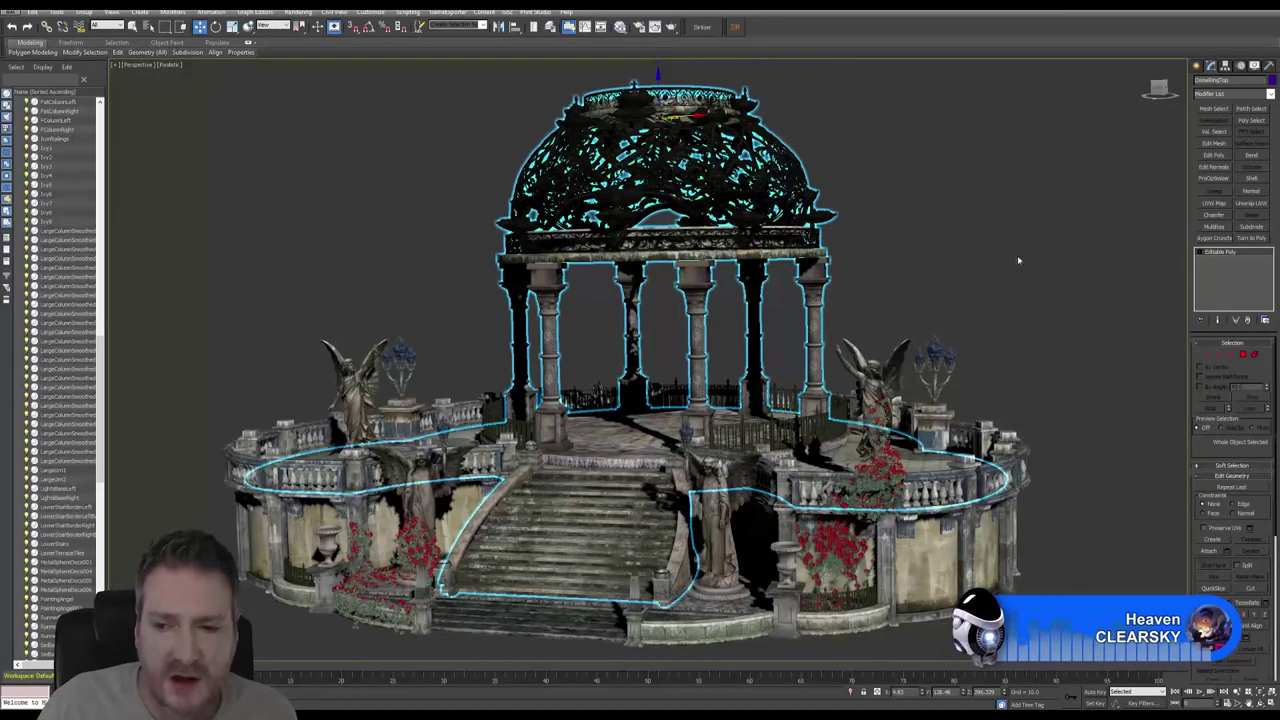
Turn on Attach and join a top piece and the lower step base, matching material IDs.
click(1209, 551)
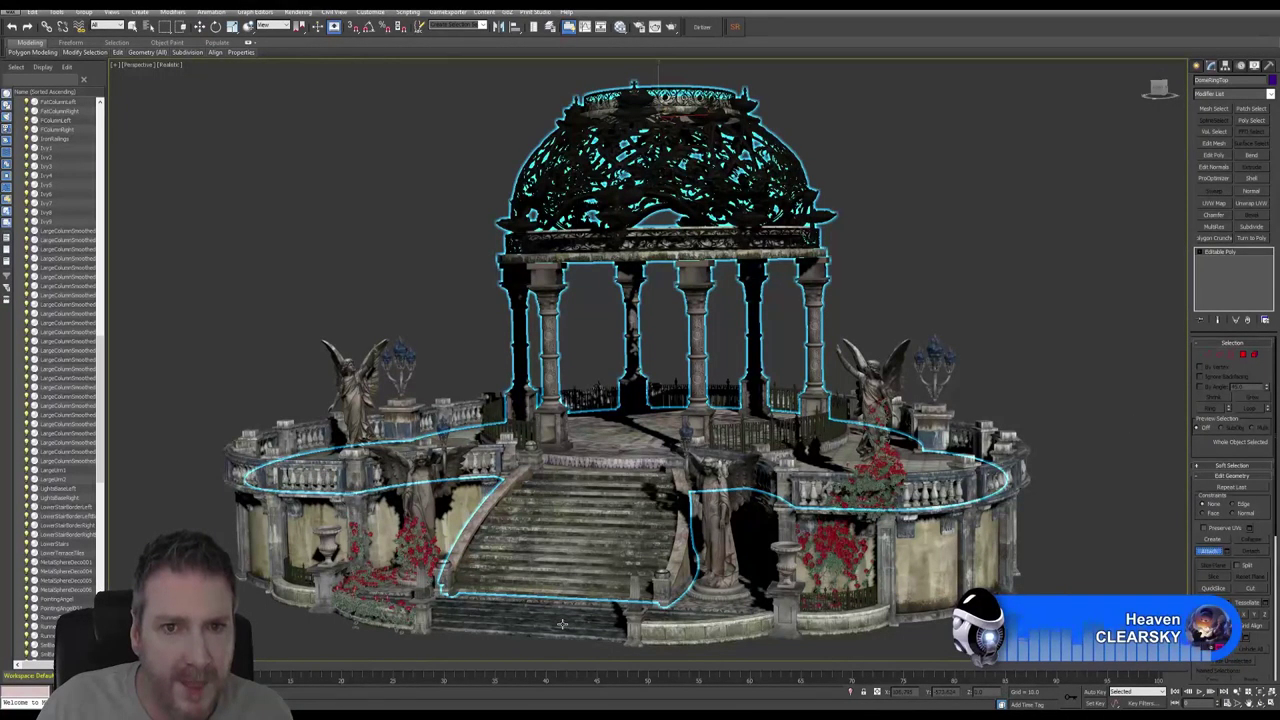
click(680, 116)
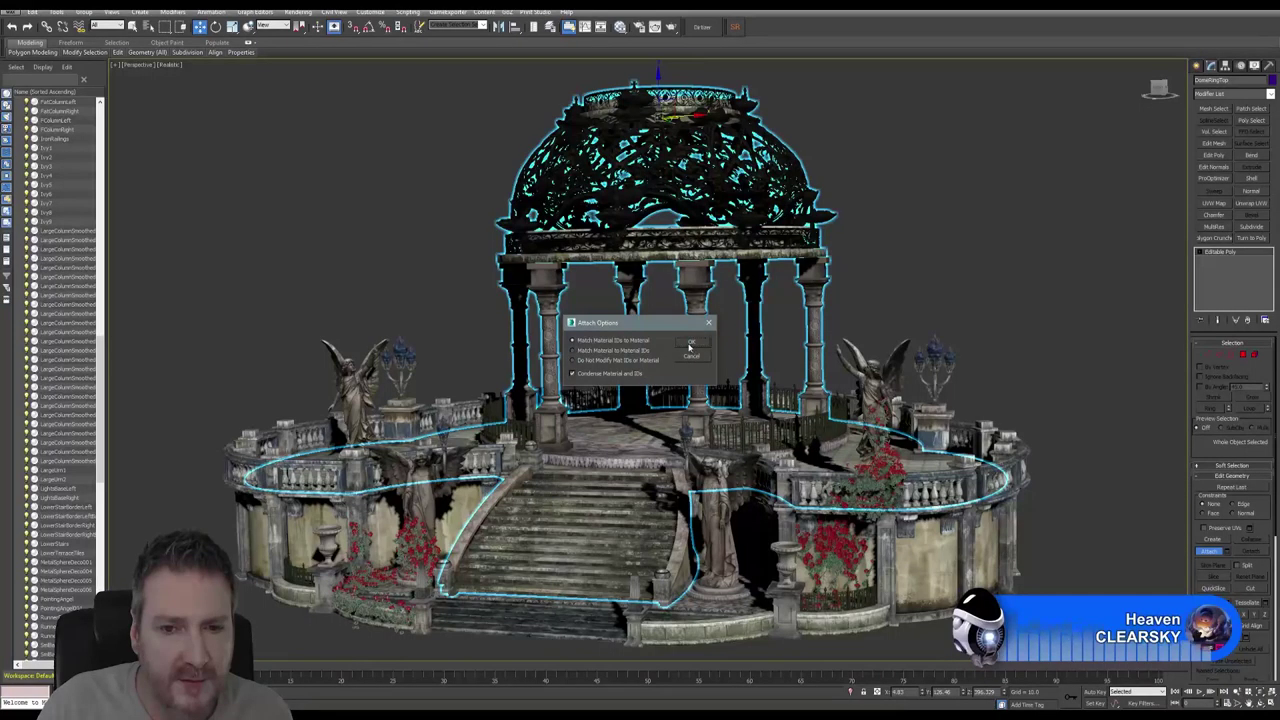
click(689, 348)
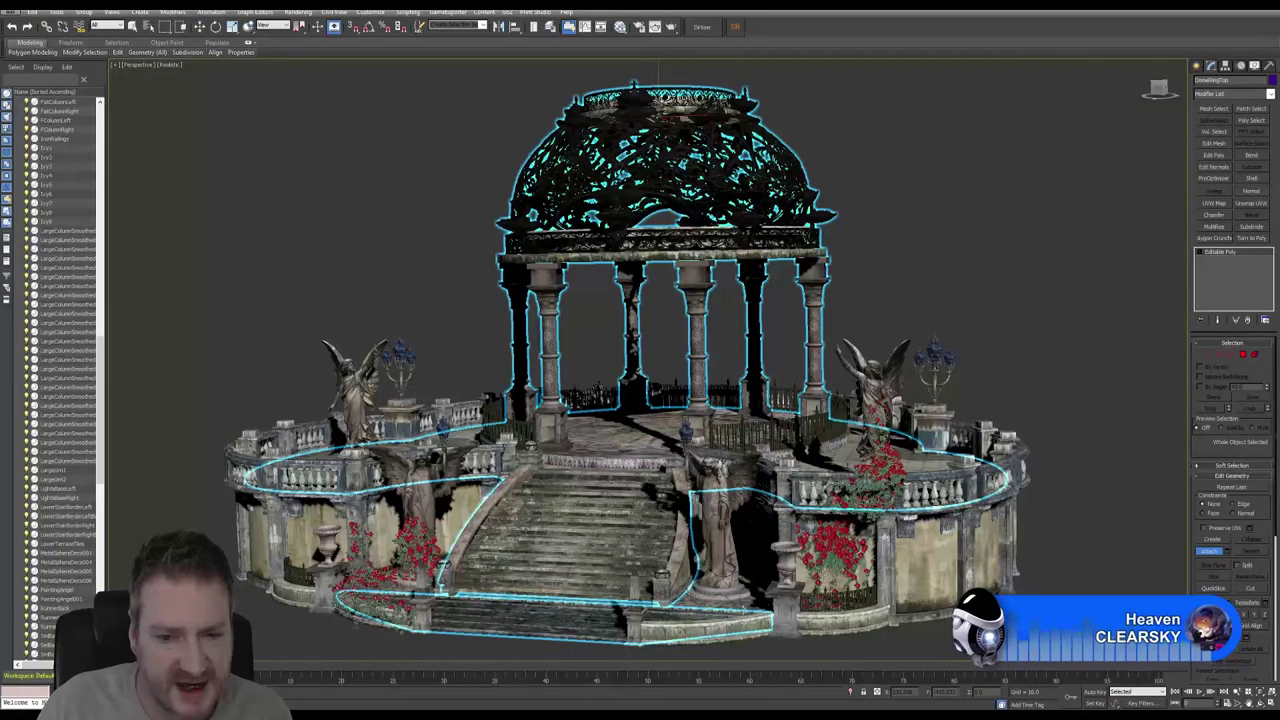
click(741, 603)
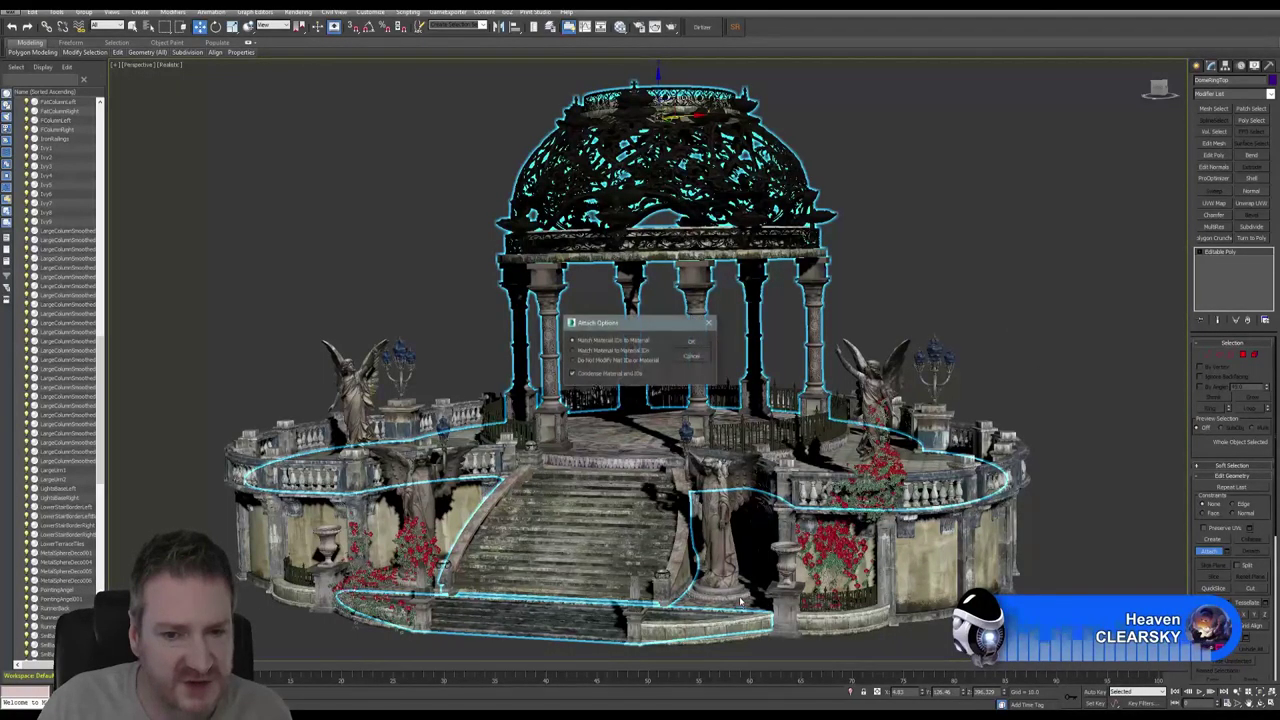
click(691, 344)
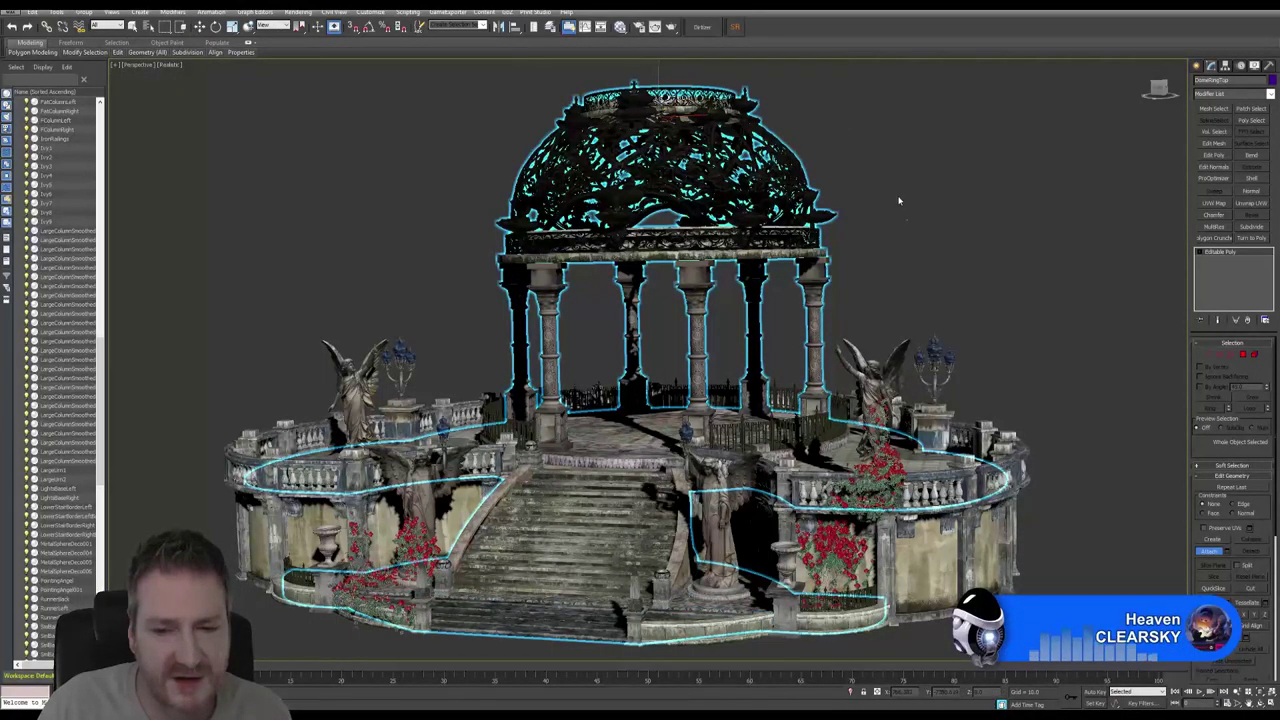
Attach another base piece, the outer base wall and the left and right pedestals.
key(w)
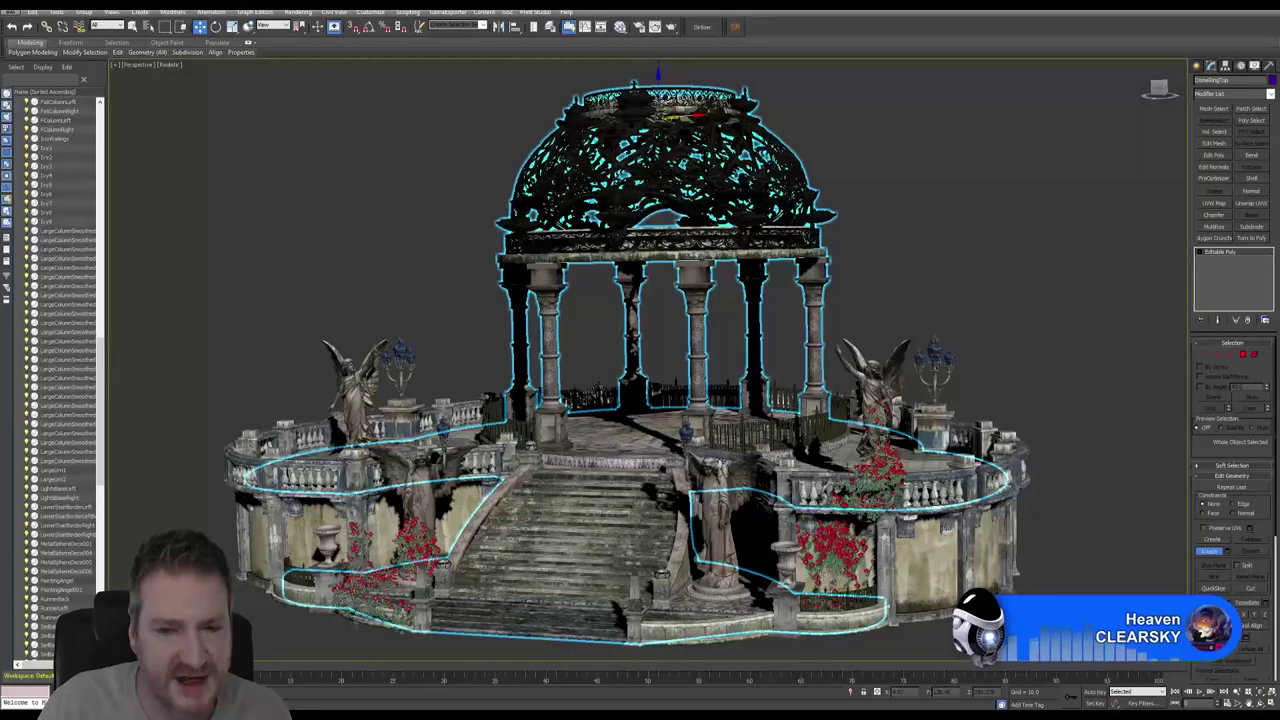
click(788, 340)
click(698, 344)
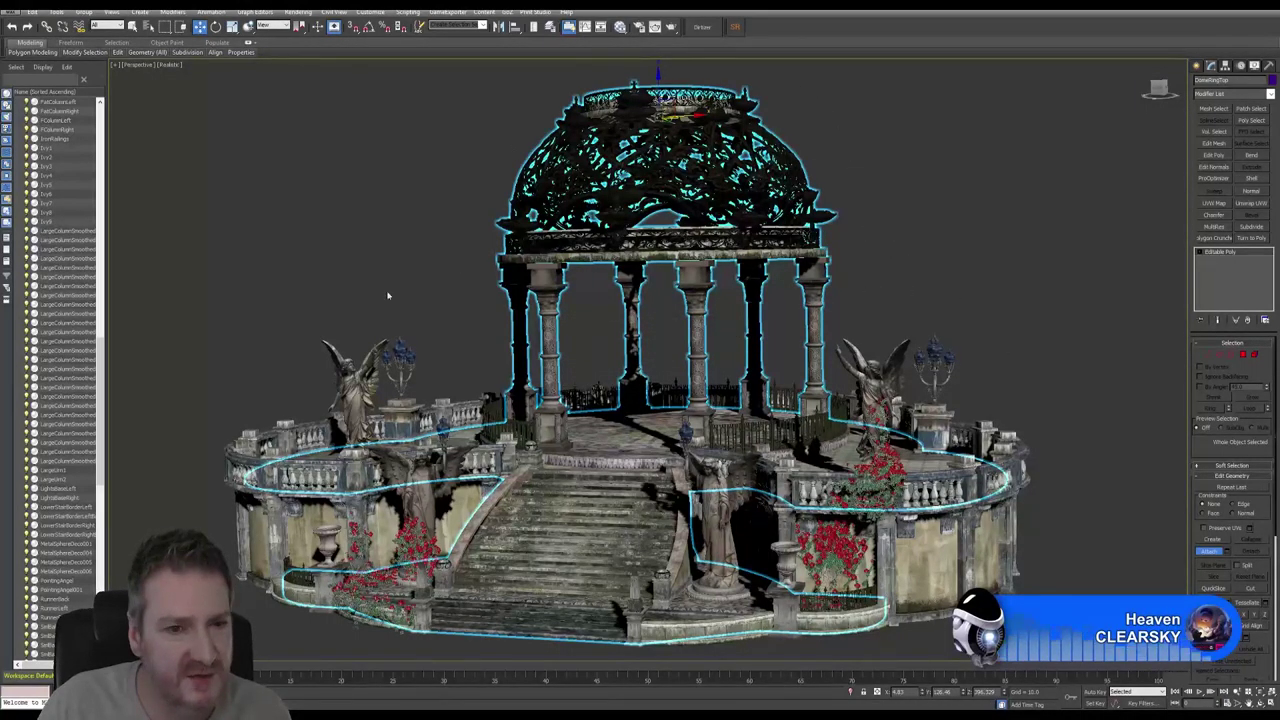
click(1000, 510)
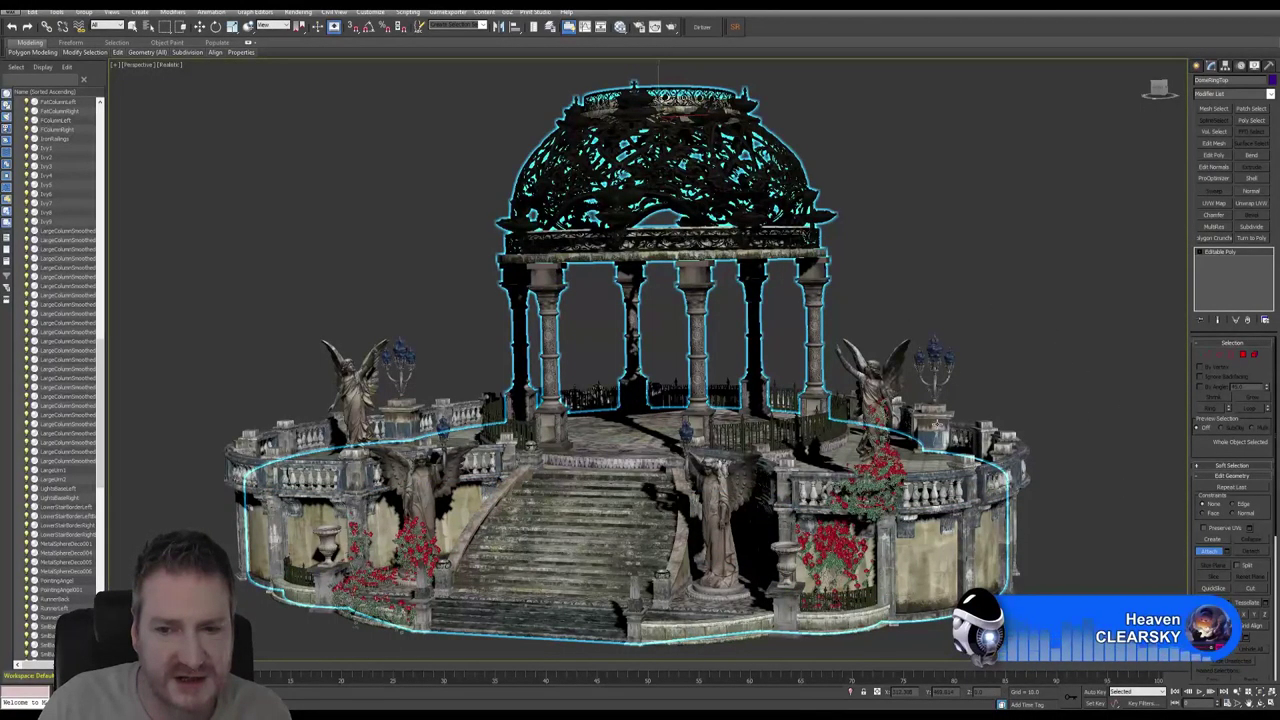
click(446, 414)
click(692, 342)
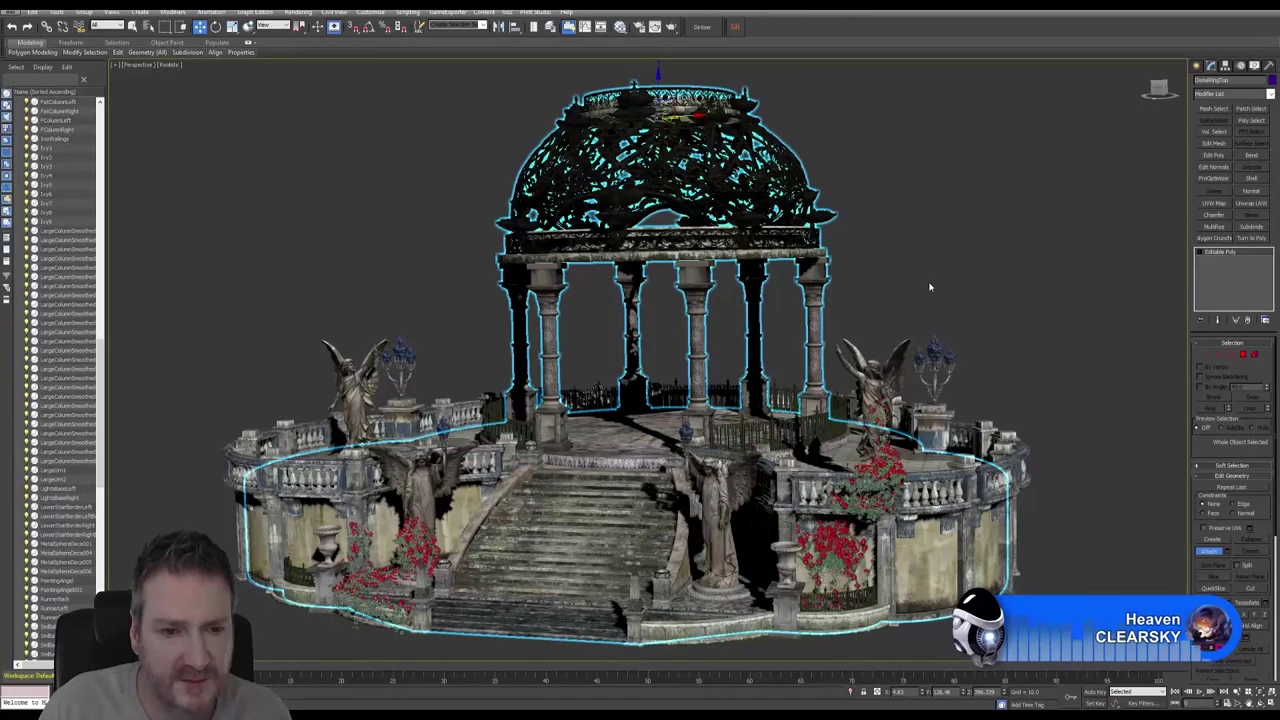
click(925, 418)
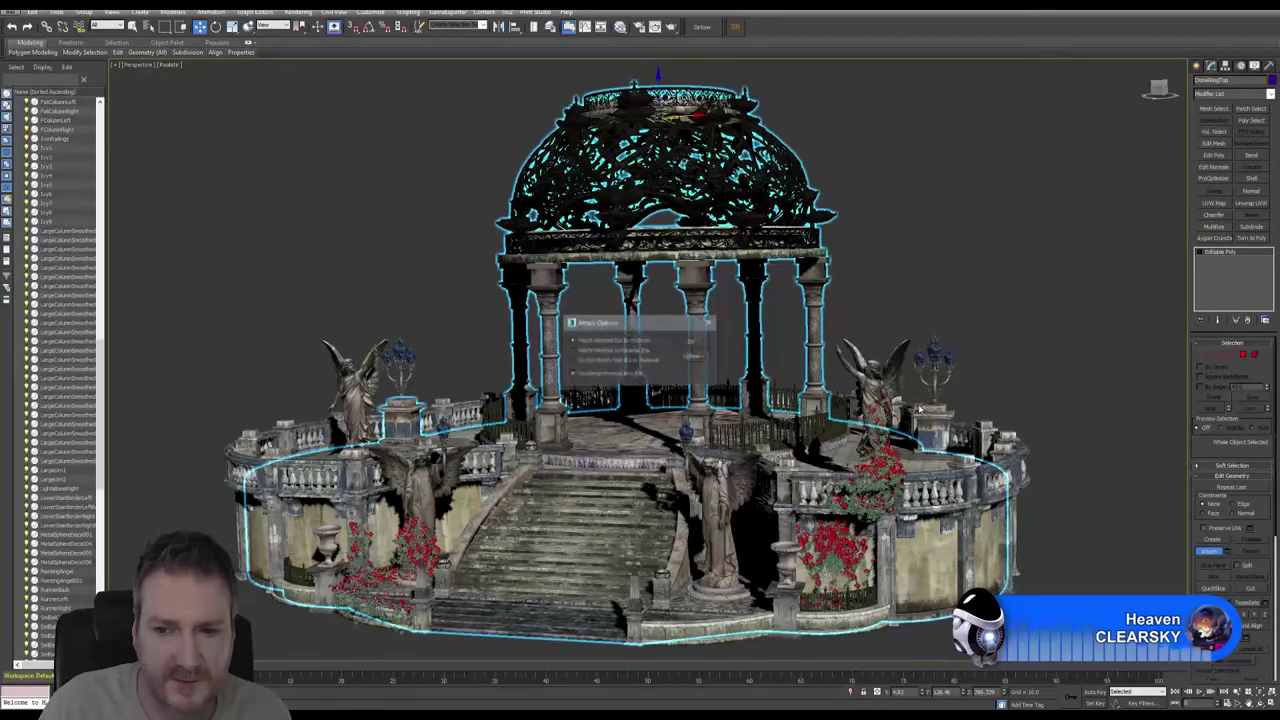
click(690, 345)
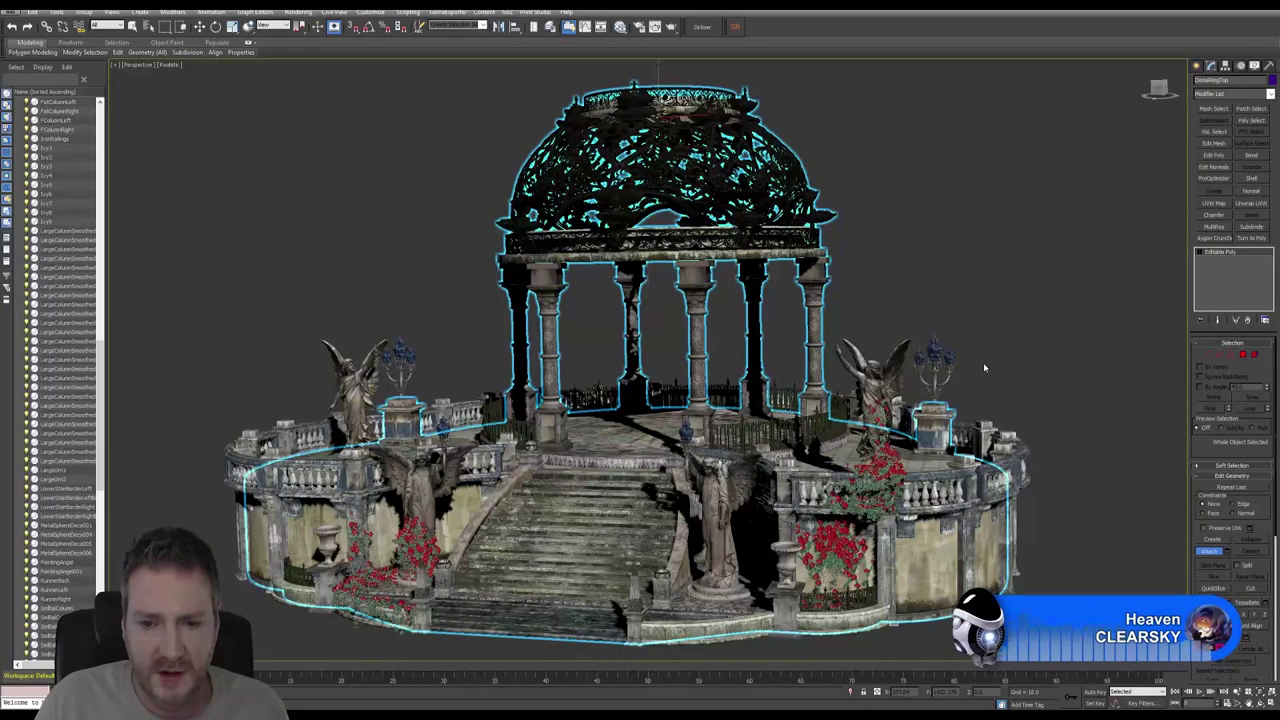
Attach a base ring piece, the railing behind the columns and another remaining part.
click(689, 632)
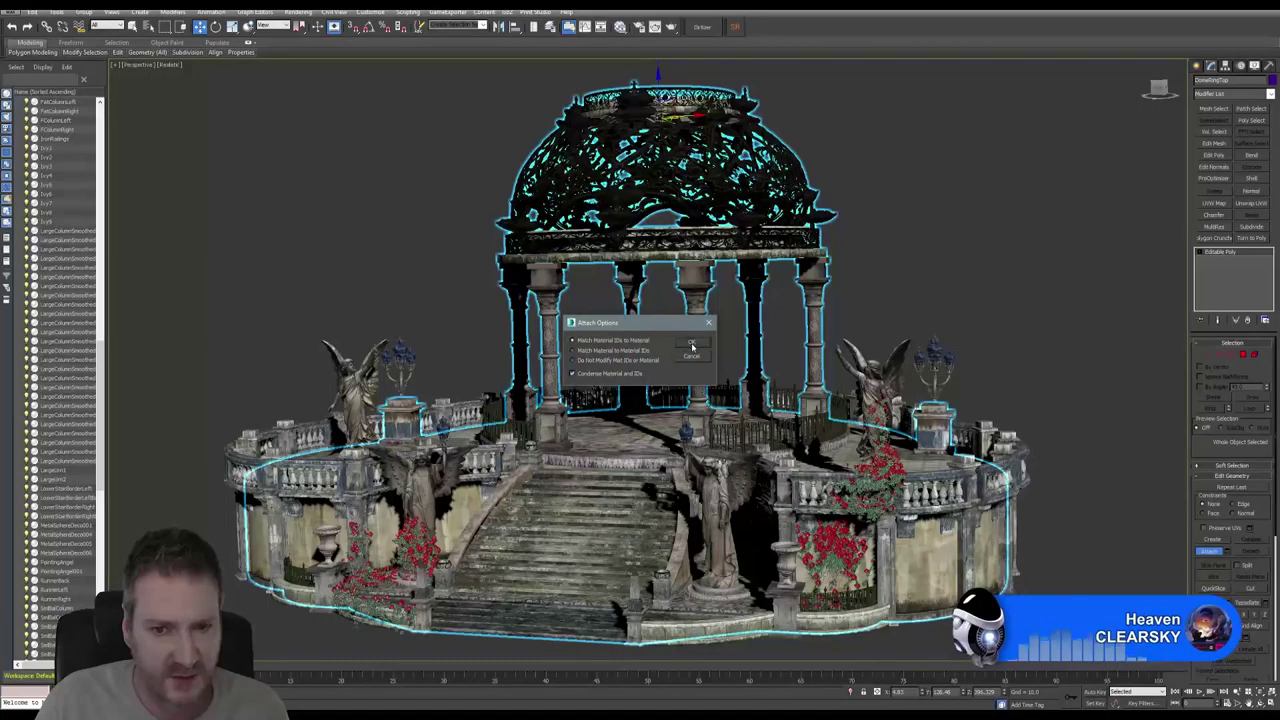
click(691, 342)
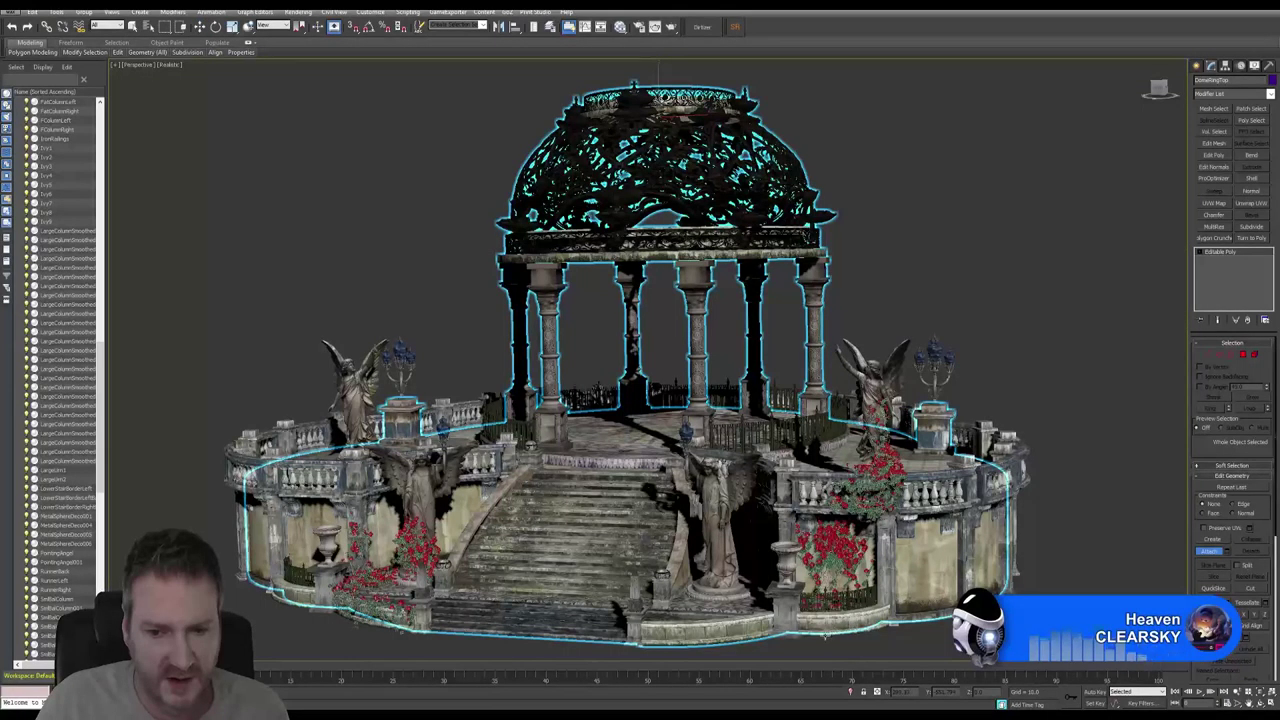
key(w)
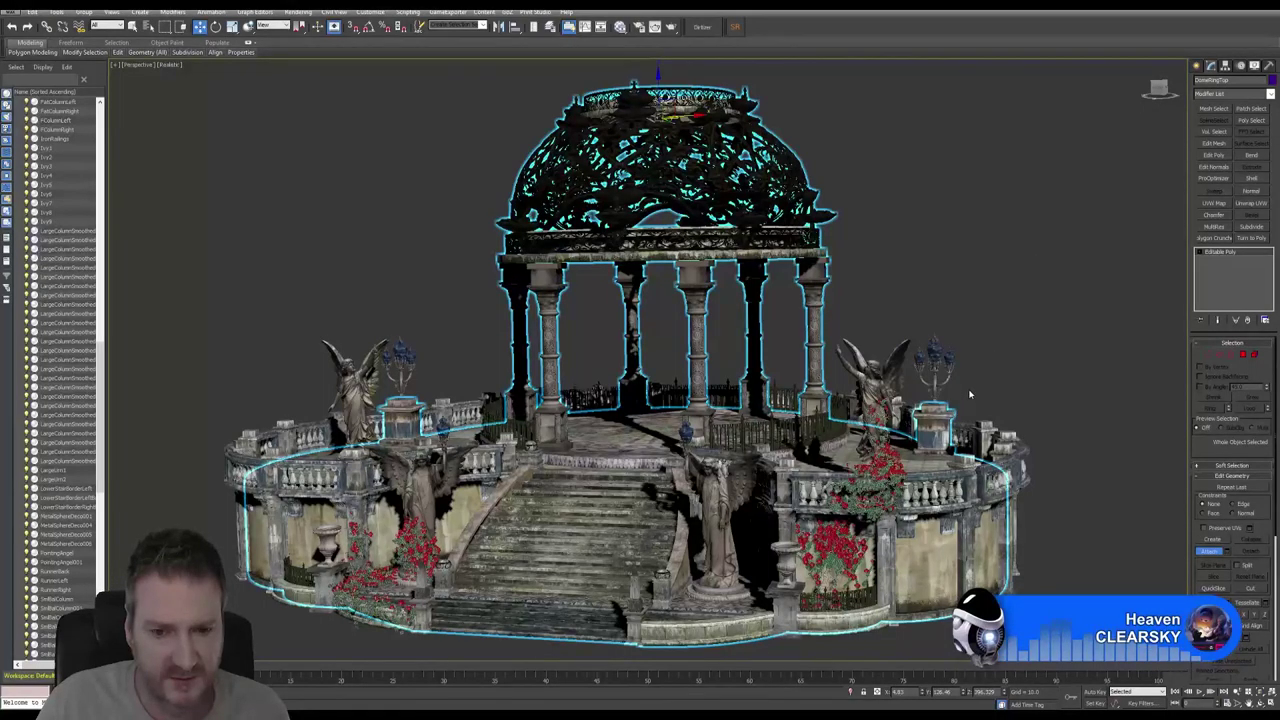
key(q)
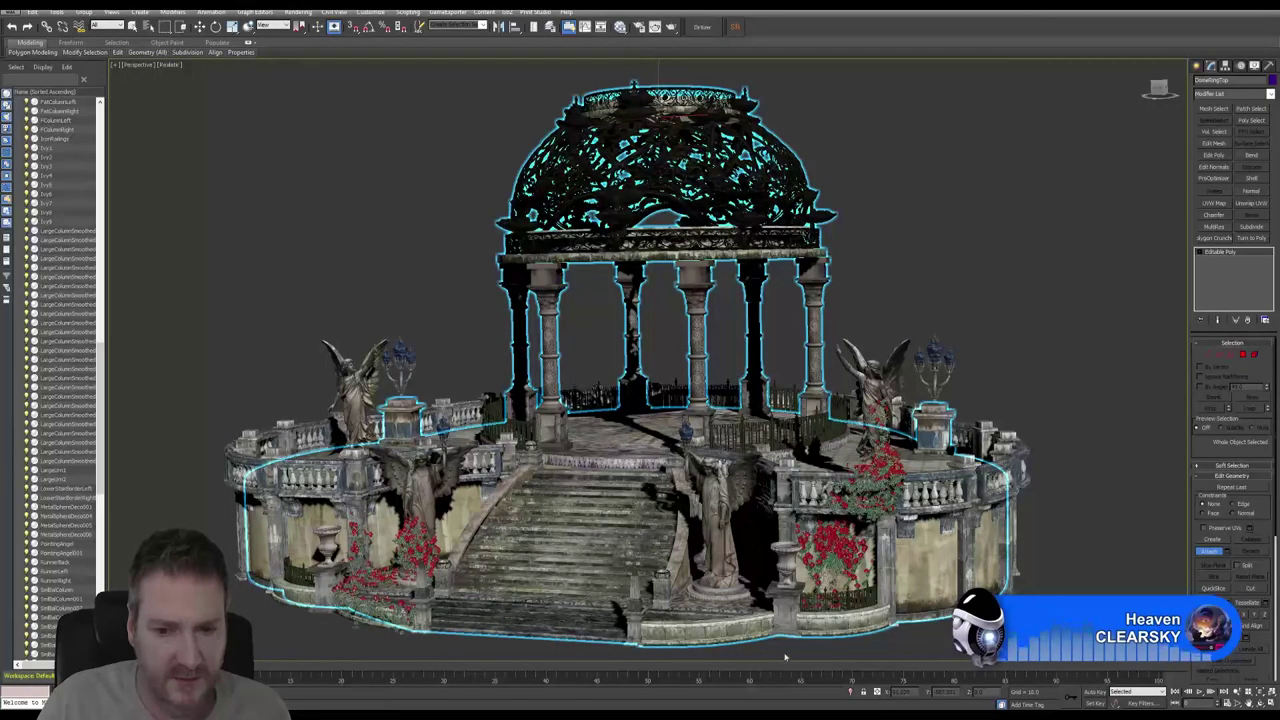
click(712, 408)
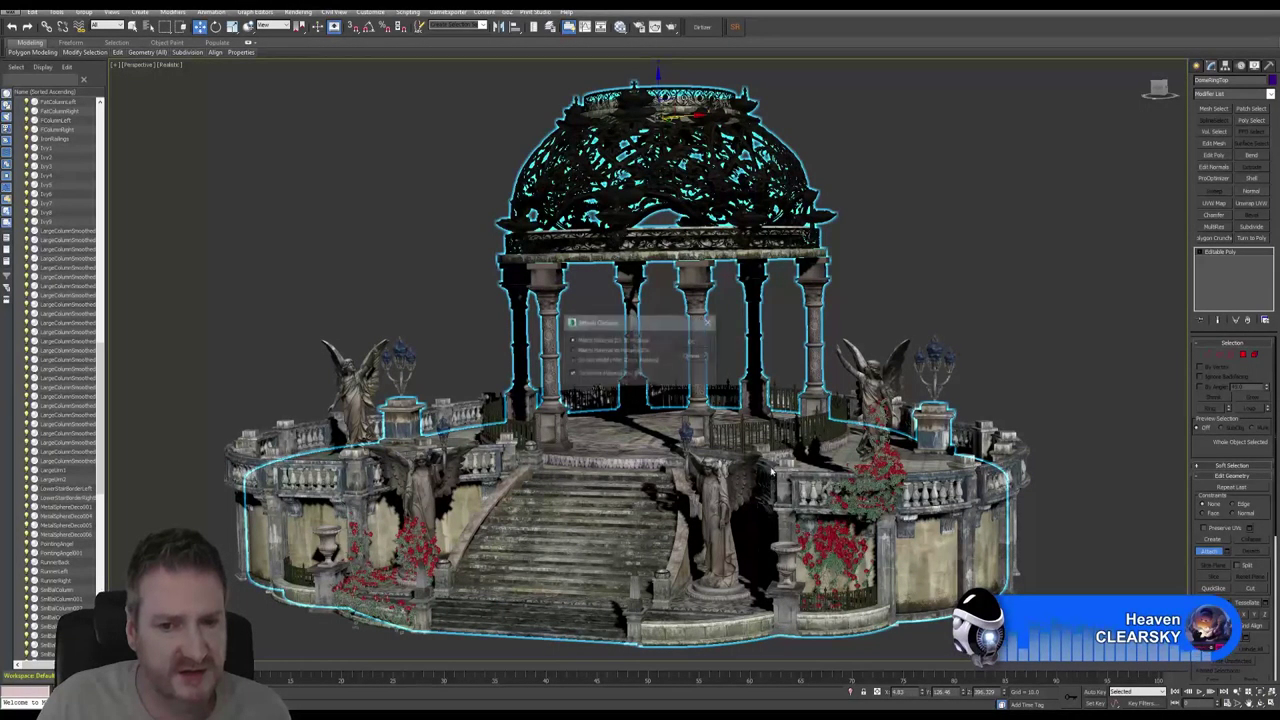
click(691, 341)
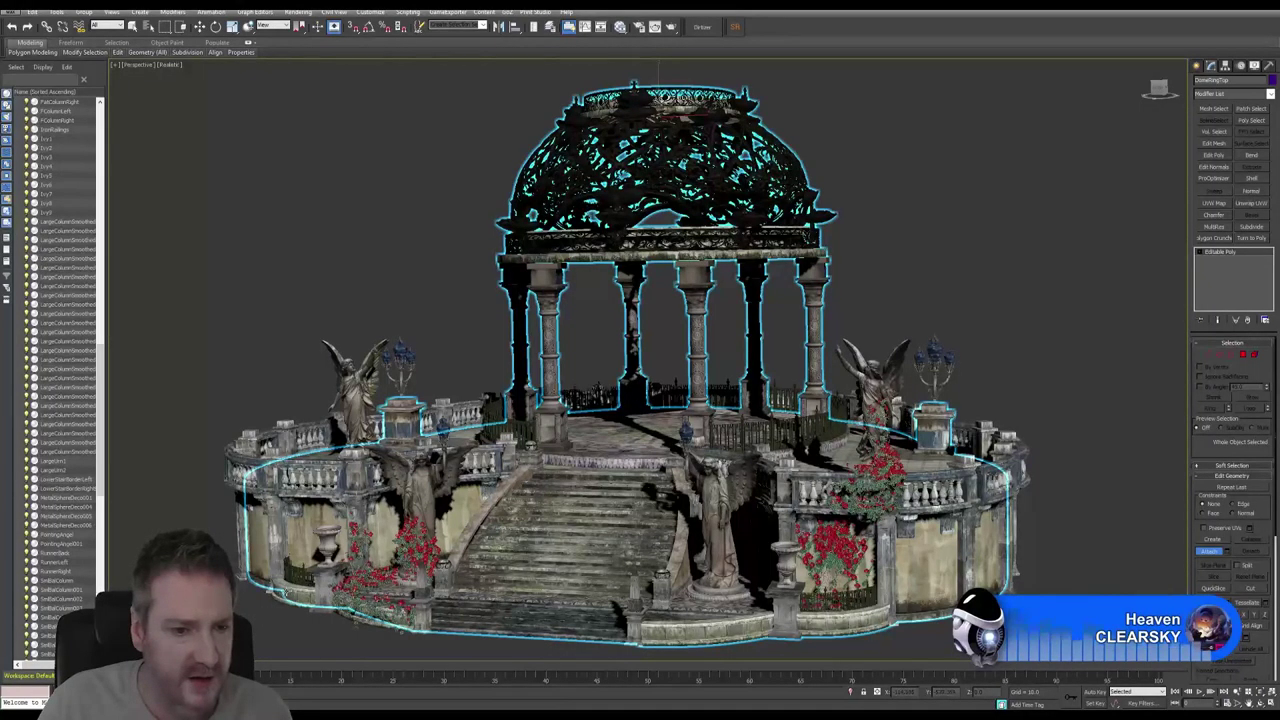
click(332, 583)
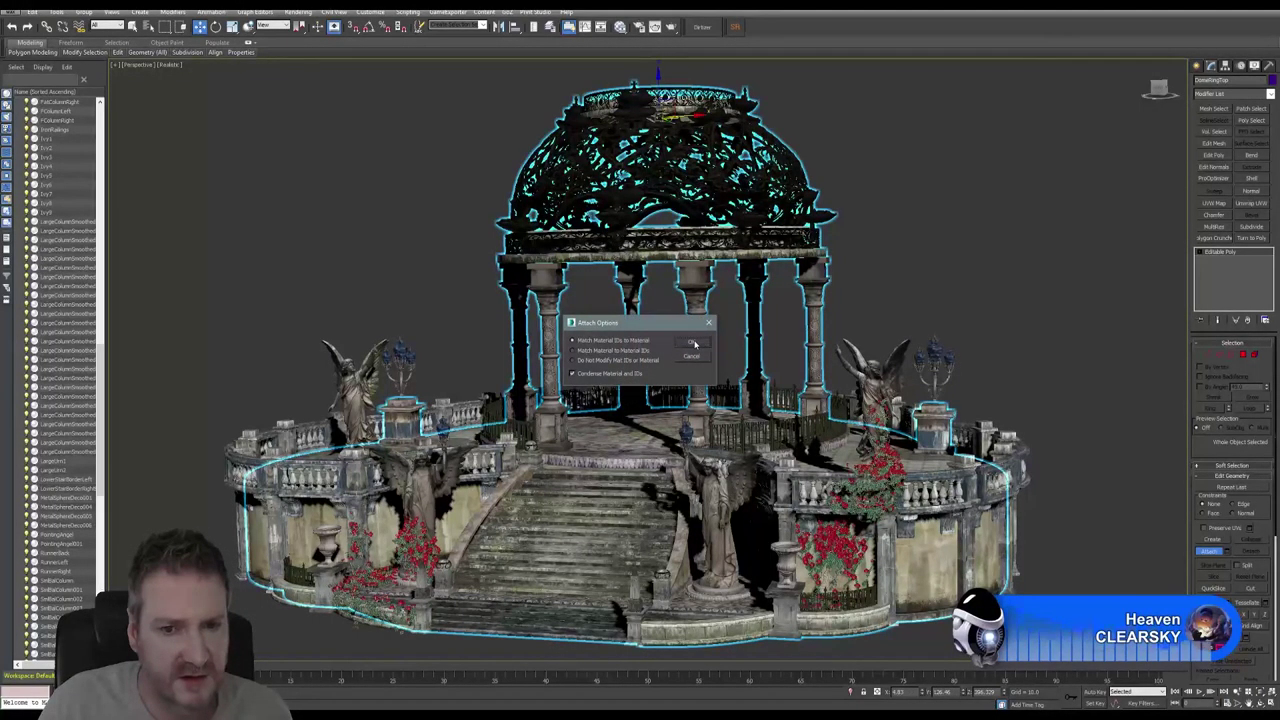
click(694, 344)
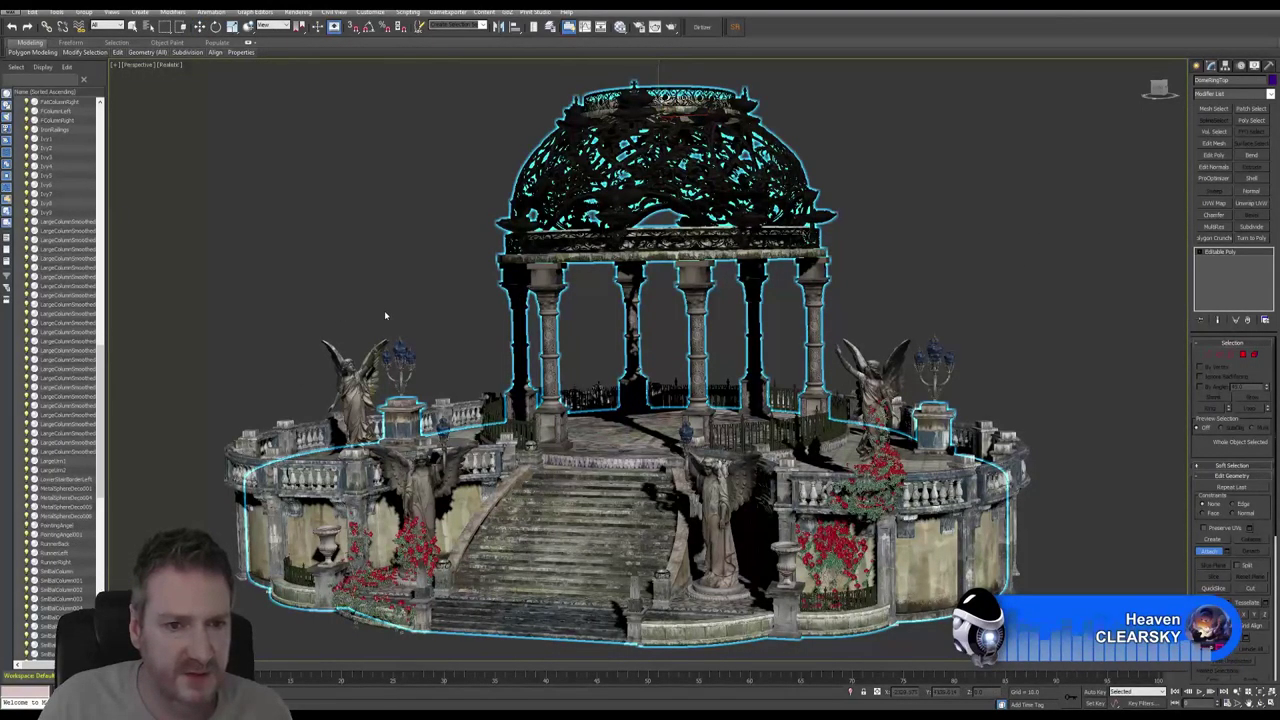
Attach the piece below the flower-bed ledge to the gazebo's editable poly.
alt+middle_drag(384, 316, 396, 505)
scroll(399, 547, up, 5)
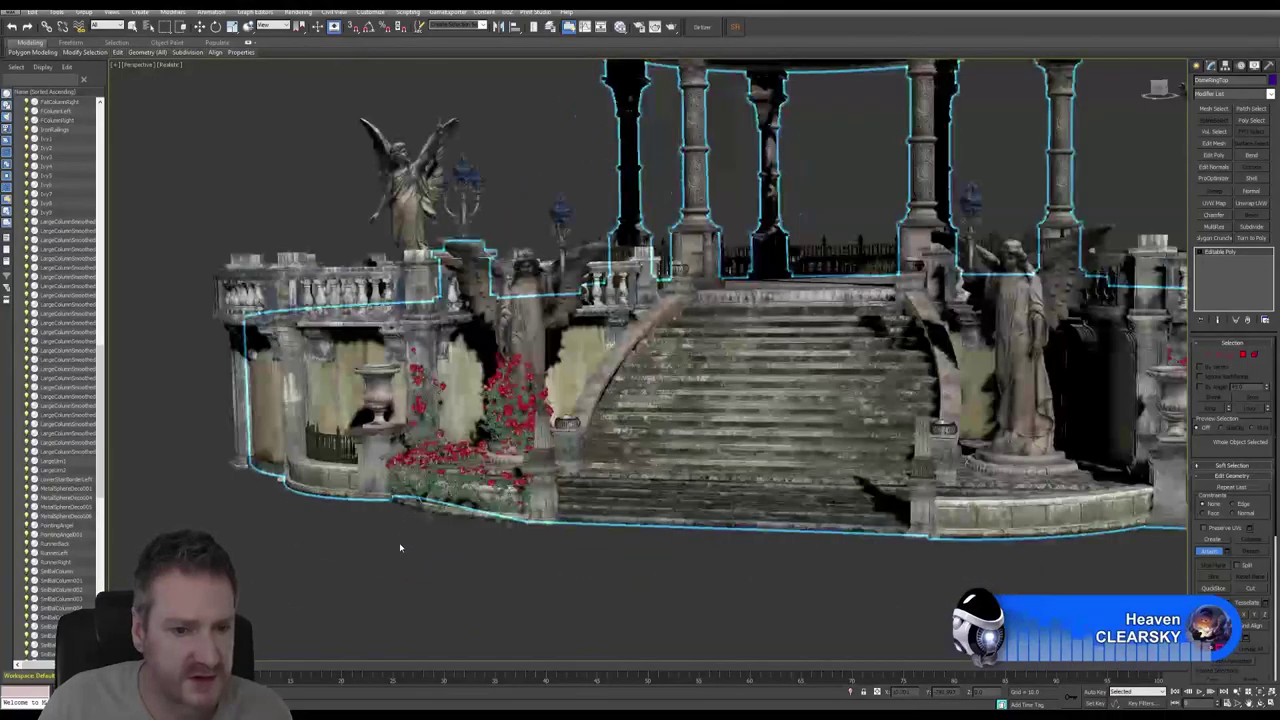
scroll(395, 534, up, 3)
scroll(412, 525, up, 3)
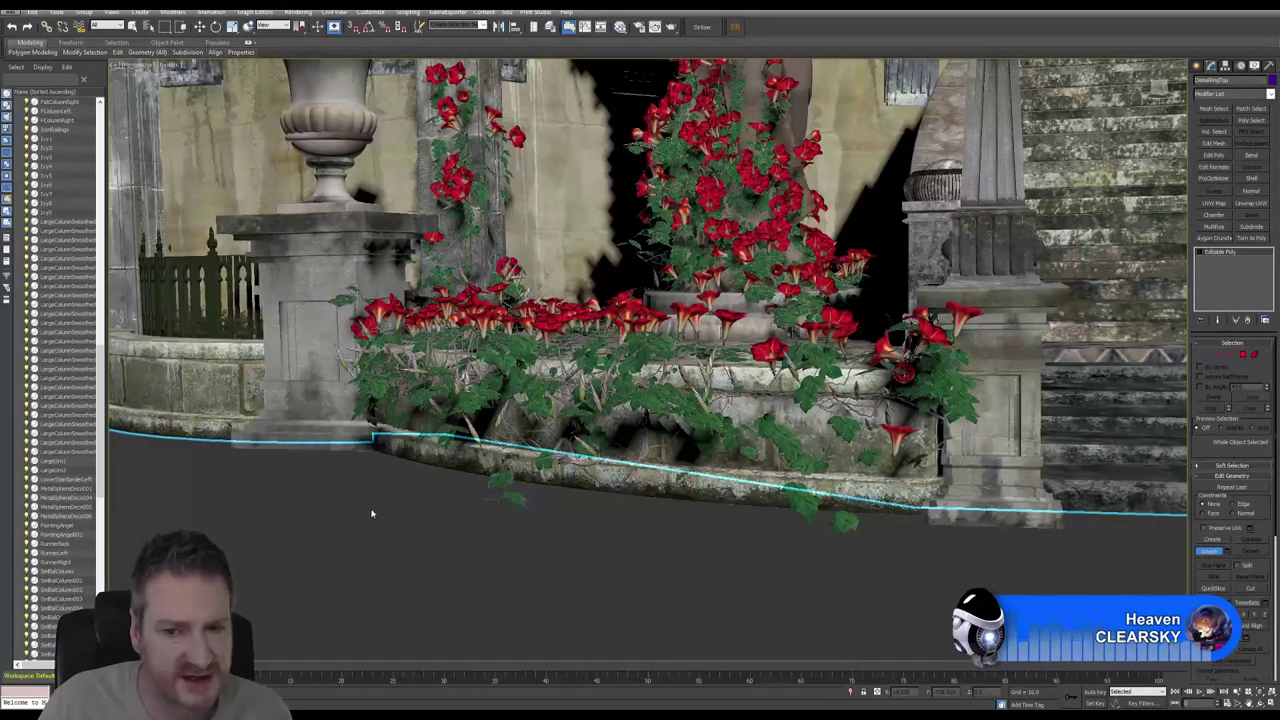
scroll(405, 489, up, 3)
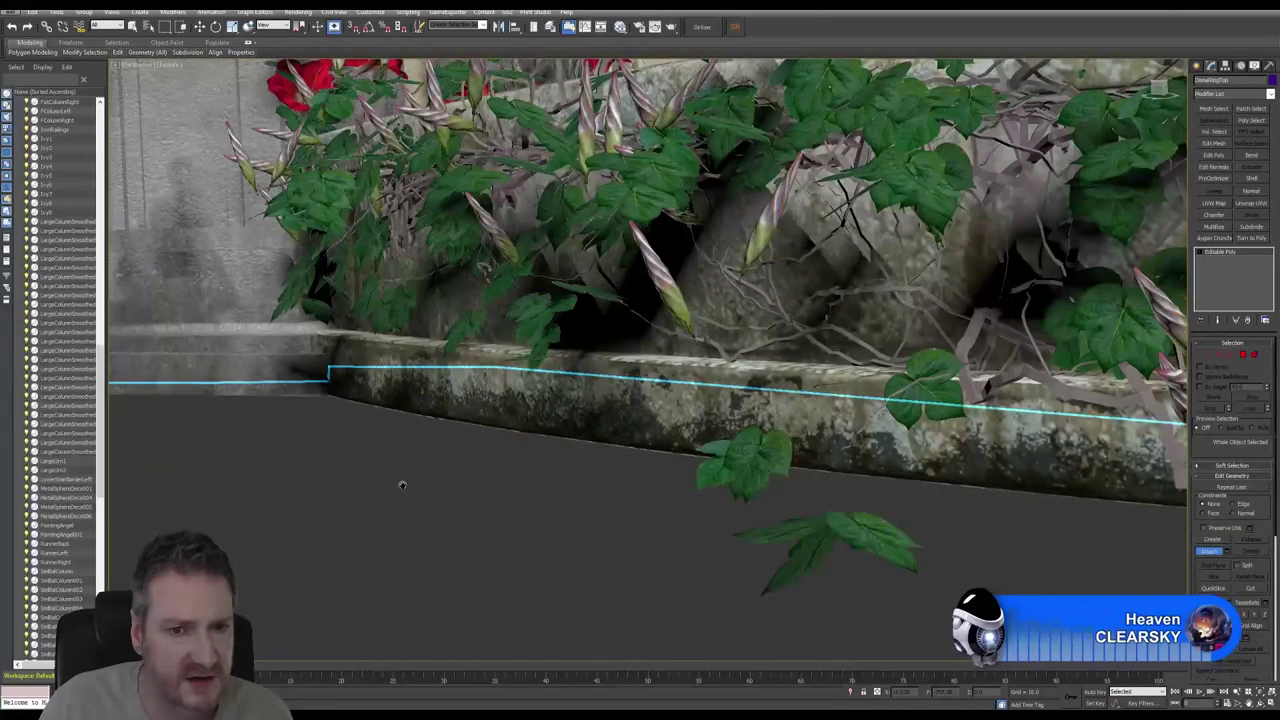
scroll(406, 492, up, 2)
key(q)
click(467, 425)
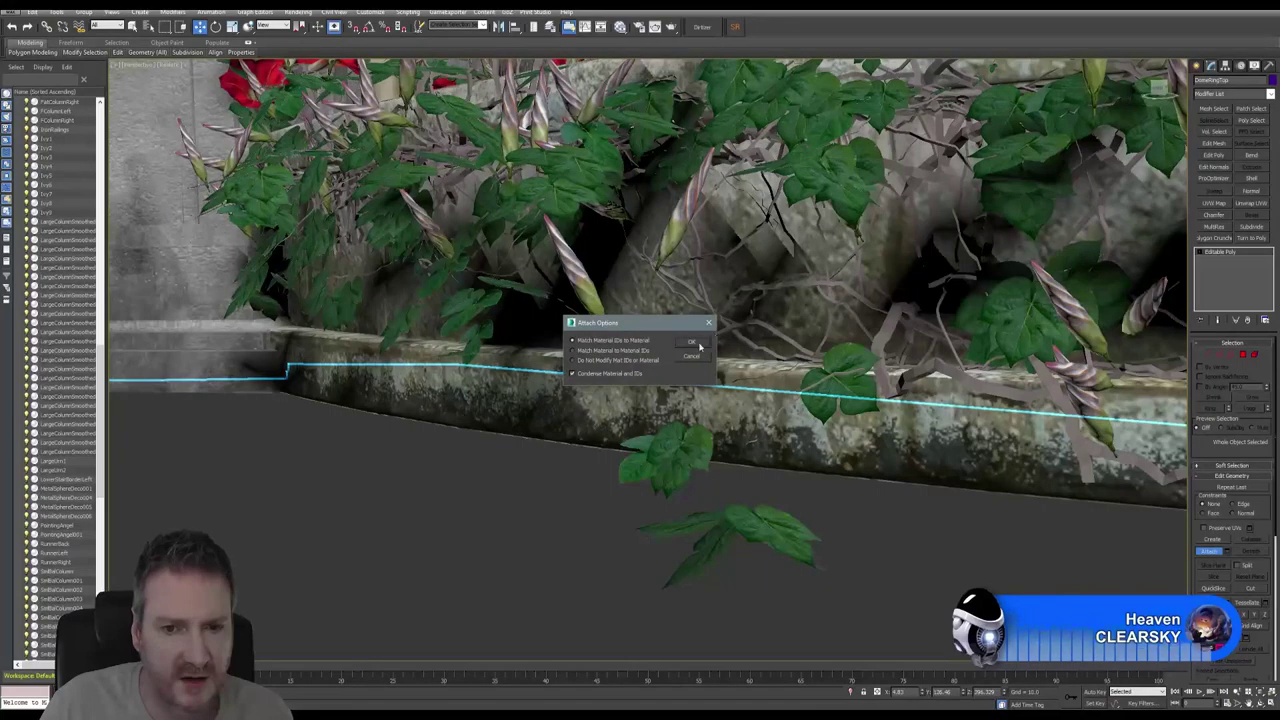
click(697, 345)
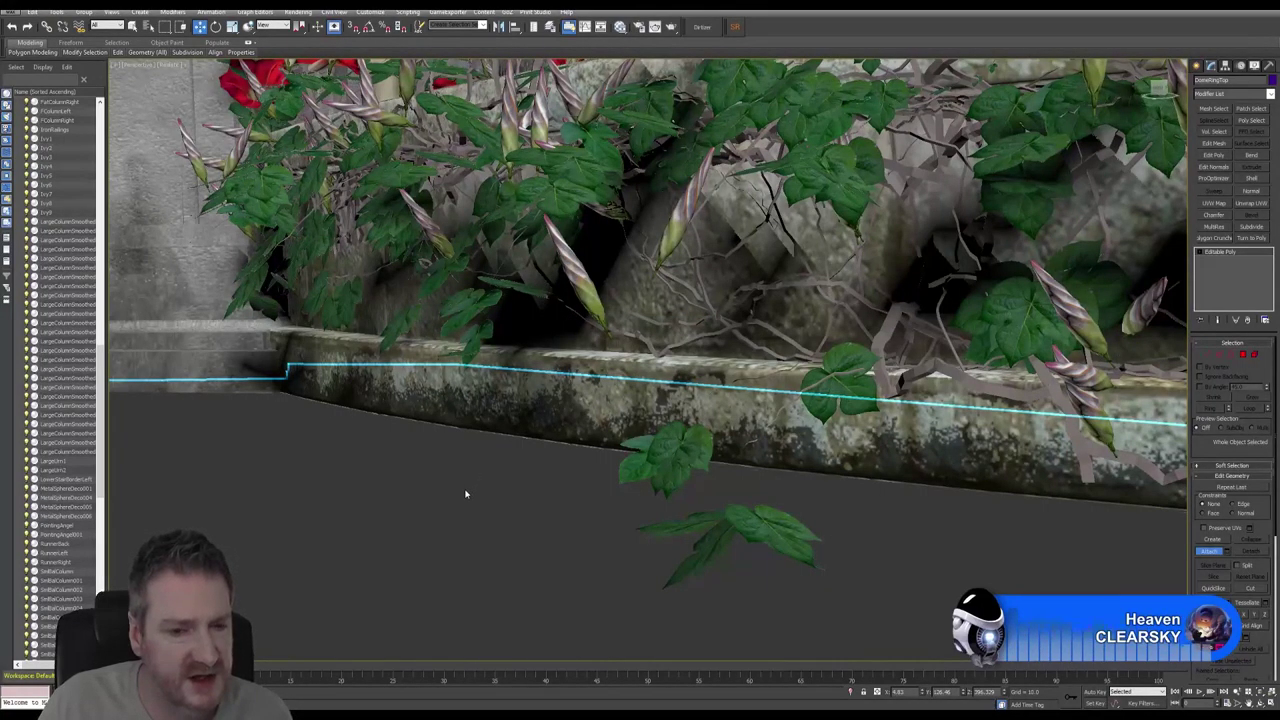
Attach the two curved lower wall pieces beside the stairs, combining their materials.
scroll(460, 484, up, 3)
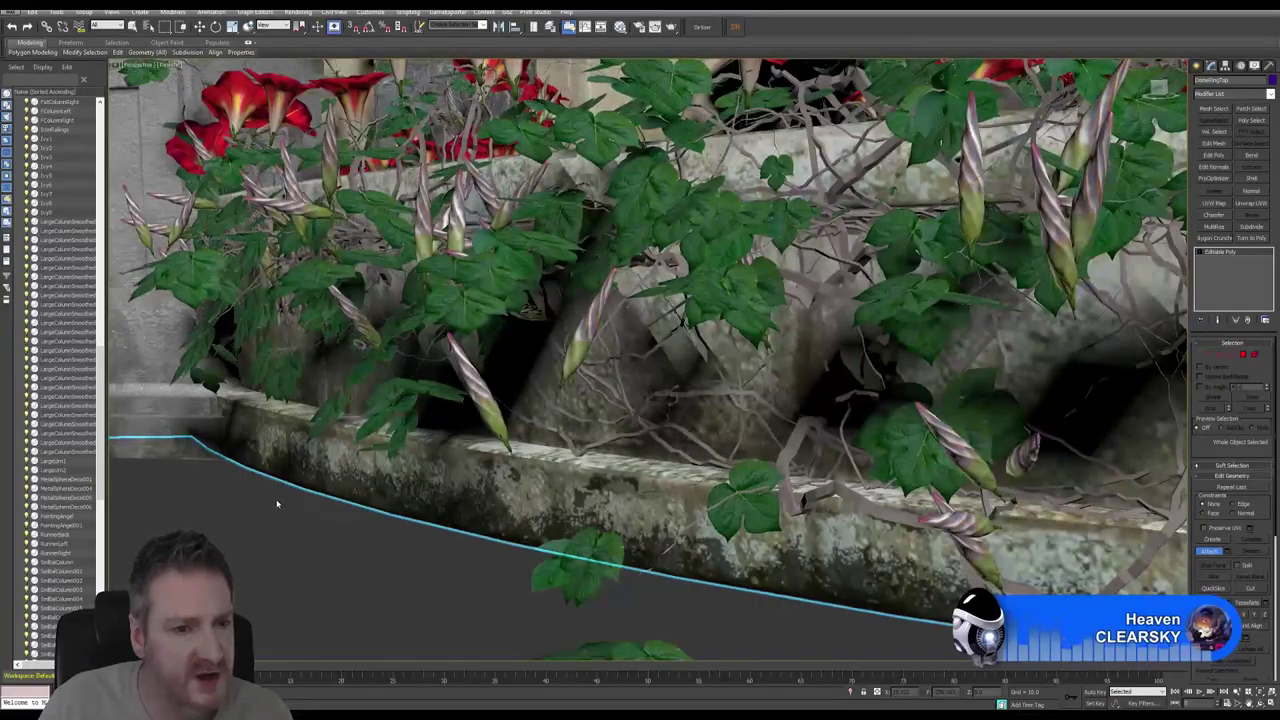
key(z)
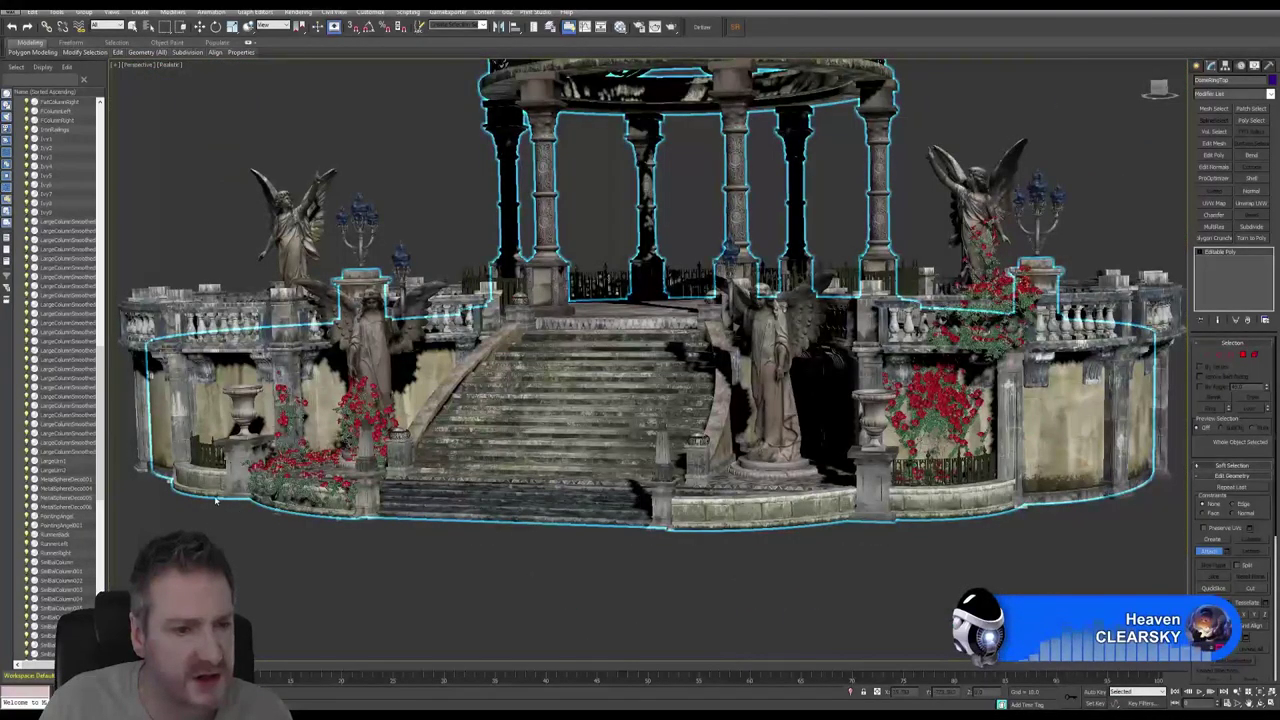
scroll(215, 500, up, 5)
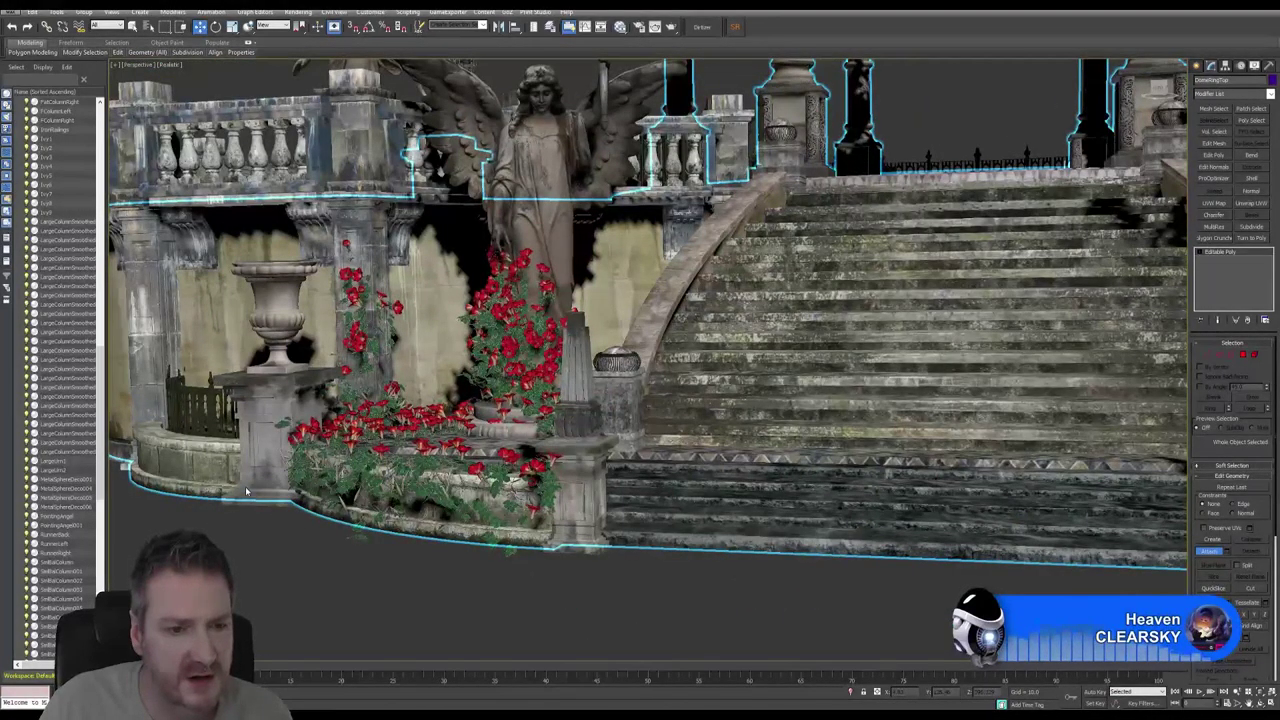
click(246, 490)
click(703, 343)
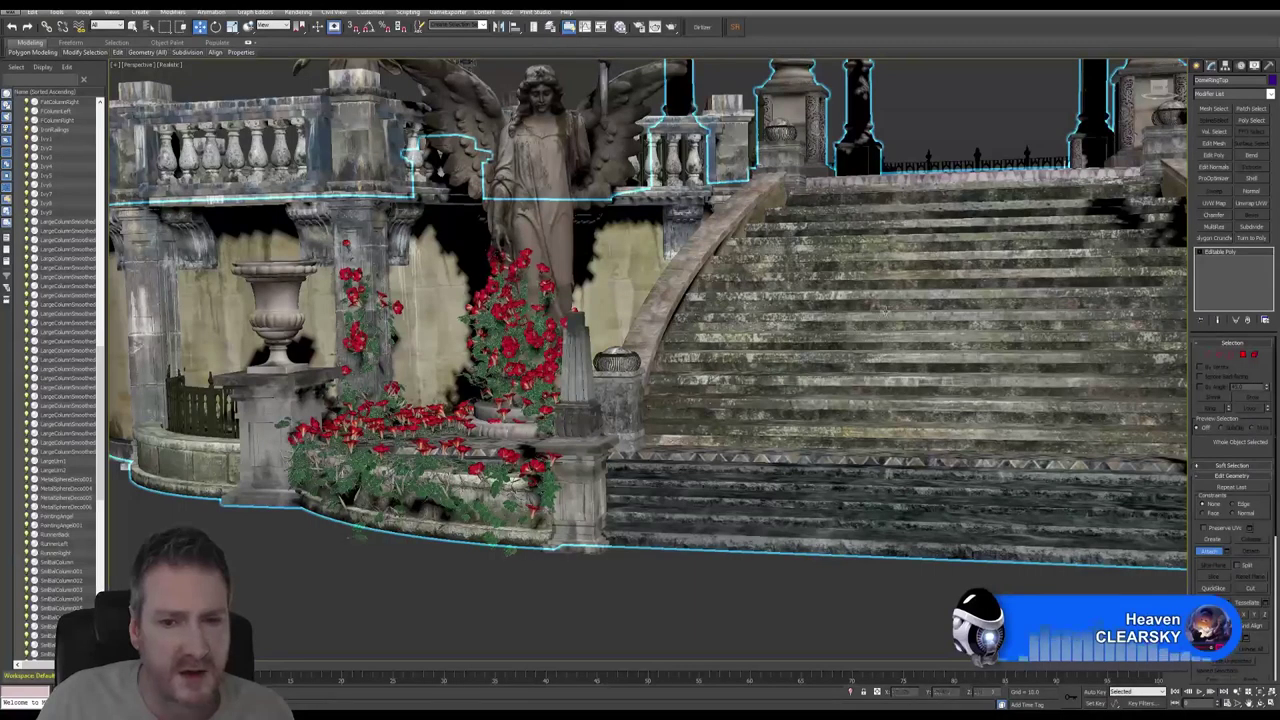
alt+middle_drag(762, 381, 1005, 359)
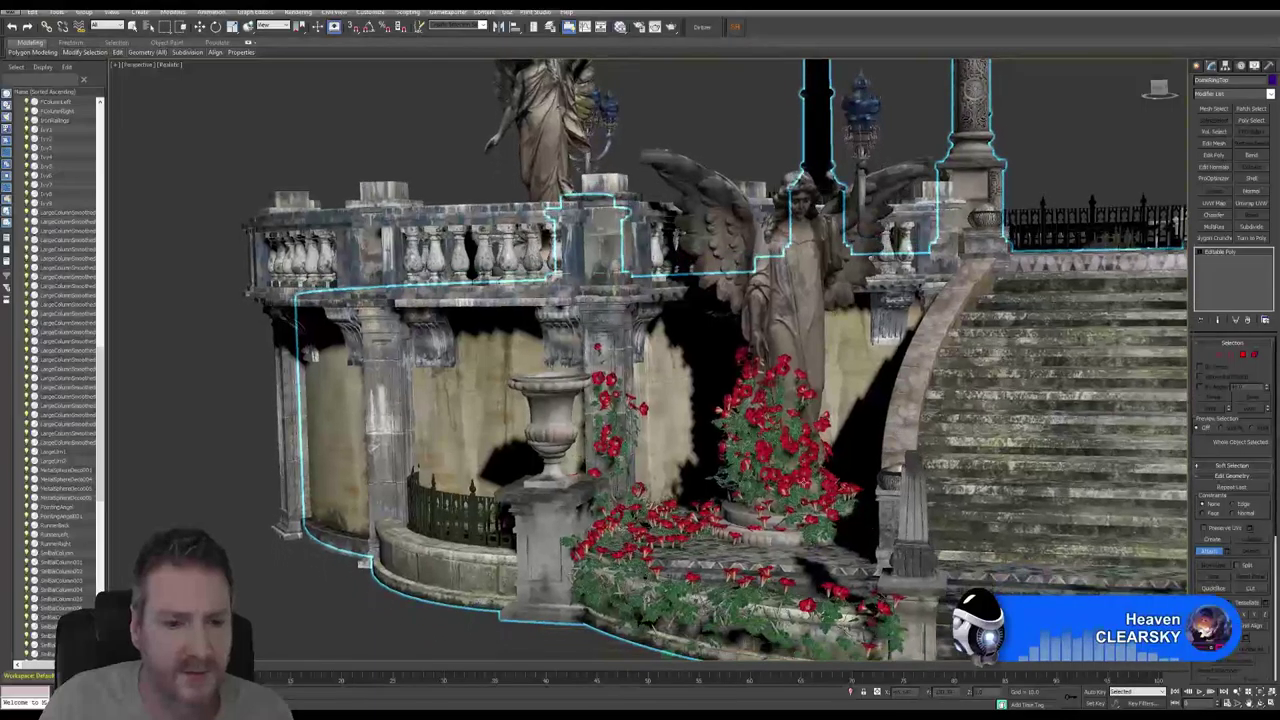
click(334, 541)
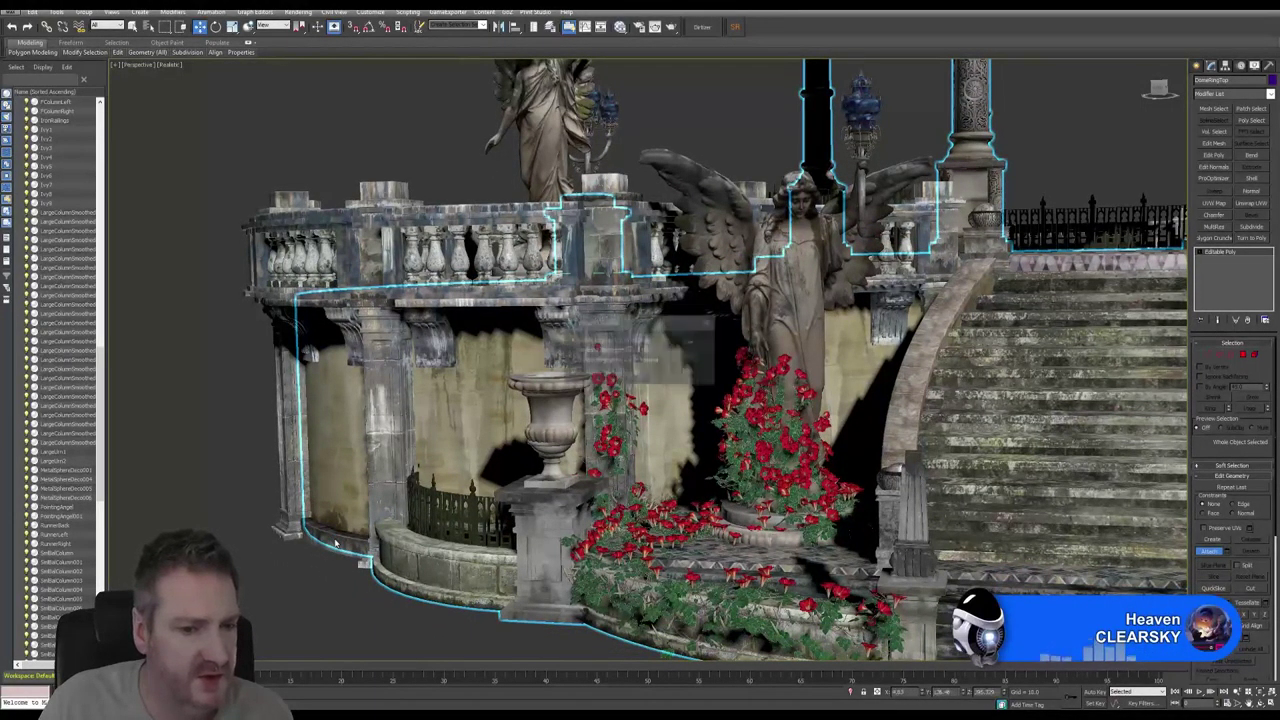
click(692, 343)
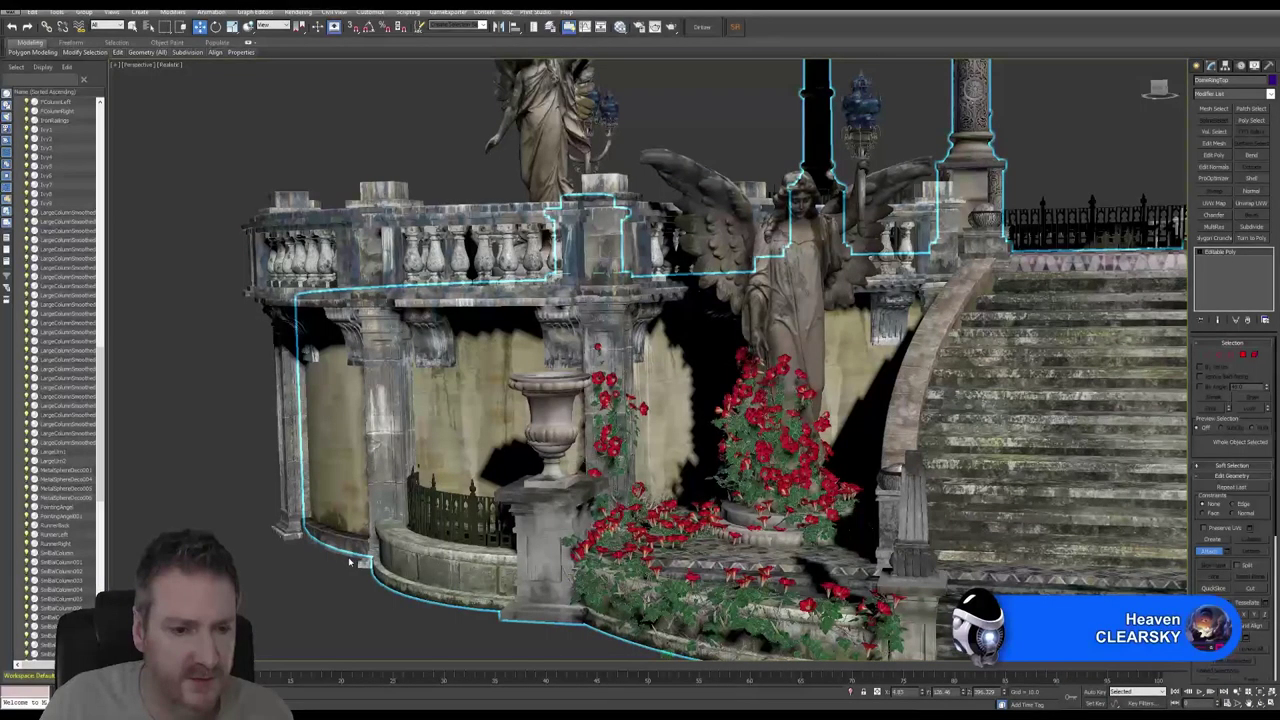
Attach the curved outer wall section and its balustrade to the gazebo poly.
alt+middle_drag(540, 590, 441, 527)
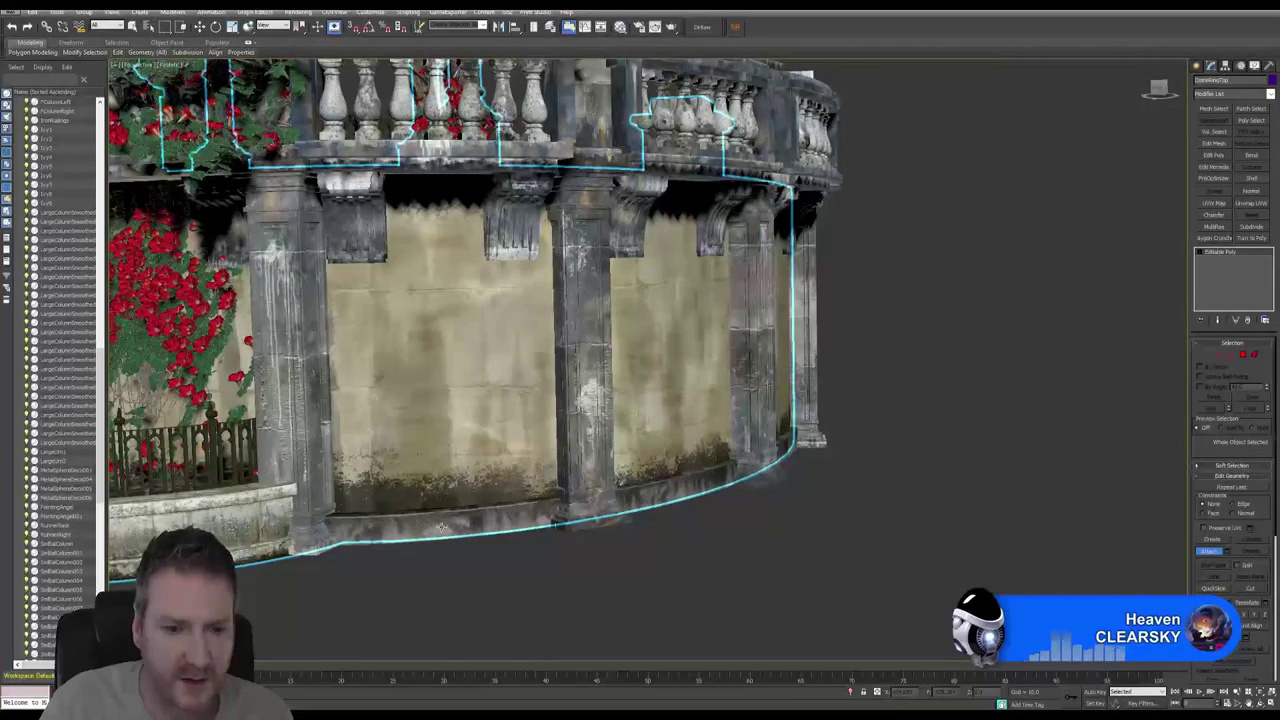
key(q)
right_click(565, 318)
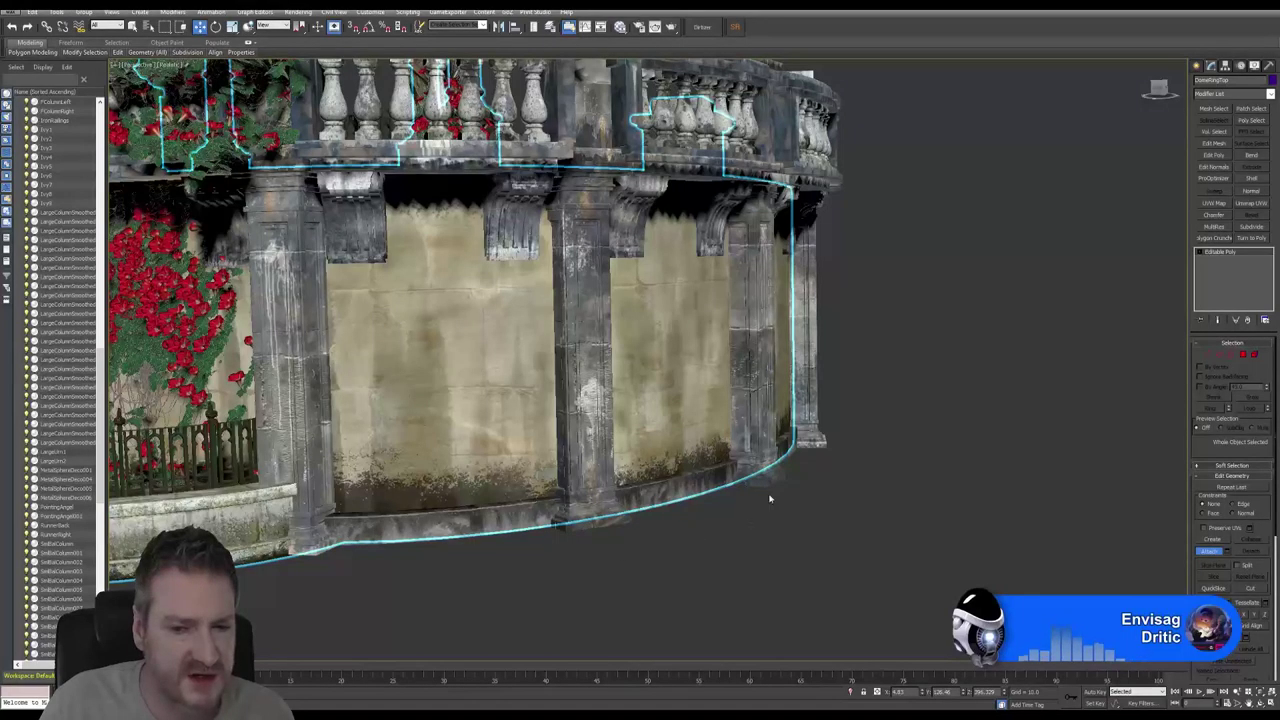
key(e)
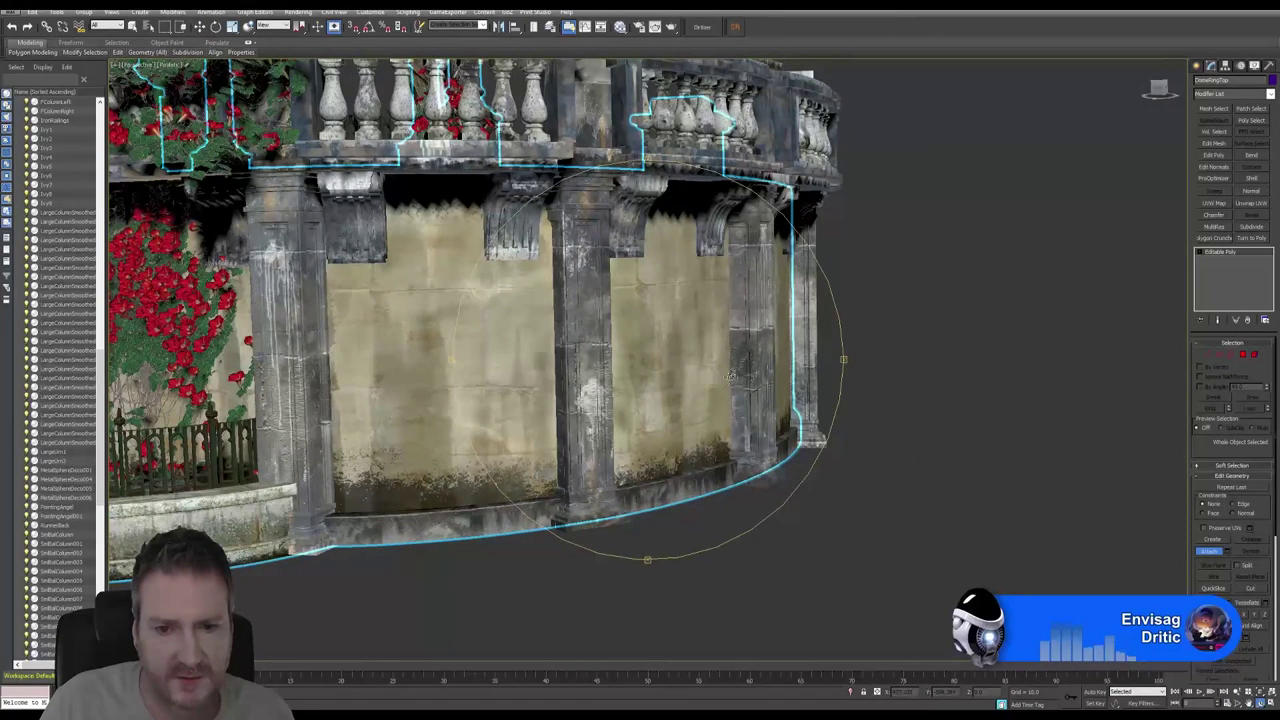
alt+middle_drag(731, 376, 742, 305)
click(132, 26)
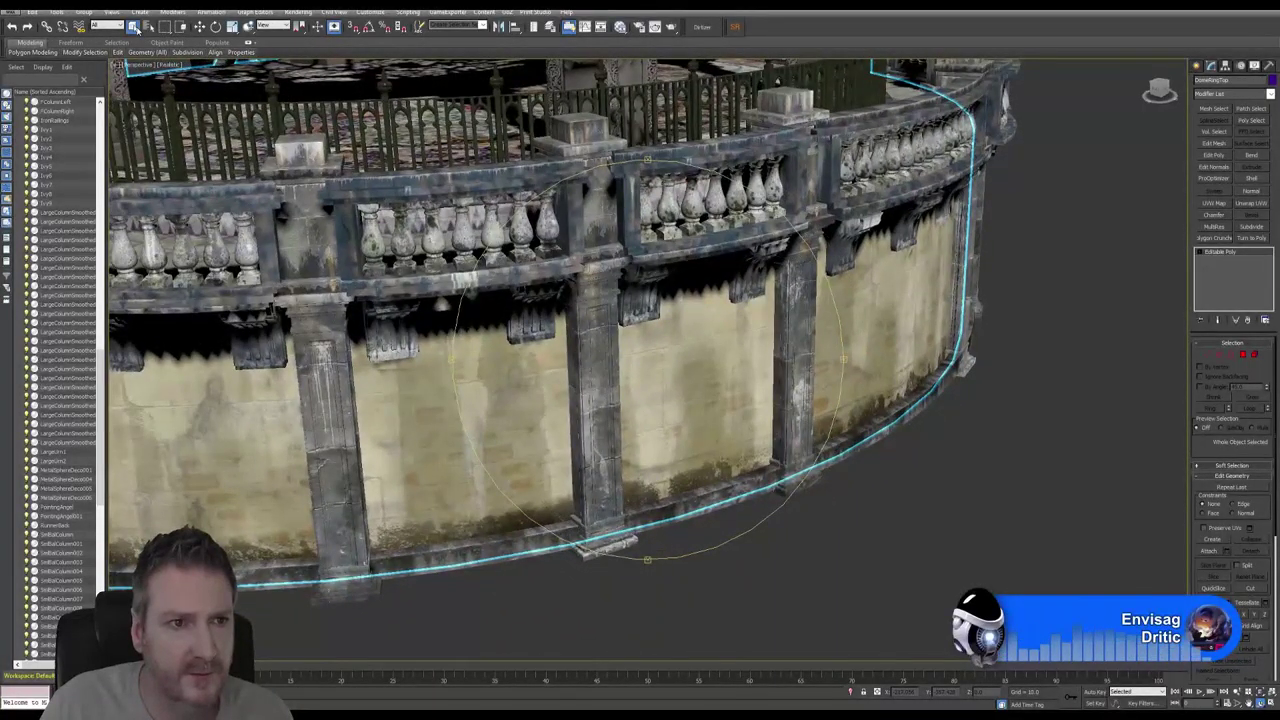
click(1210, 552)
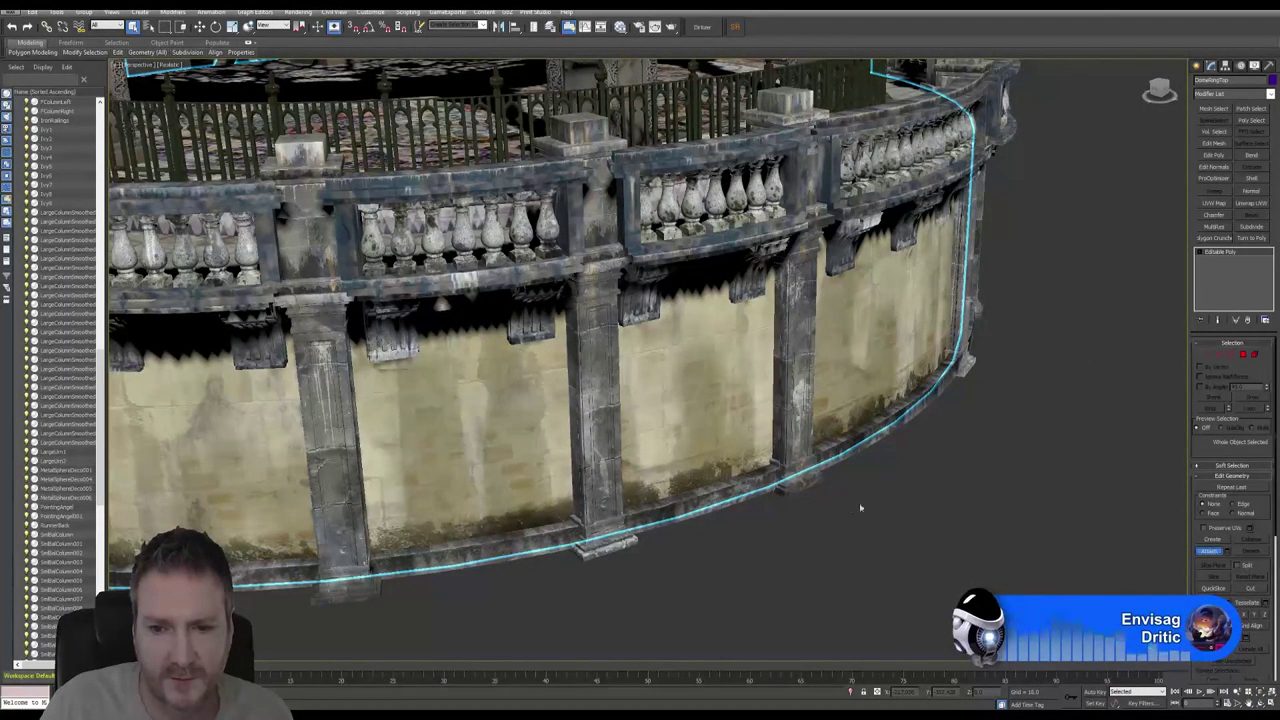
key(w)
click(733, 508)
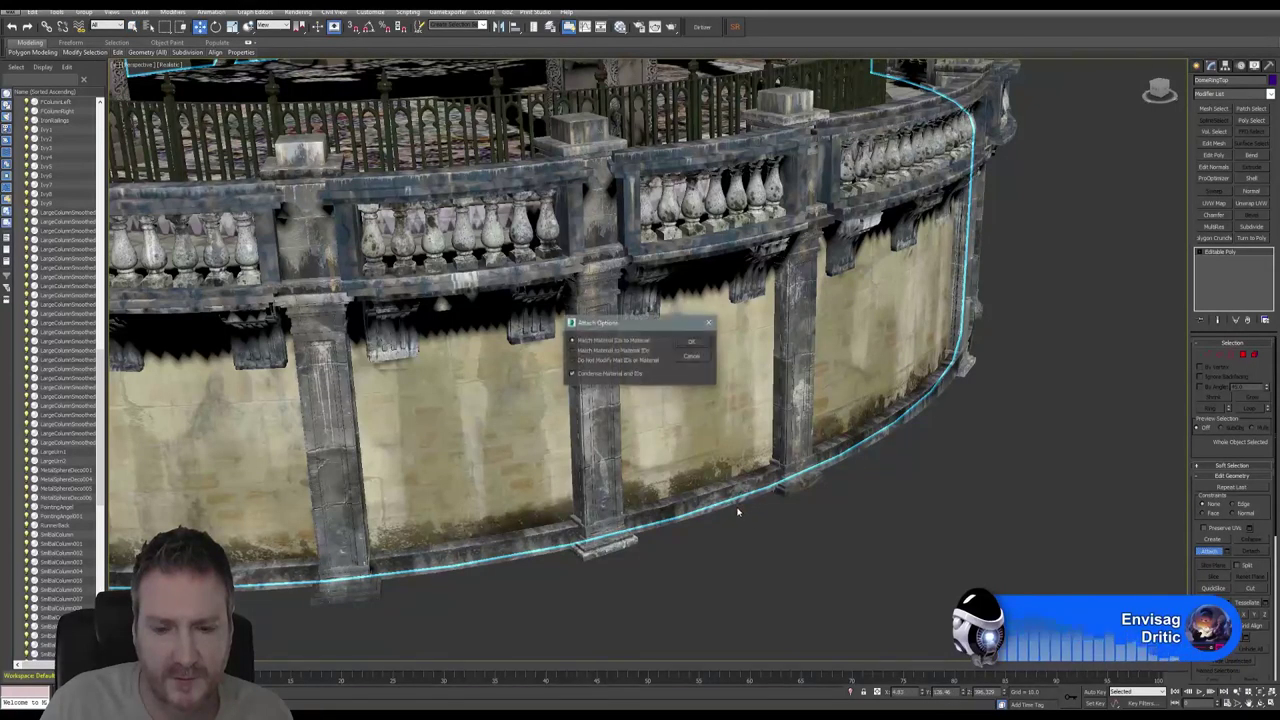
click(690, 345)
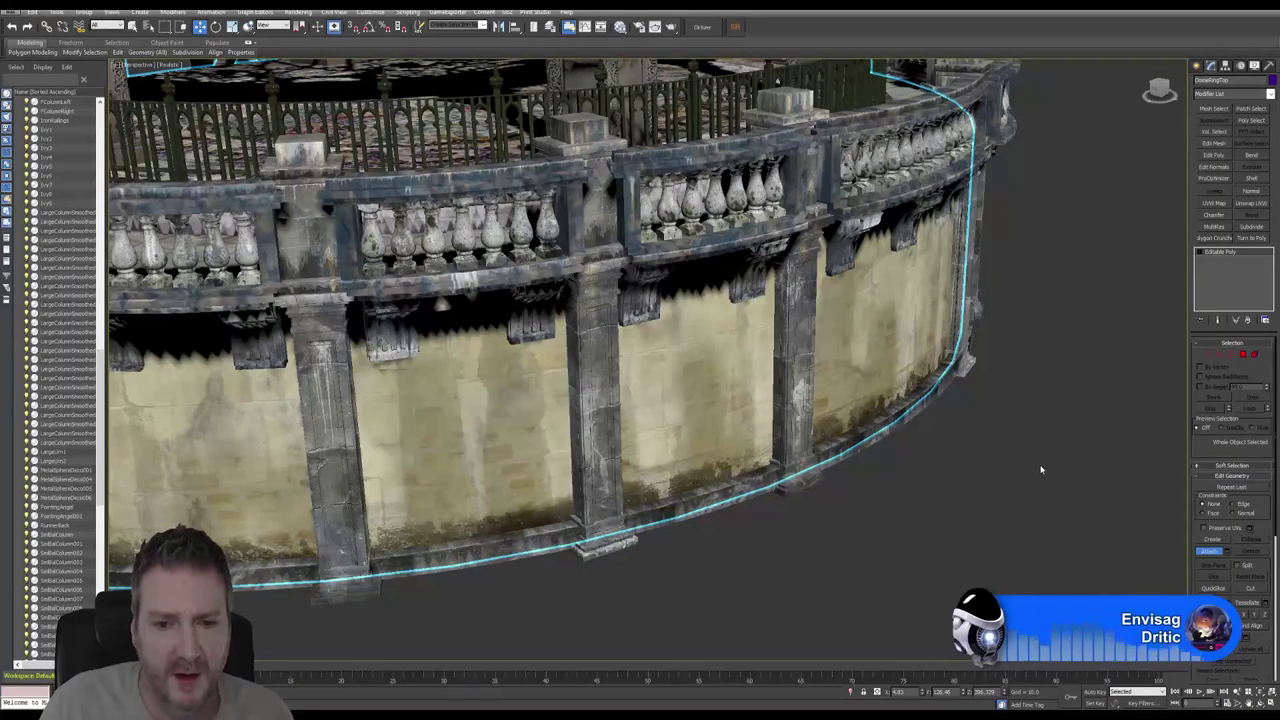
scroll(1040, 469, down, 3)
alt+middle_drag(1040, 469, 1075, 510)
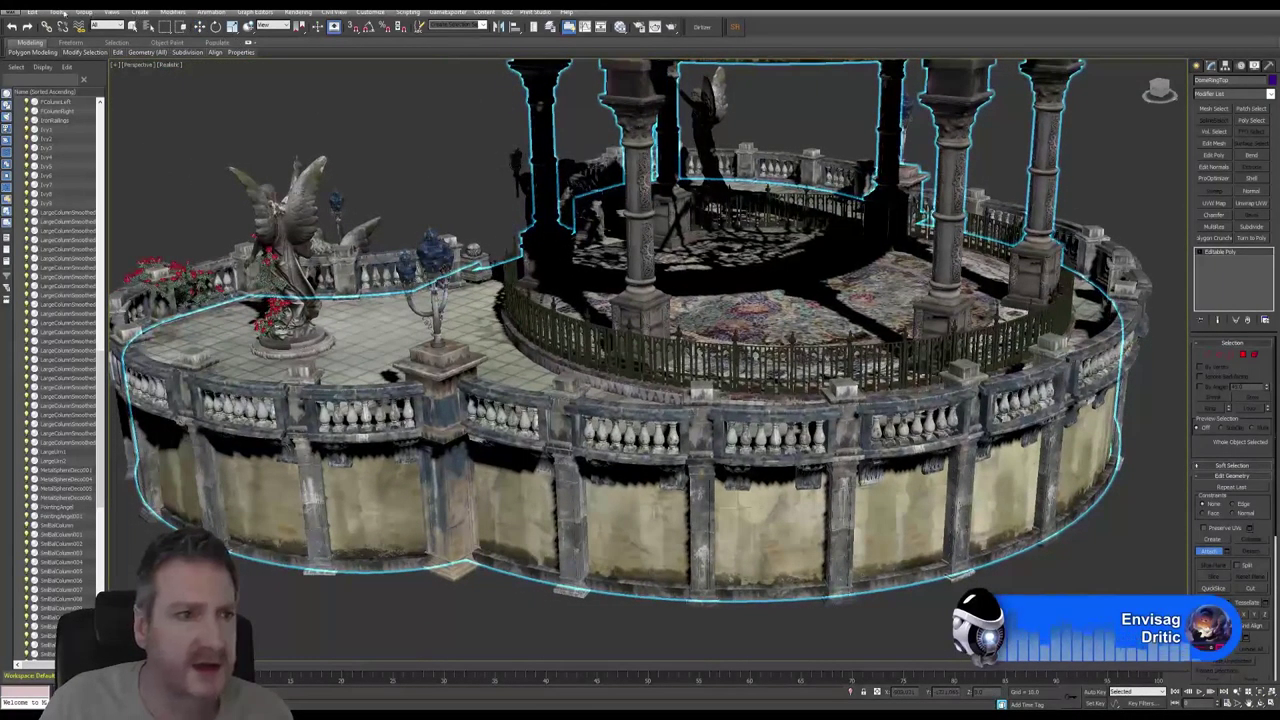
Turn off Attach and save the gazebo scene.
click(1208, 555)
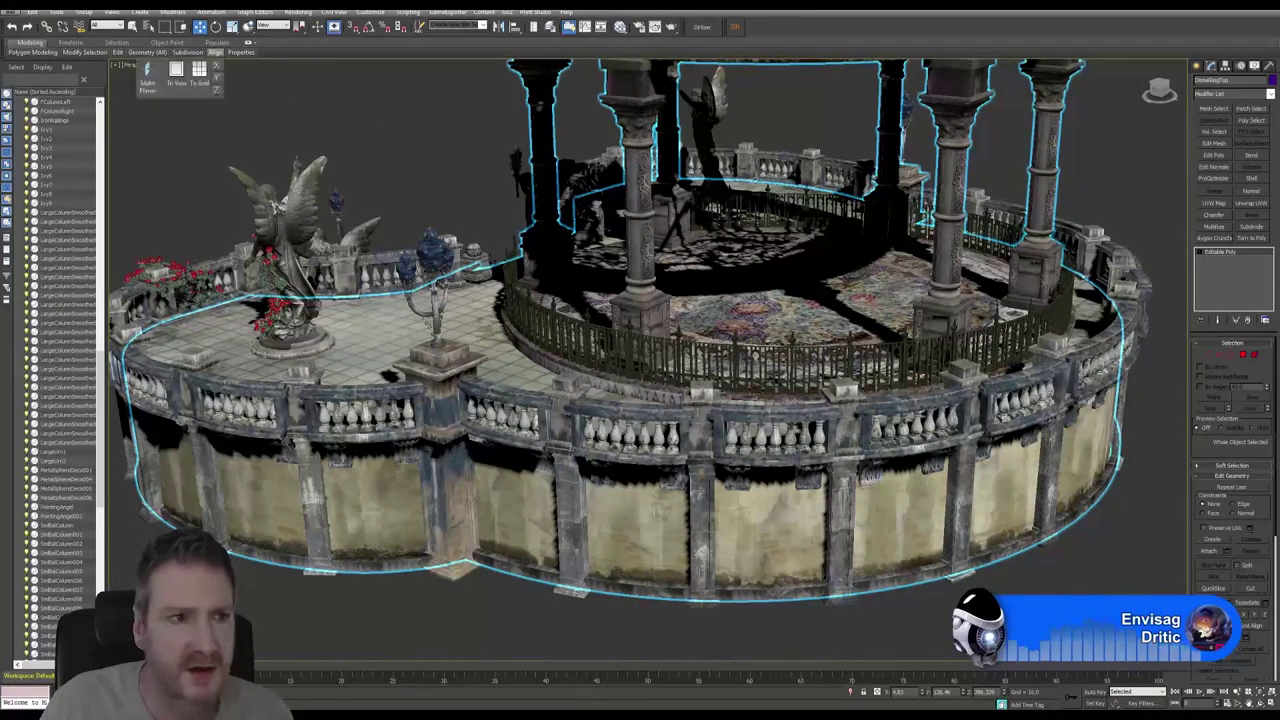
click(8, 10)
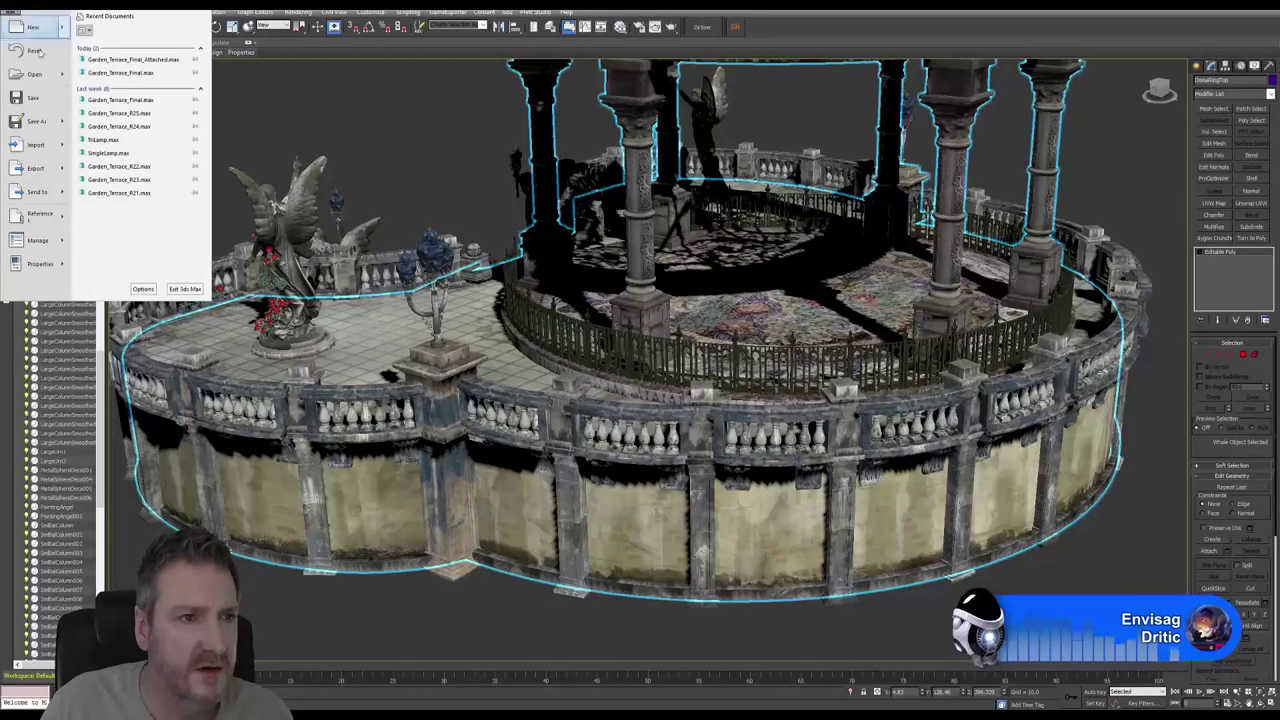
click(32, 103)
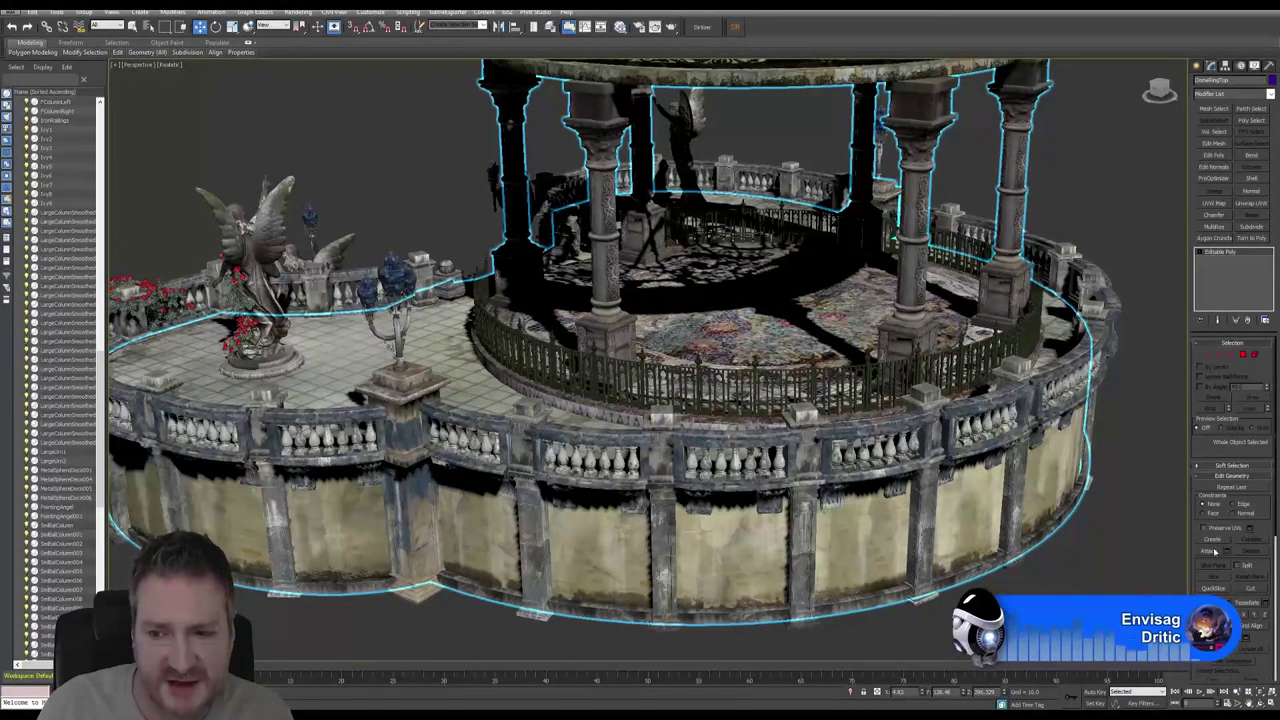
Attach the next gazebo part to the editable poly base.
click(1210, 551)
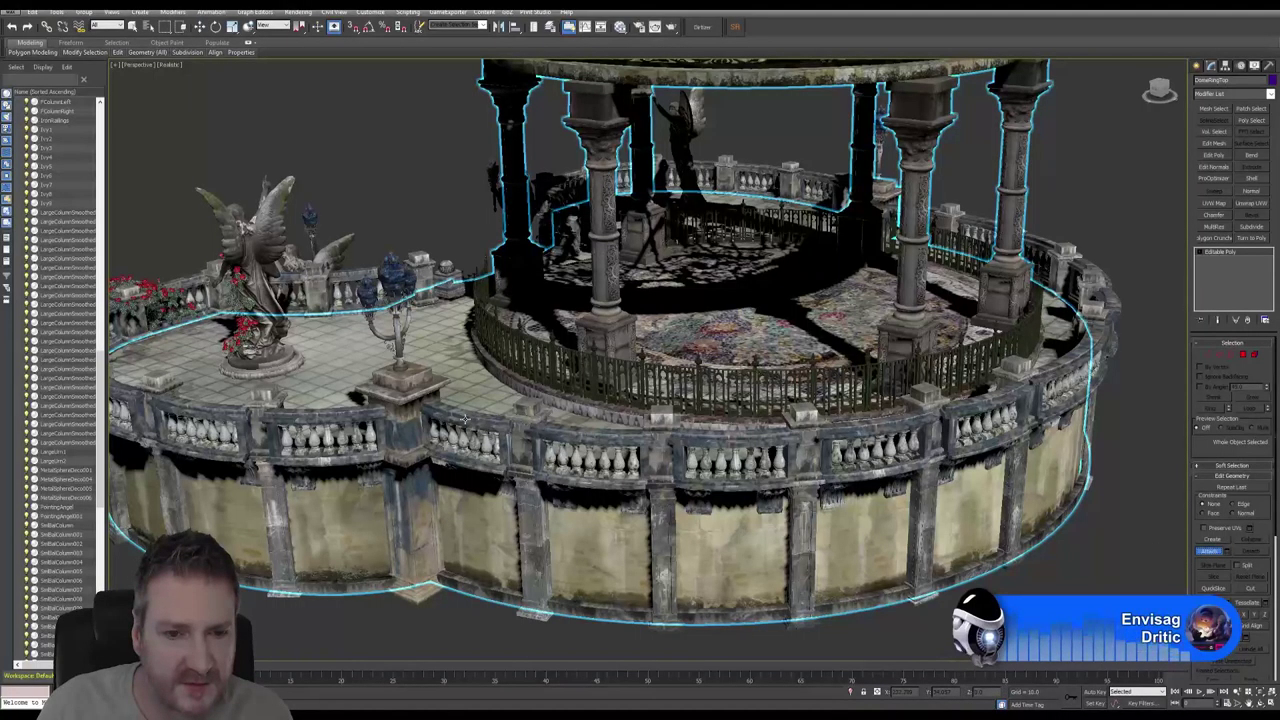
click(543, 403)
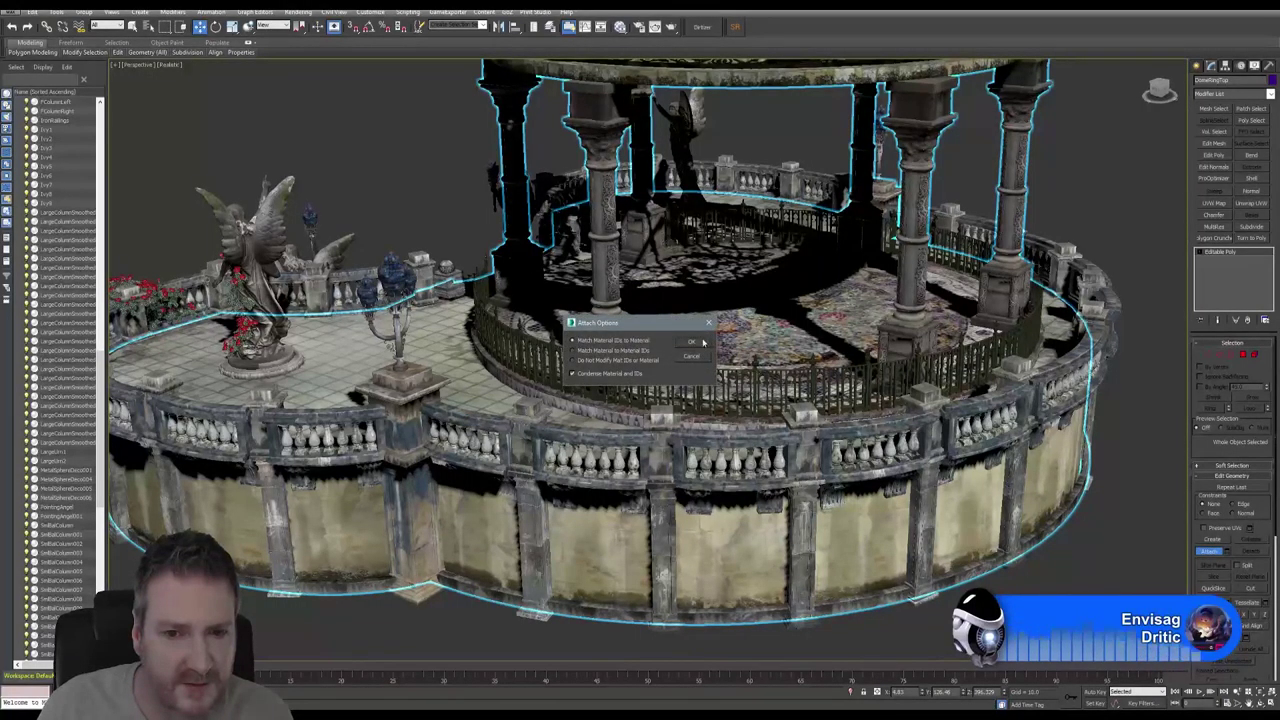
key(Return)
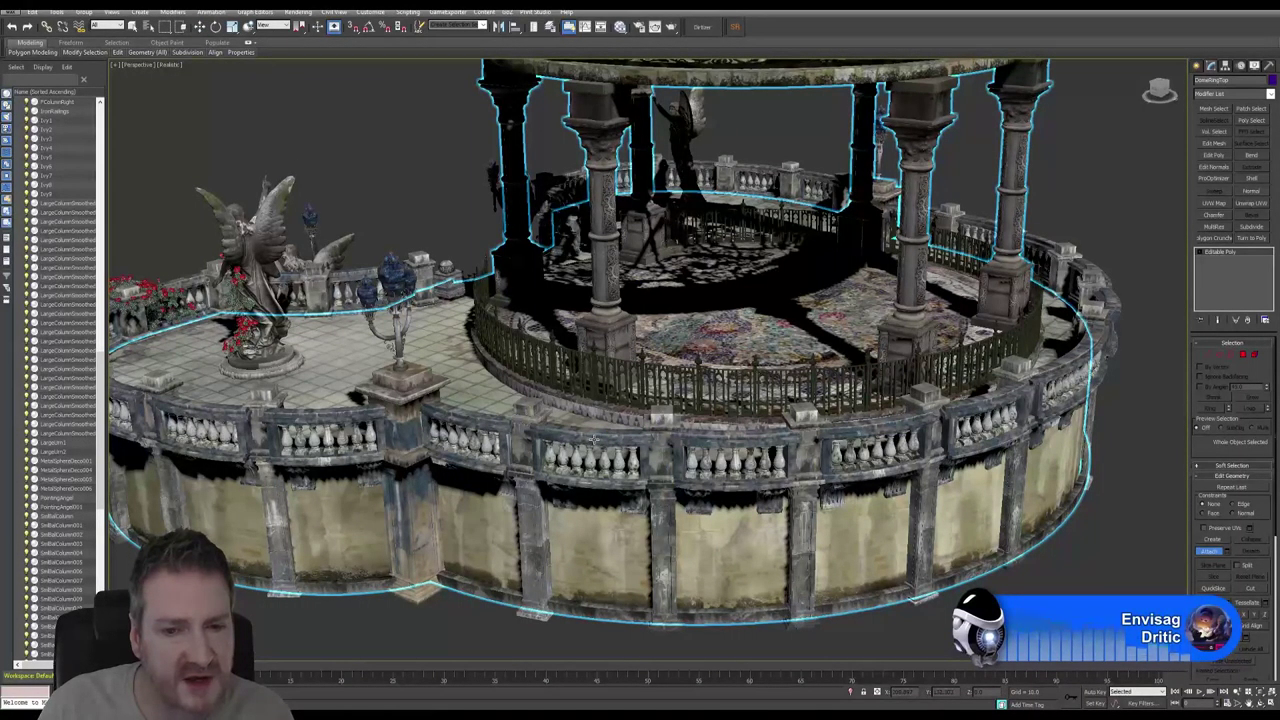
key(q)
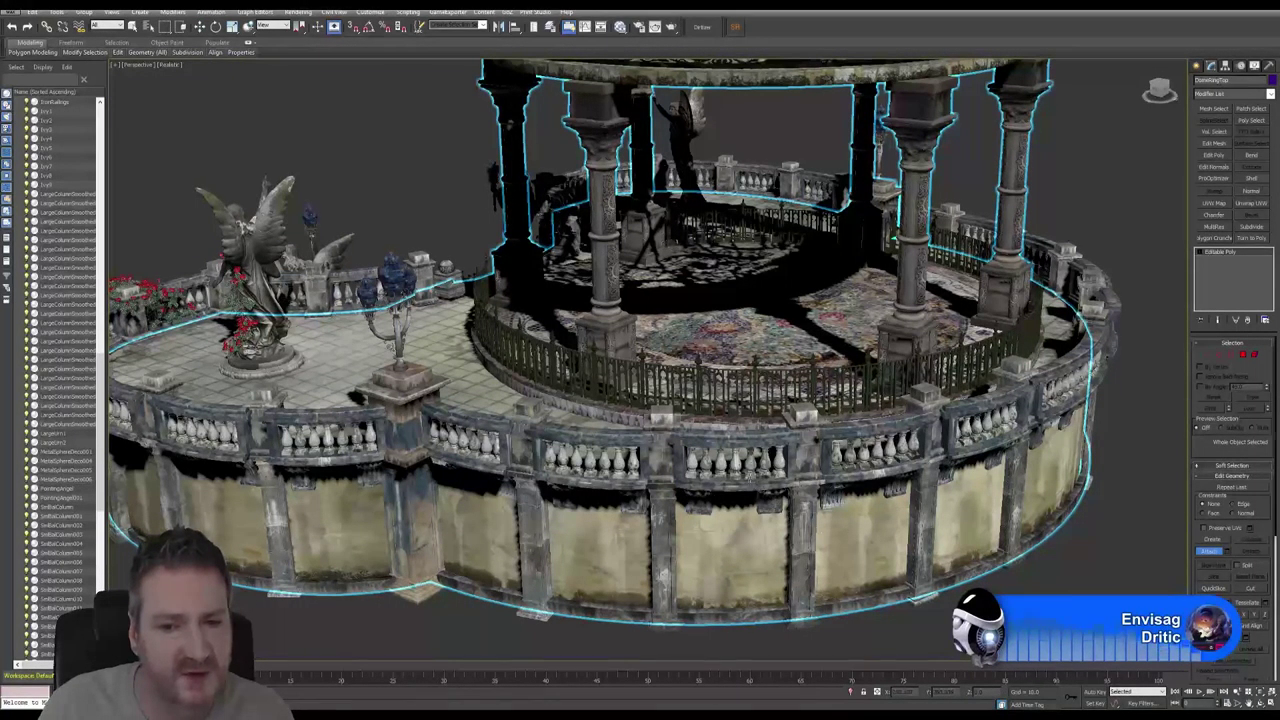
key(w)
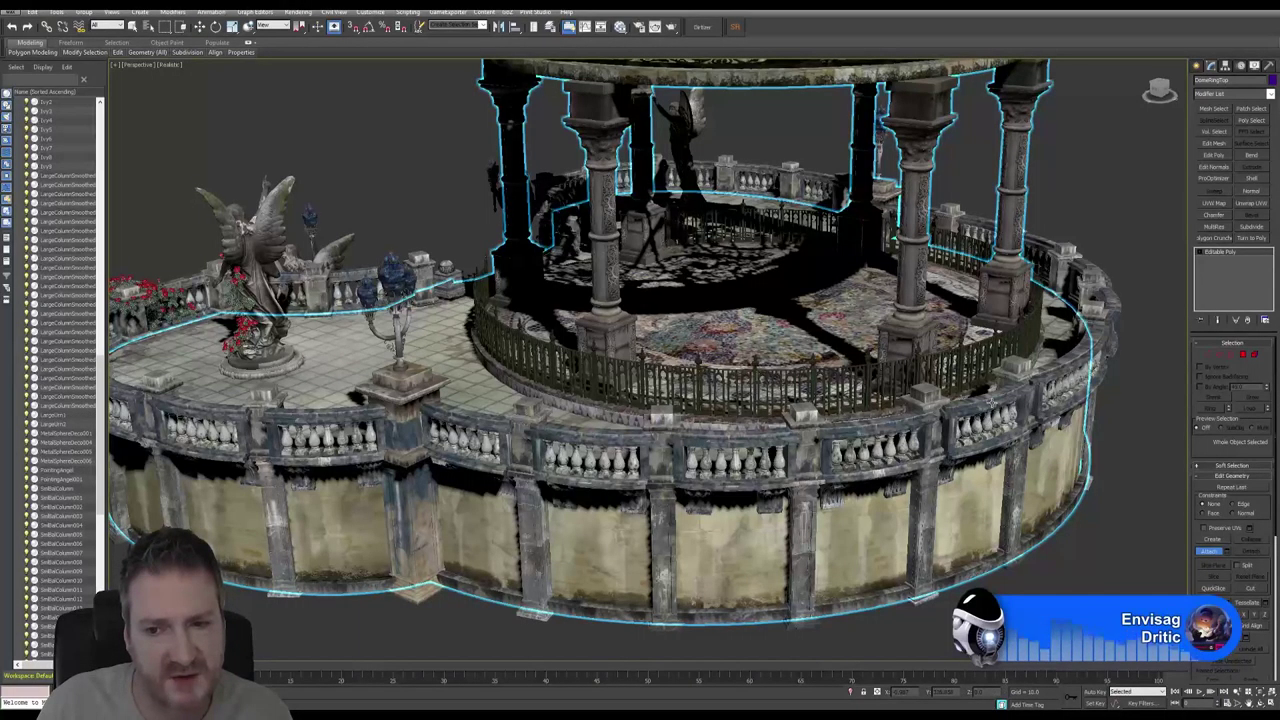
key(w)
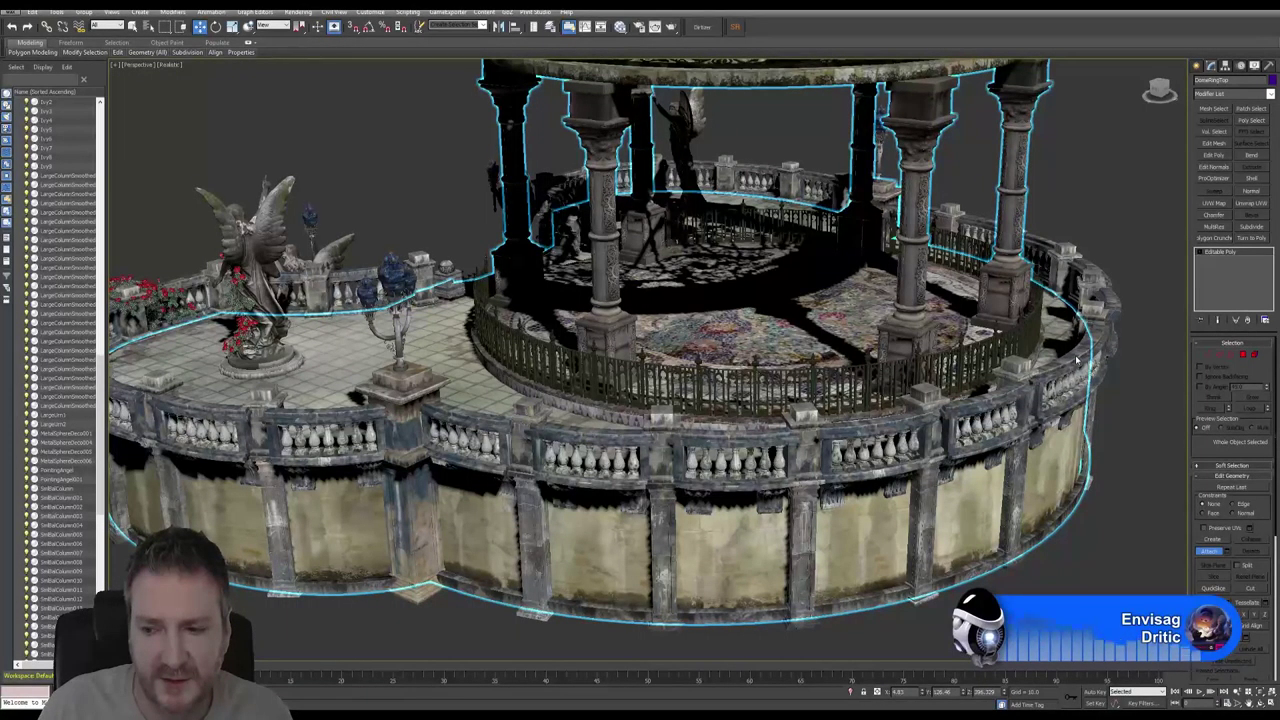
Attach the inner railing, the outer balustrade and two further parts to the gazebo.
click(785, 370)
click(688, 346)
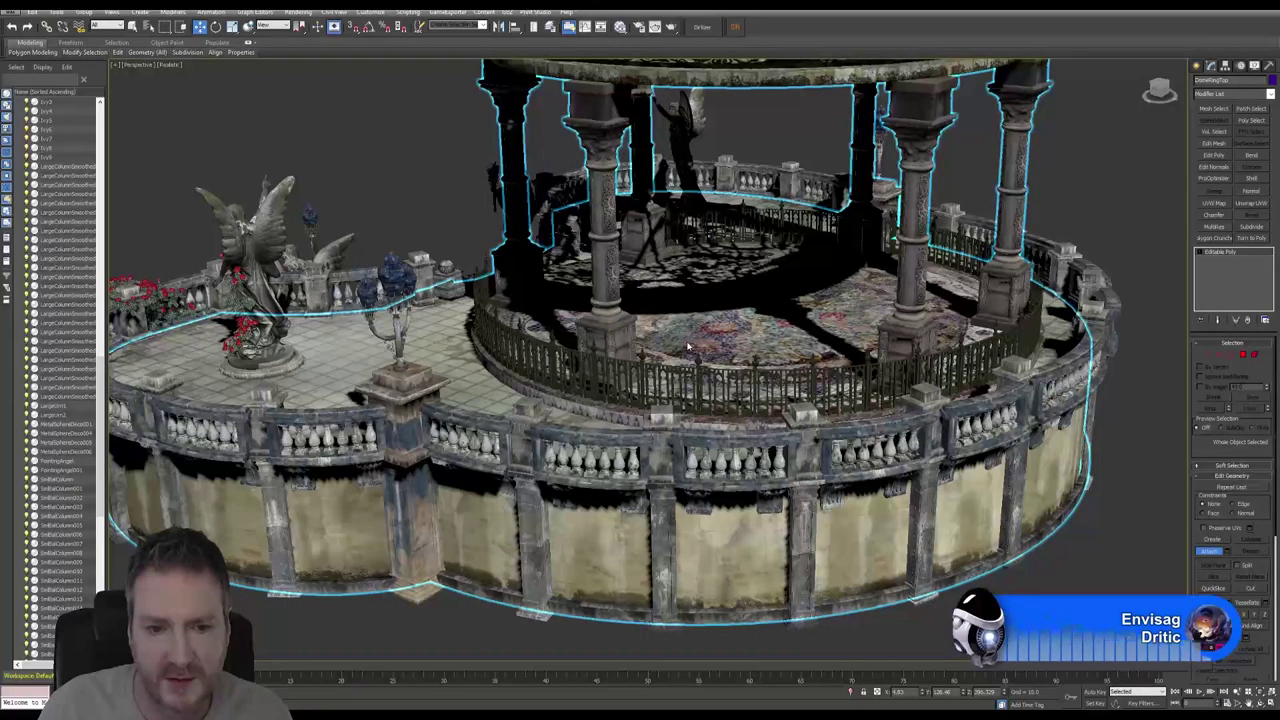
click(1116, 305)
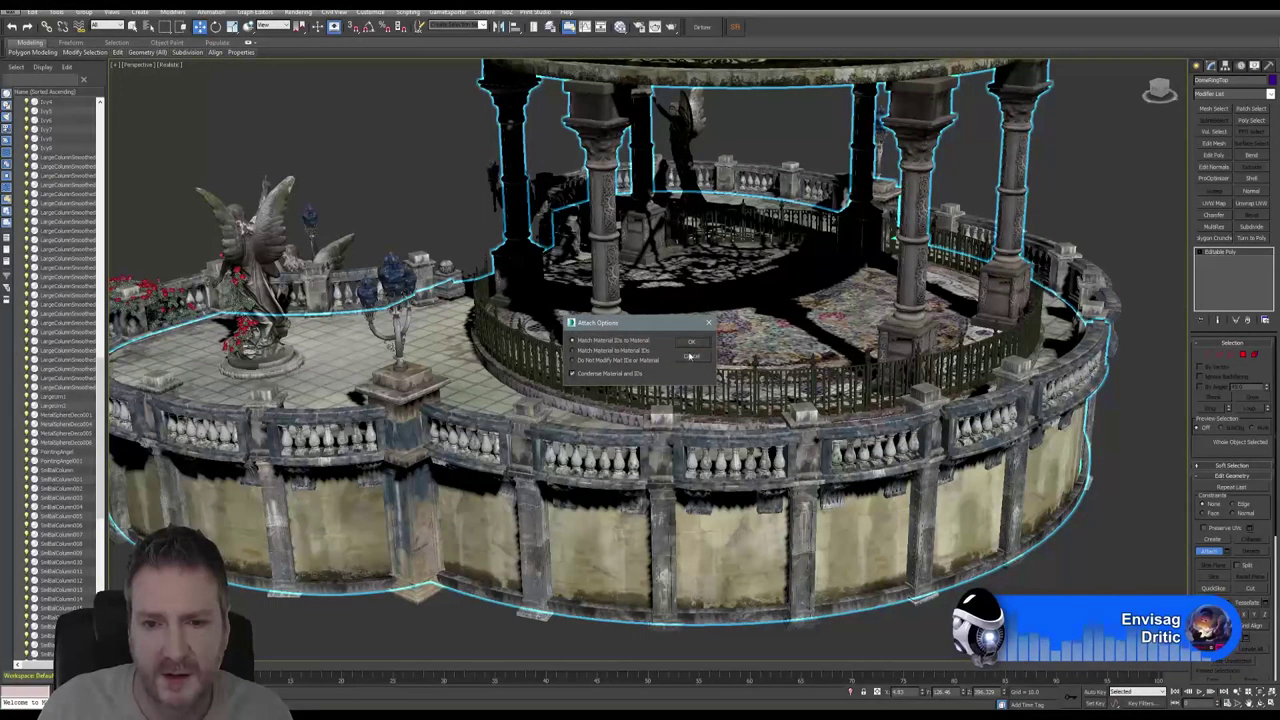
click(691, 343)
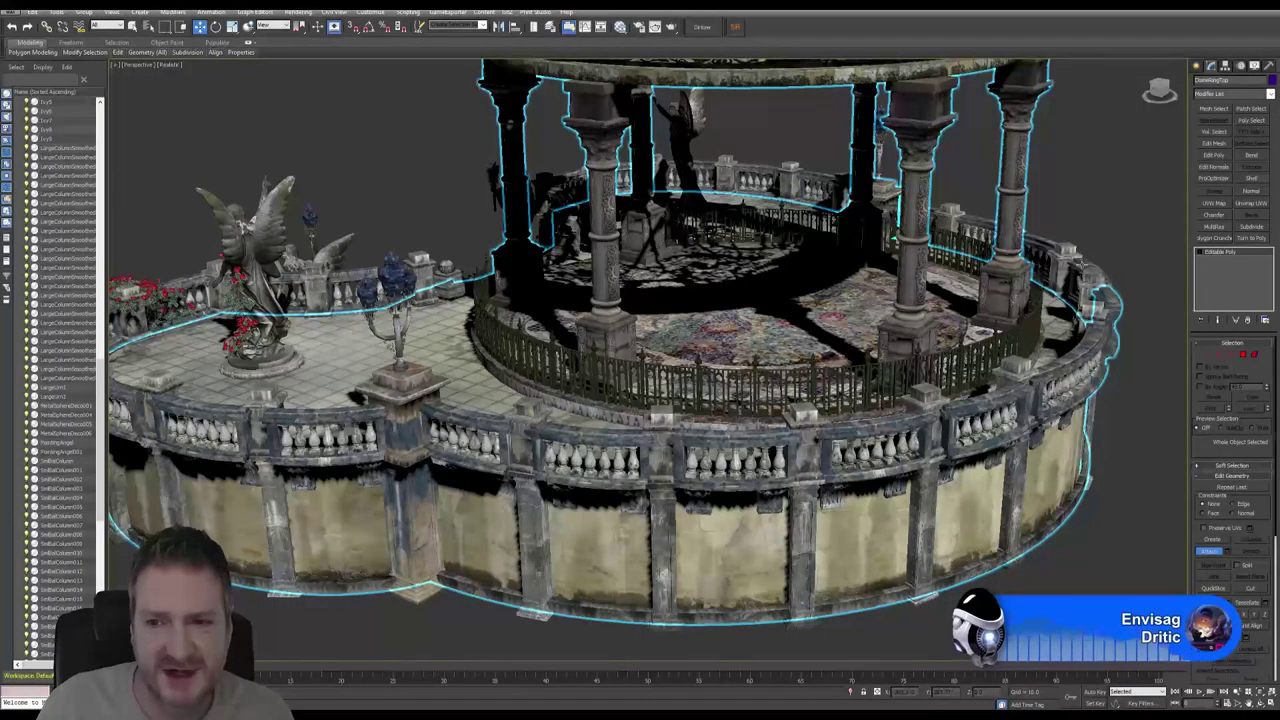
click(670, 343)
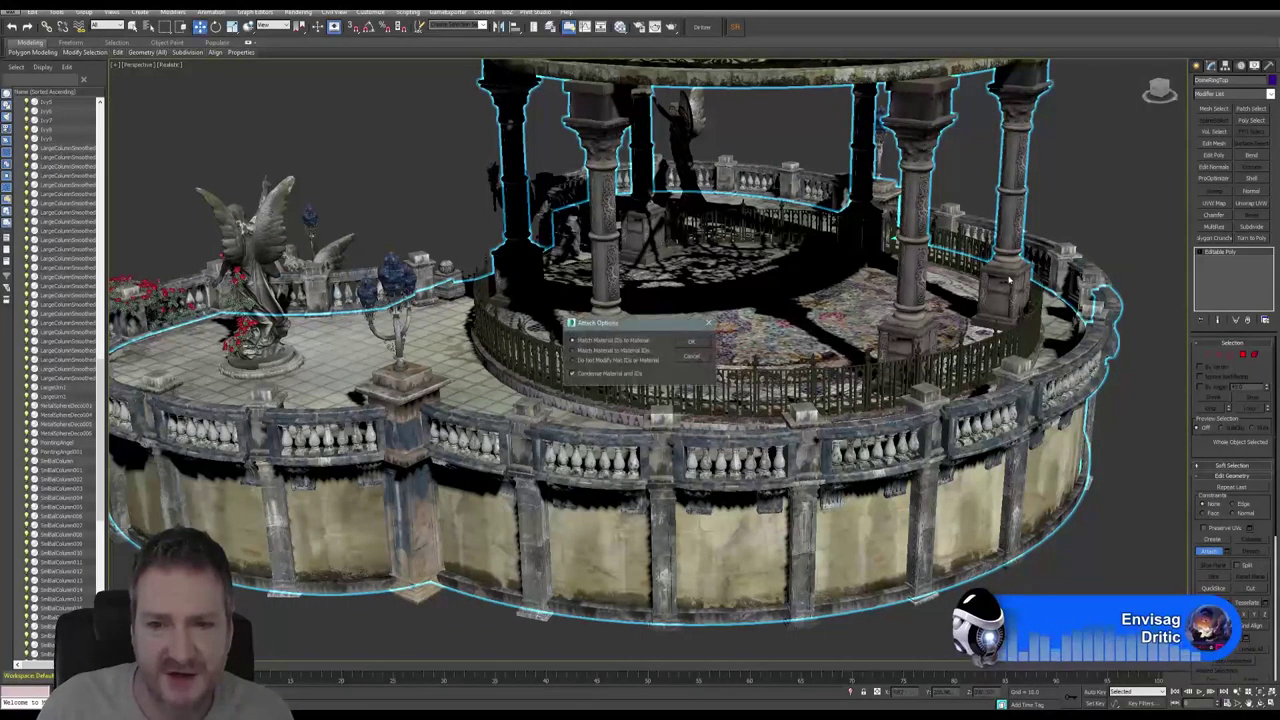
click(692, 344)
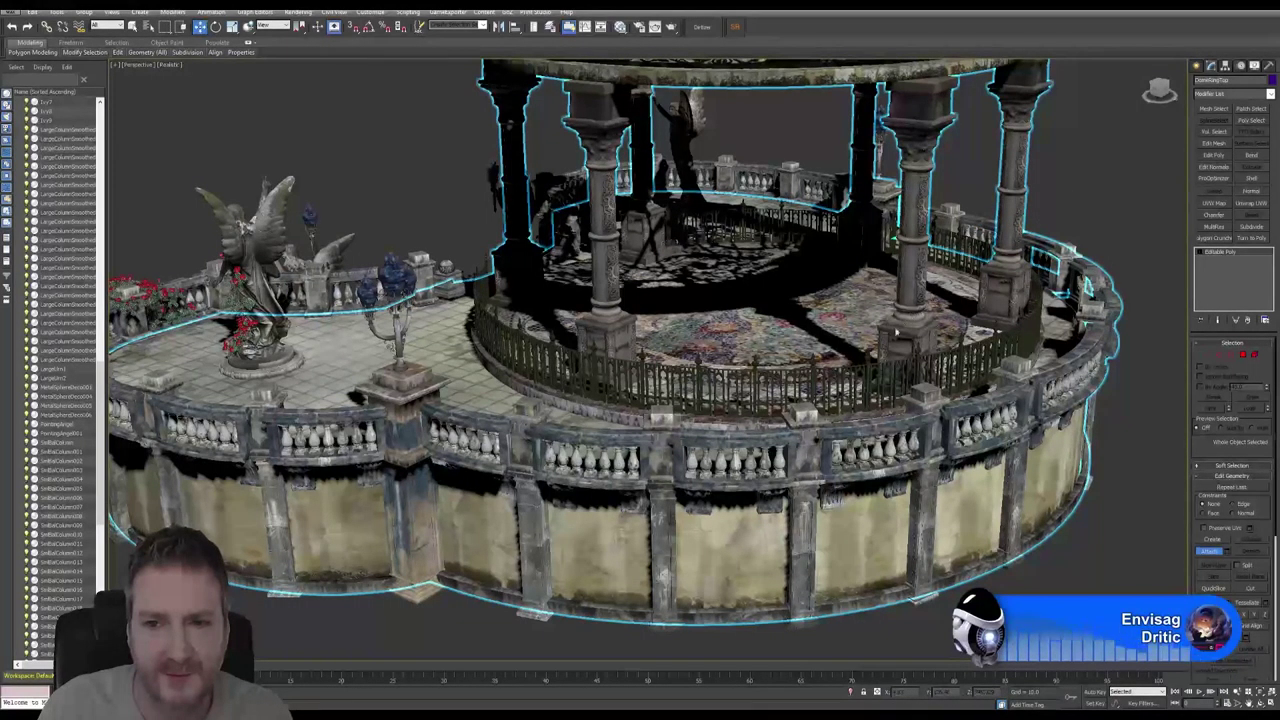
click(716, 347)
click(691, 341)
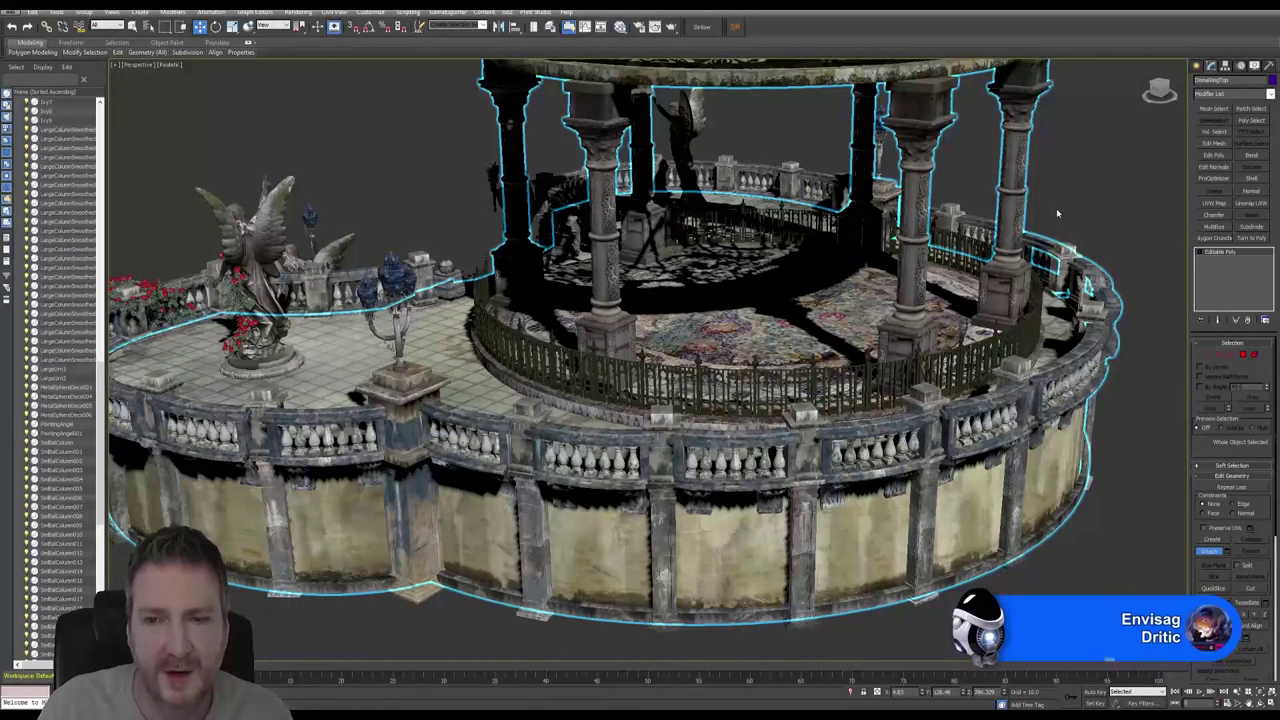
alt+middle_drag(1056, 208, 765, 320)
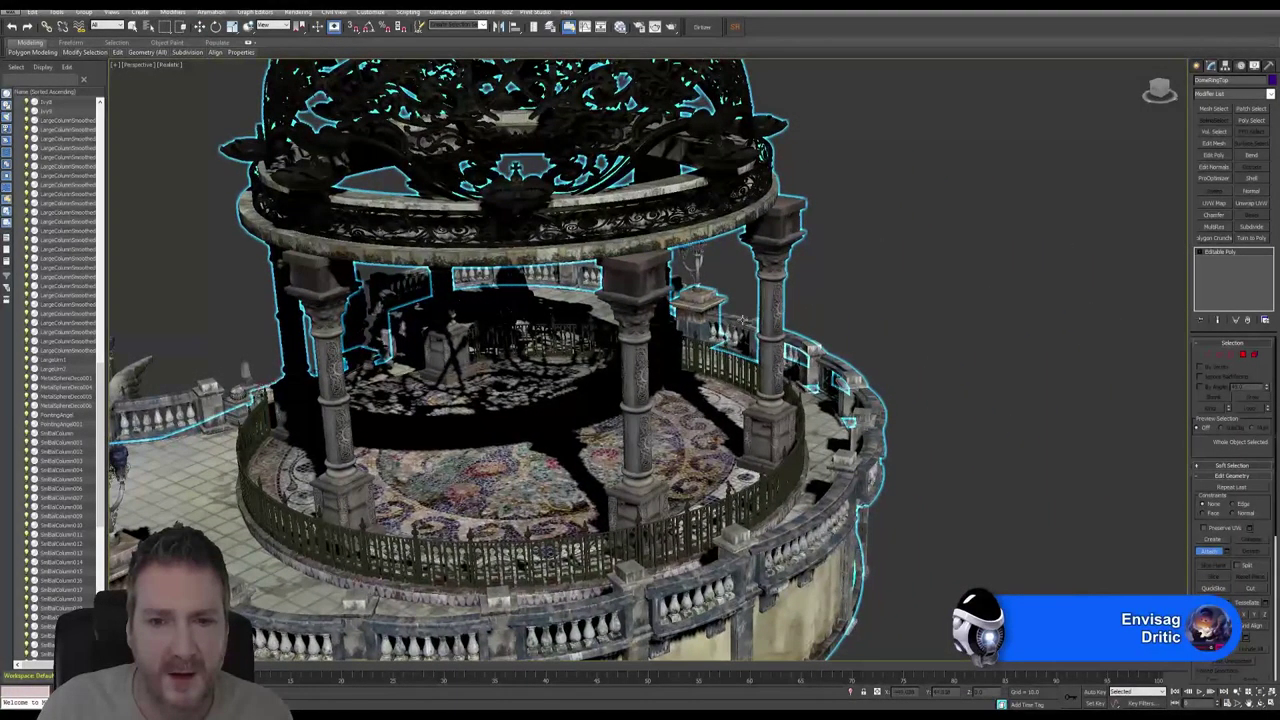
Orbit the view round to the angel-statue side of the gazebo.
key(w)
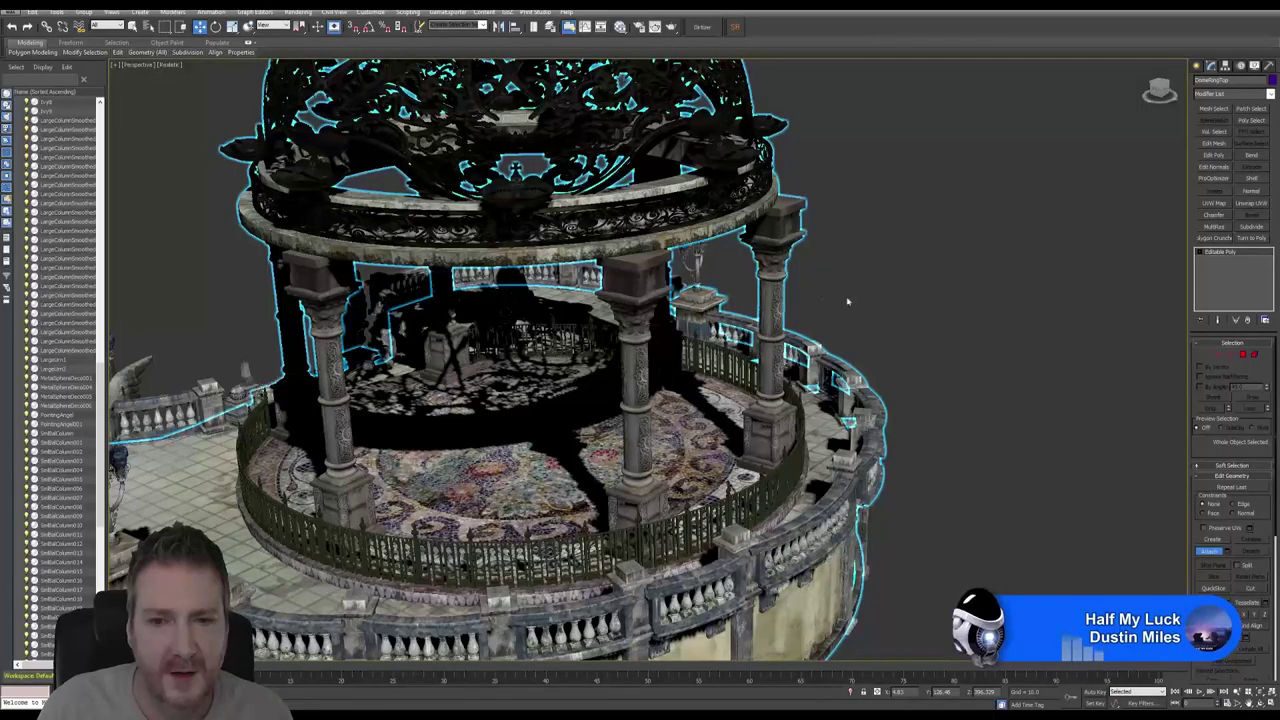
alt+middle_drag(847, 301, 620, 212)
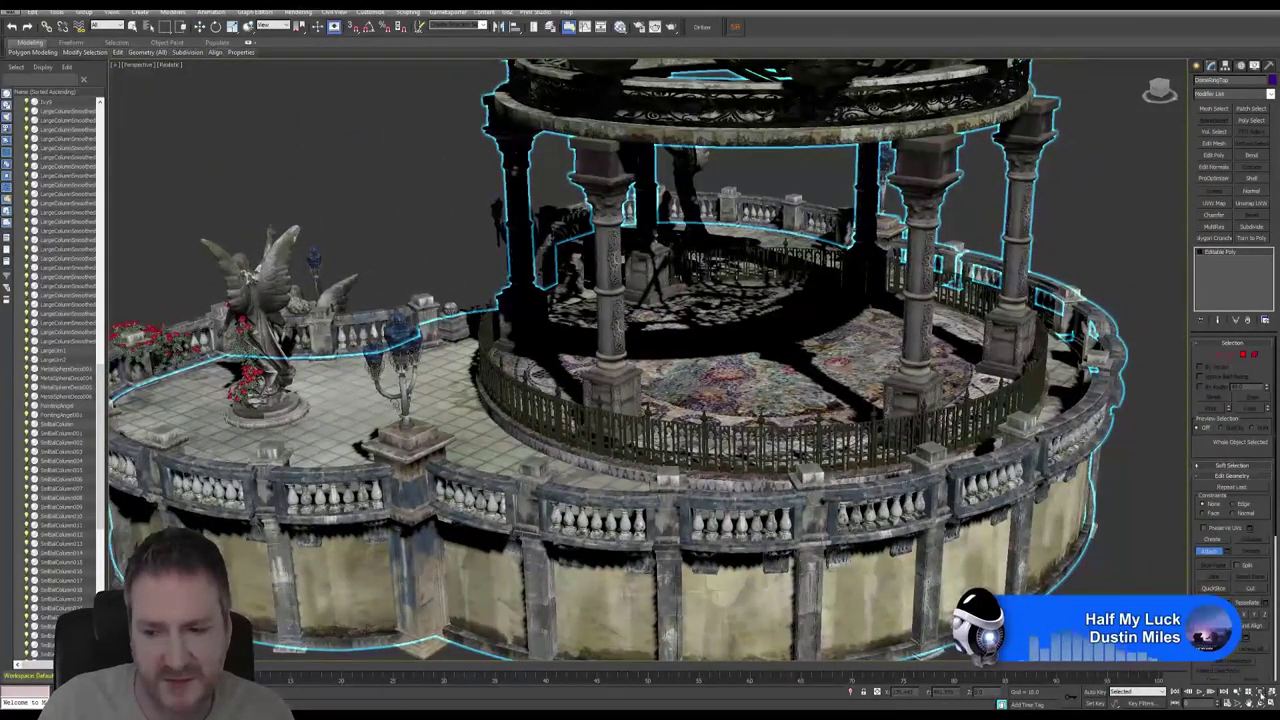
click(1260, 698)
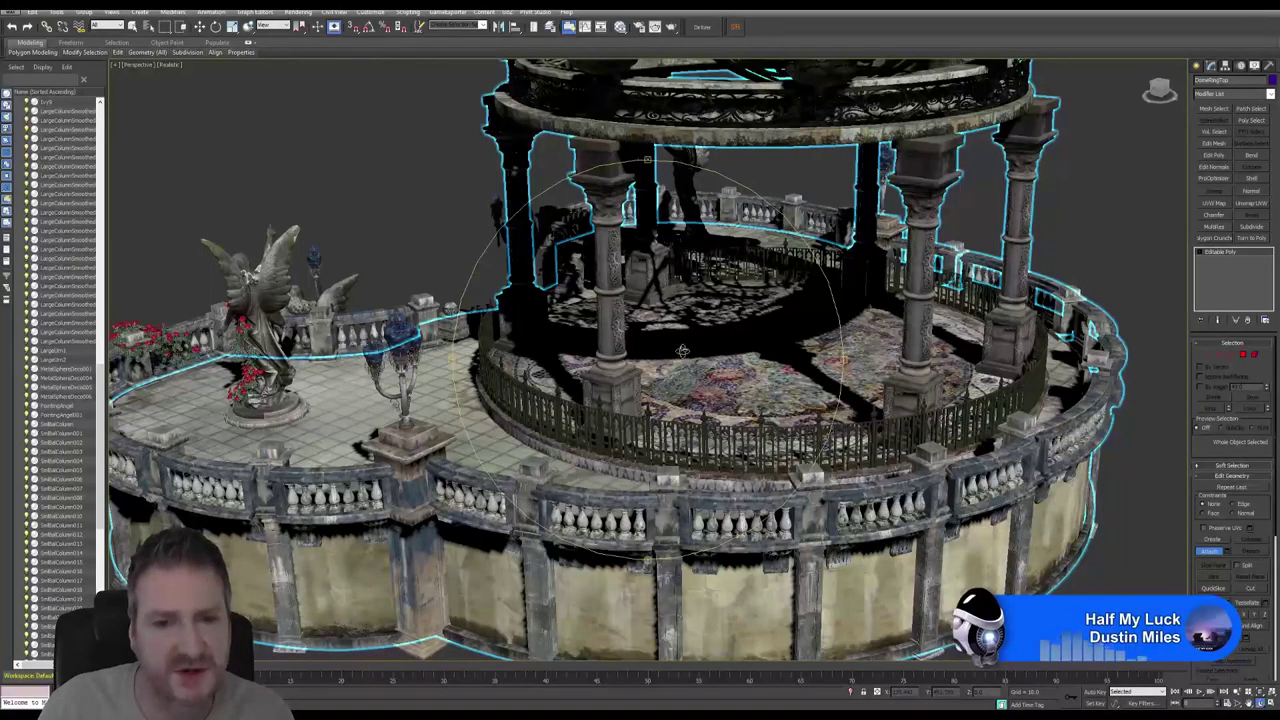
drag(682, 351, 631, 362)
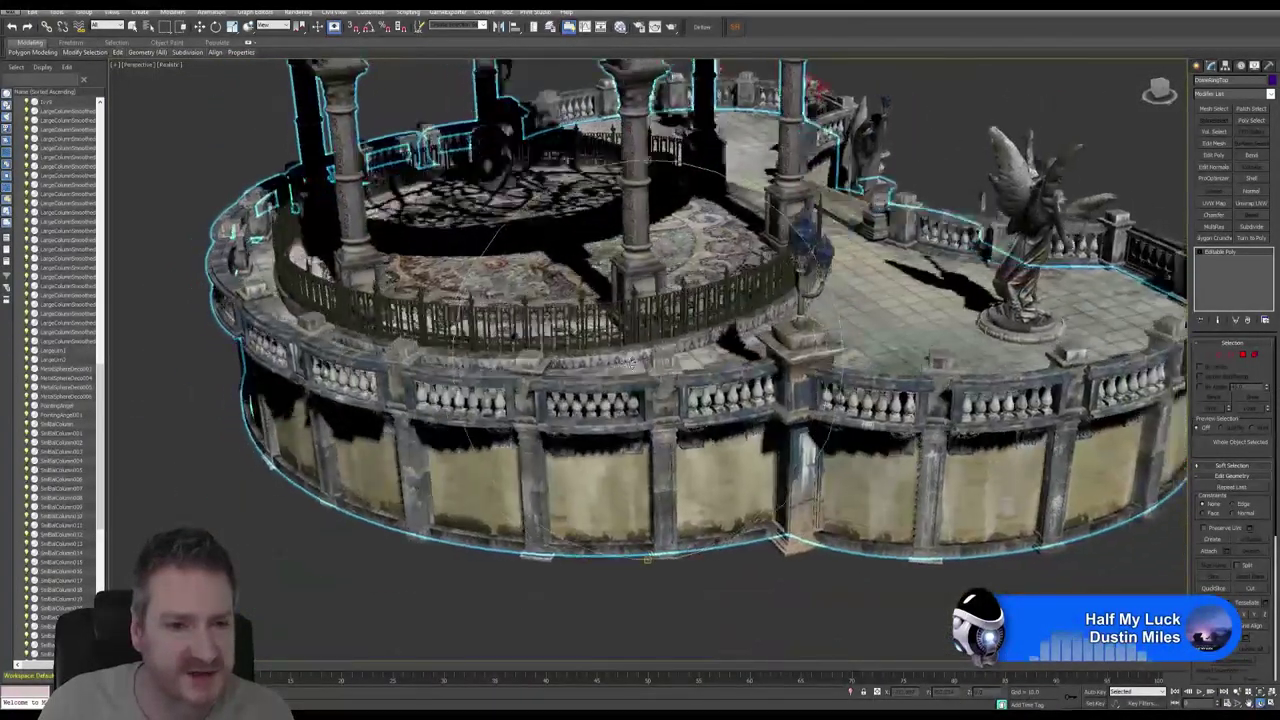
Attach a gazebo part and a balustrade to the editable poly.
click(132, 26)
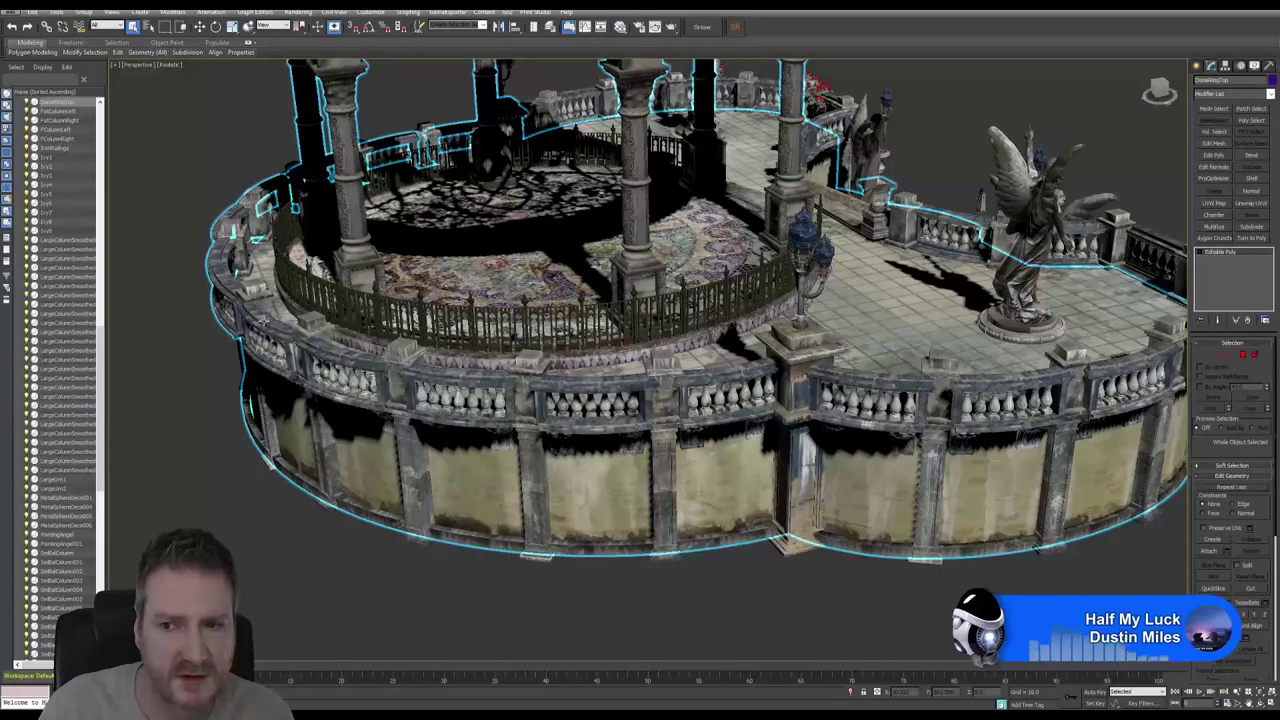
click(1208, 551)
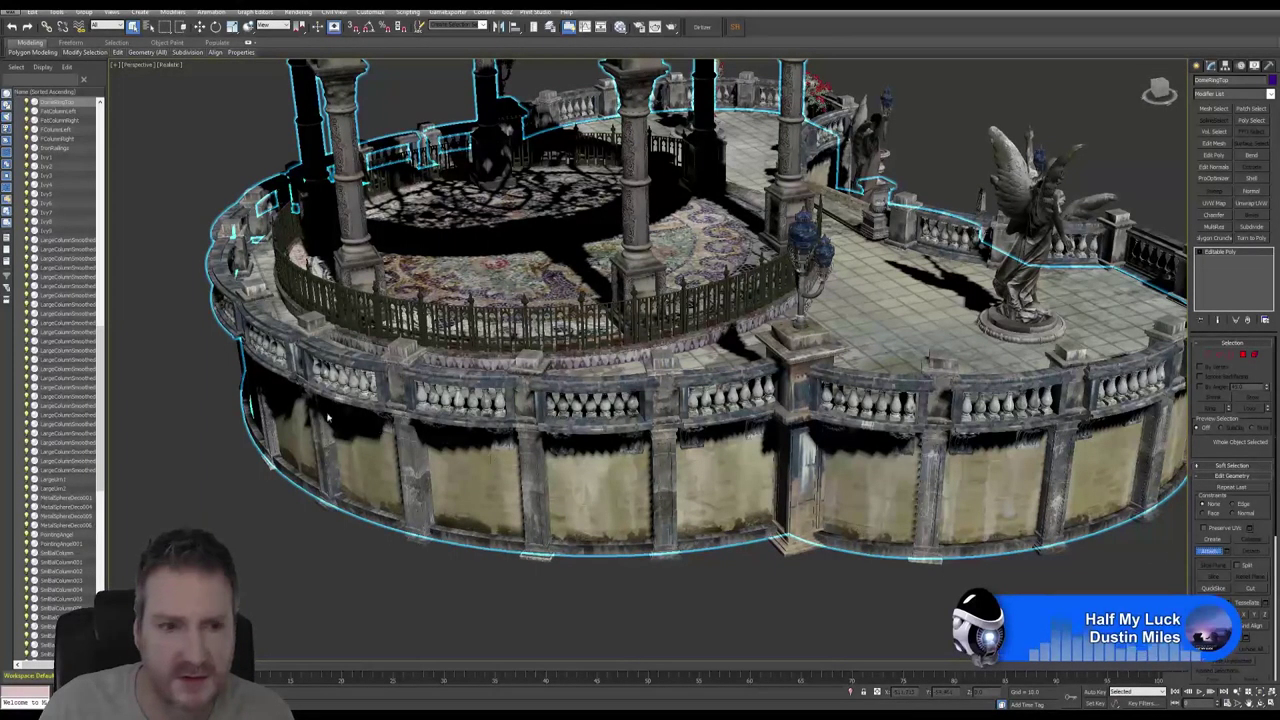
click(269, 324)
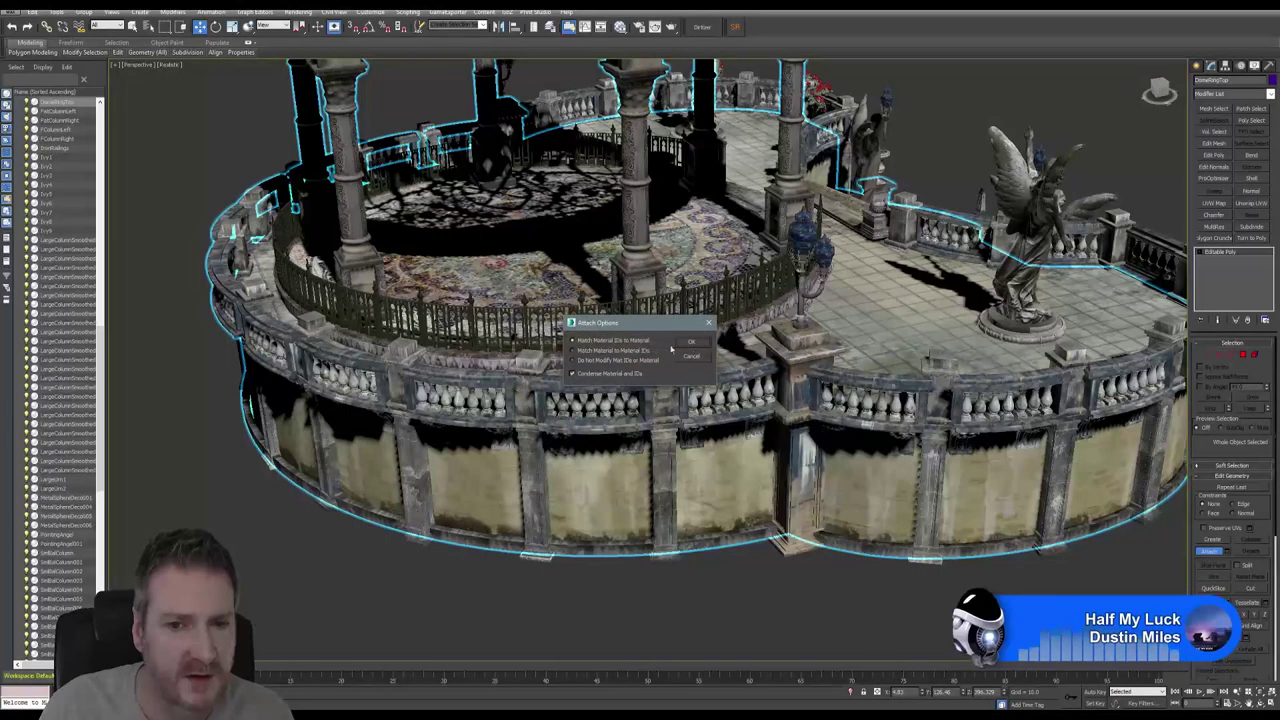
click(699, 344)
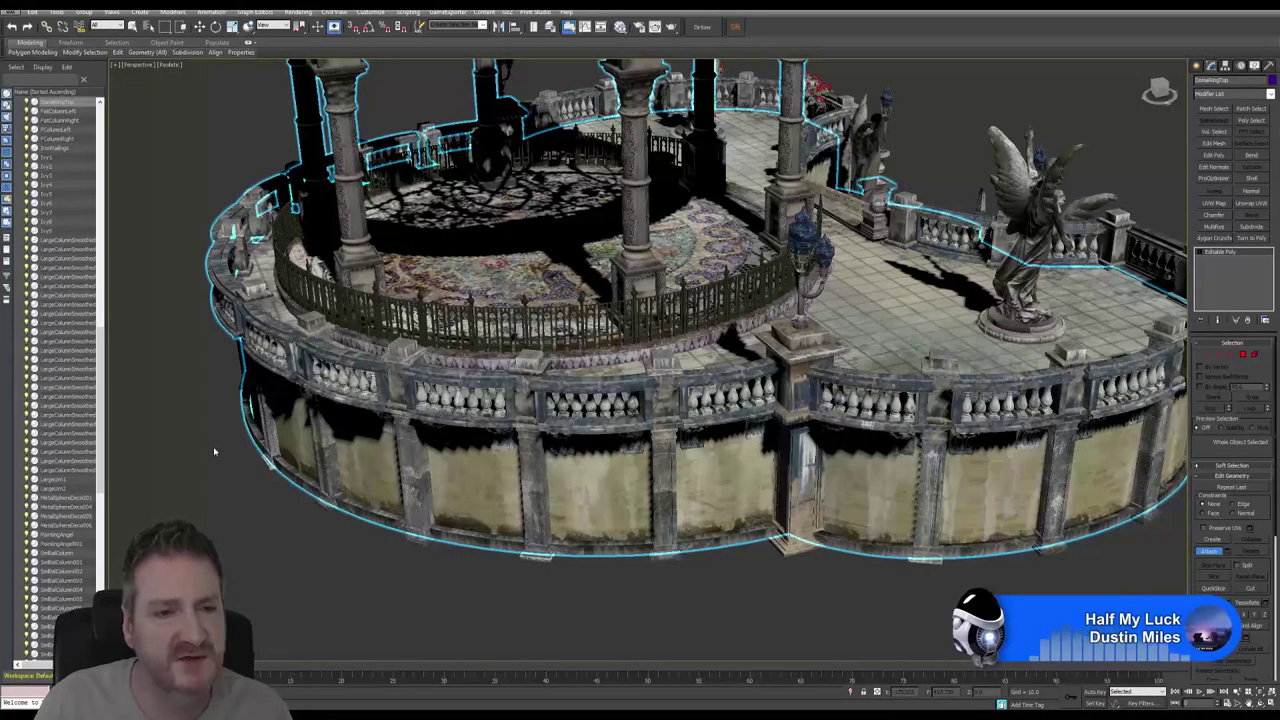
key(w)
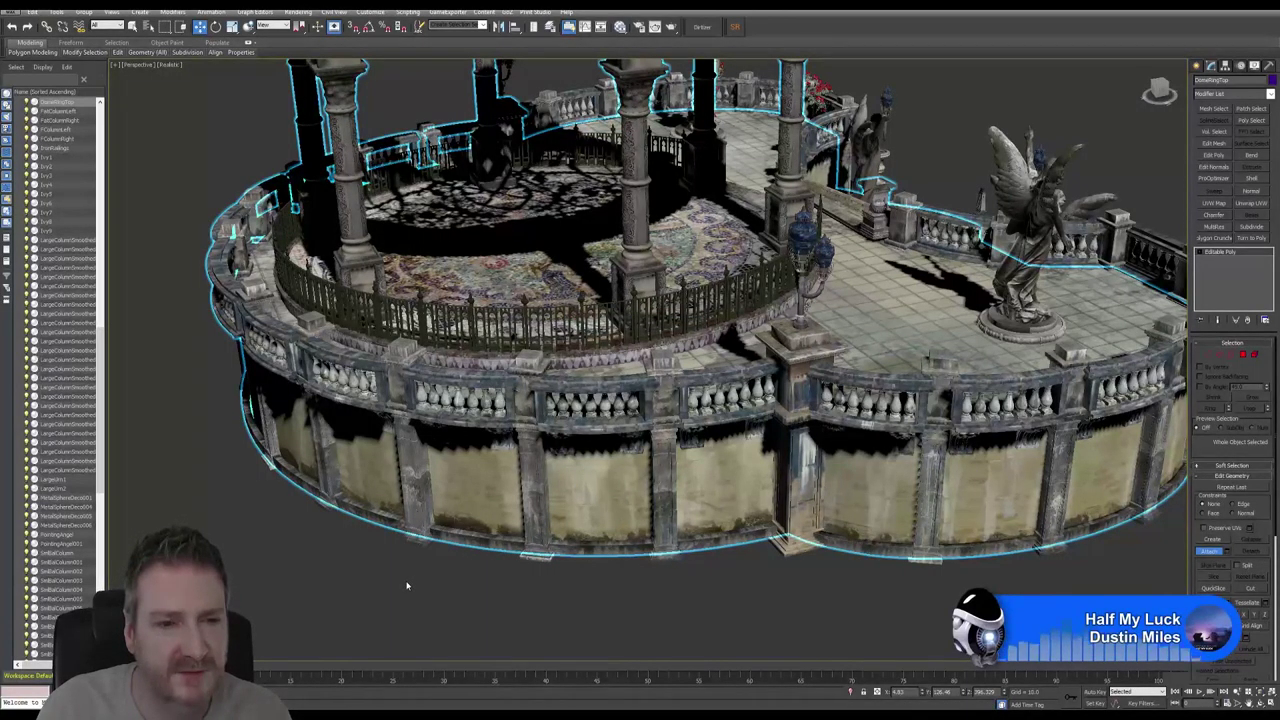
key(q)
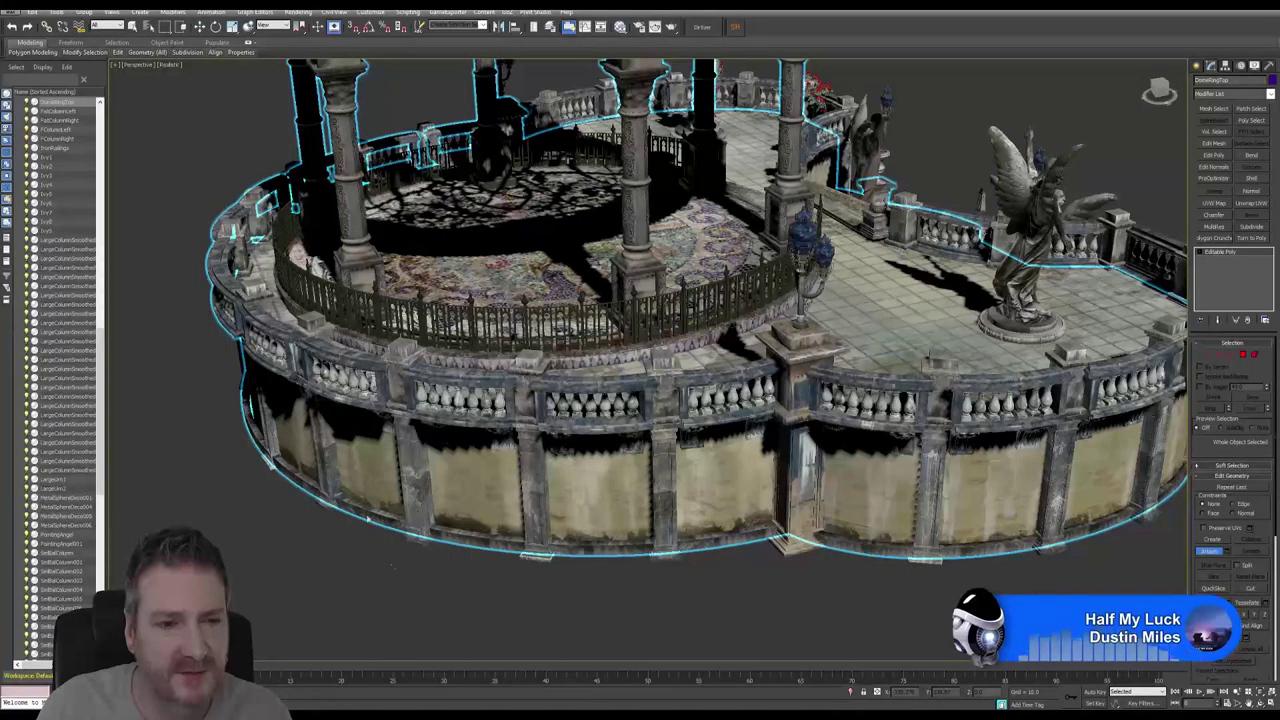
click(596, 384)
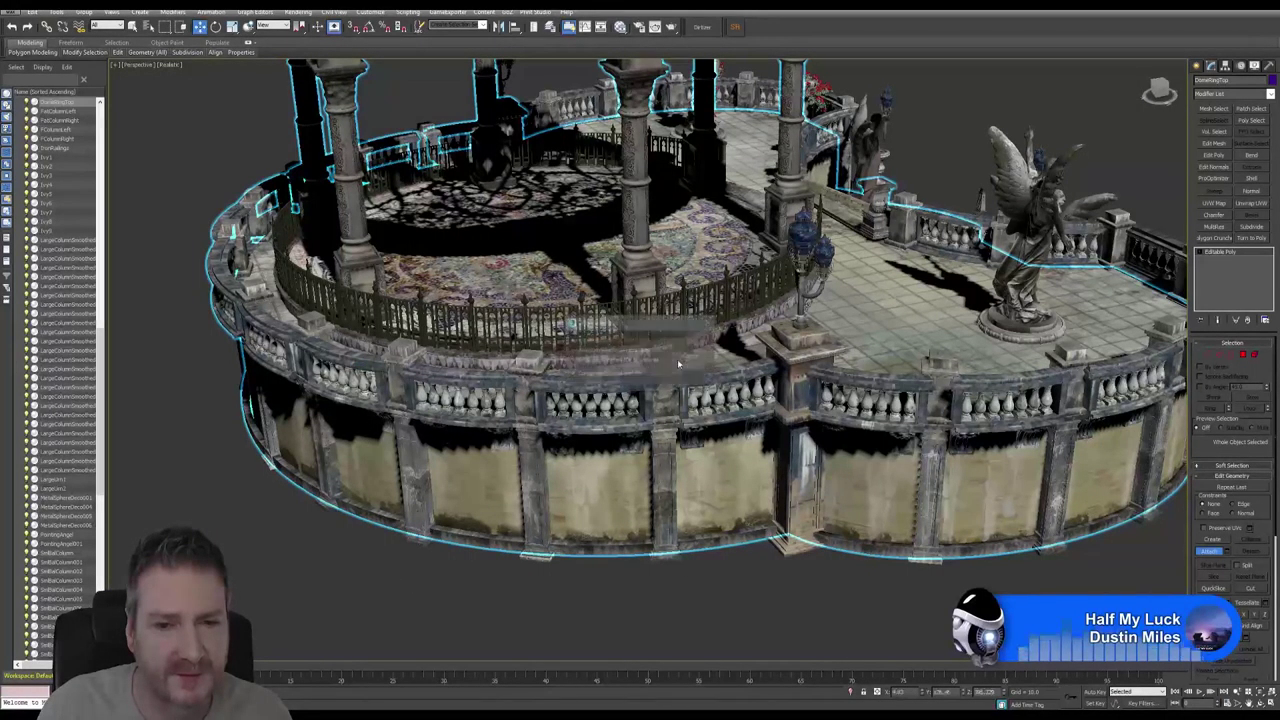
click(690, 348)
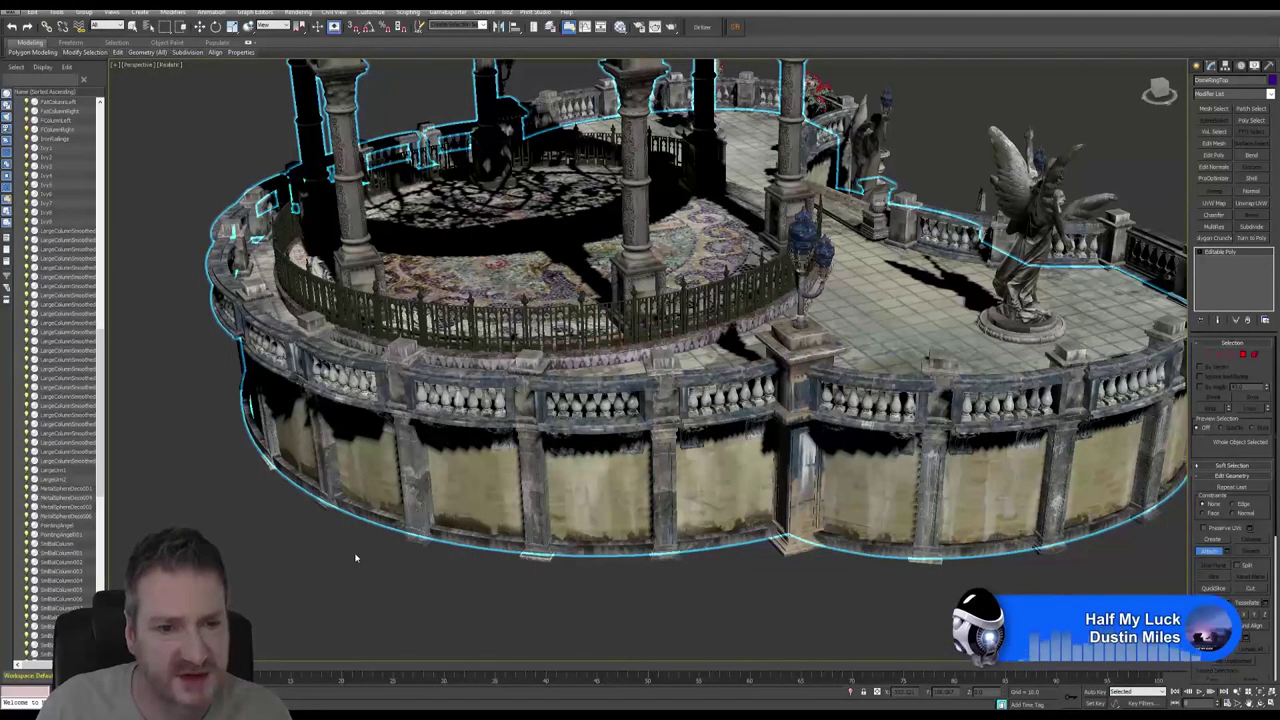
Attach four more railing and balustrade pieces to the gazebo poly.
click(659, 377)
click(695, 345)
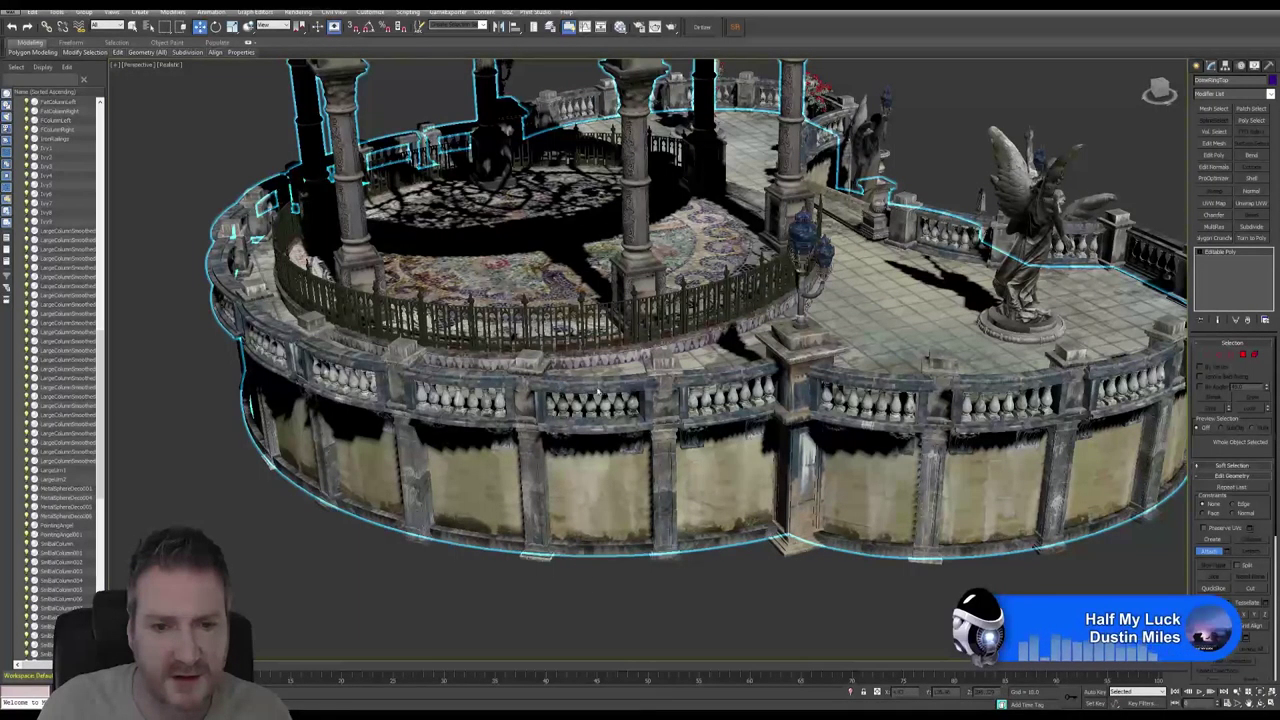
click(557, 388)
click(688, 344)
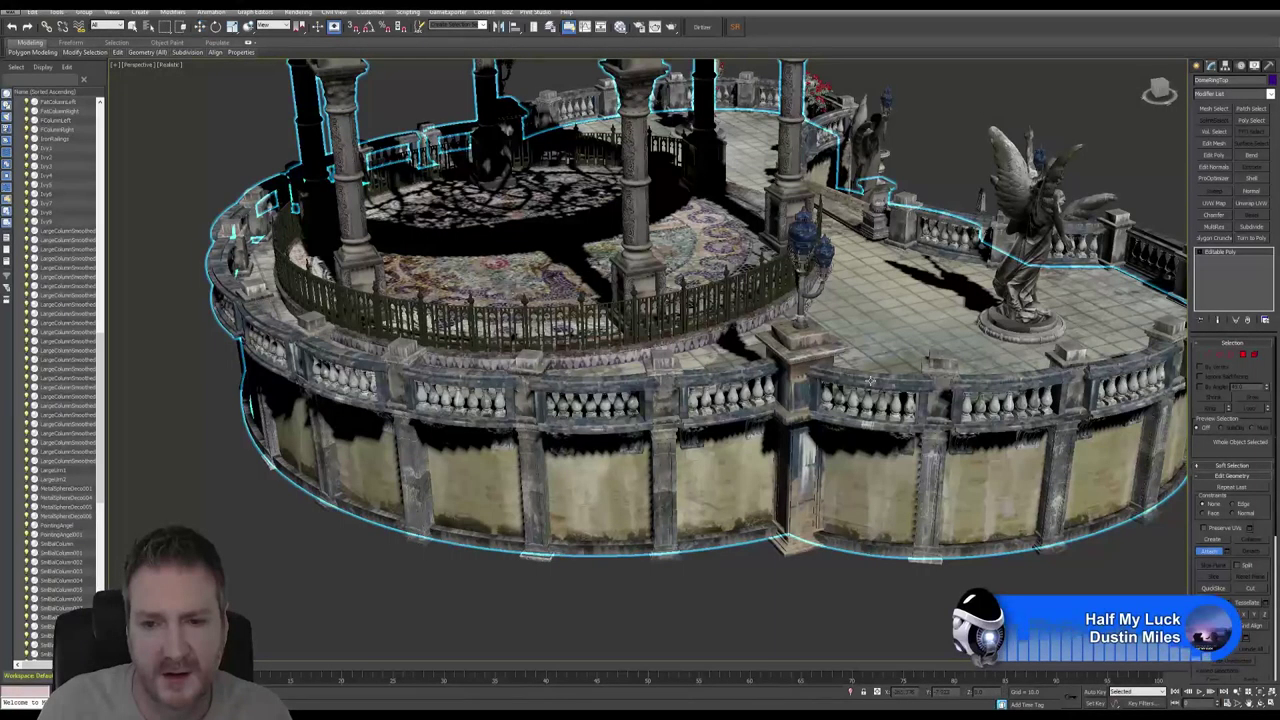
click(800, 388)
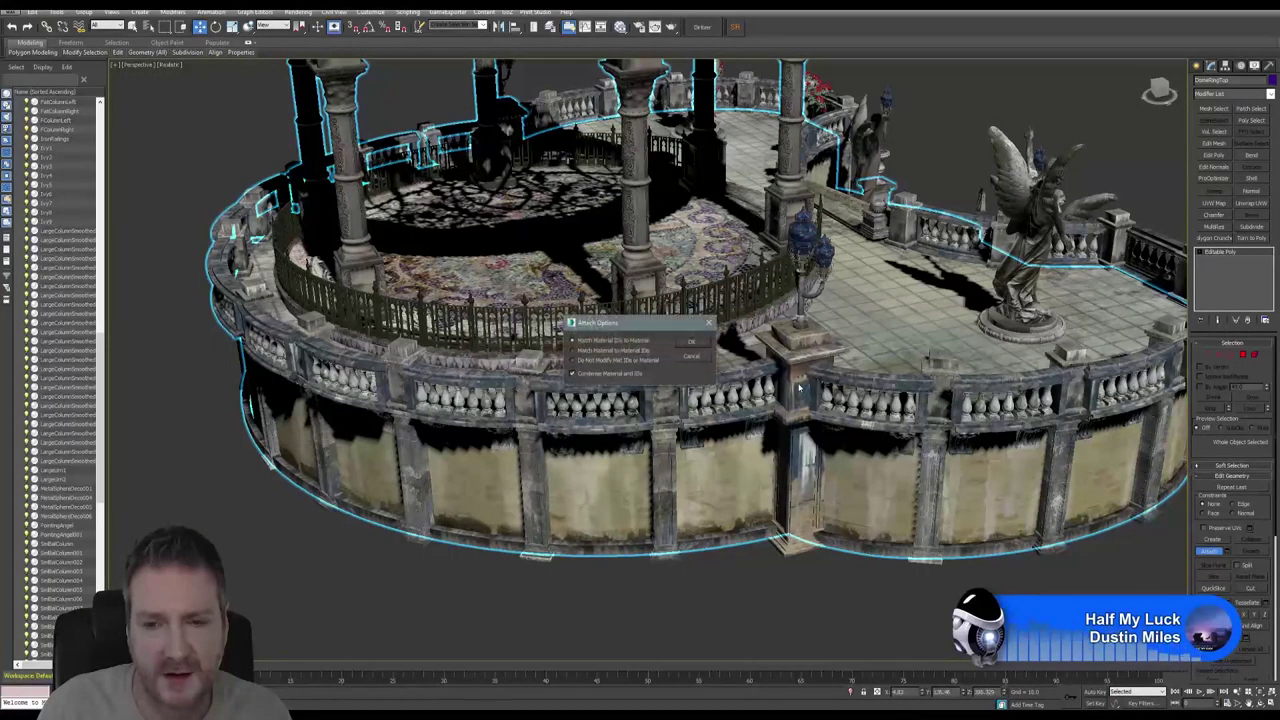
click(691, 342)
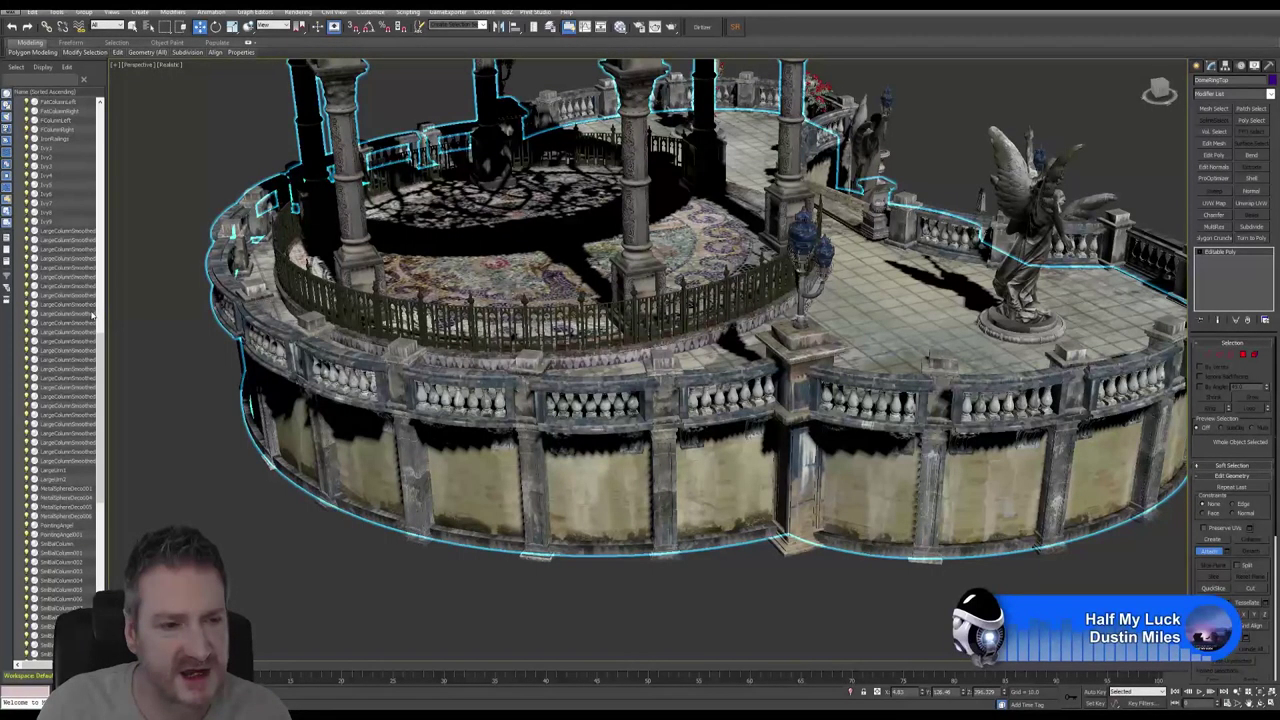
click(1052, 379)
click(1040, 382)
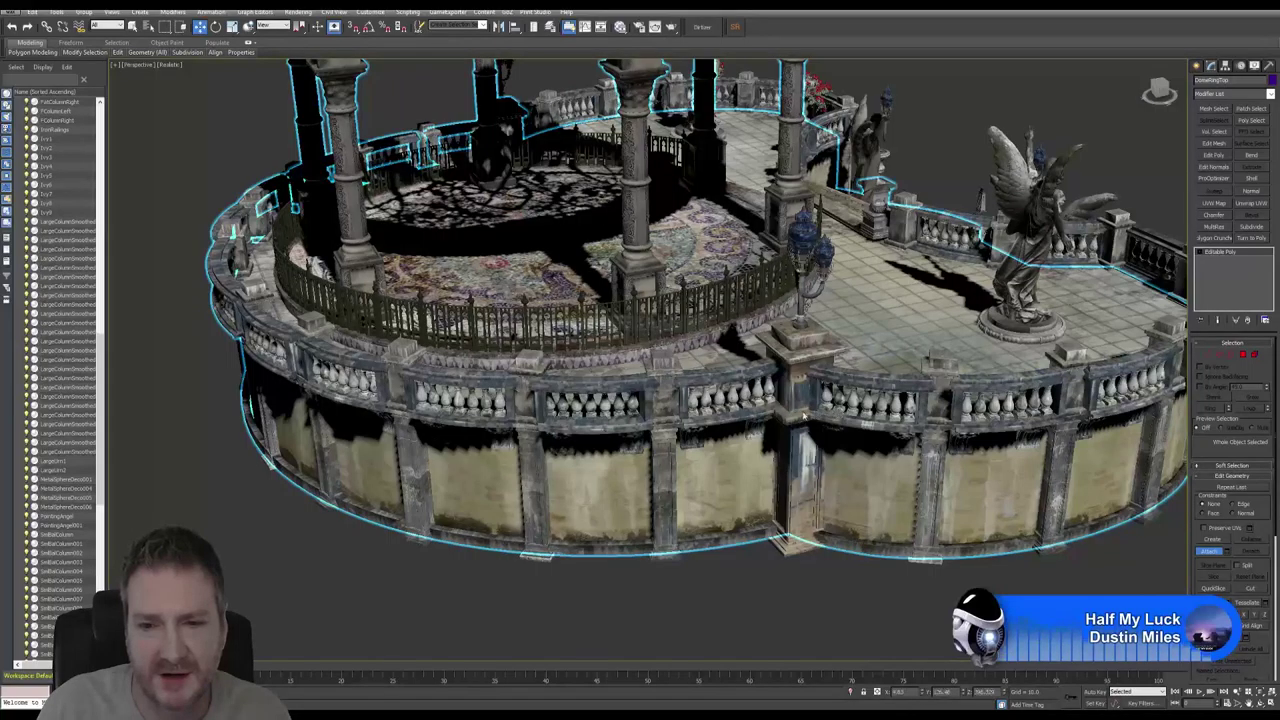
click(694, 342)
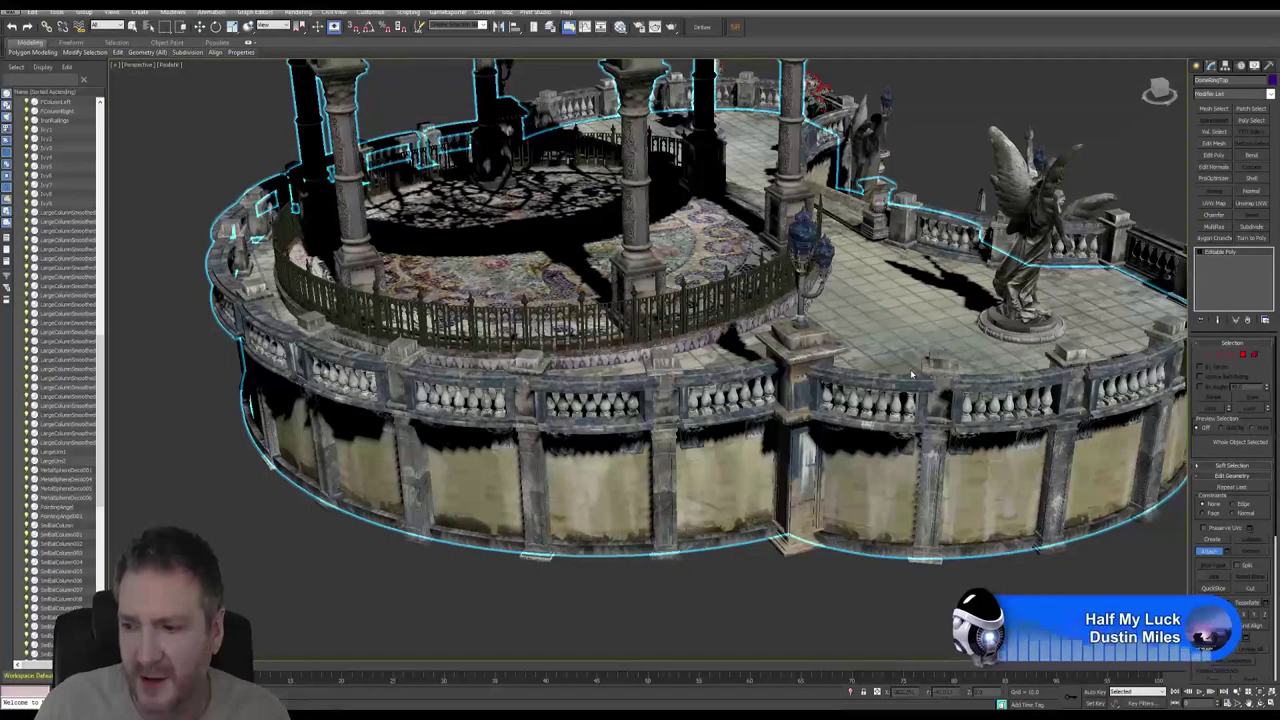
Attach the three railing sections around the angel statue to the gazebo.
key(w)
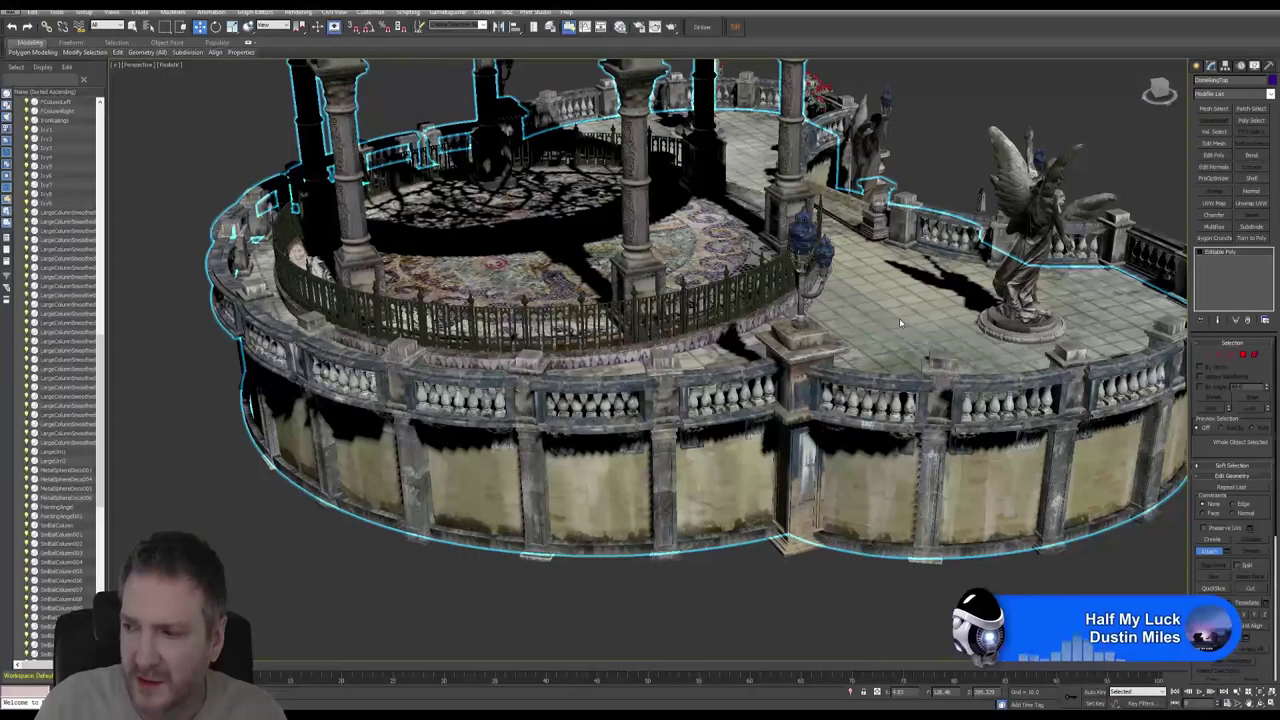
alt+middle_drag(895, 318, 693, 374)
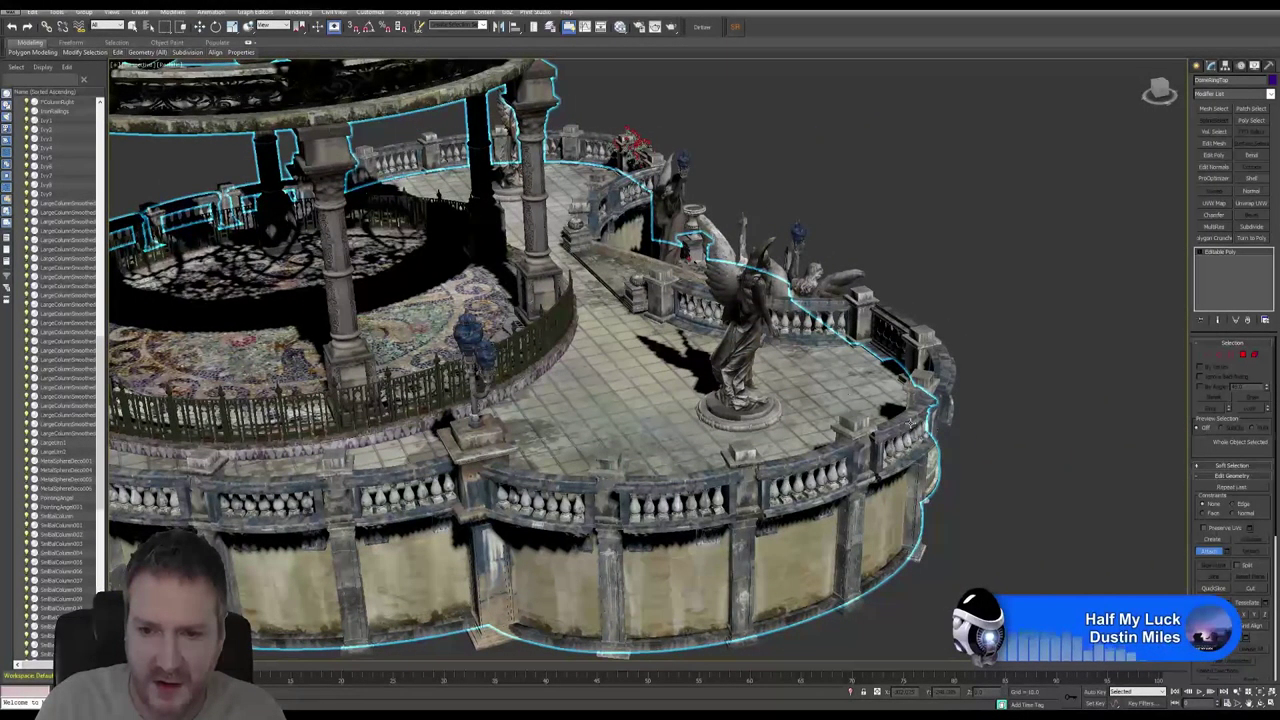
right_click(710, 320)
click(640, 340)
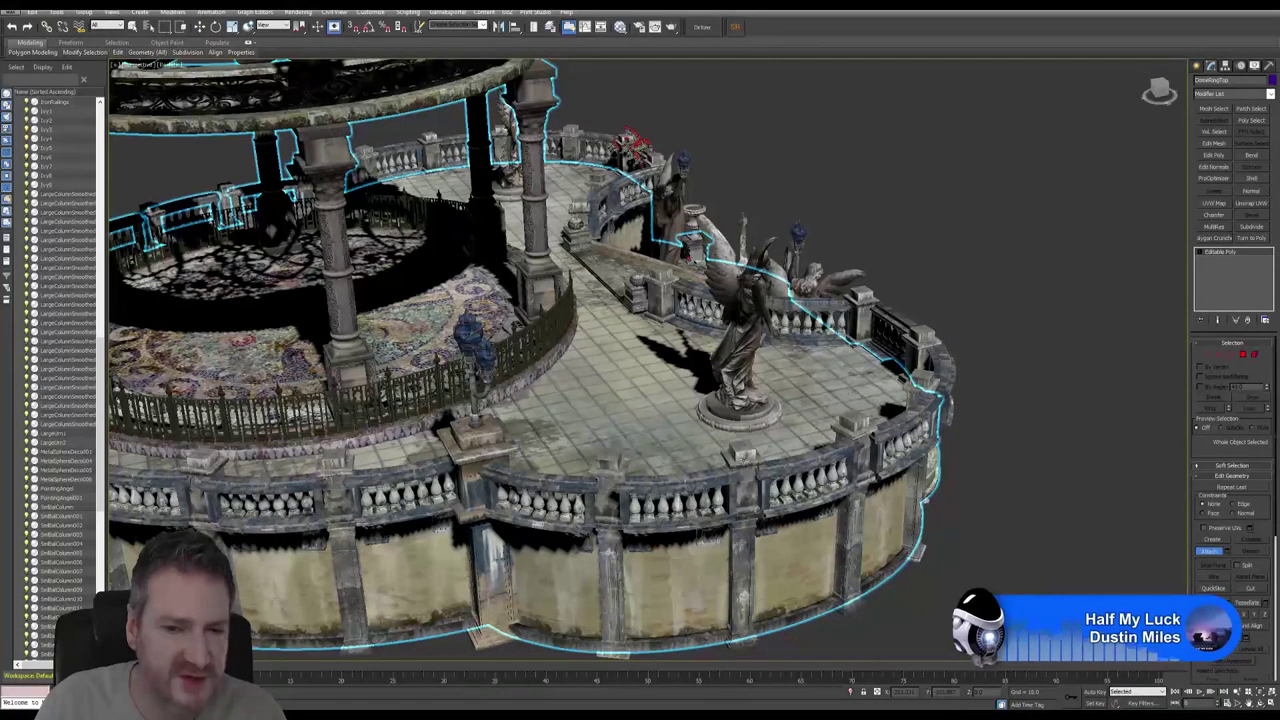
click(820, 461)
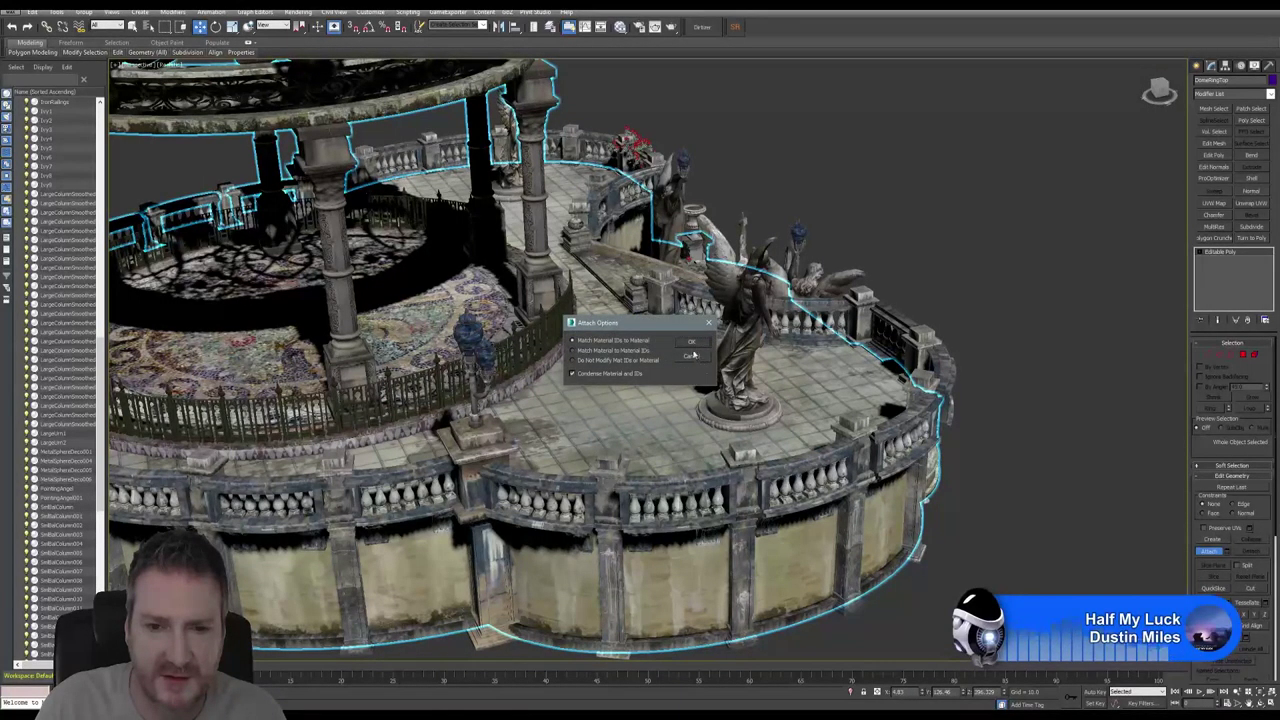
click(691, 344)
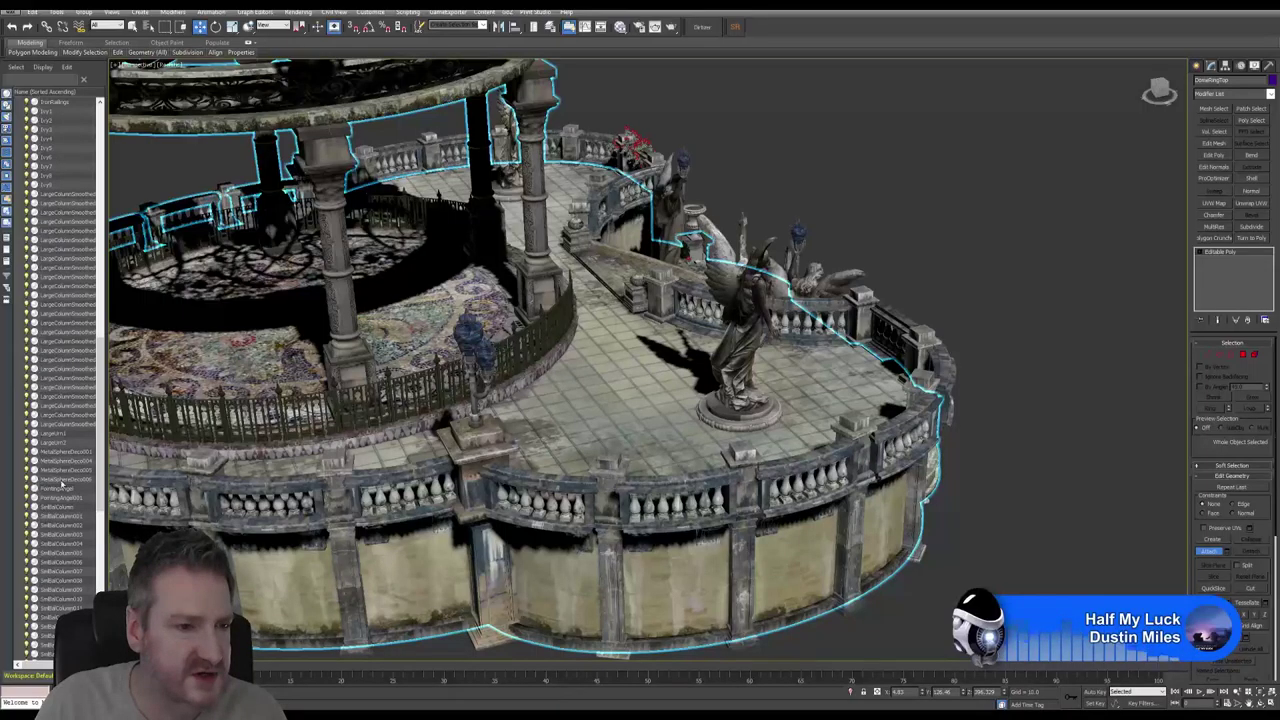
click(993, 357)
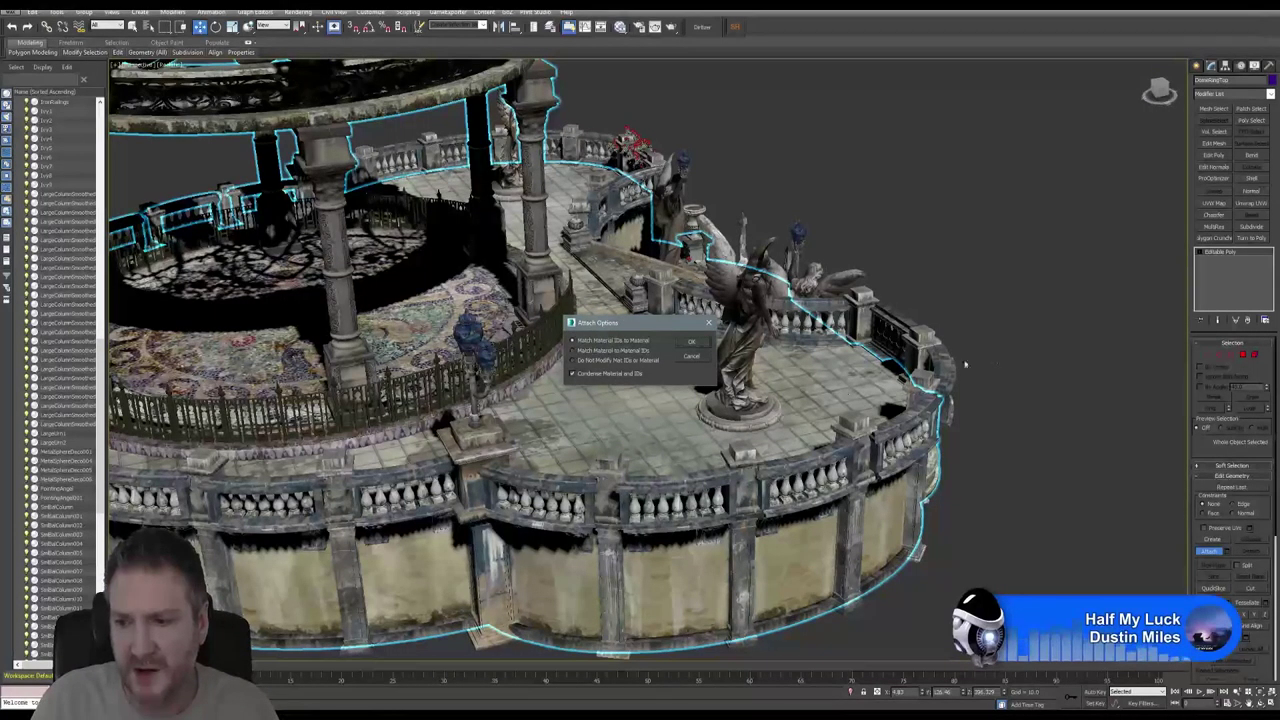
click(696, 342)
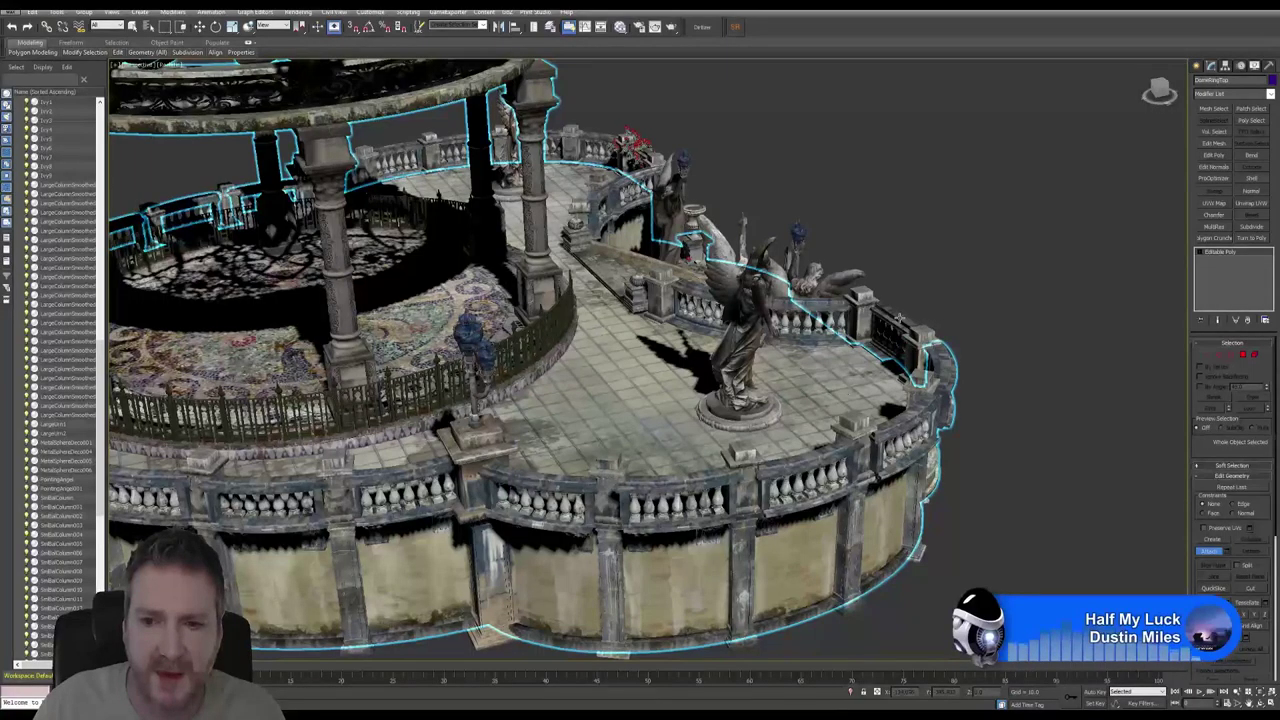
key(q)
click(900, 322)
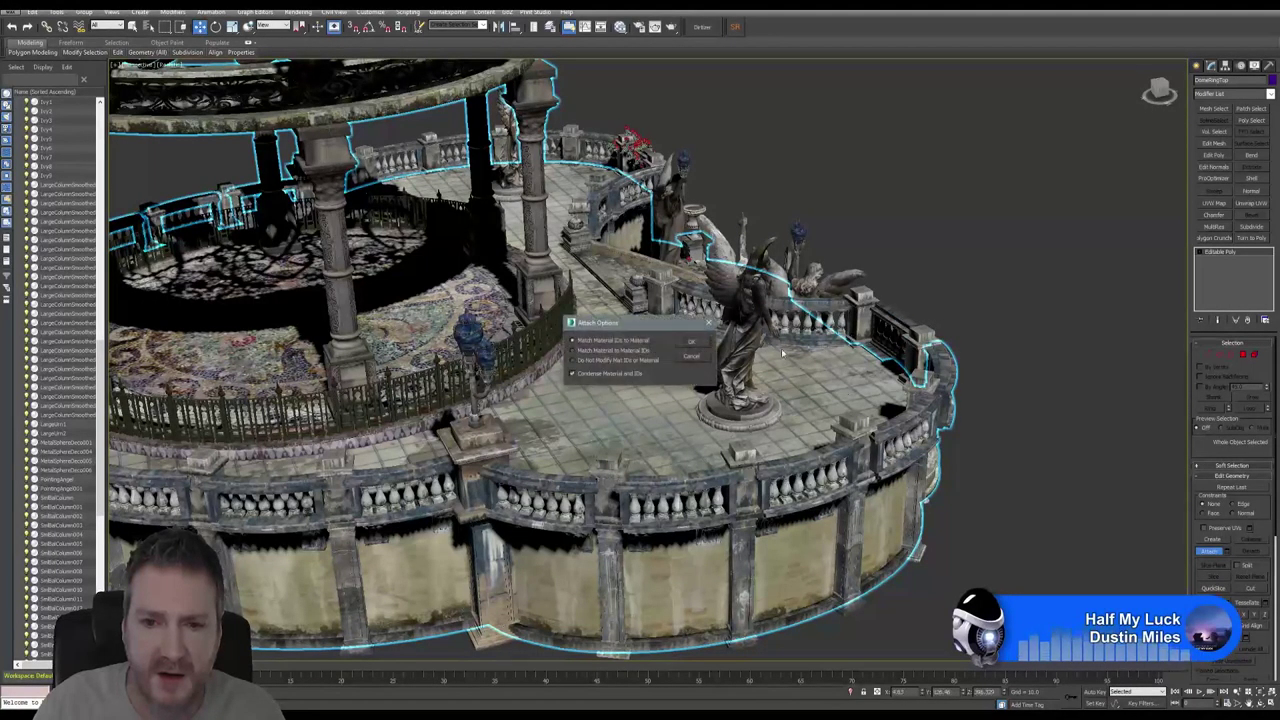
click(692, 344)
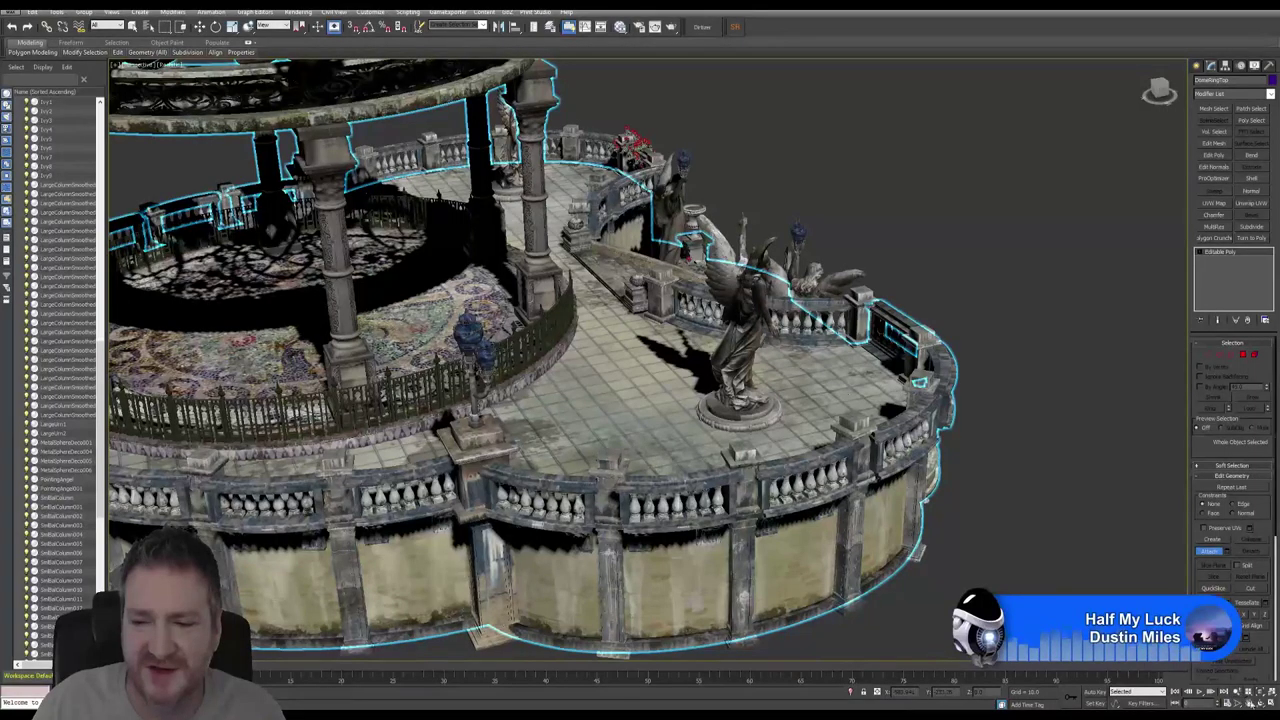
click(1260, 703)
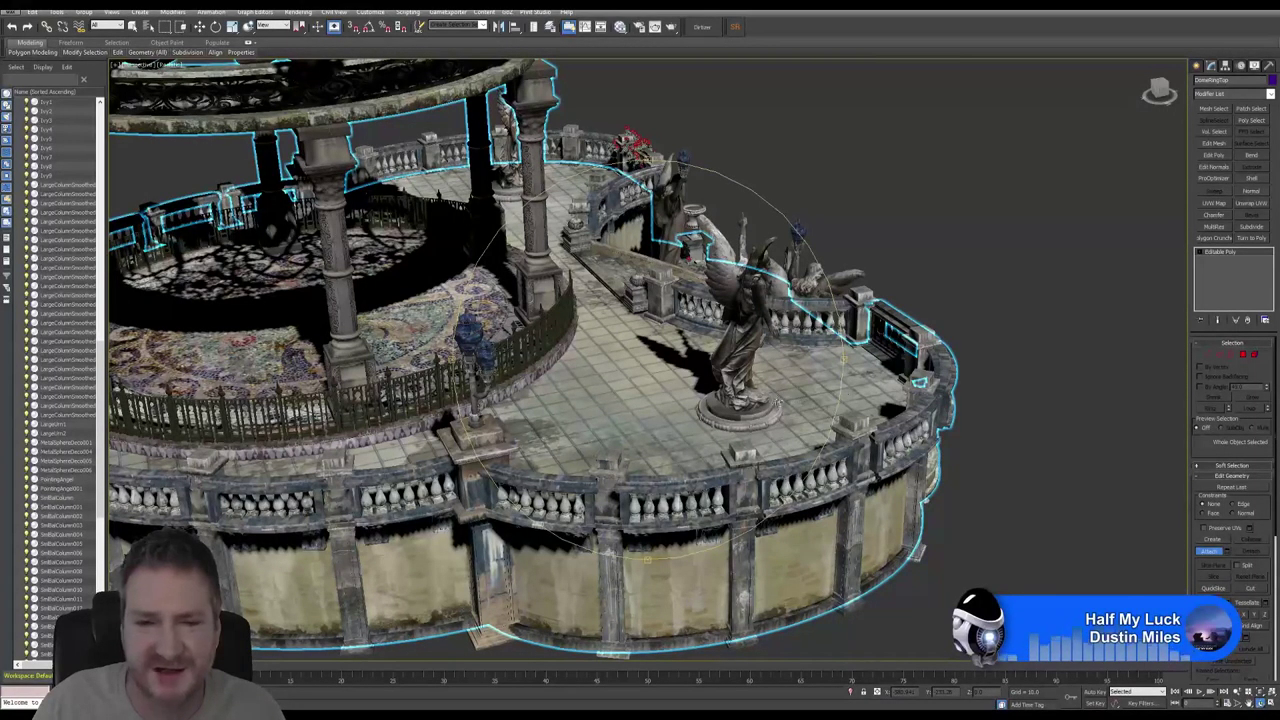
Attach the first gazebo part near the stairs, keeping its materials.
drag(766, 401, 687, 407)
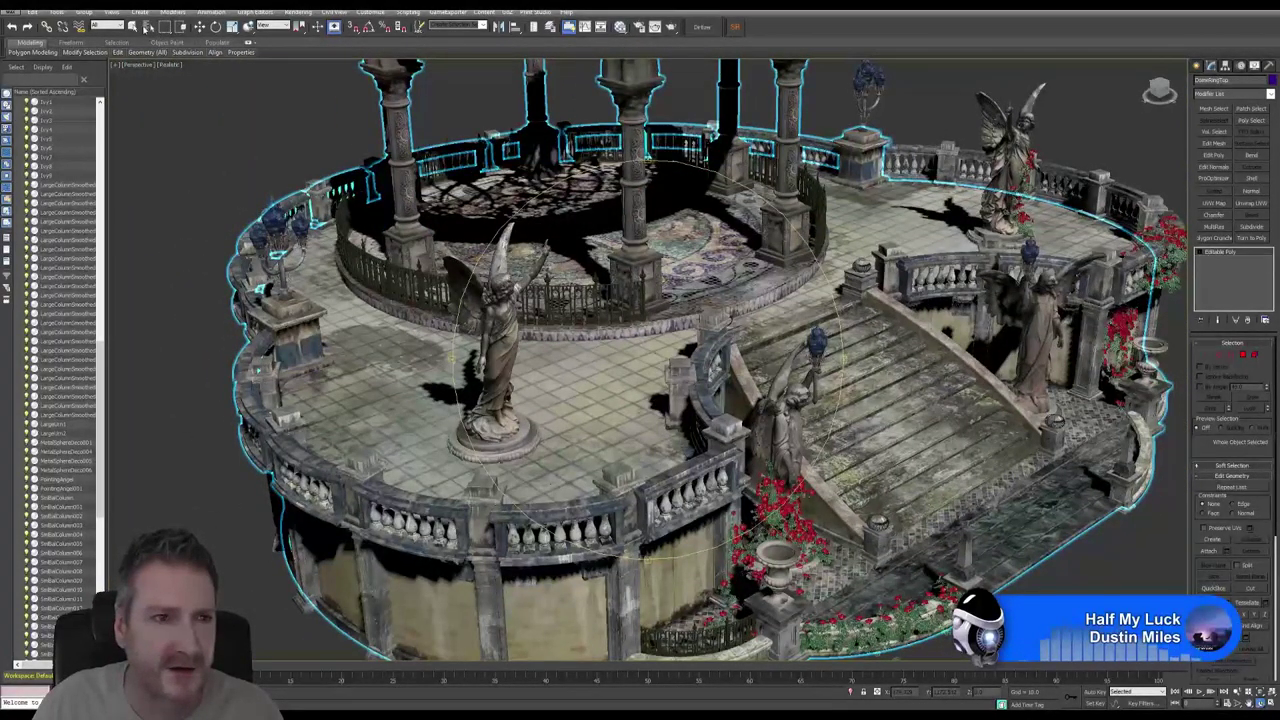
click(133, 26)
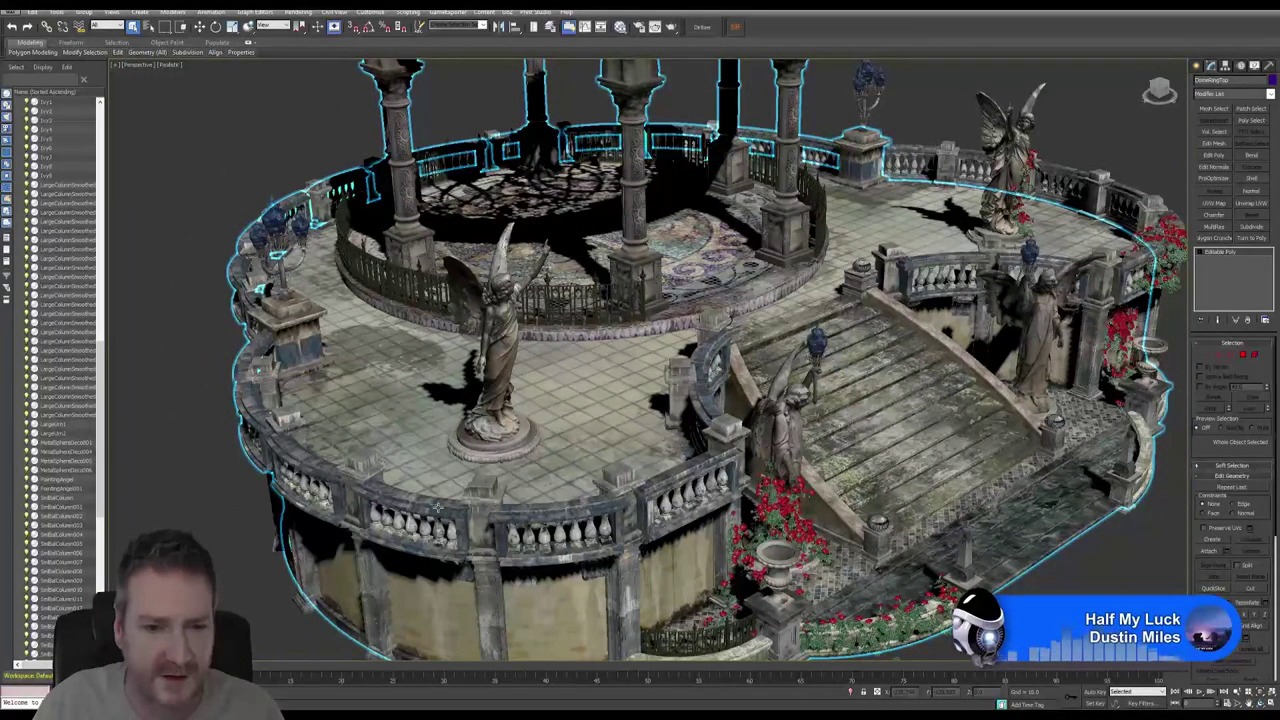
click(1209, 553)
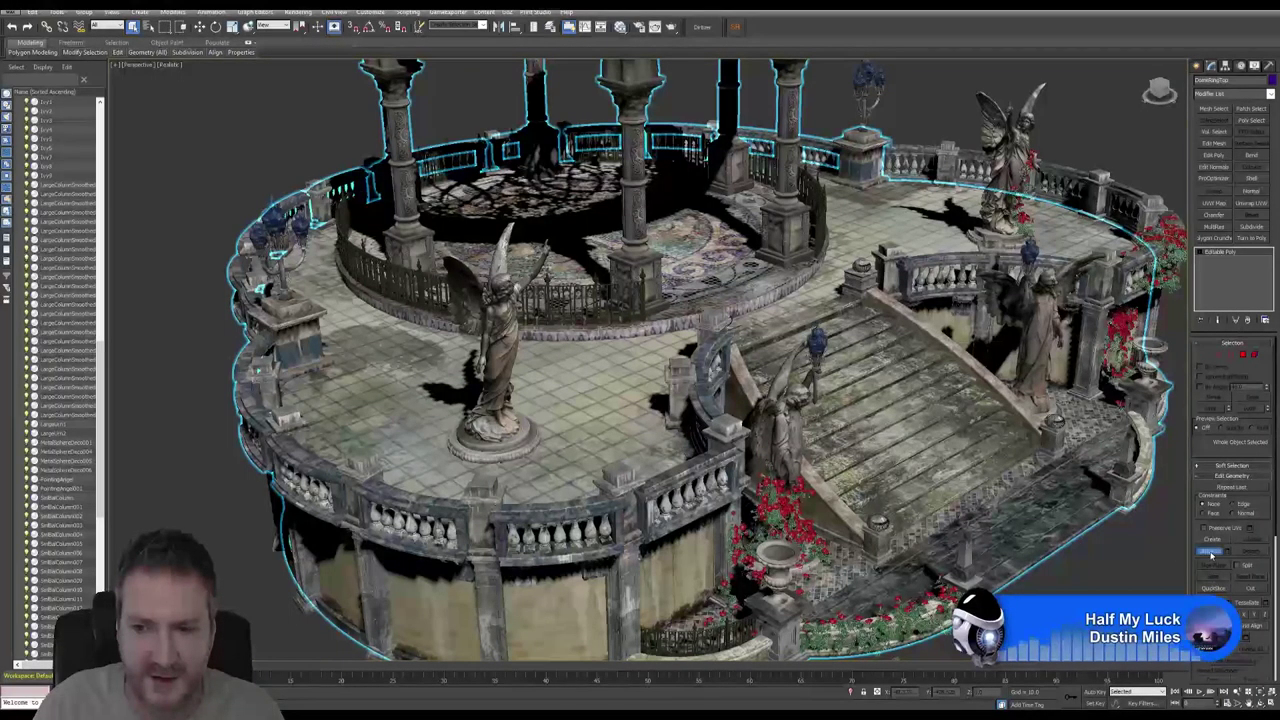
key(w)
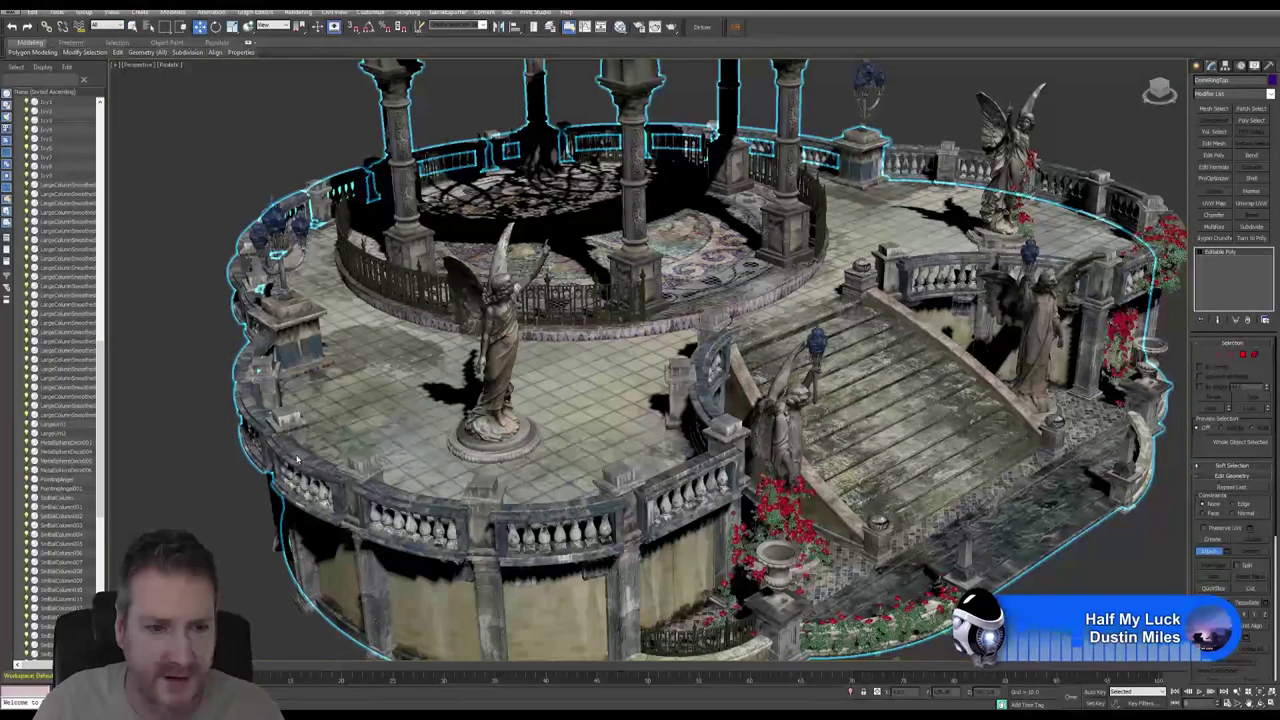
click(455, 458)
click(689, 343)
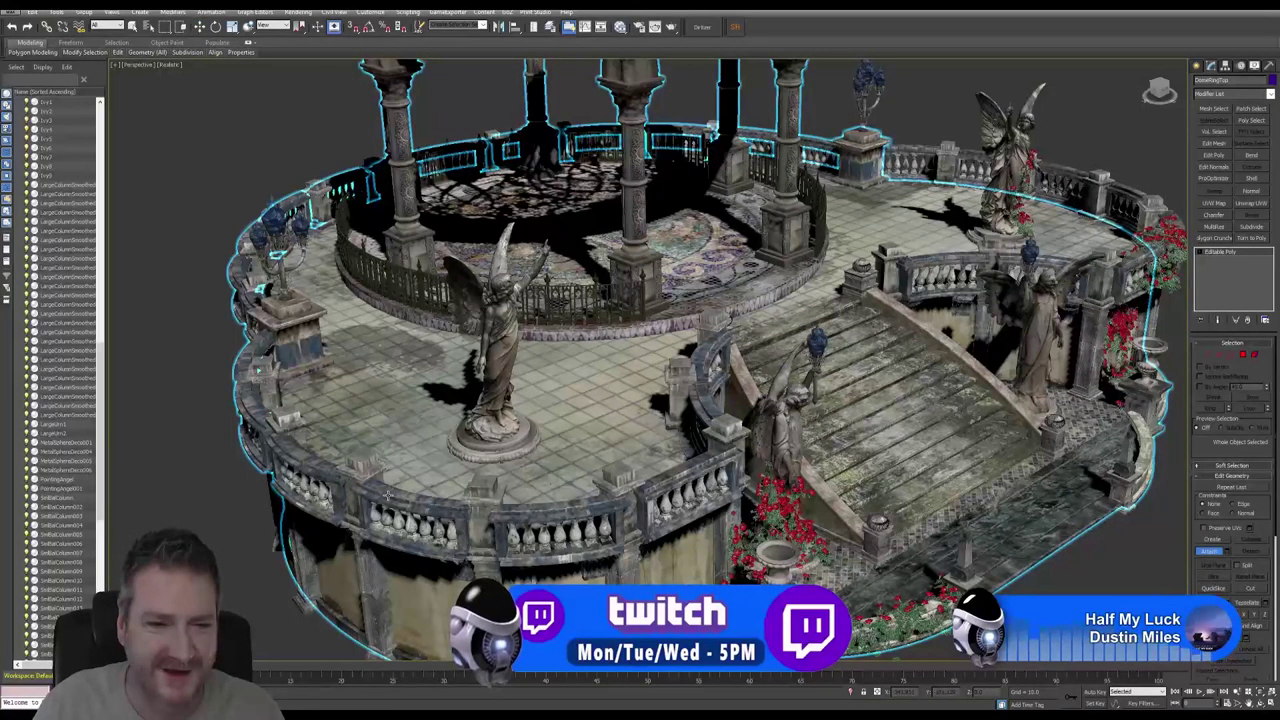
key(w)
right_click(691, 347)
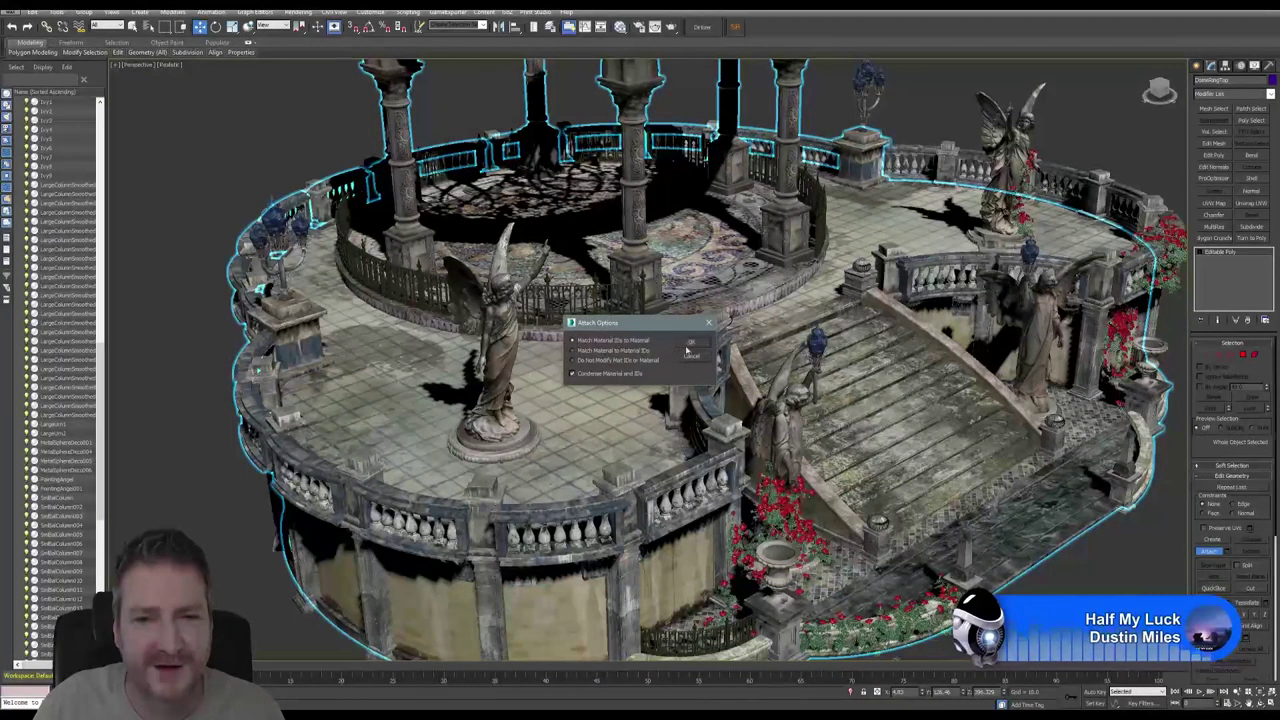
key(Escape)
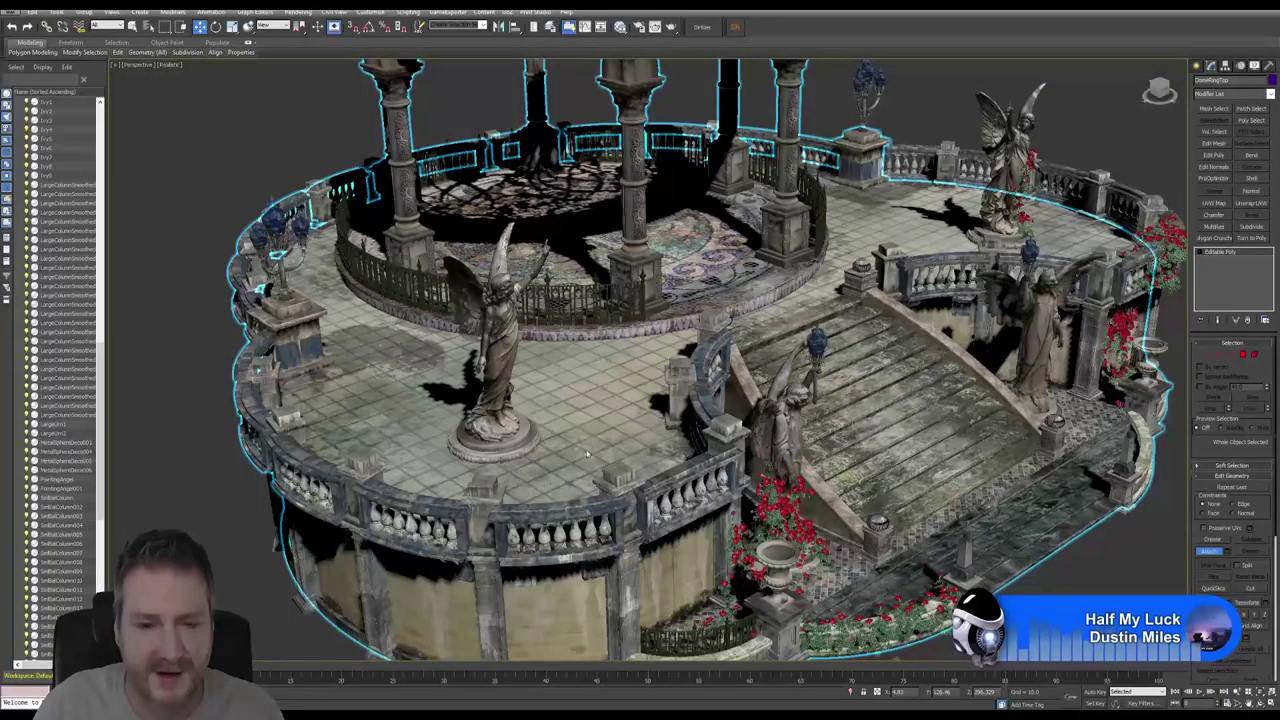
Attach the remaining balustrade sections, including the curved piece at the staircase head.
click(583, 510)
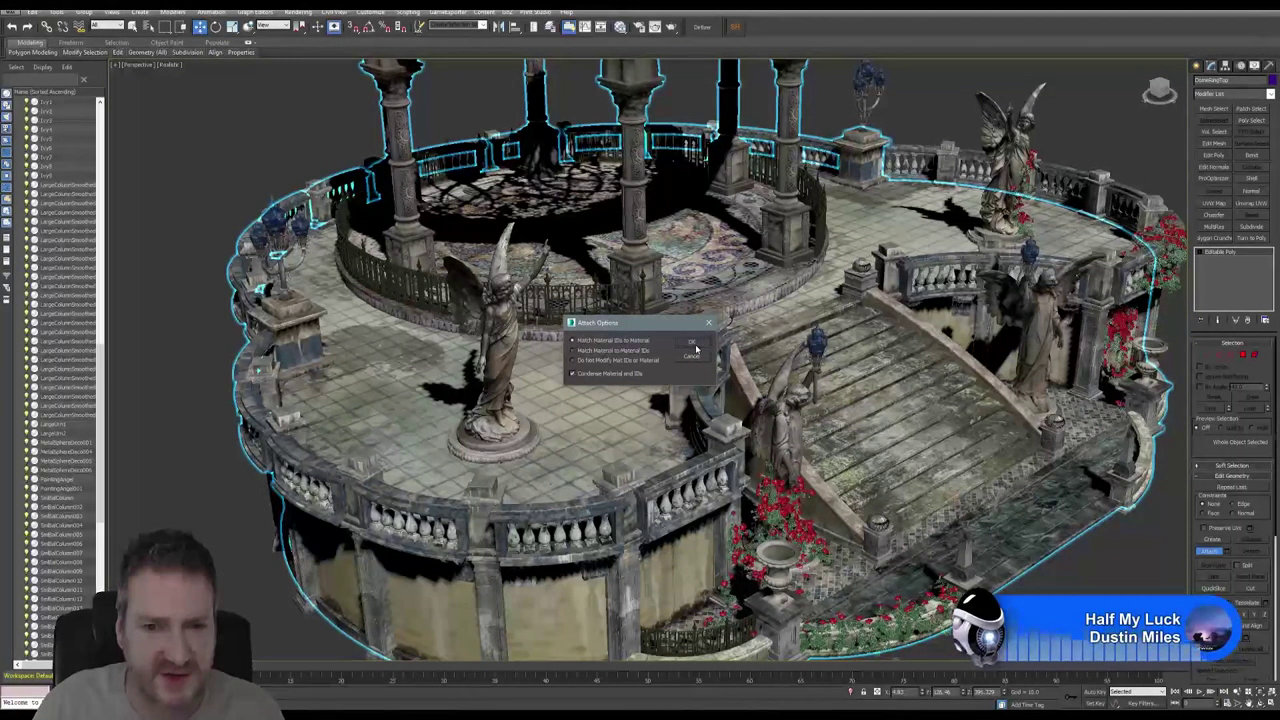
click(692, 344)
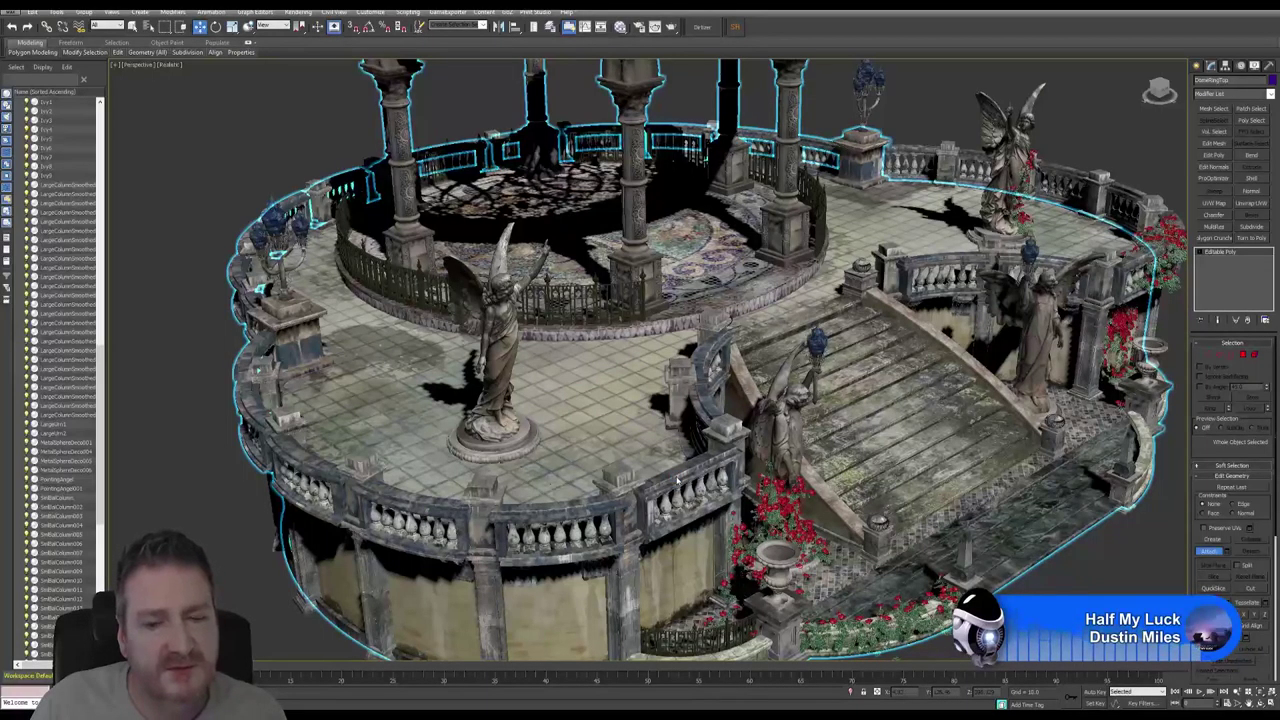
click(676, 479)
click(693, 343)
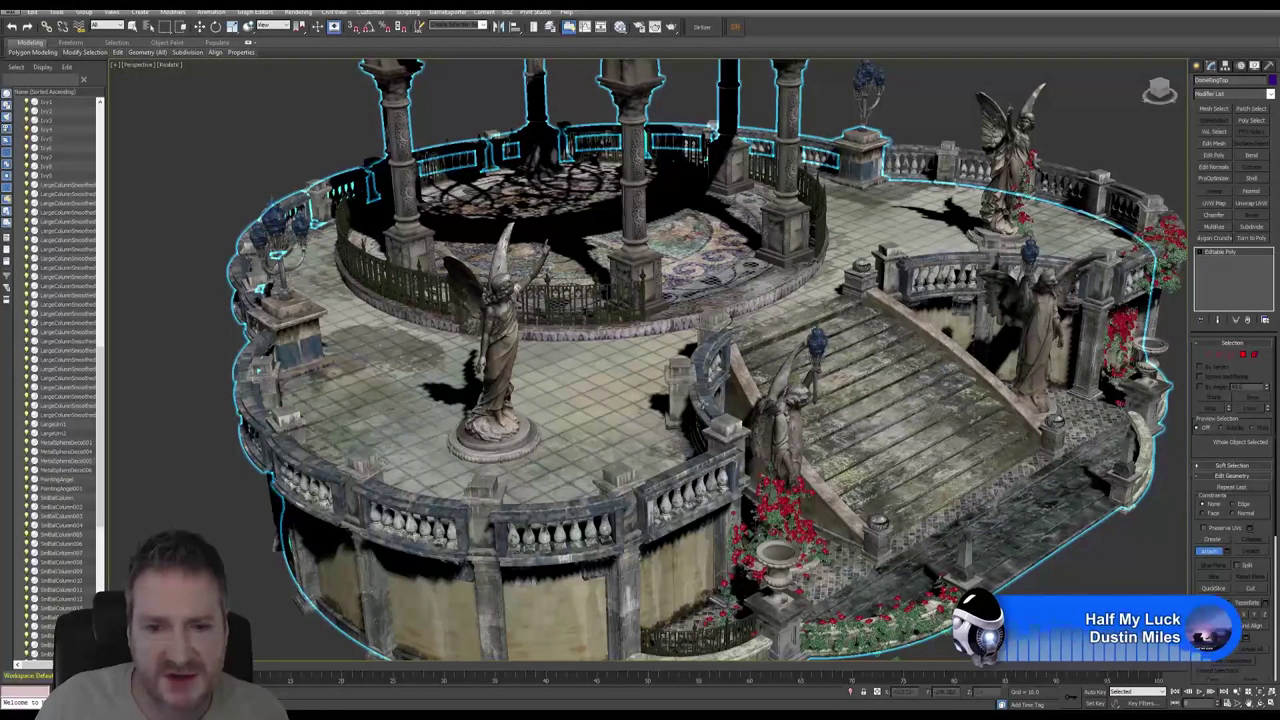
click(703, 406)
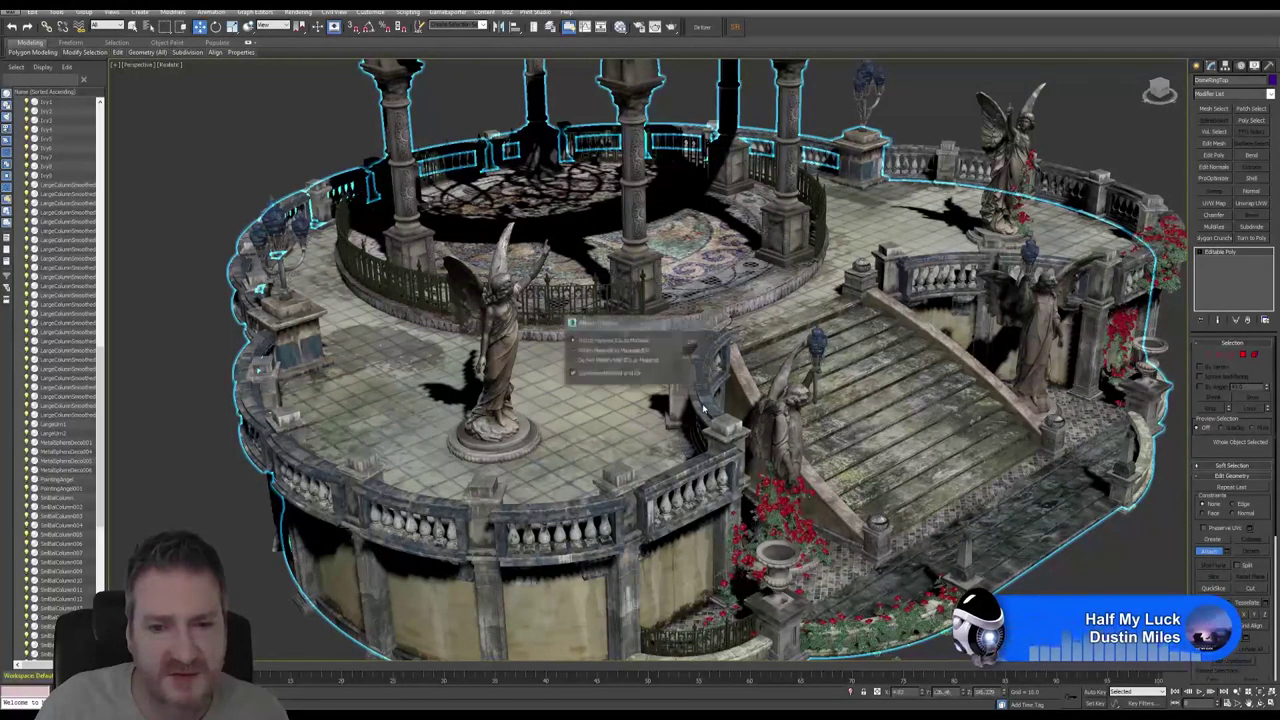
click(693, 344)
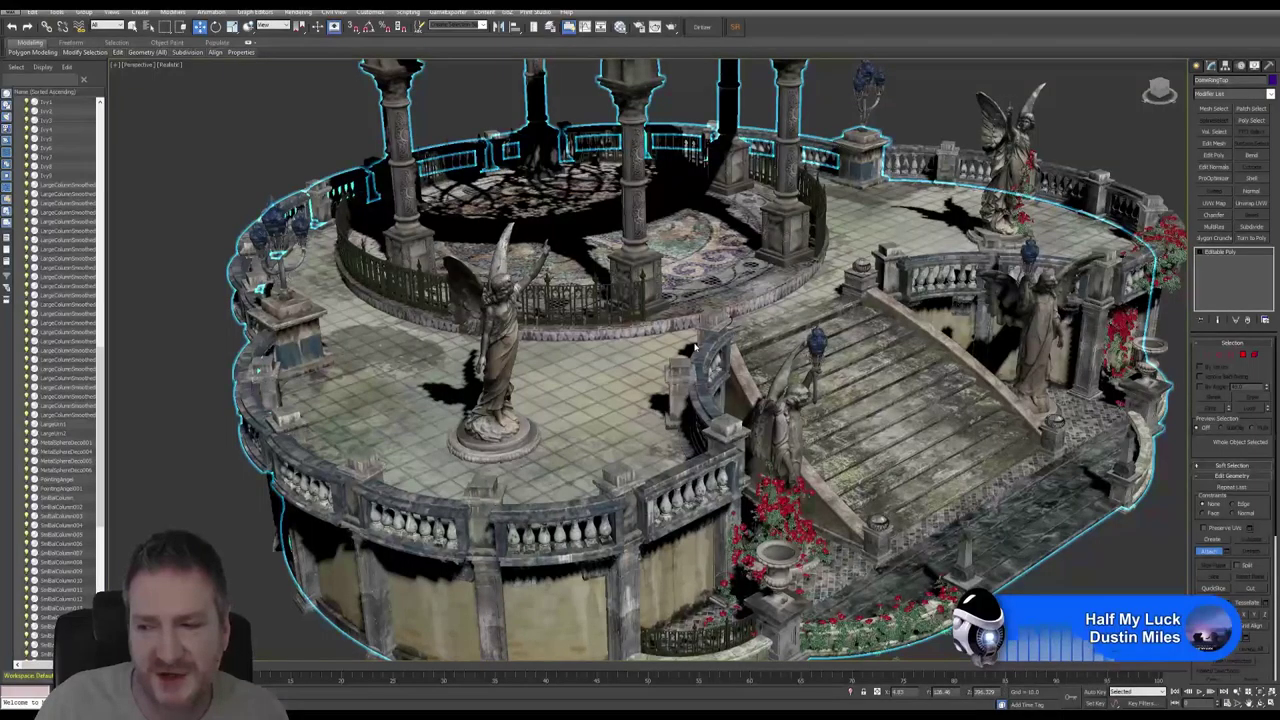
click(693, 346)
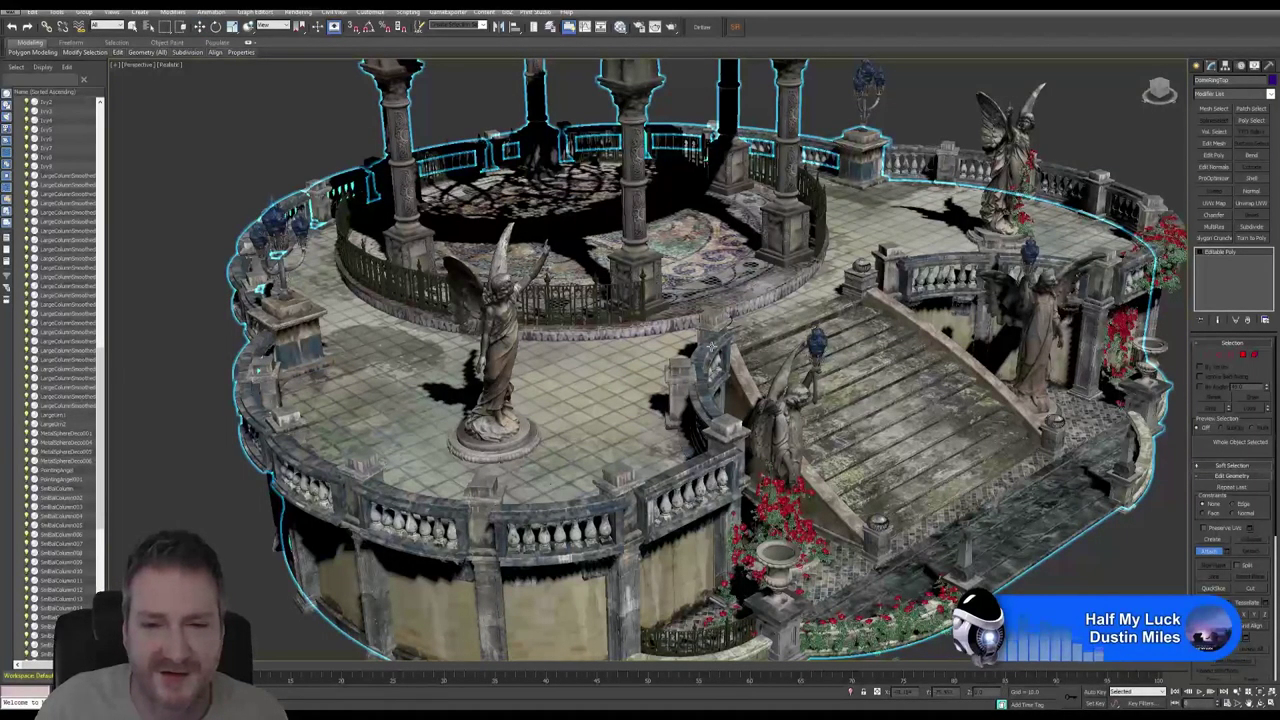
click(695, 346)
click(695, 345)
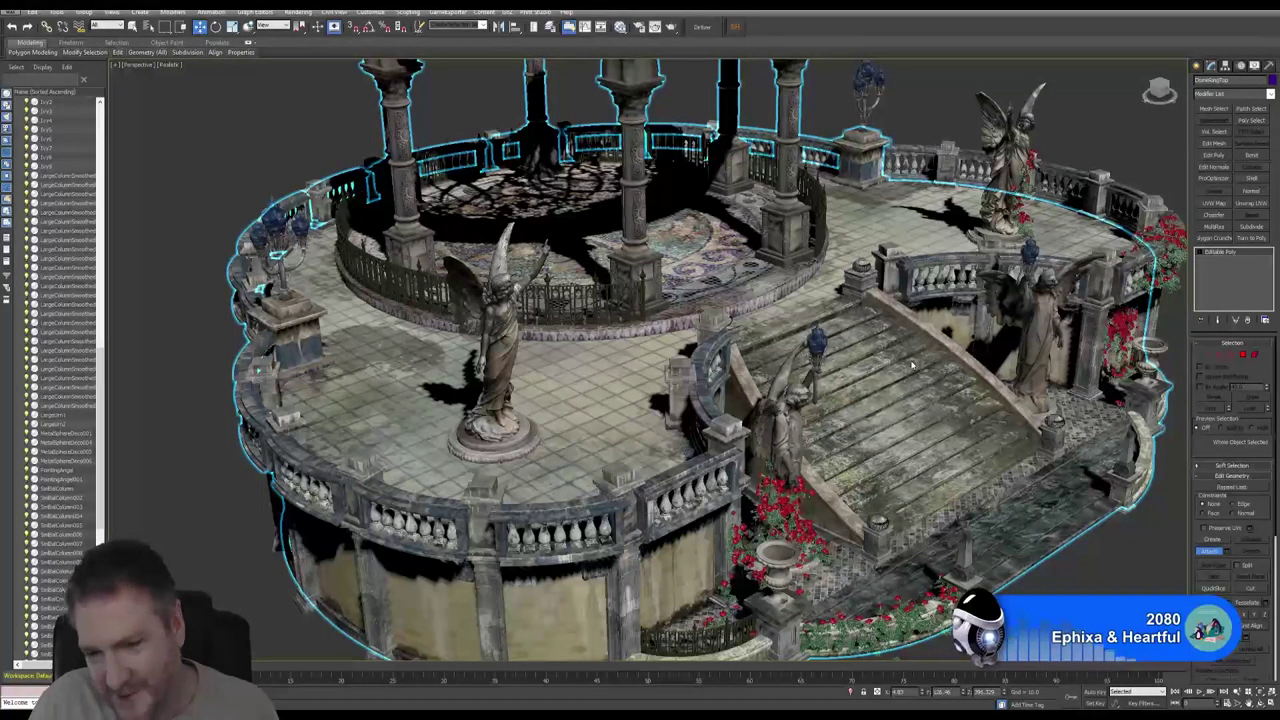
Attach the last two railing parts beside the stairs to the gazebo.
alt+middle_drag(930, 326, 797, 358)
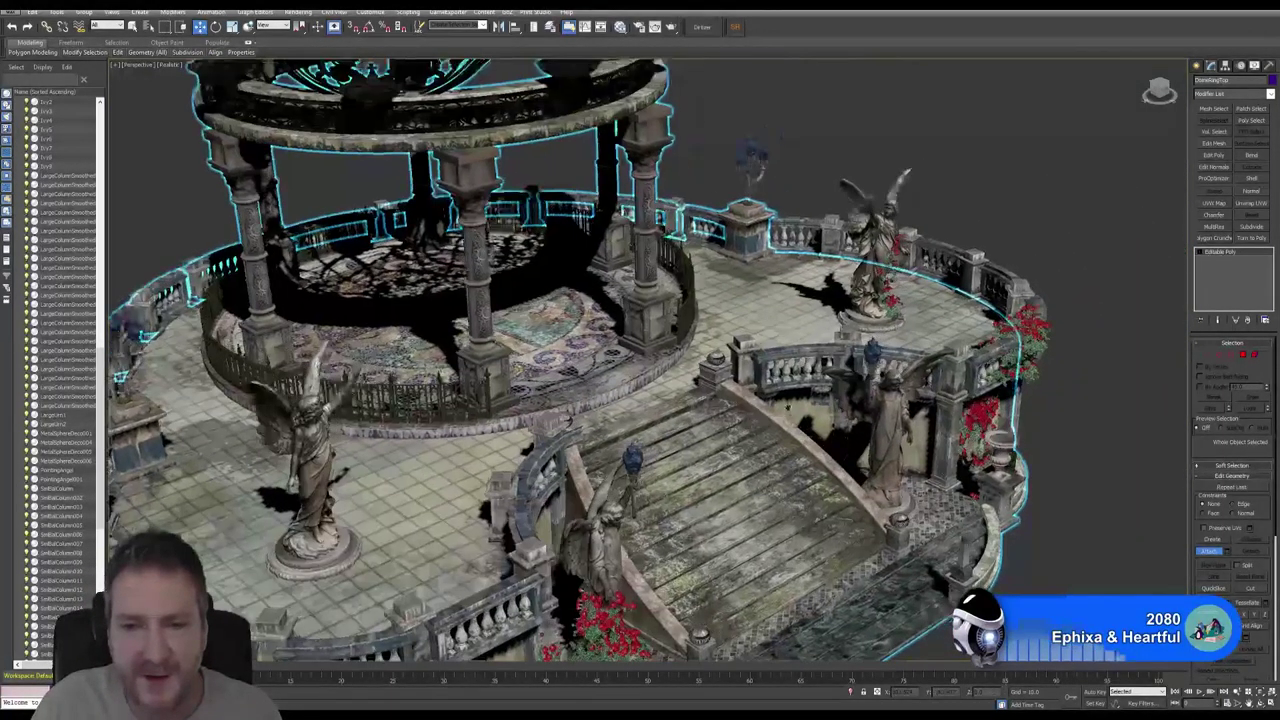
click(807, 354)
click(691, 341)
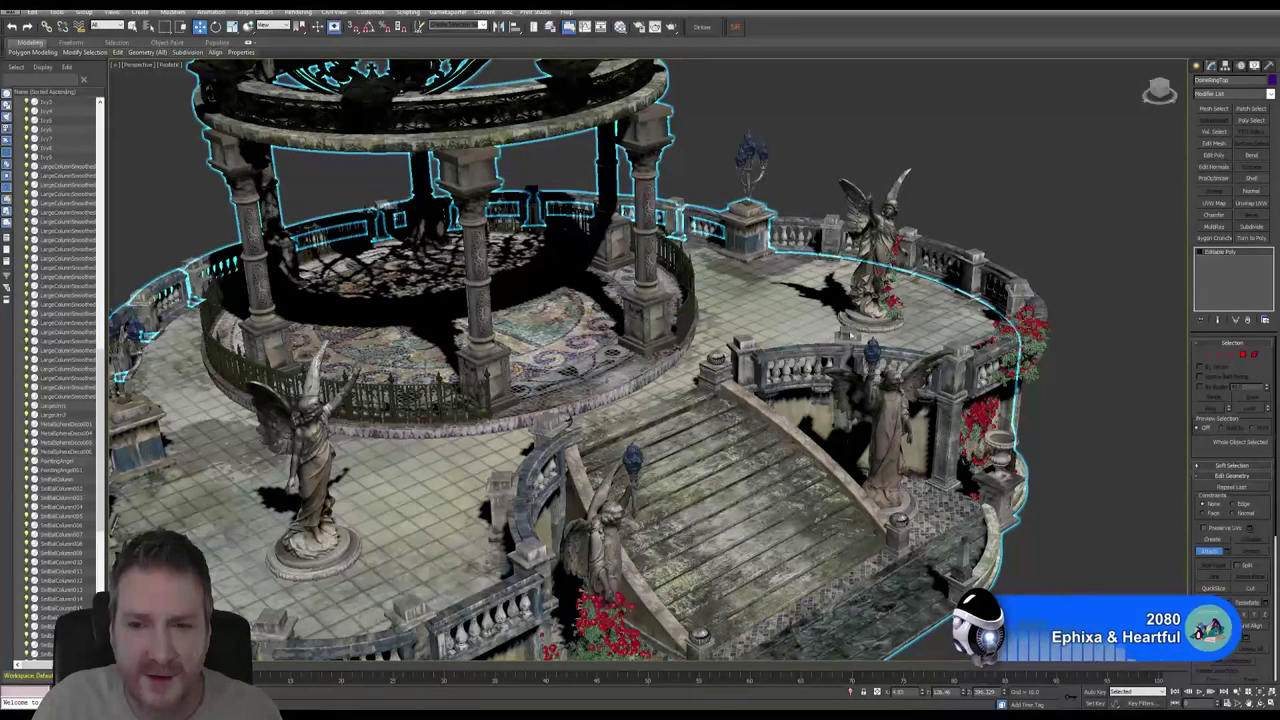
click(902, 354)
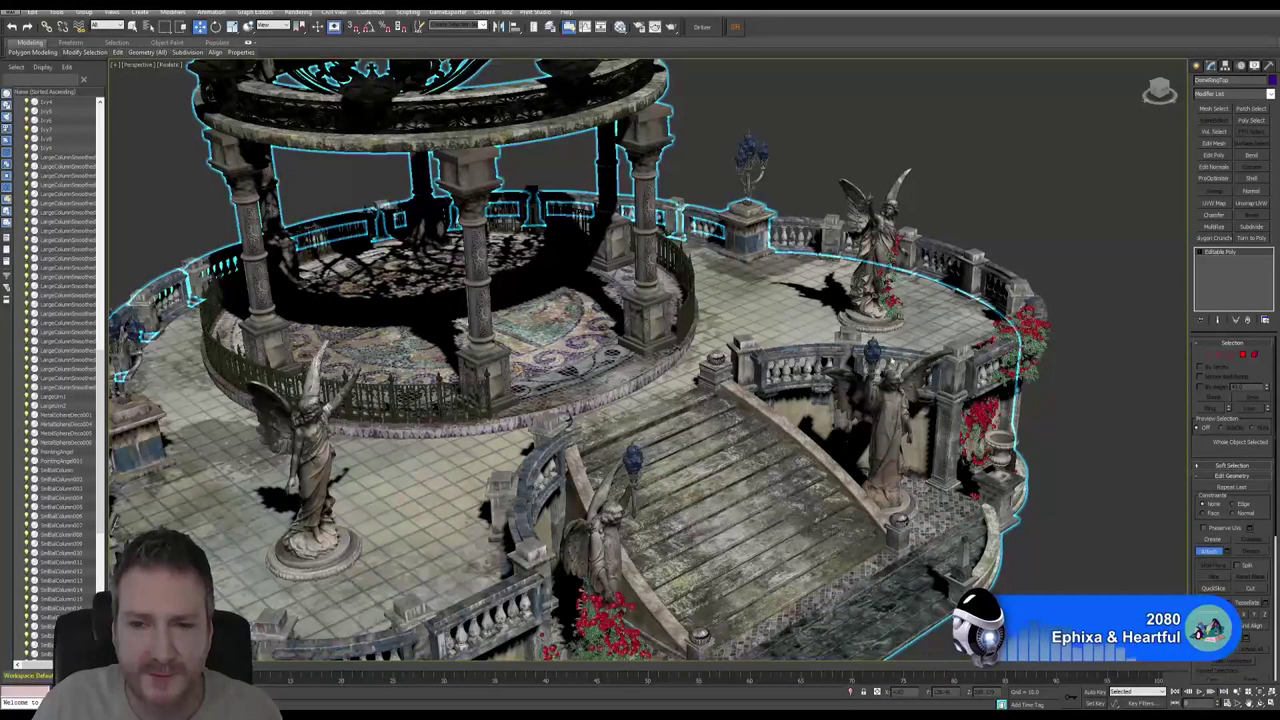
click(900, 357)
click(689, 344)
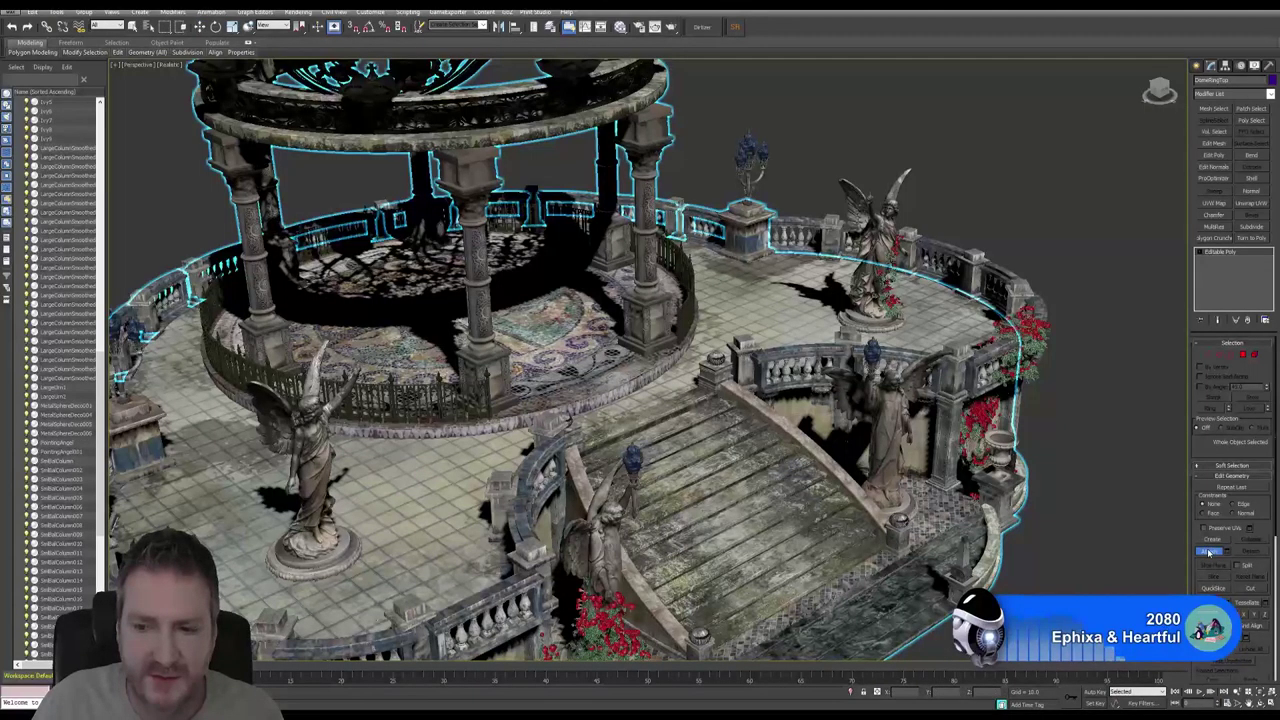
Turn off Attach, orbit out to show the whole gazebo, and deselect it.
click(1208, 552)
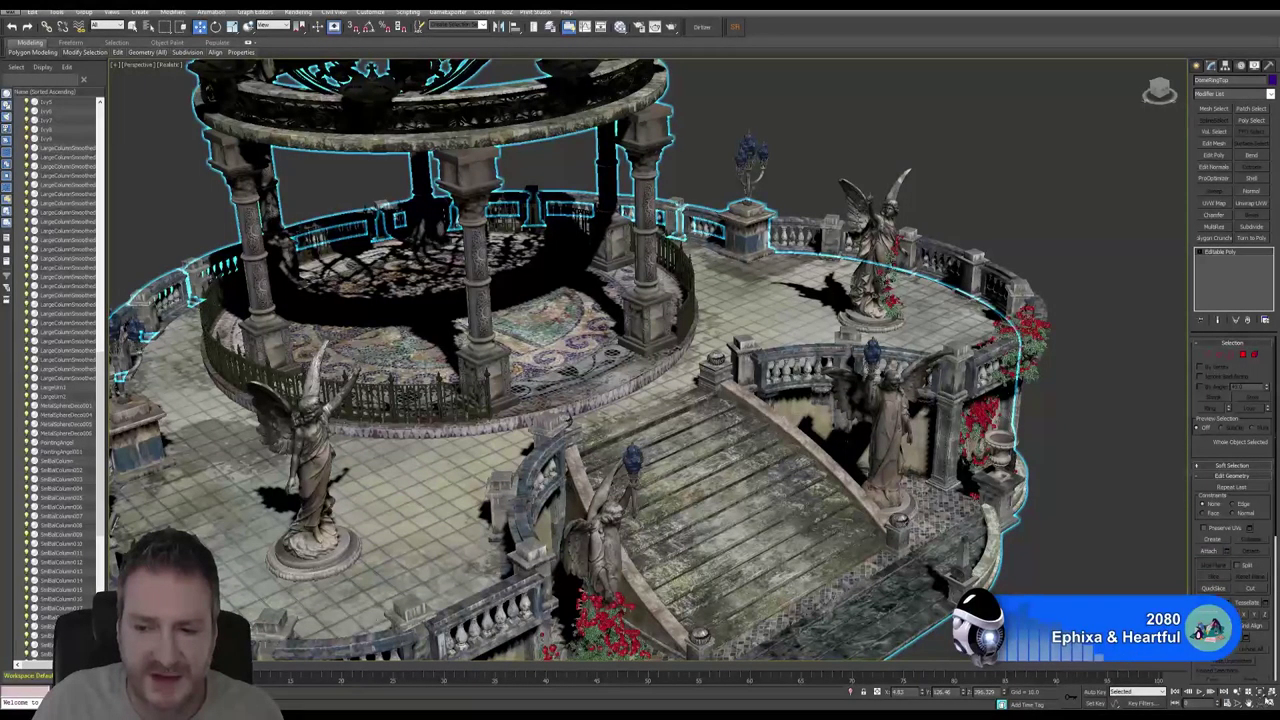
click(1258, 702)
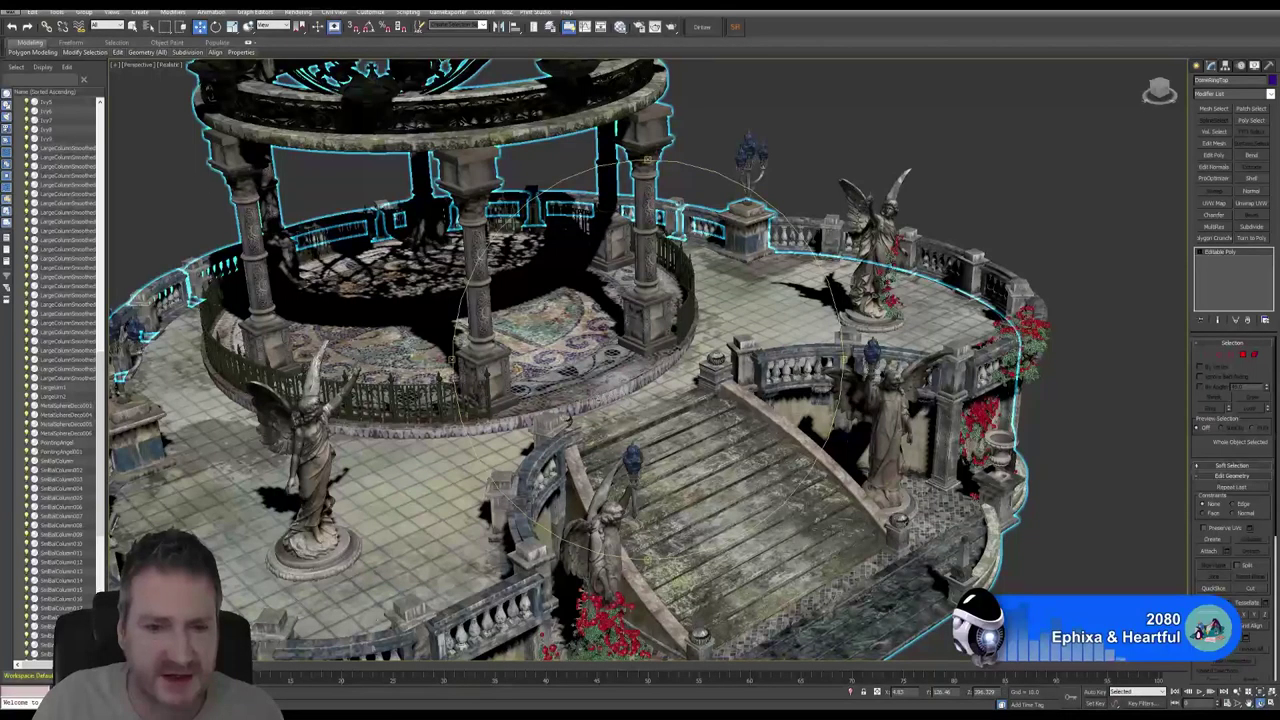
drag(558, 400, 580, 378)
scroll(700, 370, down, 3)
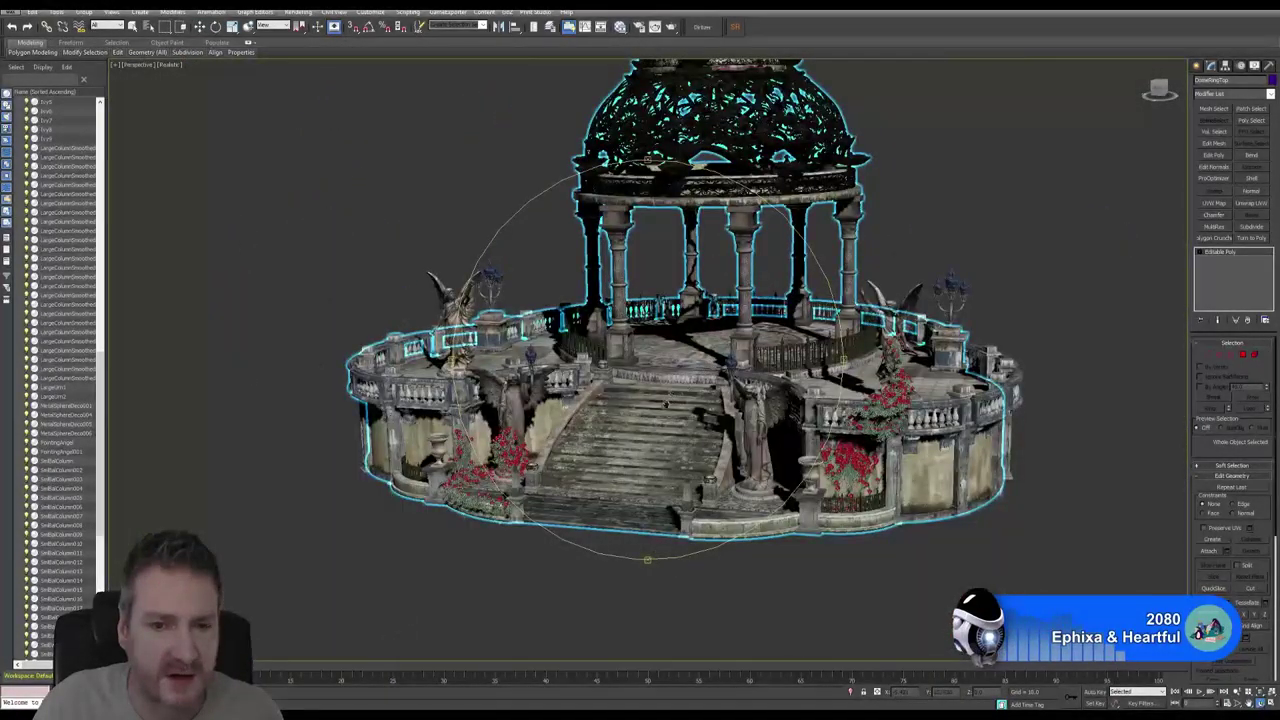
drag(665, 404, 484, 352)
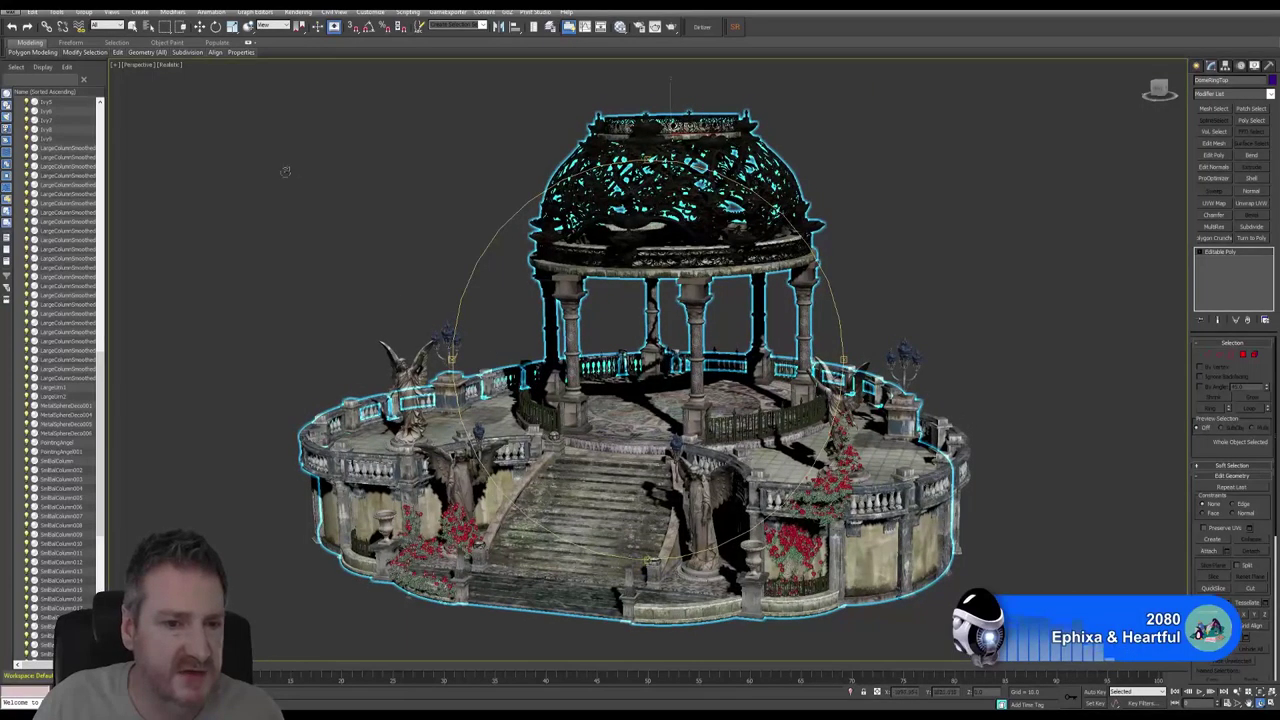
click(135, 27)
click(199, 141)
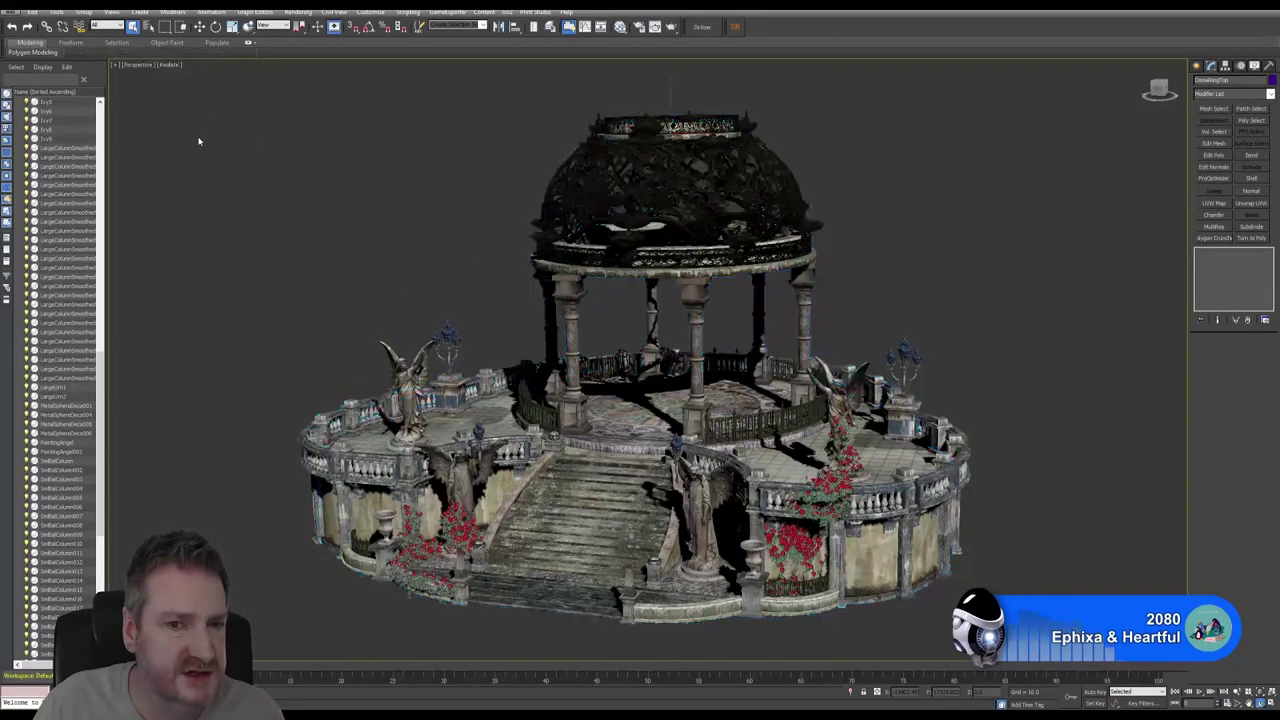
click(12, 10)
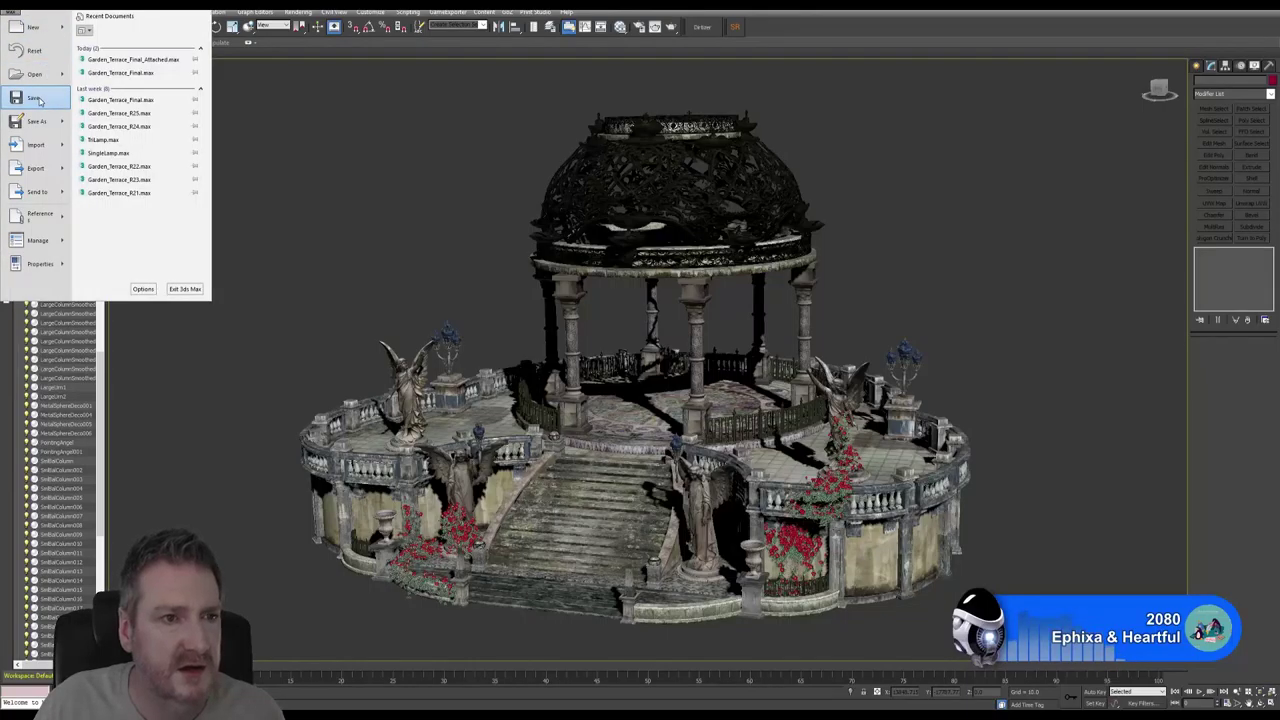
Save the gazebo scene file from the File menu.
click(36, 99)
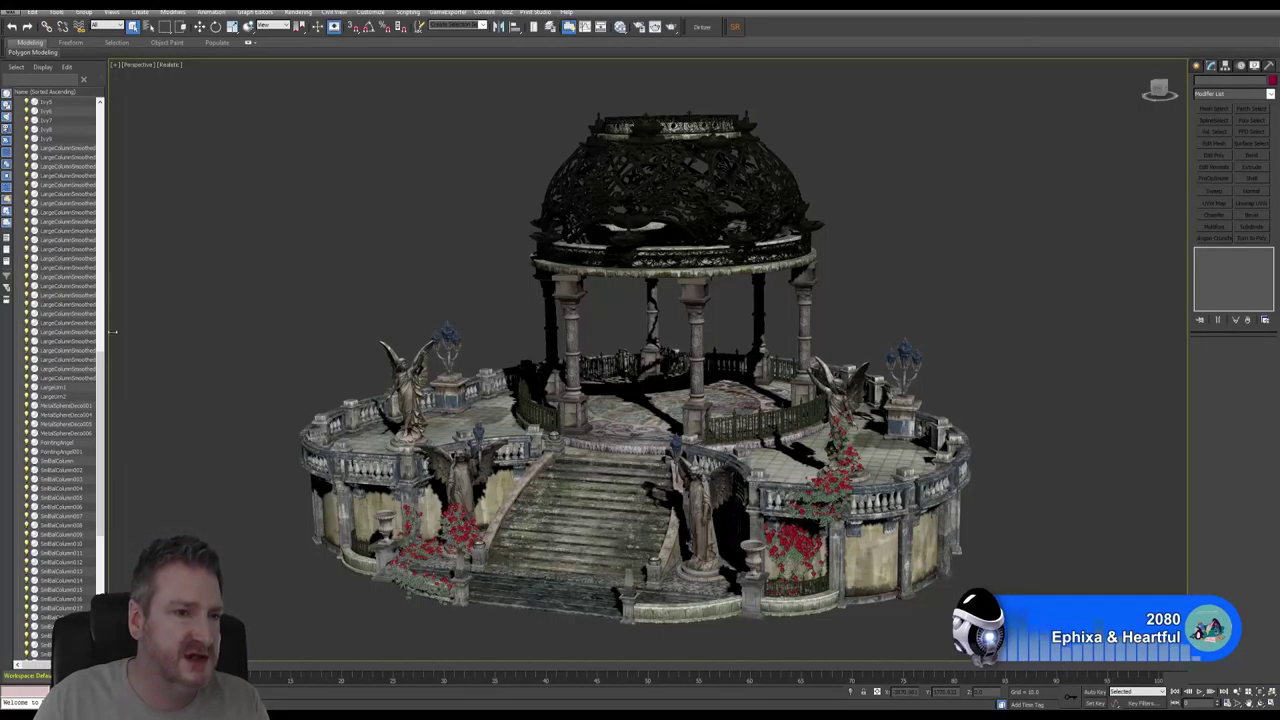
scroll(94, 463, up, 2)
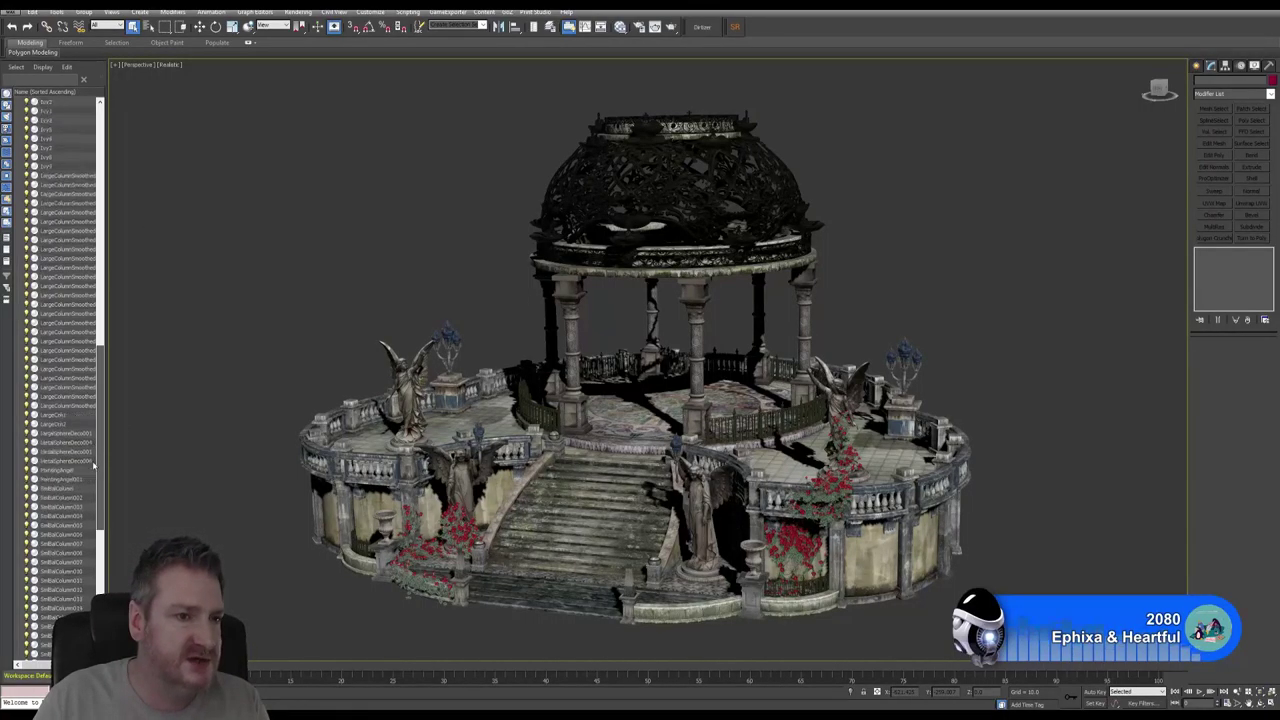
scroll(94, 463, down, 1)
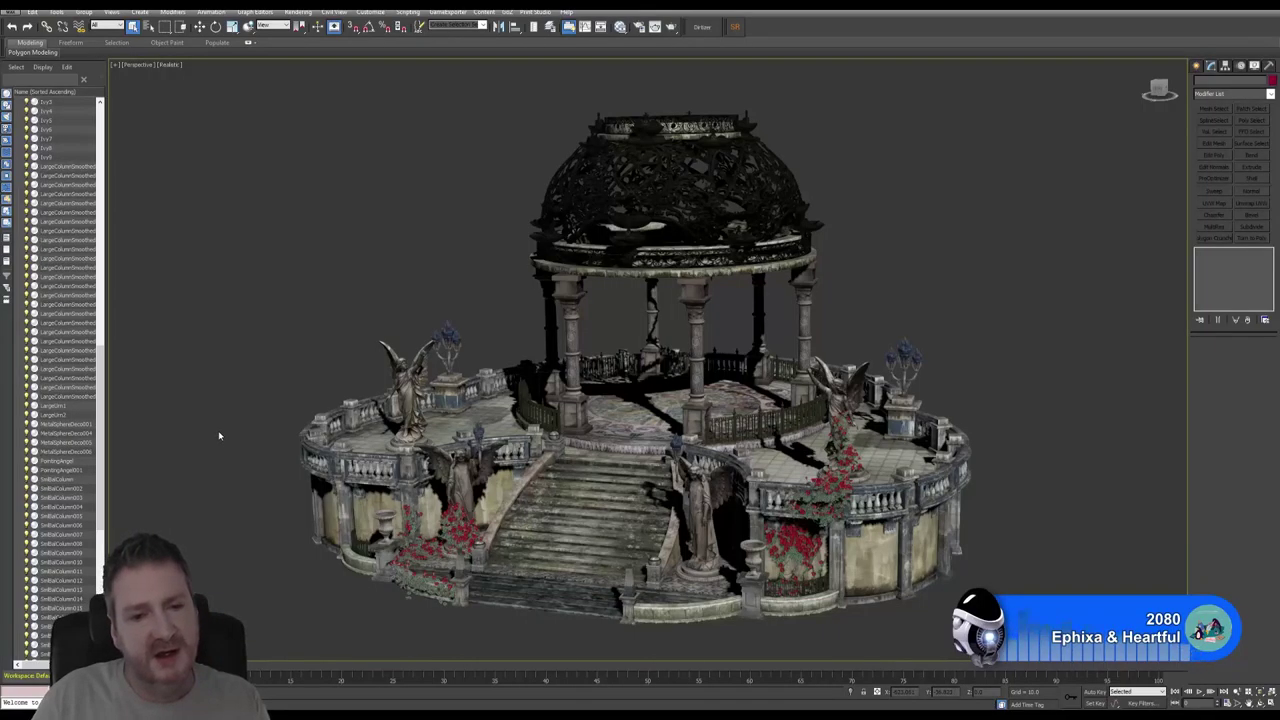